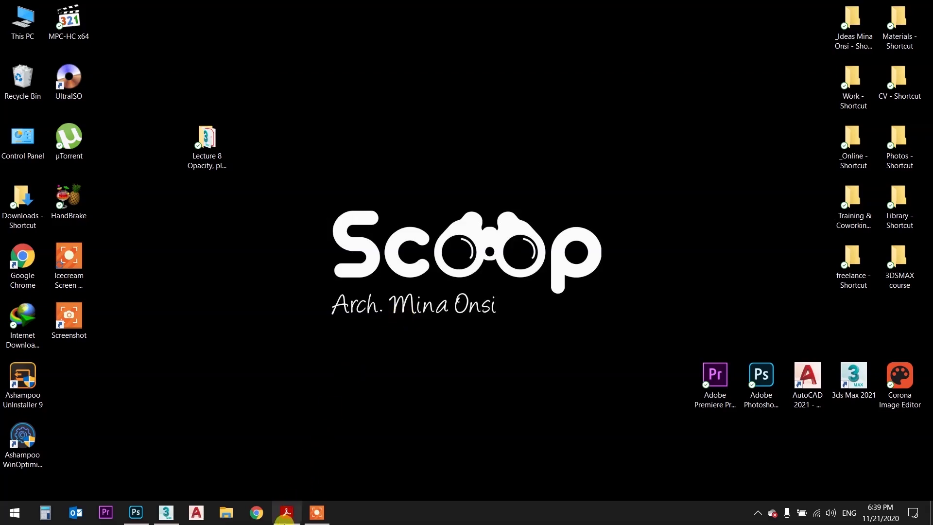
# Read the Light studio / Opacity layer slide in the Corona lecture8 PDF, then leave Acrobat.
pyautogui.click(286, 512)
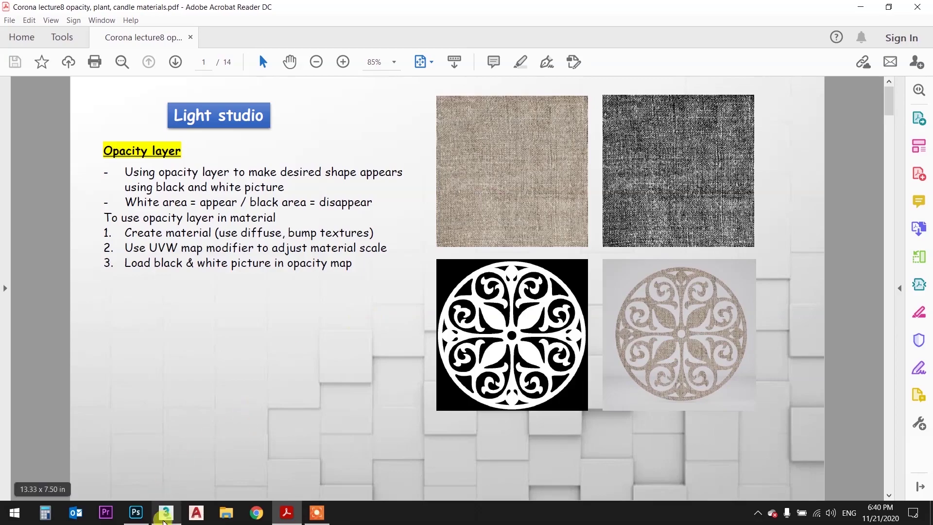
pyautogui.click(166, 512)
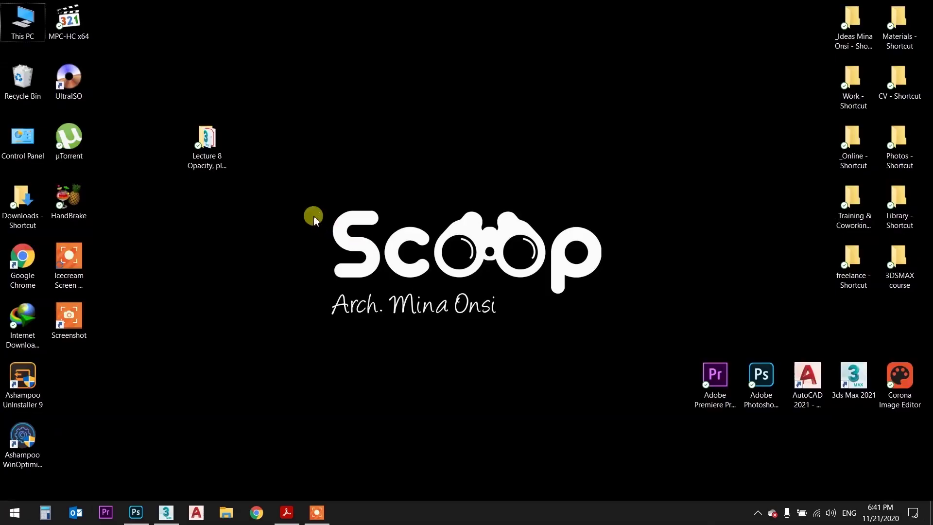
# Find Clear light studio in the Lecture 8 Opacity, plant, candle materials folder, then return to 3ds Max.
pyautogui.doubleClick(221, 151)
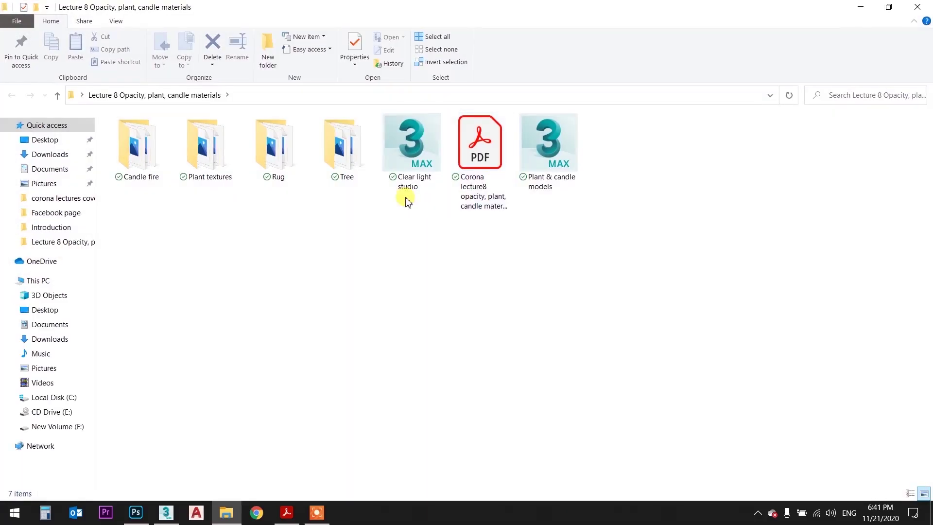
pyautogui.click(391, 146)
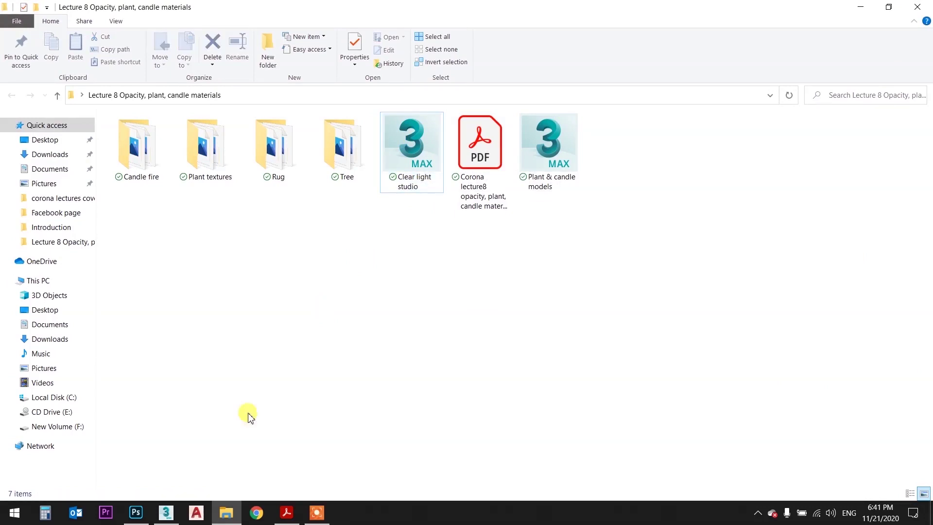
pyautogui.click(165, 512)
pyautogui.click(11, 20)
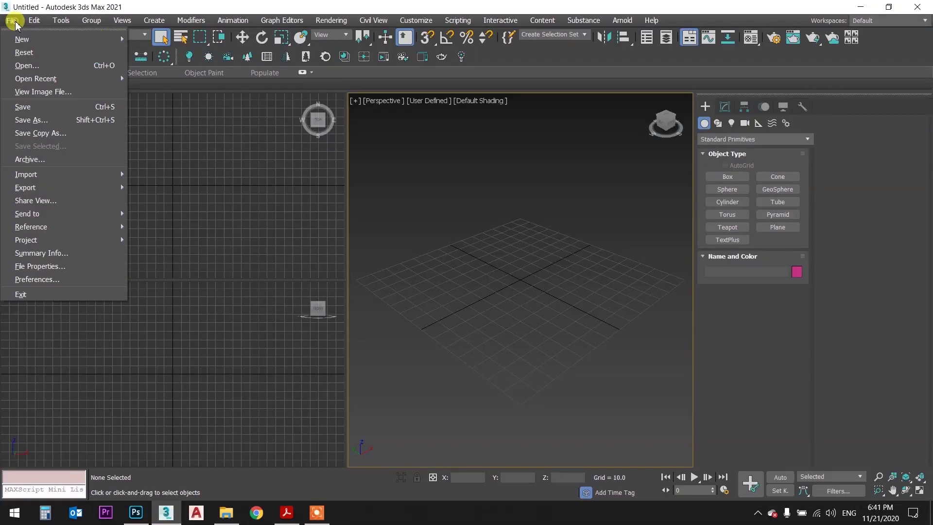
# Open Clear light studio.max from the Lecture 8 folder on the Desktop.
pyautogui.press('Escape')
pyautogui.hotkey('ctrl', 'o')
pyautogui.click(37, 127)
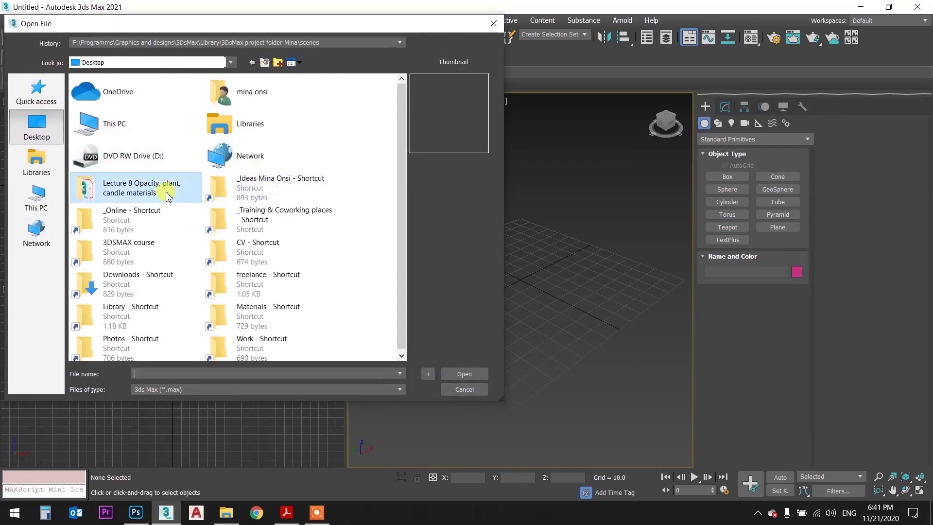
pyautogui.doubleClick(133, 188)
pyautogui.click(155, 140)
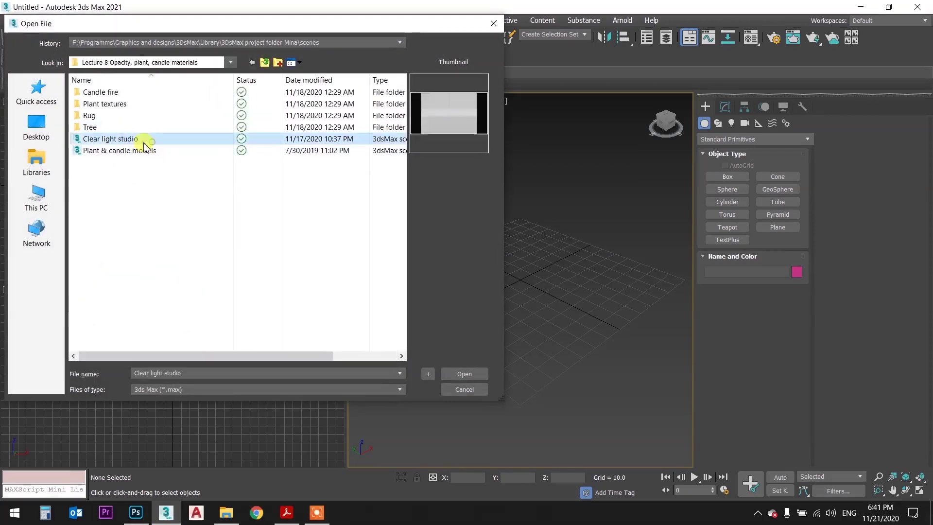
pyautogui.click(464, 374)
# Dismiss the Missing Dlls, Units Mismatch and Scene Converter warnings so the scene loads.
pyautogui.click(536, 344)
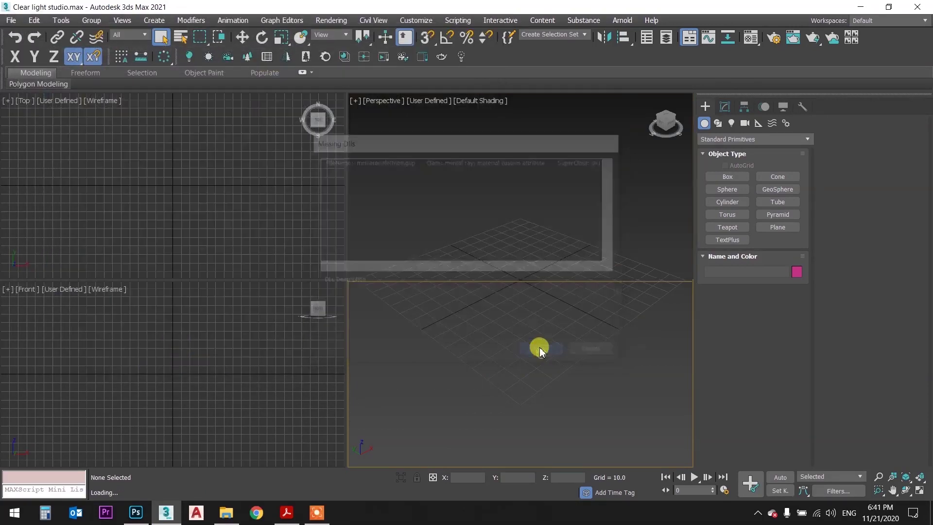
pyautogui.click(466, 310)
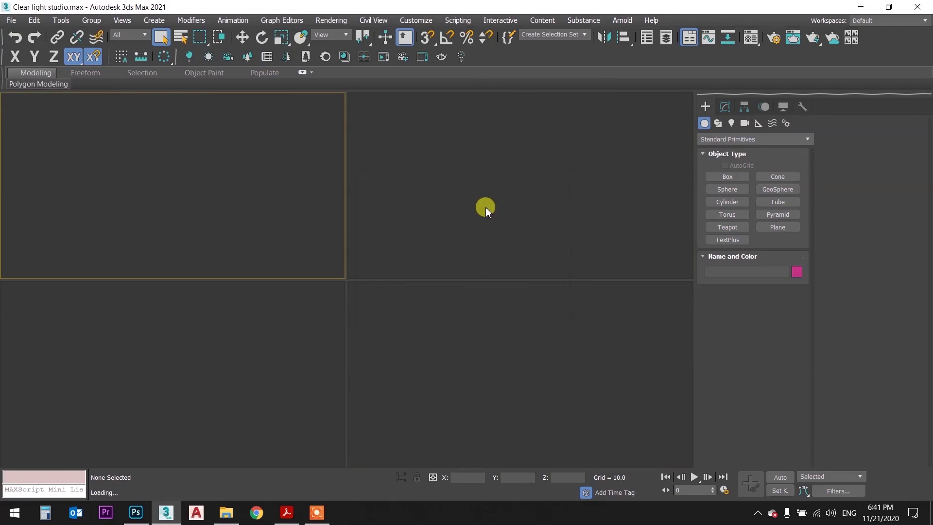
pyautogui.click(503, 298)
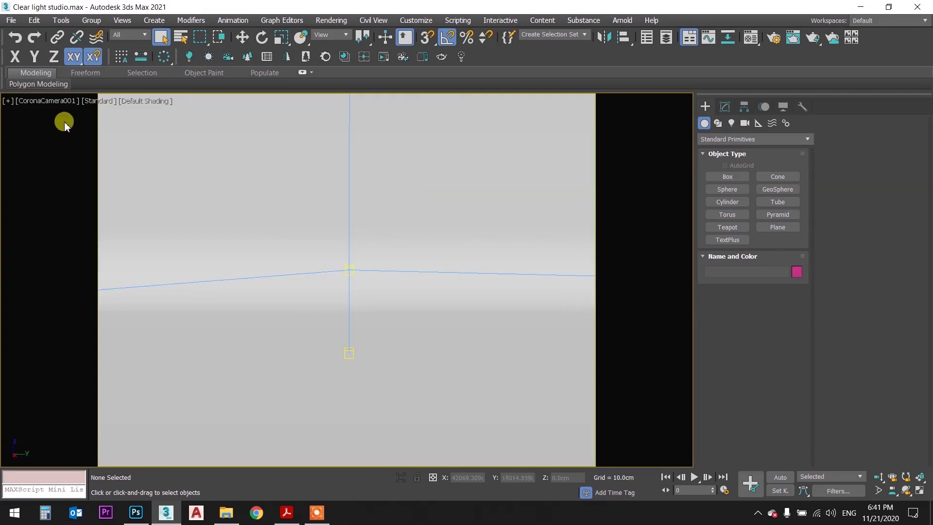
# Switch to Perspective, zoom out and orbit around the curved backdrop and its lights.
pyautogui.press('p')
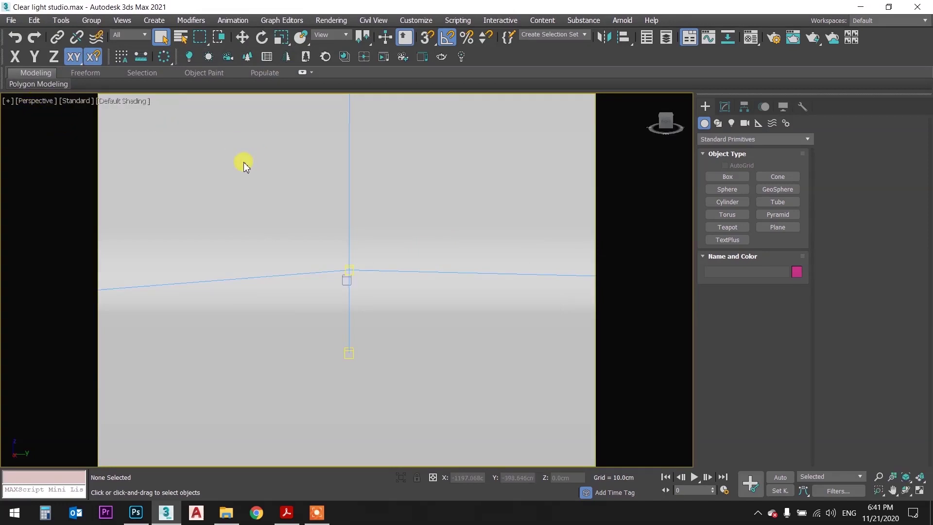
pyautogui.scroll(-4, 334, 189)
pyautogui.scroll(-5, 357, 193)
pyautogui.moveTo(395, 228)
pyautogui.keyDown('alt'); pyautogui.mouseDown(button='middle')
pyautogui.moveTo(402, 241)
pyautogui.moveTo(293, 235)
pyautogui.mouseUp(button='middle'); pyautogui.keyUp('alt')
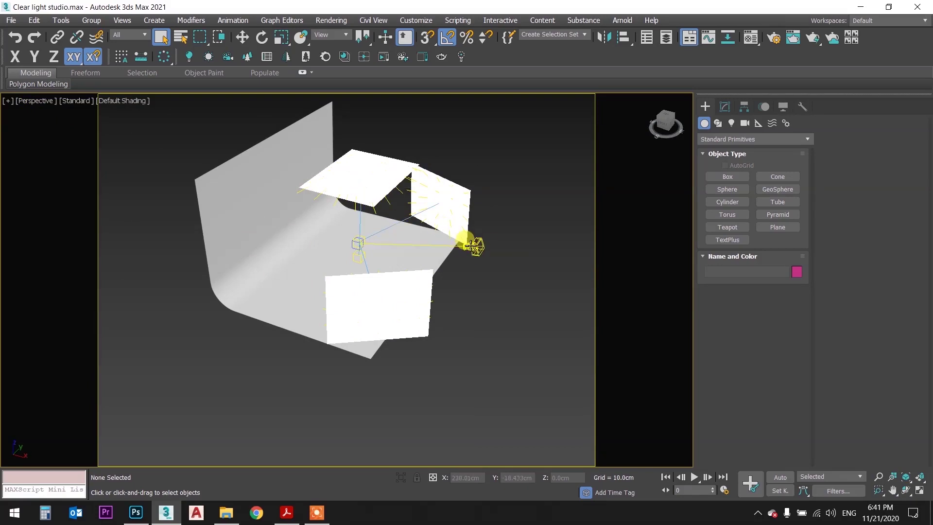
pyautogui.moveTo(476, 238)
pyautogui.keyDown('alt'); pyautogui.mouseDown(button='middle')
pyautogui.moveTo(392, 265)
pyautogui.moveTo(422, 254)
pyautogui.mouseUp(button='middle'); pyautogui.keyUp('alt')
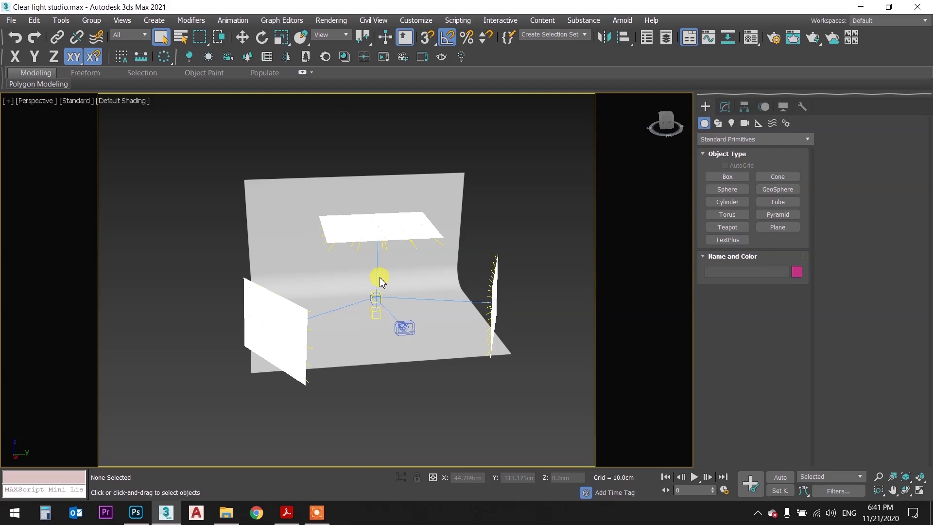
pyautogui.click(779, 227)
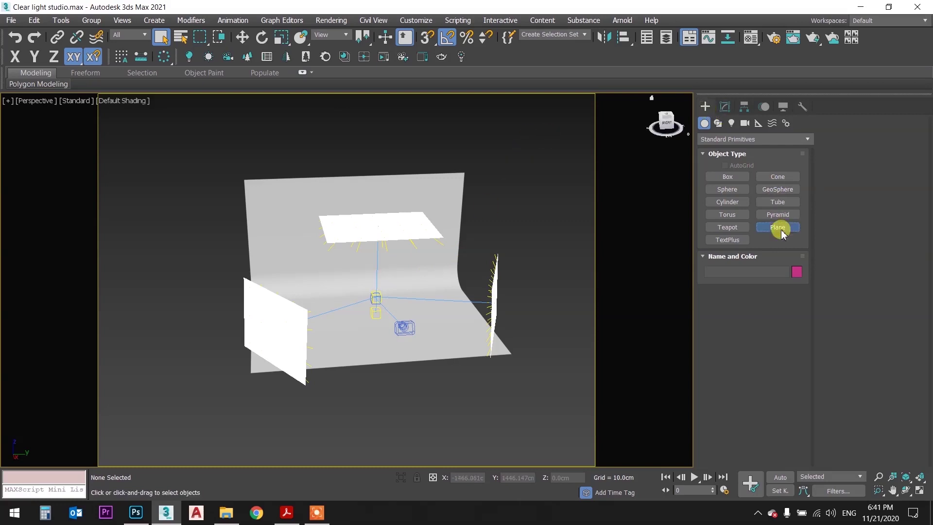
# Draw a plane in Top view inside the overhead light's outline.
pyautogui.moveTo(475, 223); pyautogui.dragTo(530, 208, button='middle')
pyautogui.press('t')
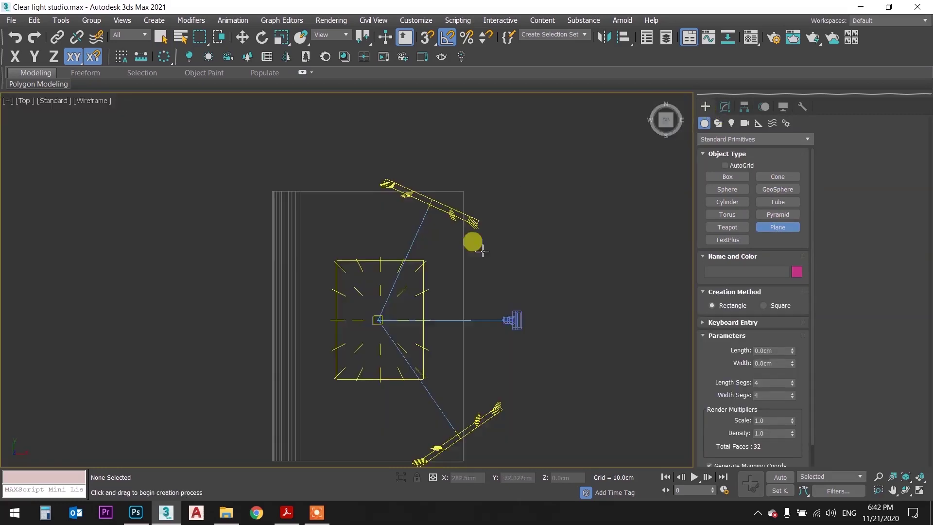
pyautogui.scroll(2, 427, 327)
pyautogui.moveTo(314, 213); pyautogui.dragTo(439, 346)
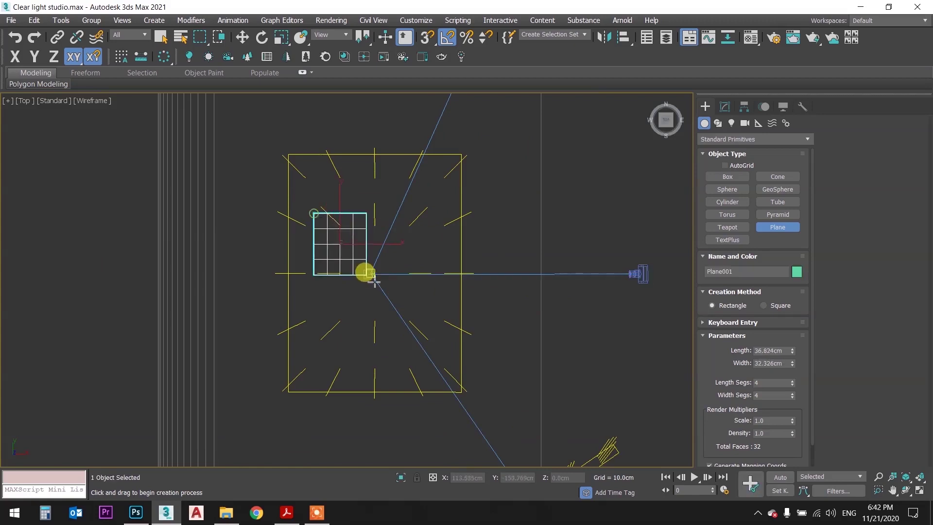
pyautogui.scroll(-3, 482, 262)
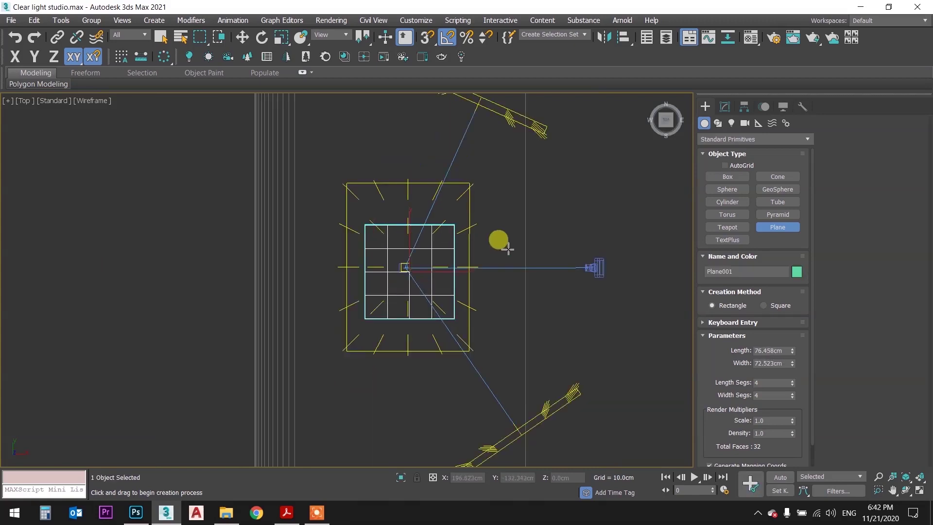
pyautogui.press('p')
pyautogui.press('z')
# Raise the plane off the floor and tilt it 55° around the Y axis.
pyautogui.press('w')
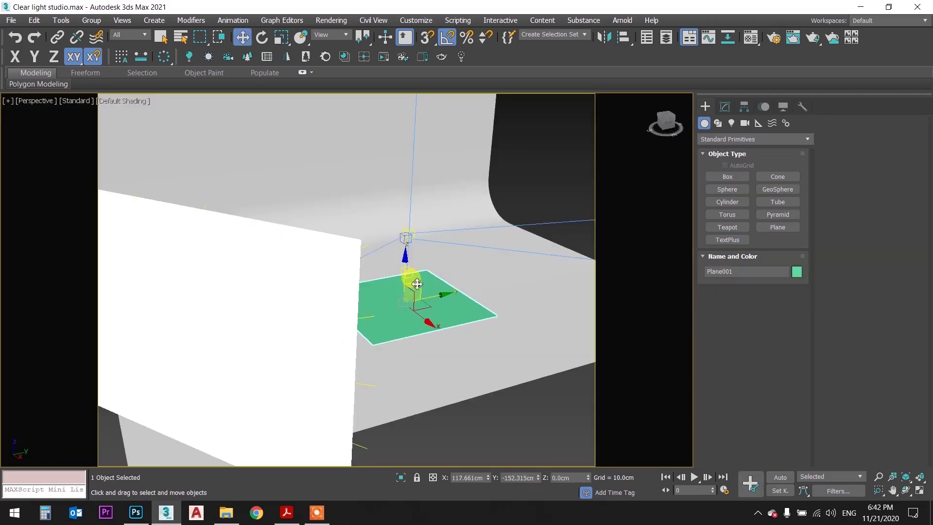
pyautogui.moveTo(409, 265); pyautogui.dragTo(409, 208)
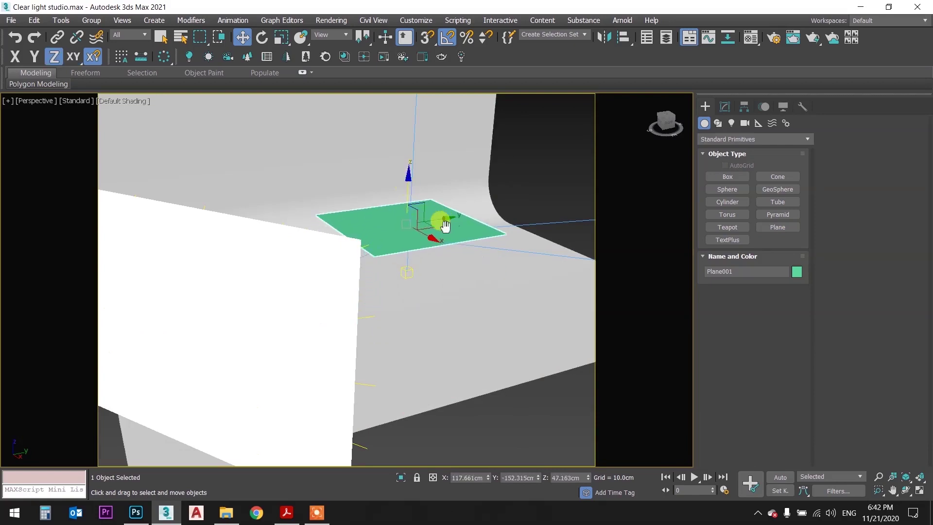
pyautogui.press('z')
pyautogui.press('e')
pyautogui.press('F6')
pyautogui.moveTo(334, 218); pyautogui.dragTo(342, 243)
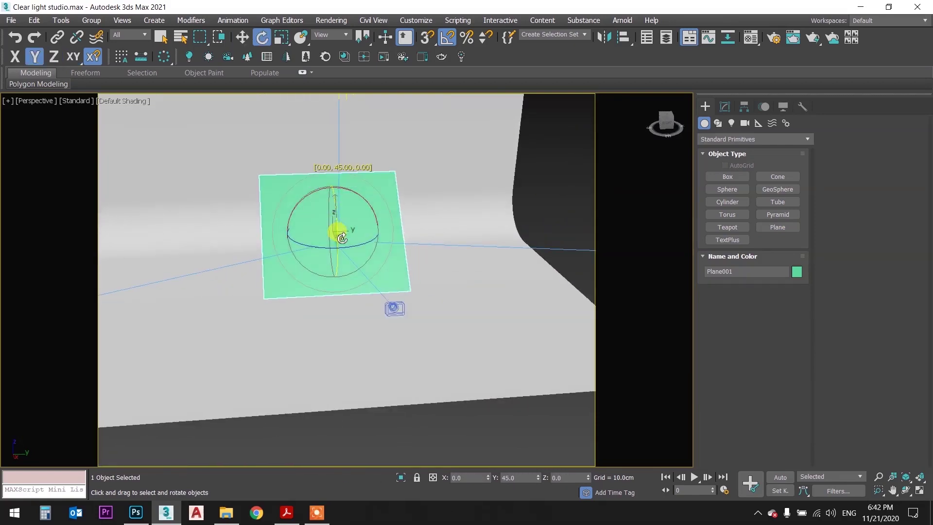
pyautogui.moveTo(342, 242)
pyautogui.keyDown('alt'); pyautogui.mouseDown(button='middle')
pyautogui.moveTo(465, 238)
pyautogui.moveTo(439, 219)
pyautogui.moveTo(432, 229)
pyautogui.mouseUp(button='middle'); pyautogui.keyUp('alt')
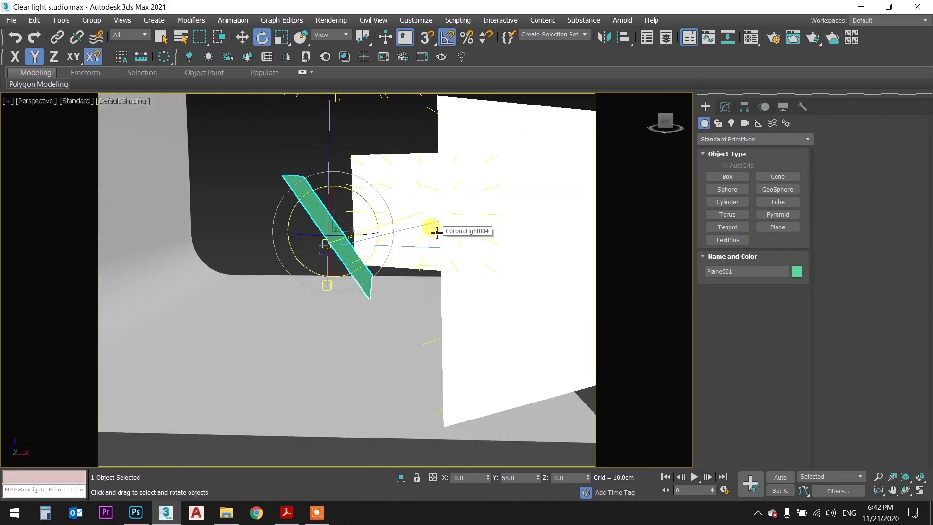
# In the camera view, reposition and rotate the plane to face the camera, showing the safe frame.
pyautogui.press('c')
pyautogui.press('w')
pyautogui.moveTo(375, 243); pyautogui.dragTo(408, 244)
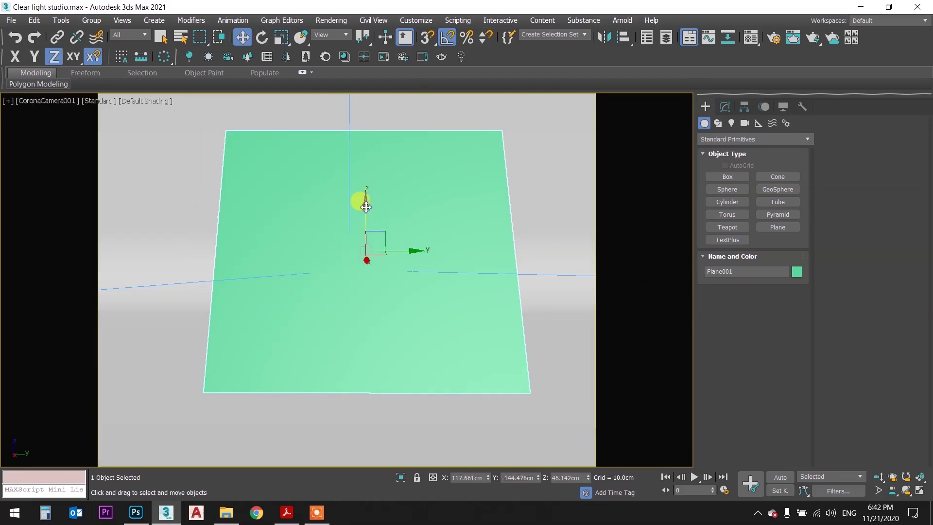
pyautogui.press('e')
pyautogui.moveTo(363, 222)
pyautogui.mouseDown()
pyautogui.moveTo(368, 236)
pyautogui.moveTo(411, 171)
pyautogui.mouseUp()
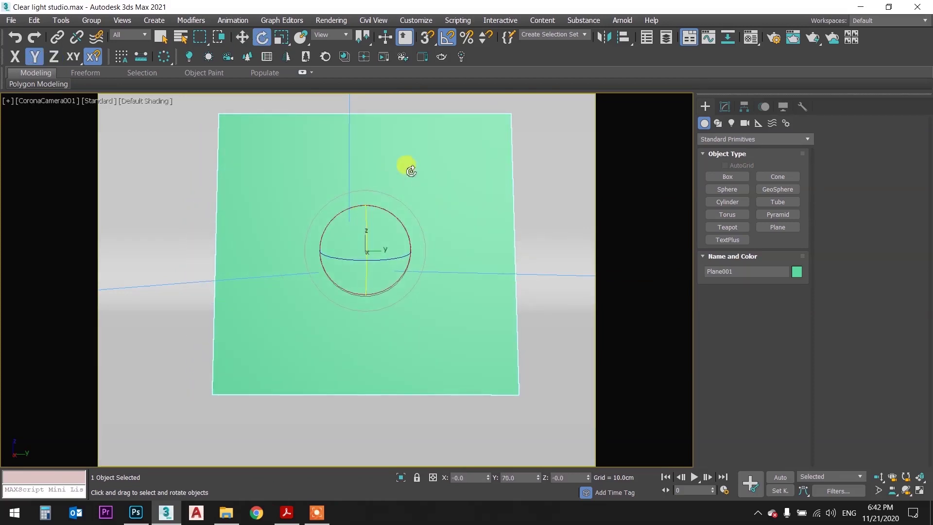
pyautogui.press('q')
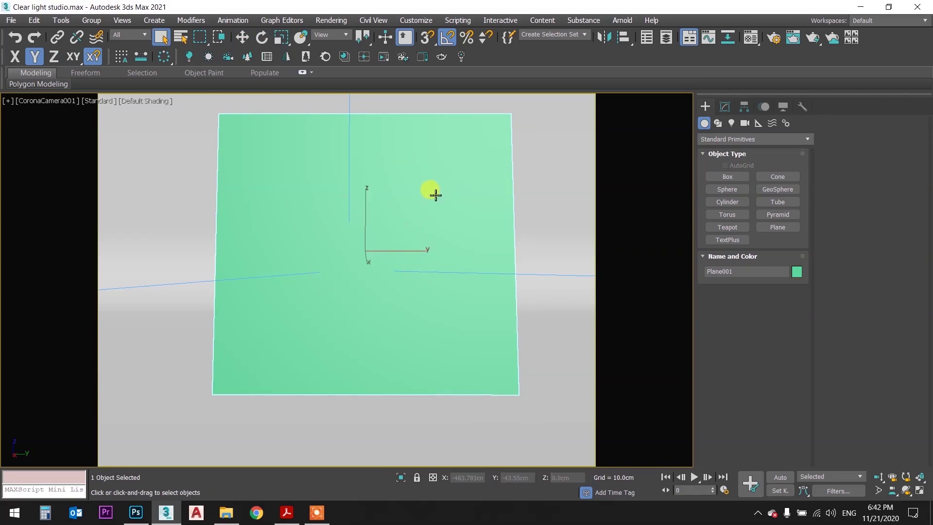
pyautogui.scroll(2, 433, 194)
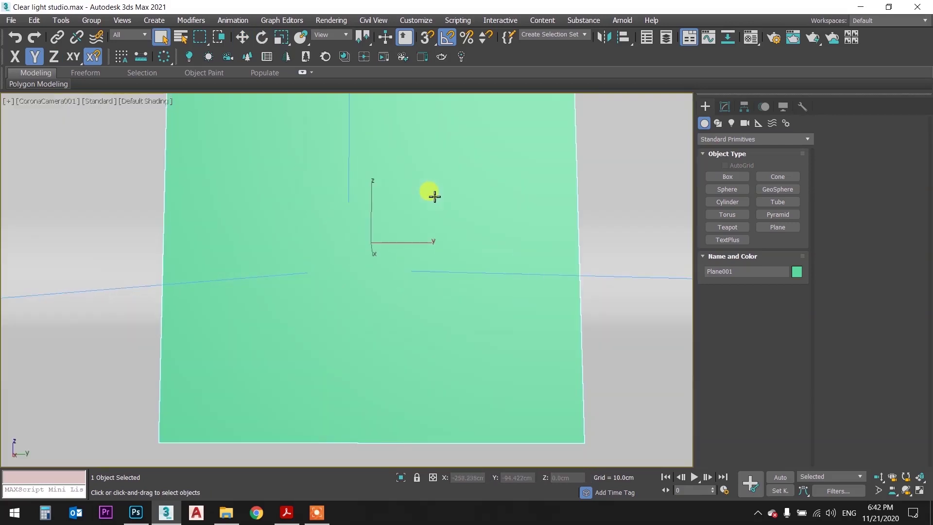
pyautogui.hotkey('shift', 'f')
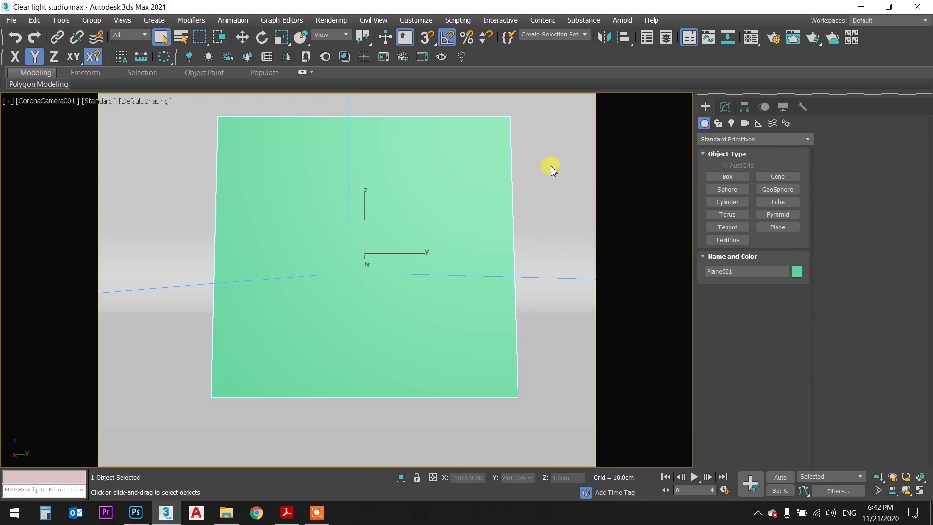
pyautogui.click(481, 173)
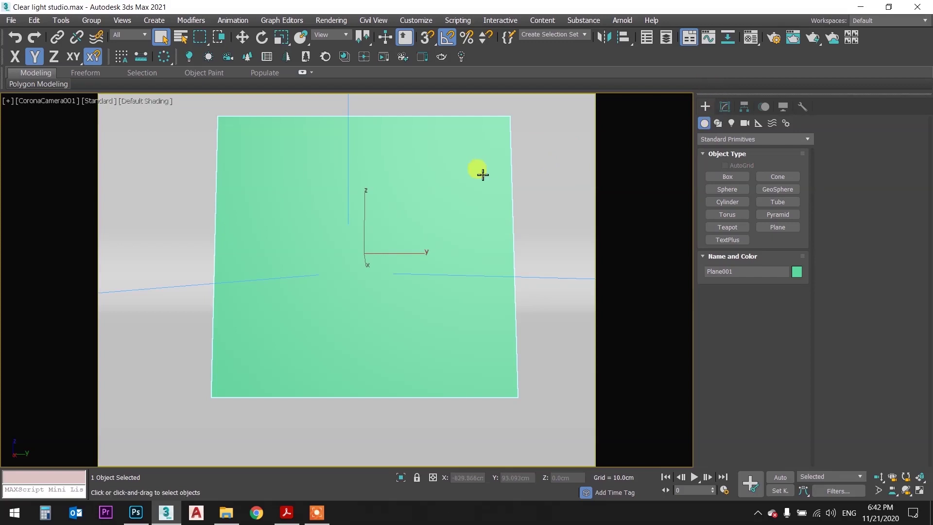
# Set the plane's width segments to 1 and enable Automatic vertical tilt on CoronaCamera001.
pyautogui.click(724, 106)
pyautogui.rightClick(792, 306)
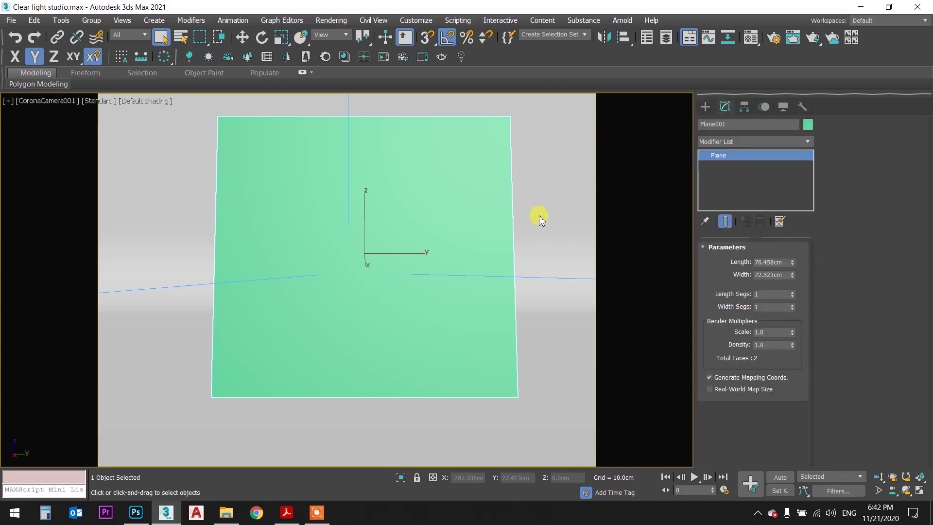
pyautogui.click(57, 103)
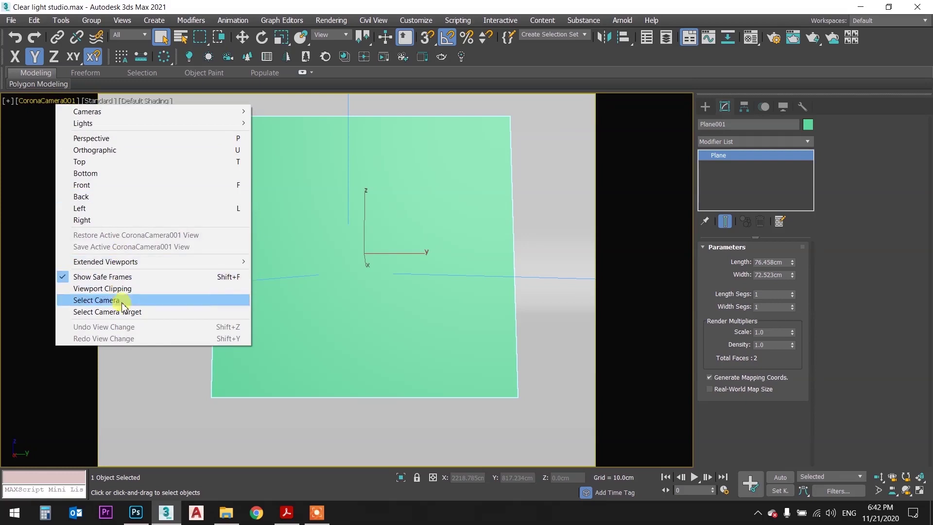
pyautogui.click(146, 300)
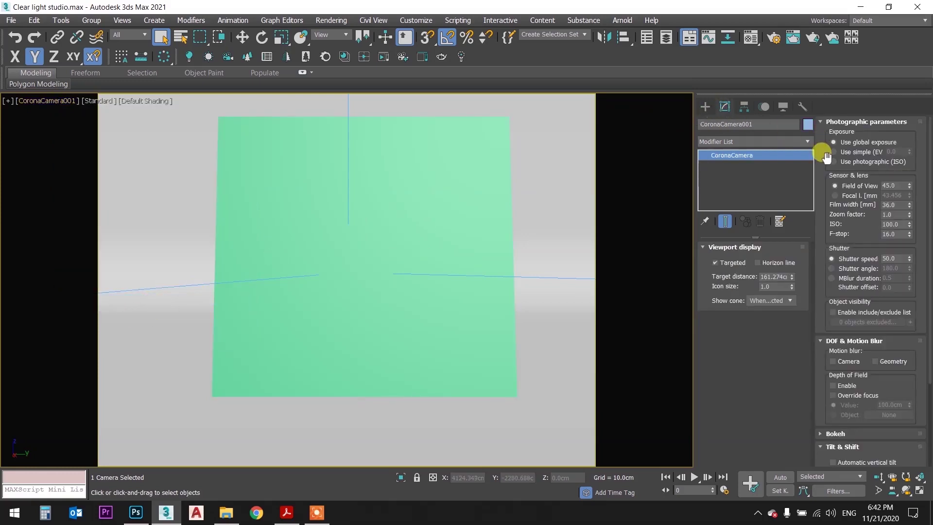
pyautogui.scroll(-3, 822, 223)
pyautogui.moveTo(818, 315); pyautogui.dragTo(818, 273)
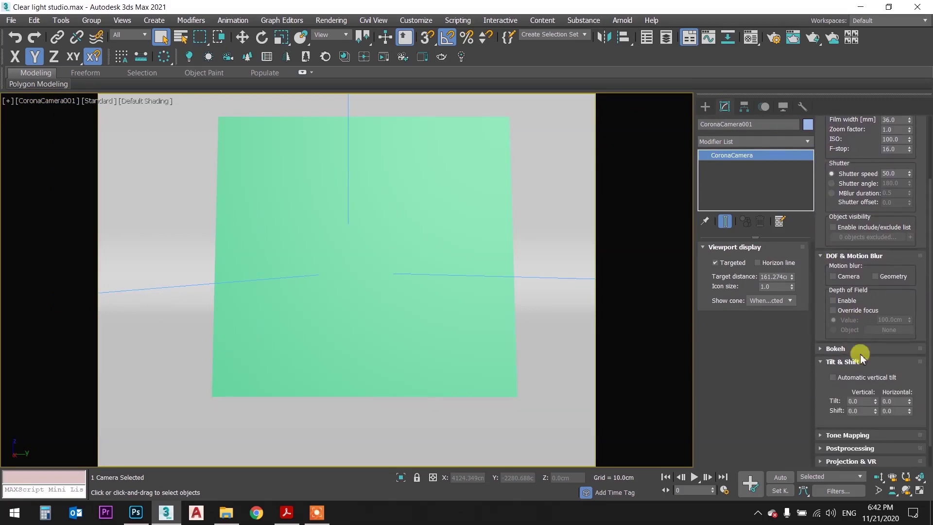
pyautogui.click(872, 377)
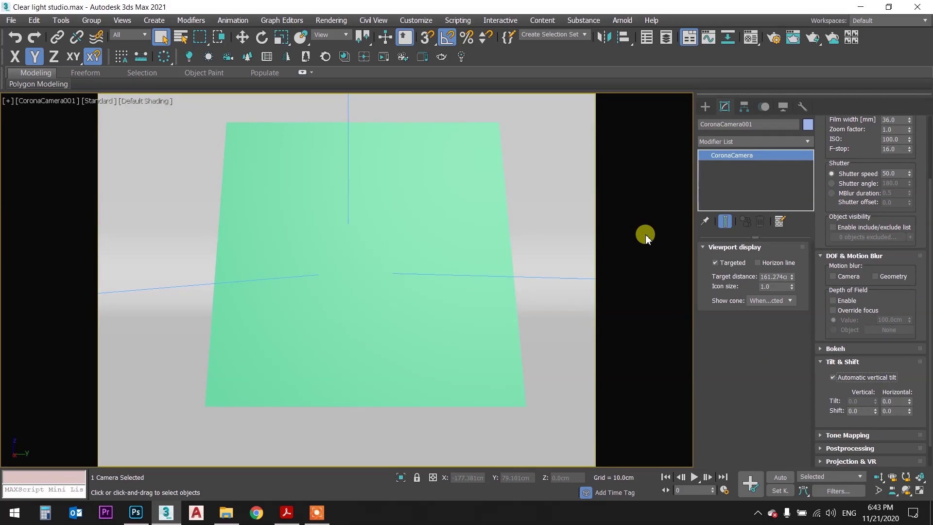
# Set the render output size to 800x600 in Render Setup's Common tab.
pyautogui.click(774, 37)
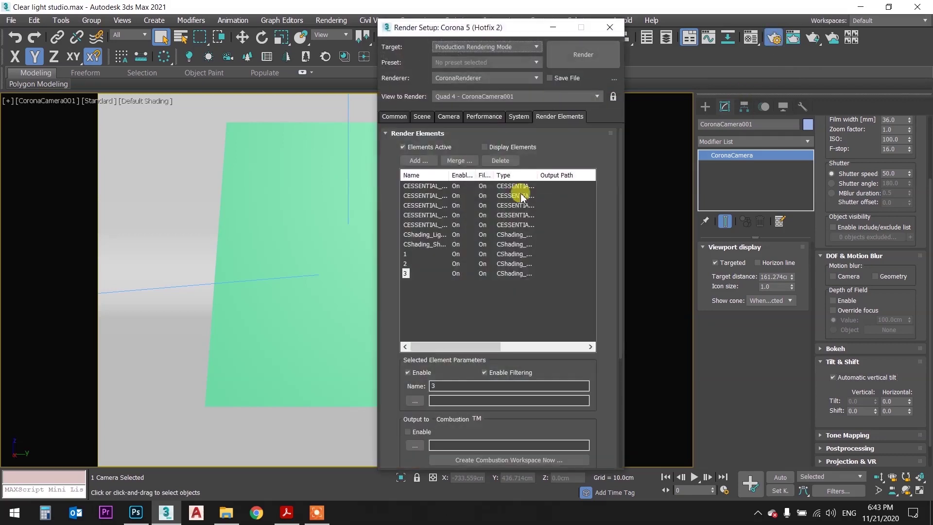
pyautogui.click(392, 117)
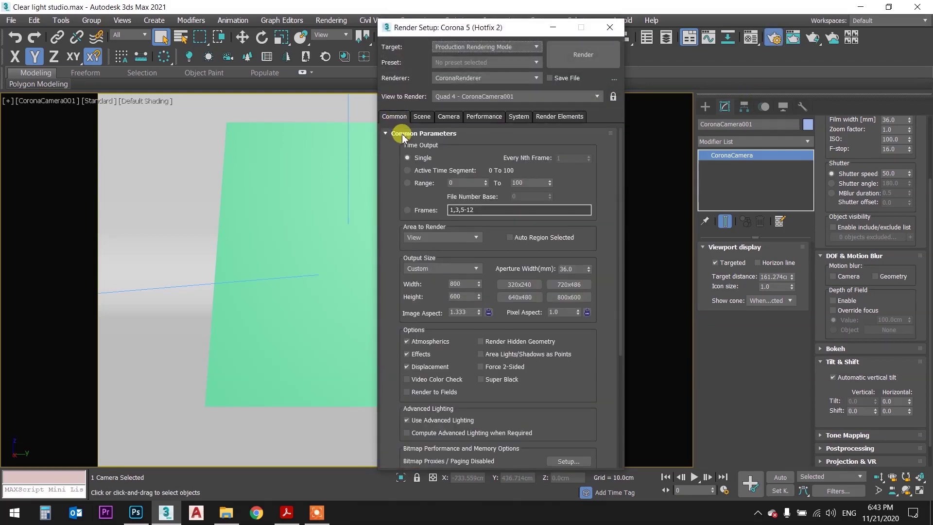
pyautogui.click(402, 135)
pyautogui.click(417, 174)
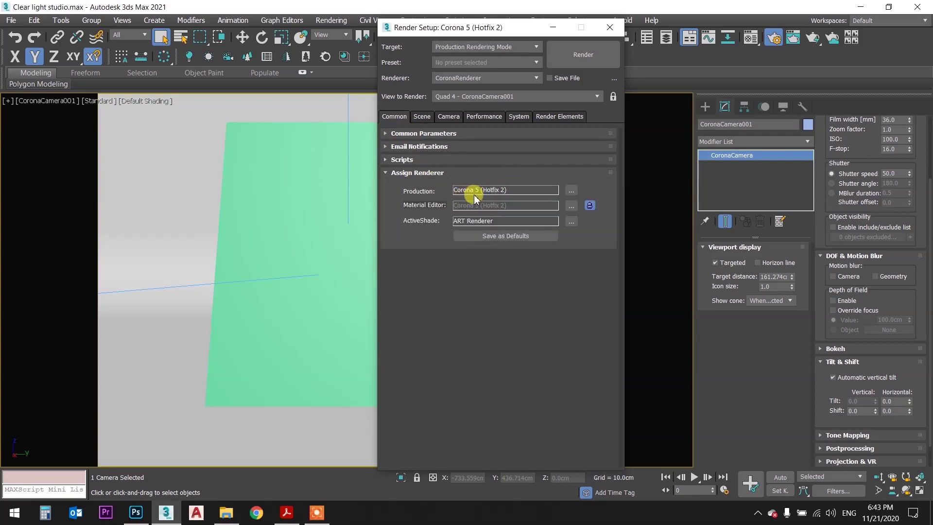
pyautogui.click(413, 133)
pyautogui.moveTo(427, 141); pyautogui.dragTo(433, 243)
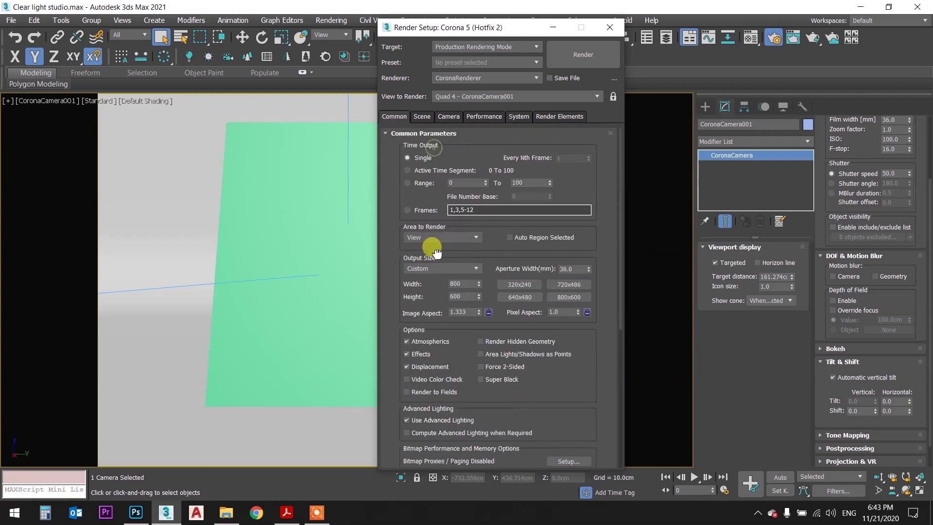
pyautogui.click(570, 297)
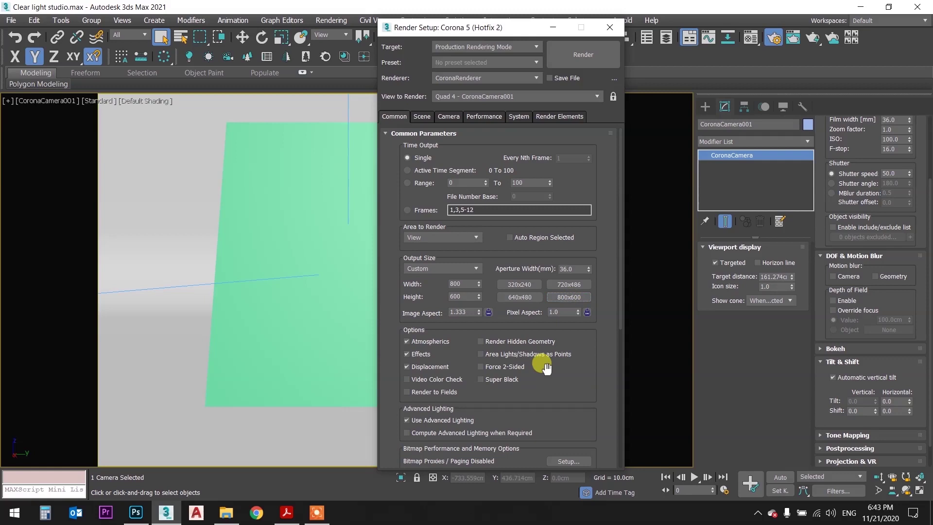
# Set Noise level limit to 6 and Denoising Mode to Corona High Quality.
pyautogui.click(424, 115)
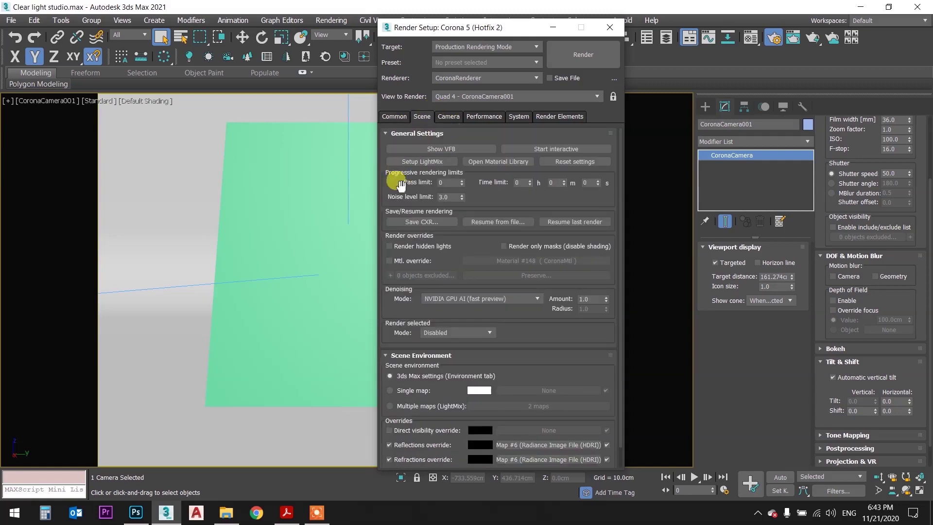
pyautogui.moveTo(449, 196); pyautogui.dragTo(415, 198)
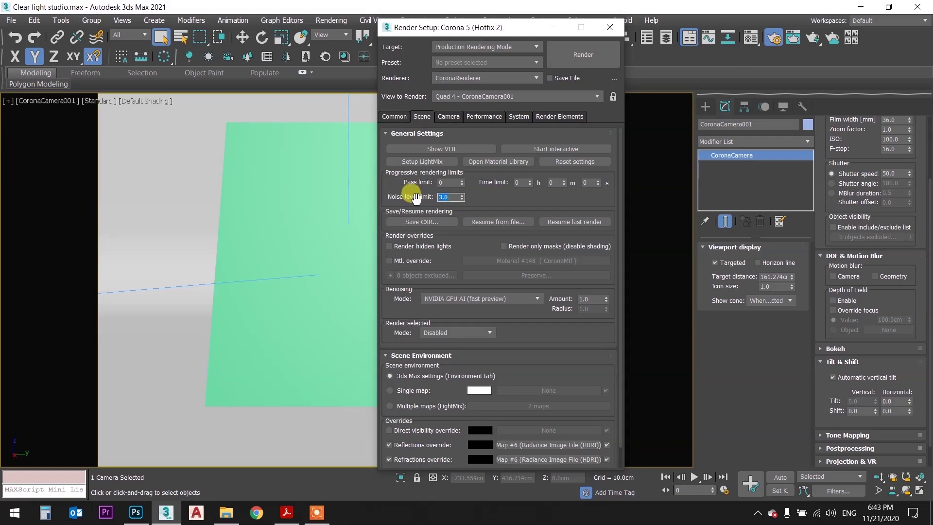
pyautogui.write('6')
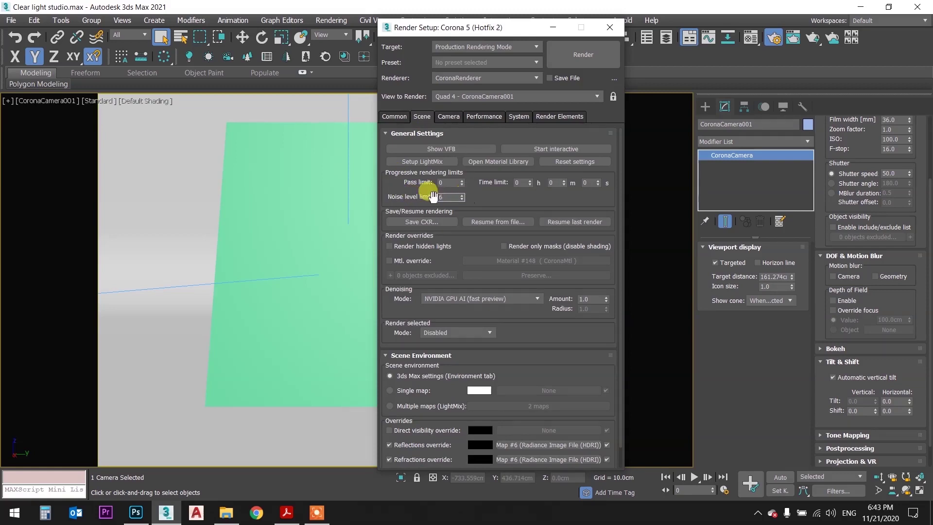
pyautogui.moveTo(484, 198); pyautogui.dragTo(484, 176)
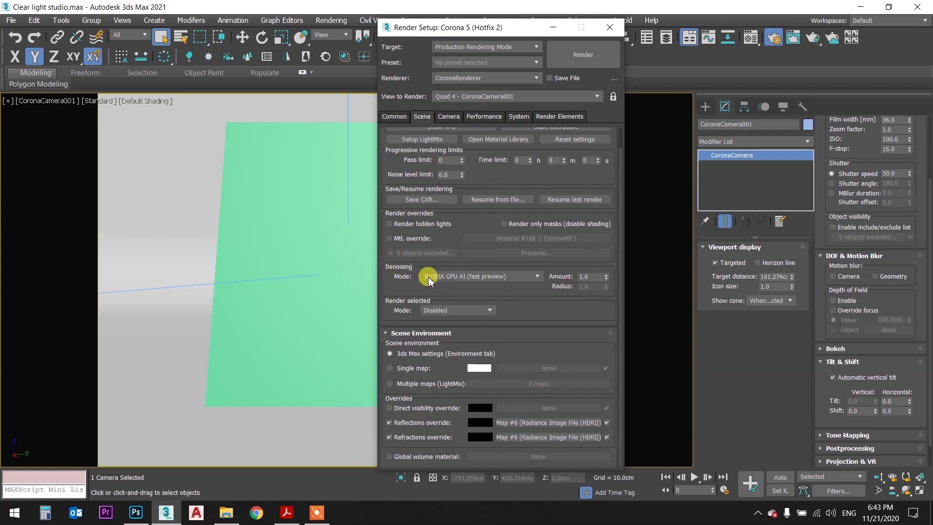
pyautogui.click(443, 275)
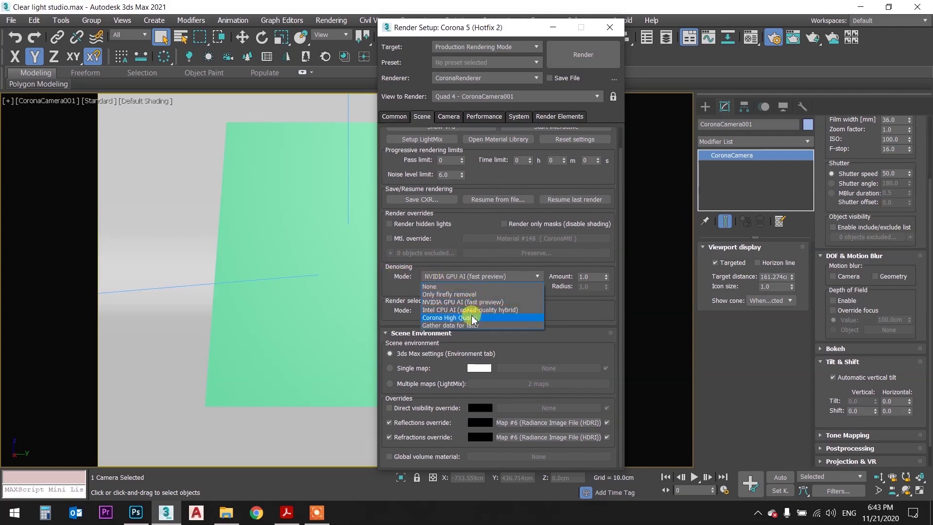
pyautogui.click(490, 320)
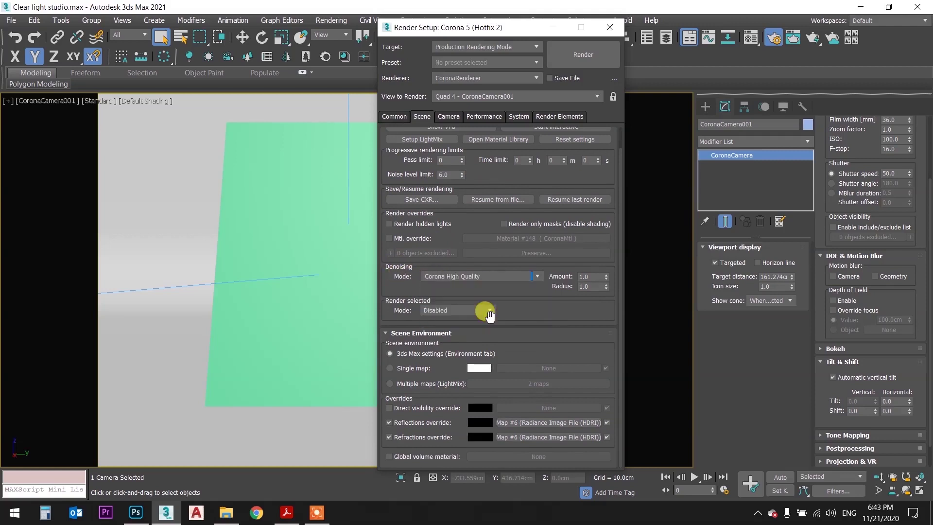
pyautogui.moveTo(509, 304); pyautogui.dragTo(502, 348)
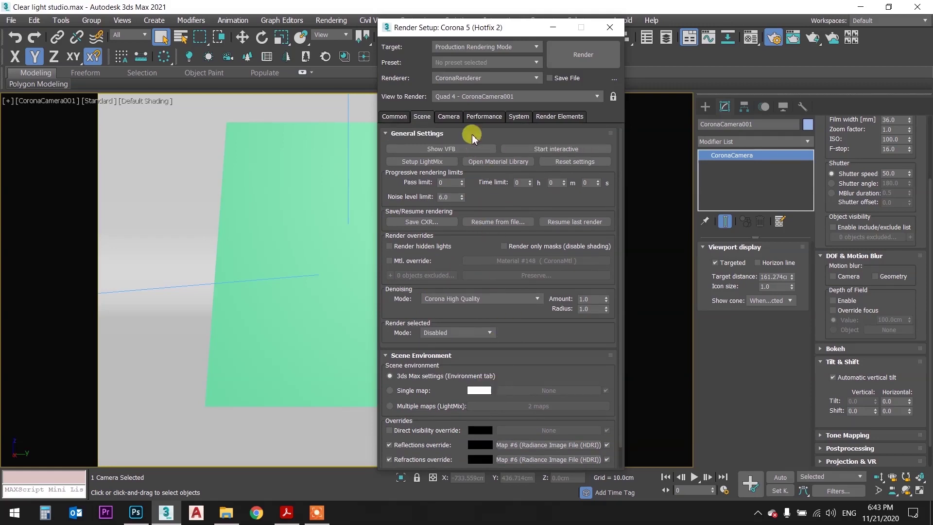
# Review the Camera, Performance and System tabs of Render Setup.
pyautogui.click(455, 119)
pyautogui.click(483, 118)
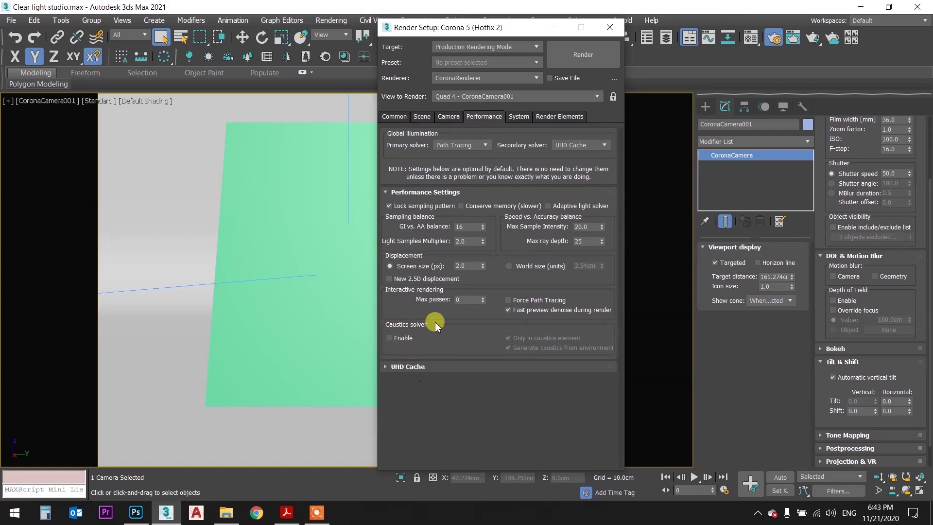
pyautogui.click(525, 119)
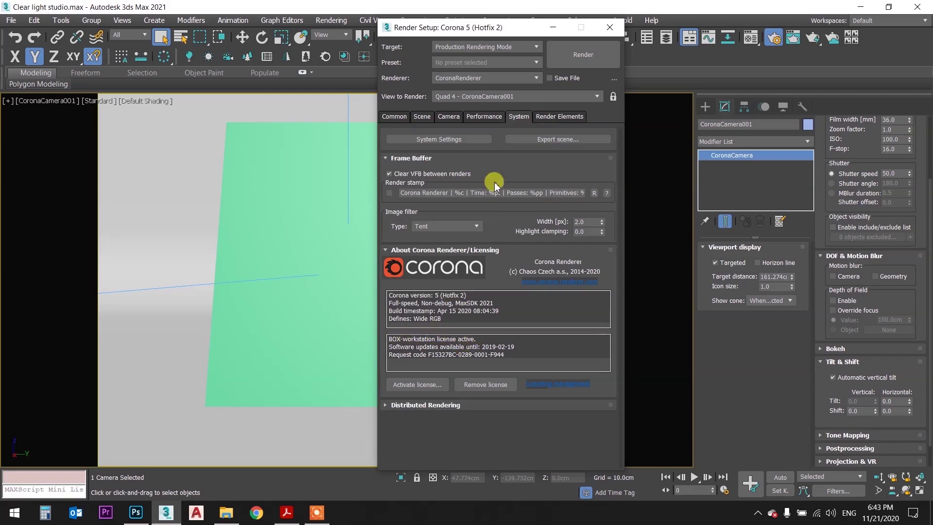
# Review the render elements list, including CESSENTIAL_Indirect and CShading_LightMix, then close Render Setup.
pyautogui.click(557, 117)
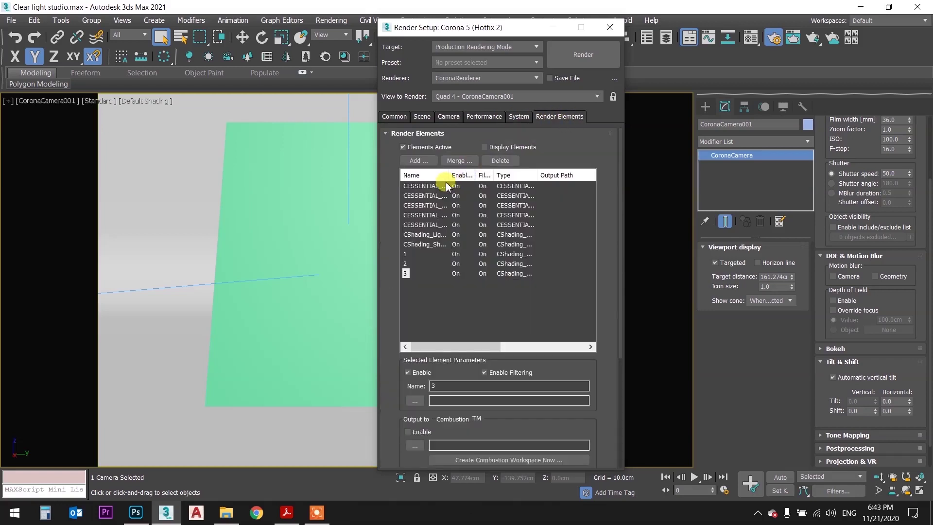
pyautogui.moveTo(462, 175); pyautogui.dragTo(504, 176)
pyautogui.click(454, 186)
pyautogui.click(454, 195)
pyautogui.click(459, 215)
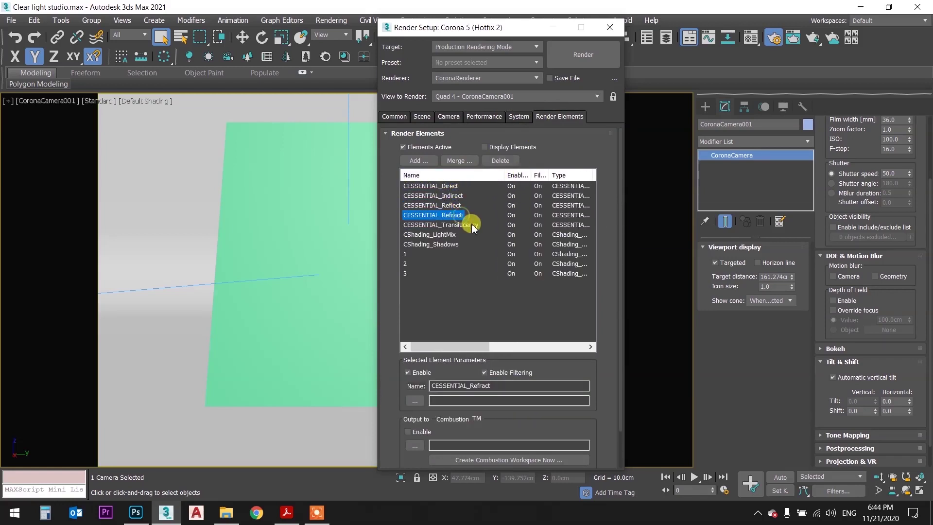
pyautogui.click(459, 234)
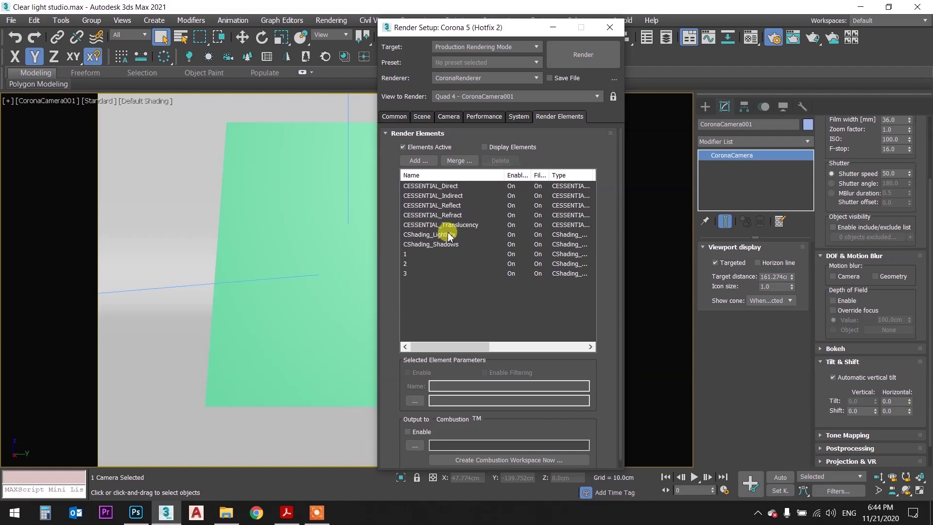
pyautogui.click(450, 244)
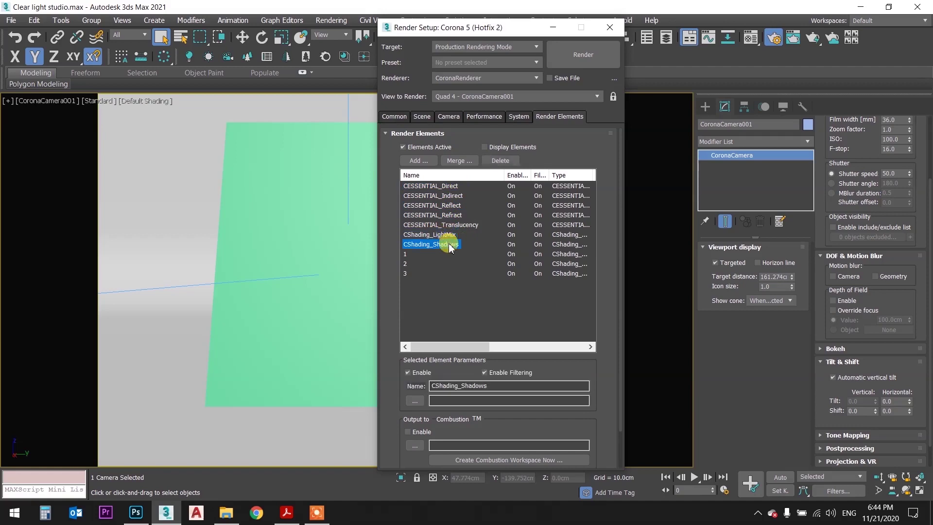
pyautogui.click(405, 254)
pyautogui.click(405, 271)
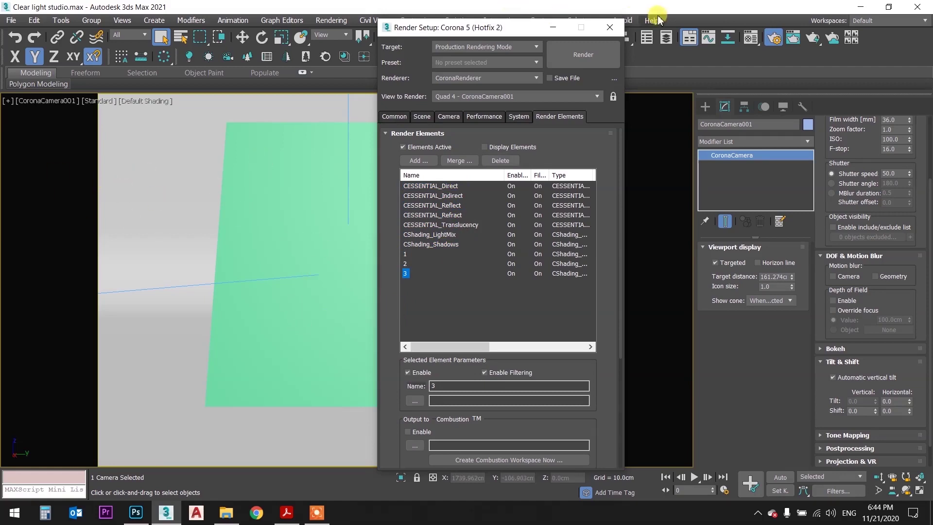
pyautogui.click(611, 28)
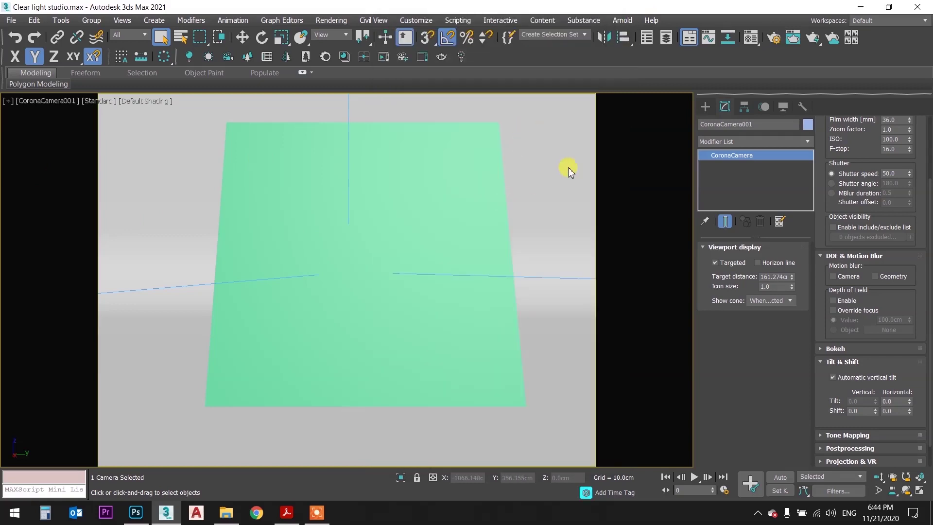
# Deselect all, render the camera view, compare LightMix light 1 off and on, then stop and close.
pyautogui.click(567, 167)
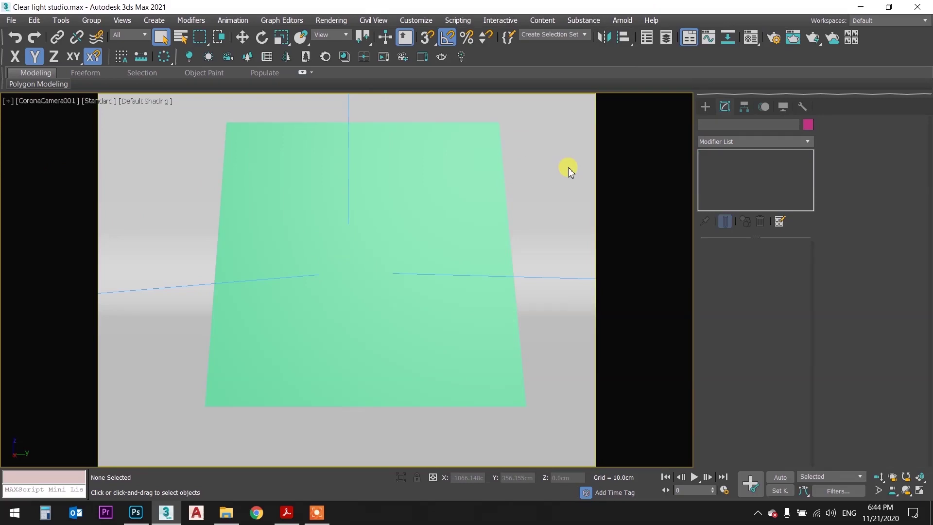
pyautogui.hotkey('shift', 'q')
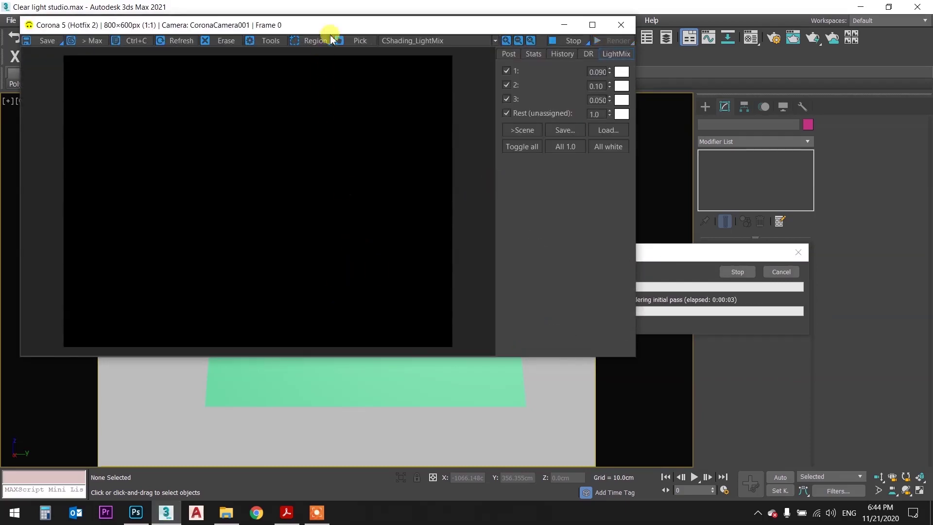
pyautogui.moveTo(337, 25); pyautogui.dragTo(350, 54)
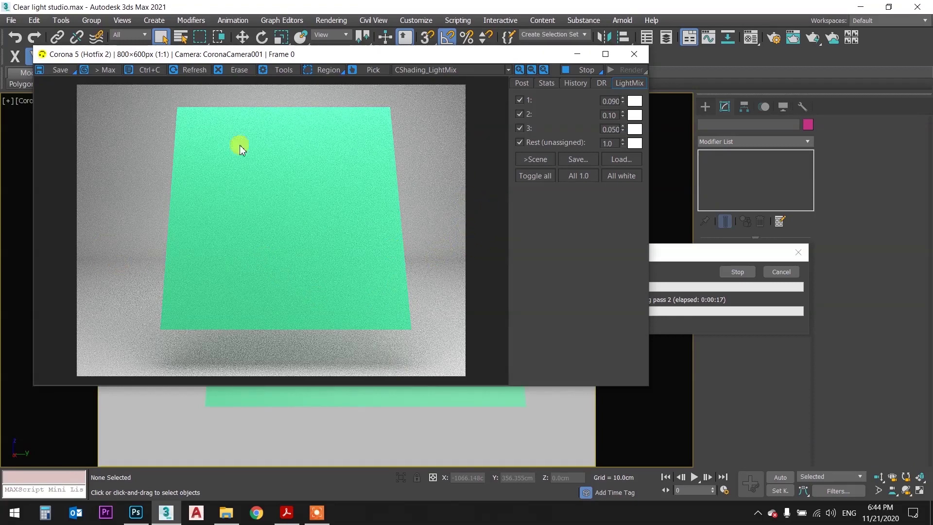
pyautogui.click(520, 100)
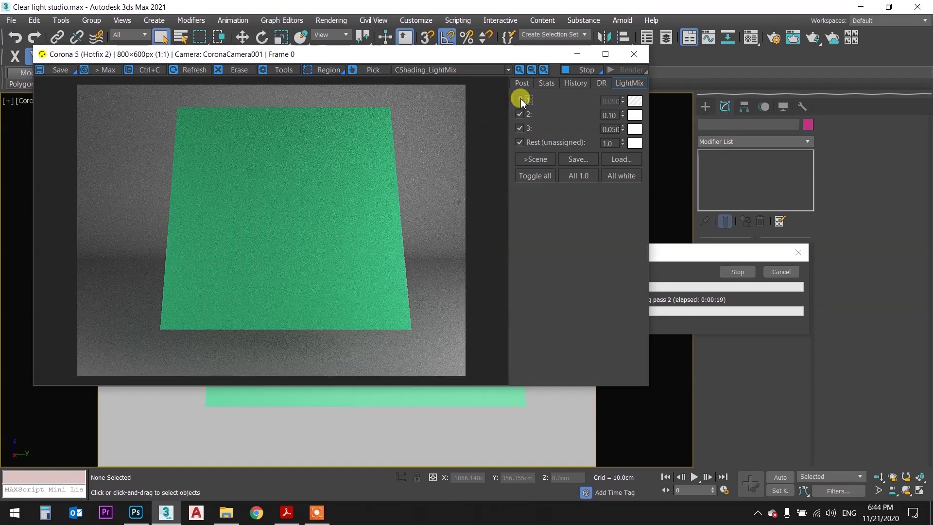
pyautogui.click(520, 101)
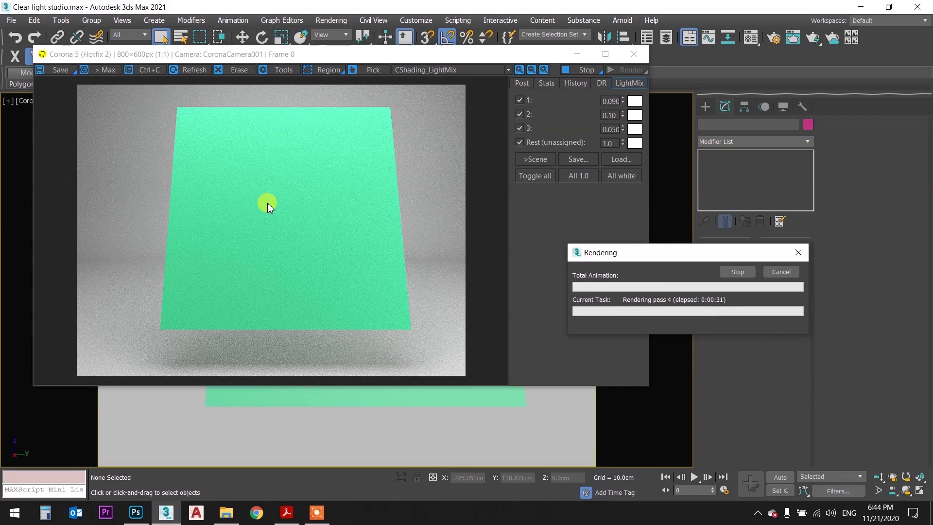
pyautogui.click(774, 271)
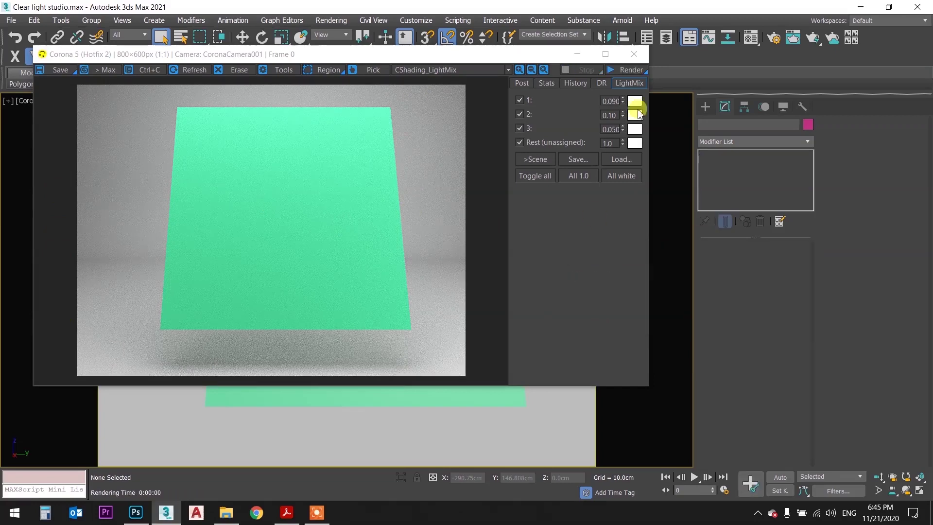
pyautogui.click(635, 56)
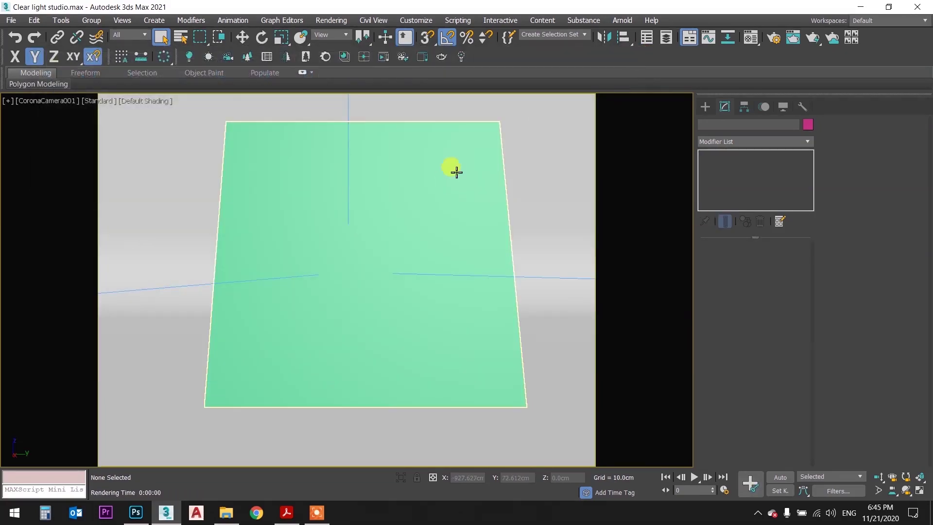
# Select the green plane and assign it the first sample material slot.
pyautogui.click(456, 172)
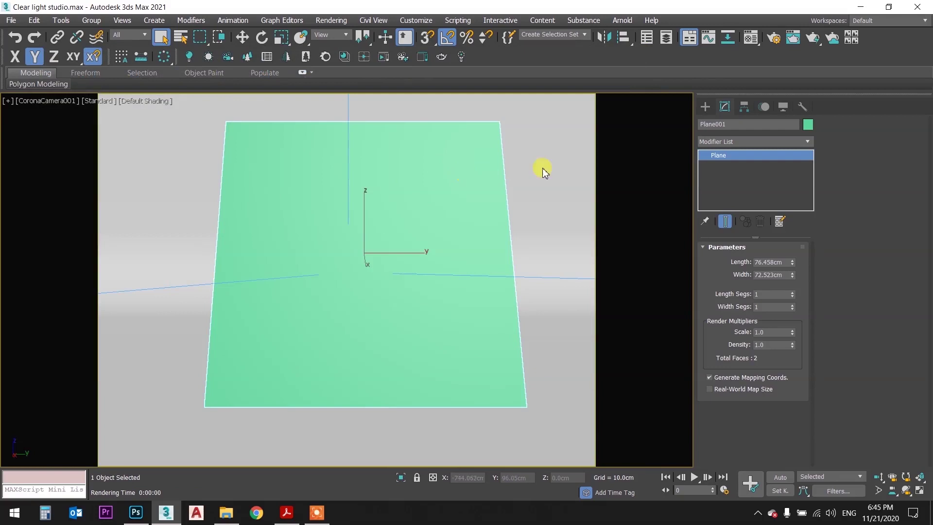
pyautogui.click(750, 37)
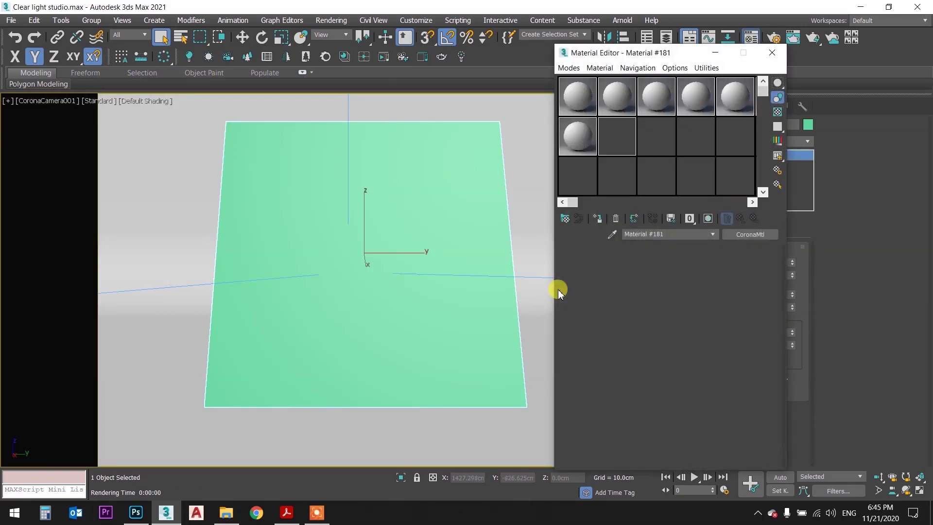
pyautogui.moveTo(579, 95); pyautogui.dragTo(296, 261)
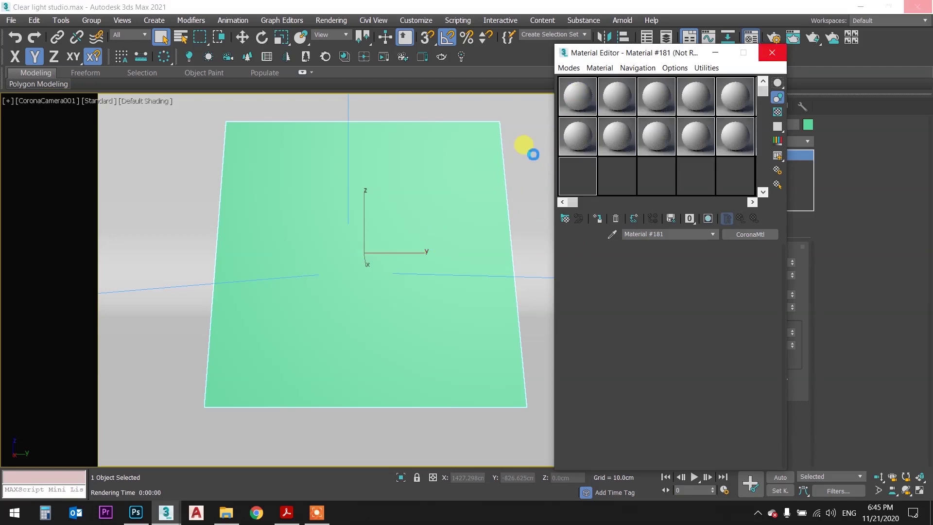
pyautogui.click(571, 98)
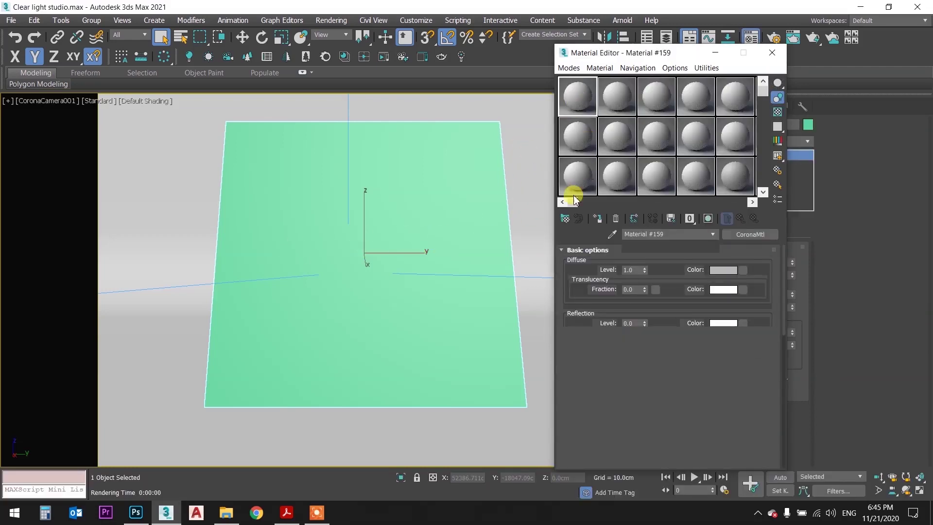
# Replace the slot with a new CoronaMtl, Material #182, and close the browser.
pyautogui.click(565, 220)
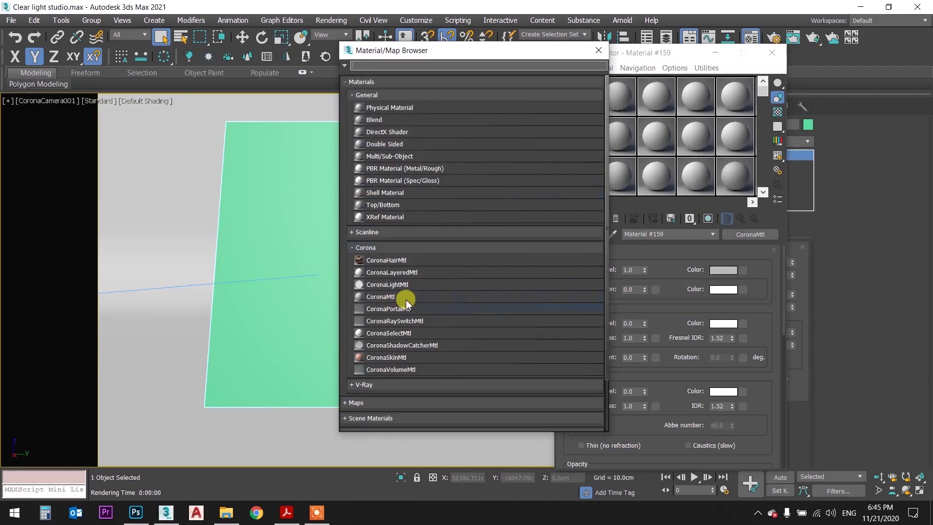
pyautogui.doubleClick(409, 297)
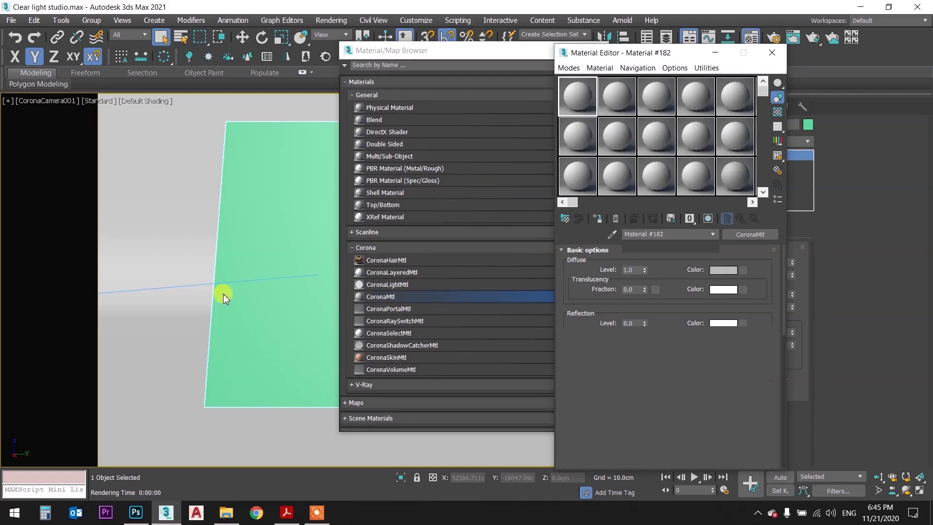
pyautogui.click(525, 53)
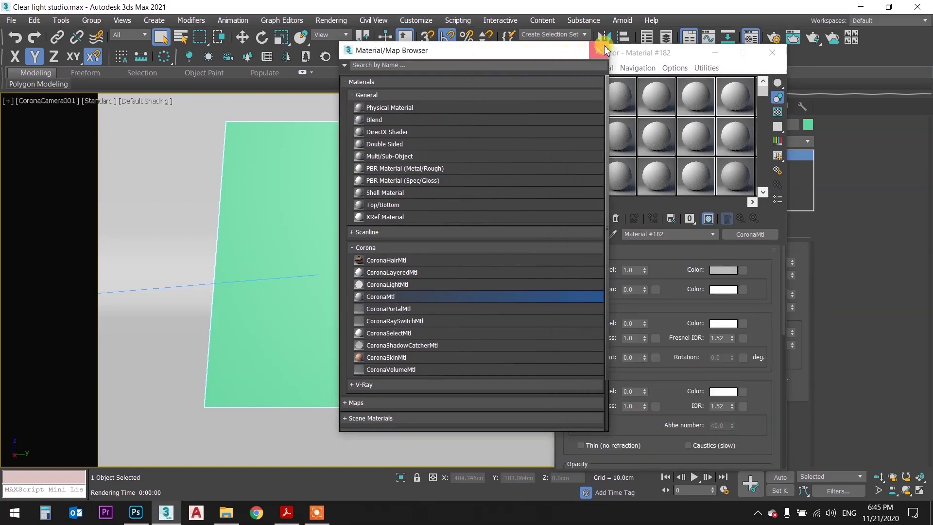
pyautogui.click(606, 51)
pyautogui.click(575, 92)
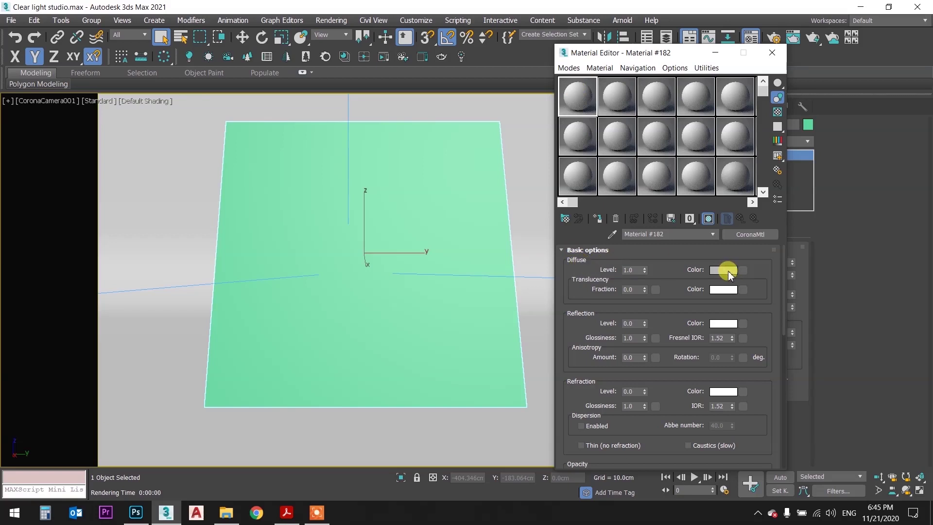
# Add a Bitmap to the diffuse slot and browse the Lecture 8 folder as large thumbnails.
pyautogui.click(745, 269)
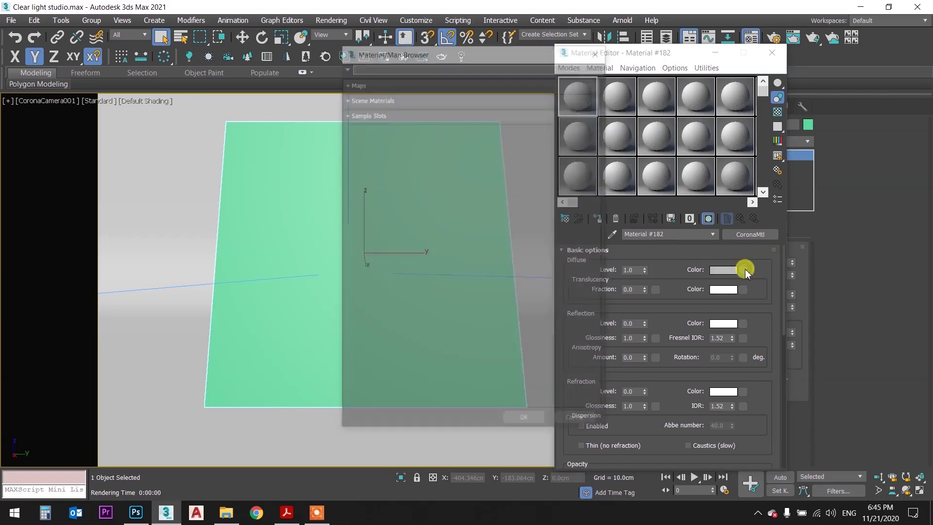
pyautogui.click(343, 82)
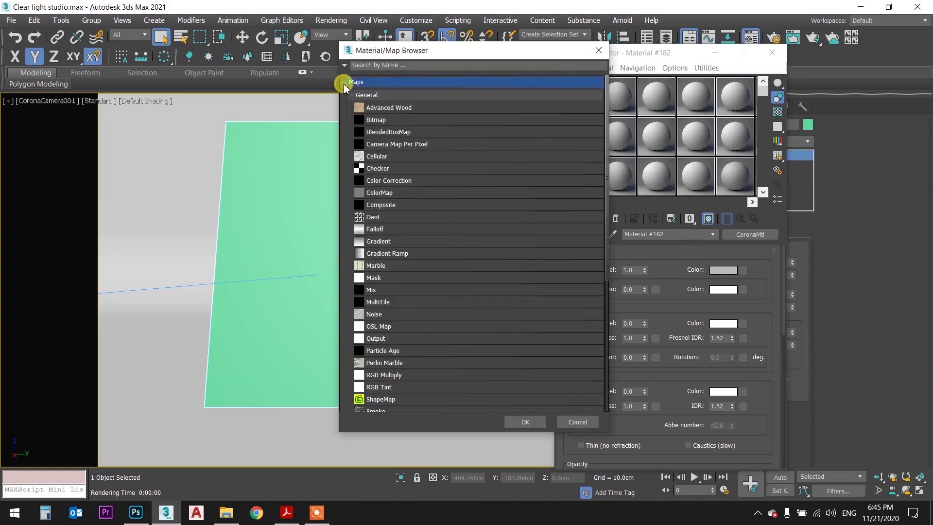
pyautogui.click(398, 120)
pyautogui.doubleClick(398, 120)
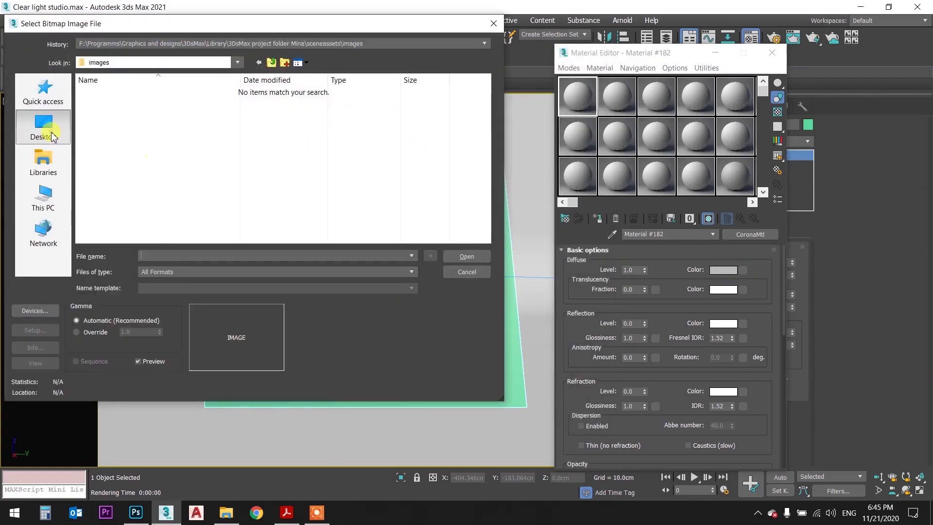
pyautogui.click(52, 137)
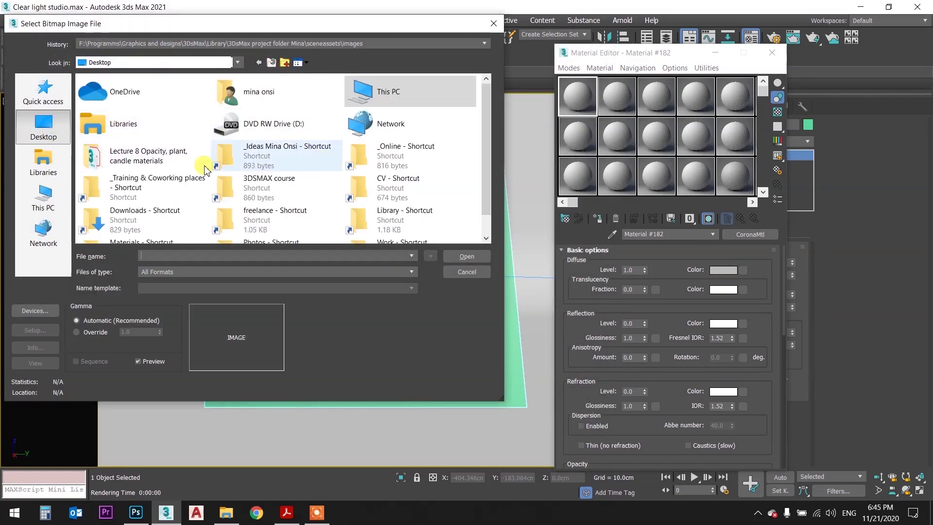
pyautogui.doubleClick(149, 156)
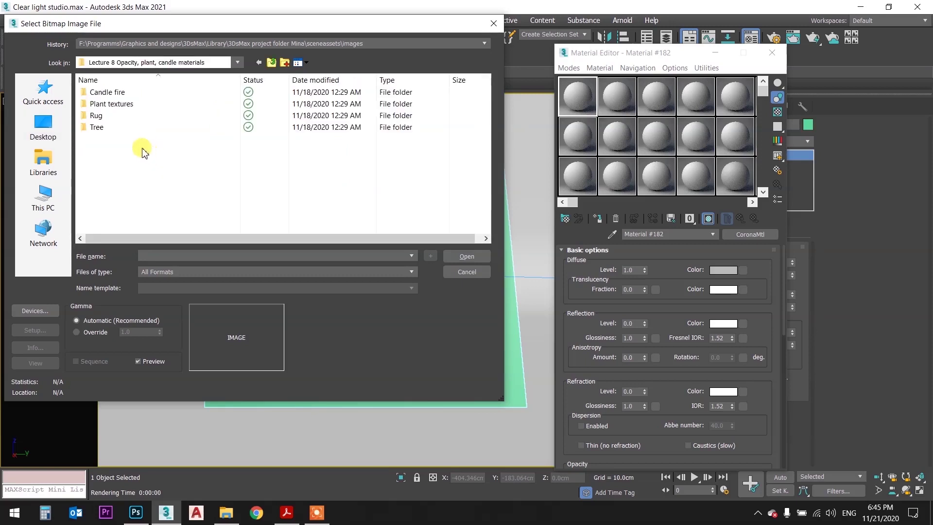
pyautogui.rightClick(132, 152)
pyautogui.click(335, 173)
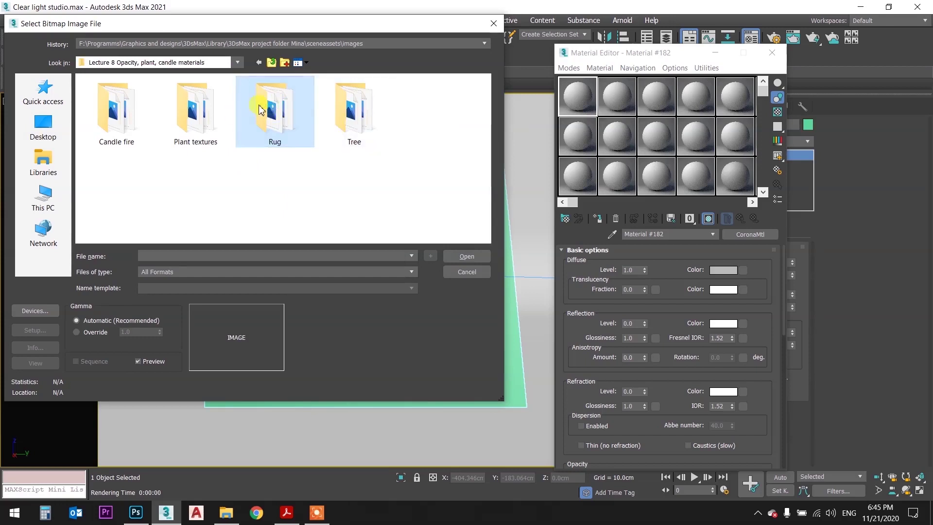
# Preview Canvas Linen in the Rug folder and load it as the diffuse texture.
pyautogui.doubleClick(293, 108)
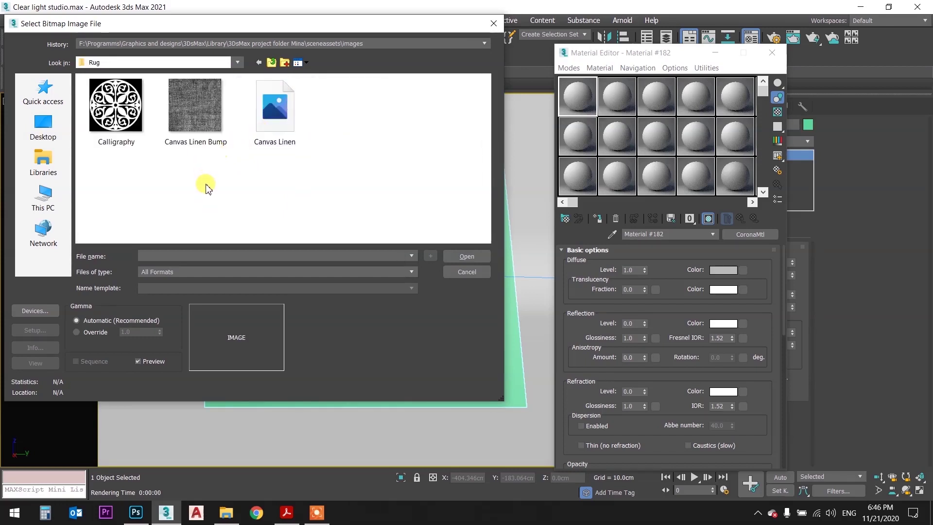
pyautogui.click(290, 129)
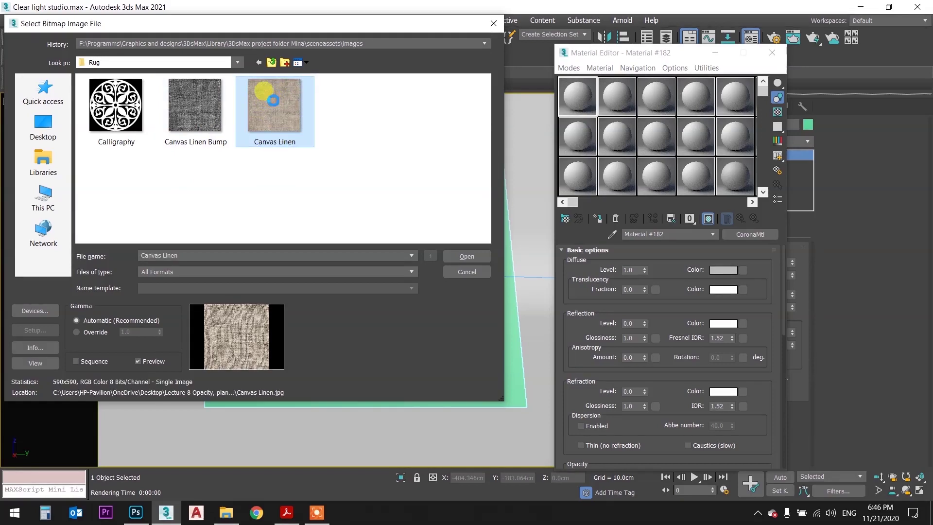
pyautogui.rightClick(272, 103)
pyautogui.click(304, 39)
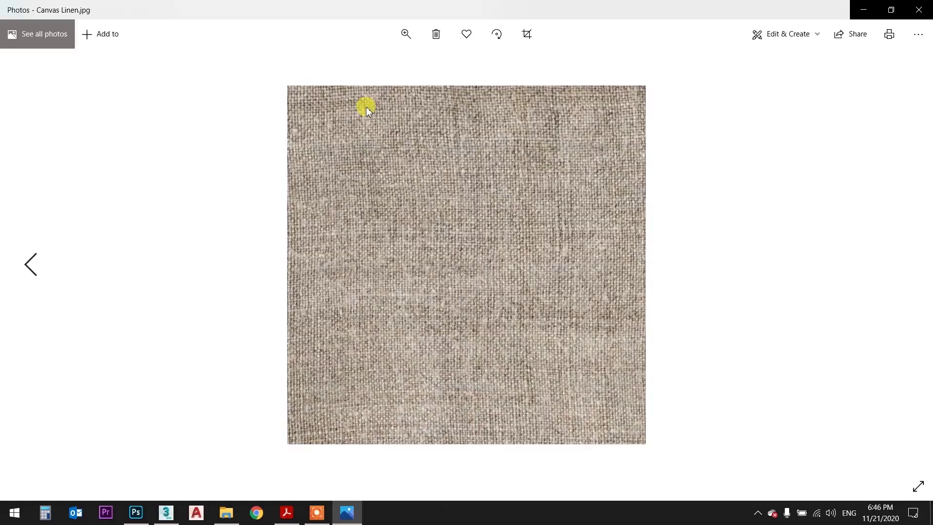
pyautogui.click(918, 10)
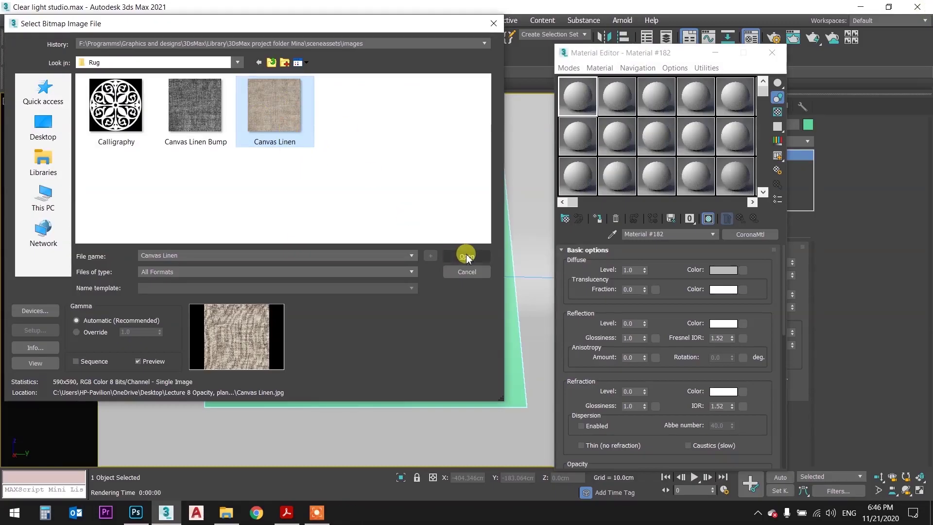
pyautogui.click(464, 255)
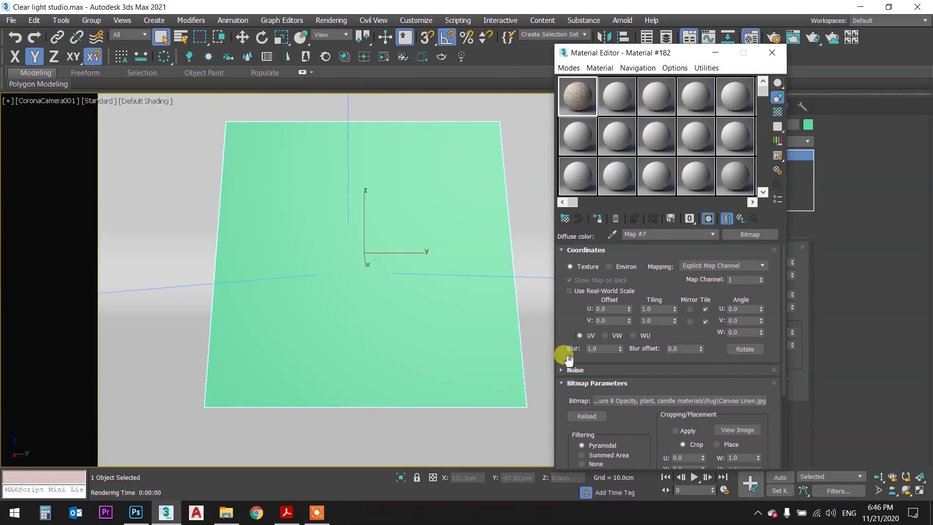
# Set the material's Reflection Level and Glossiness to 0.15.
pyautogui.click(739, 218)
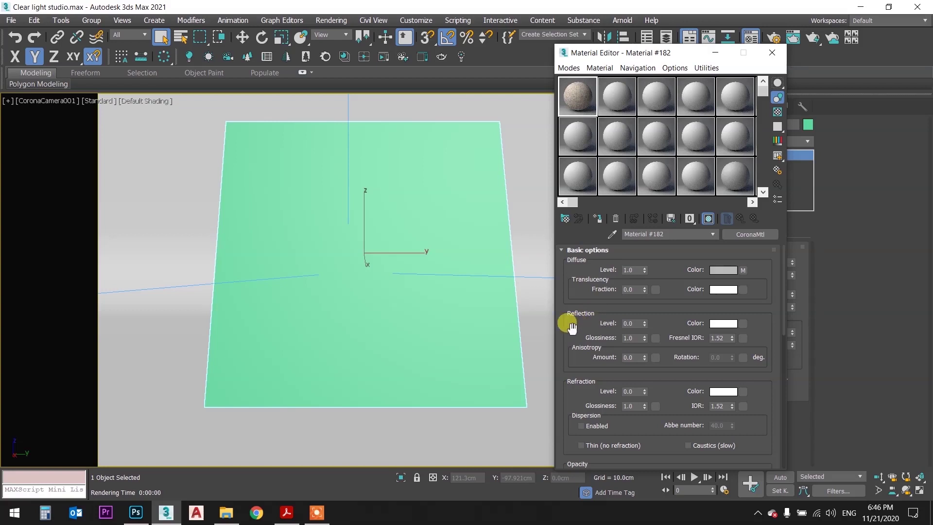
pyautogui.click(631, 323)
pyautogui.write('0.15')
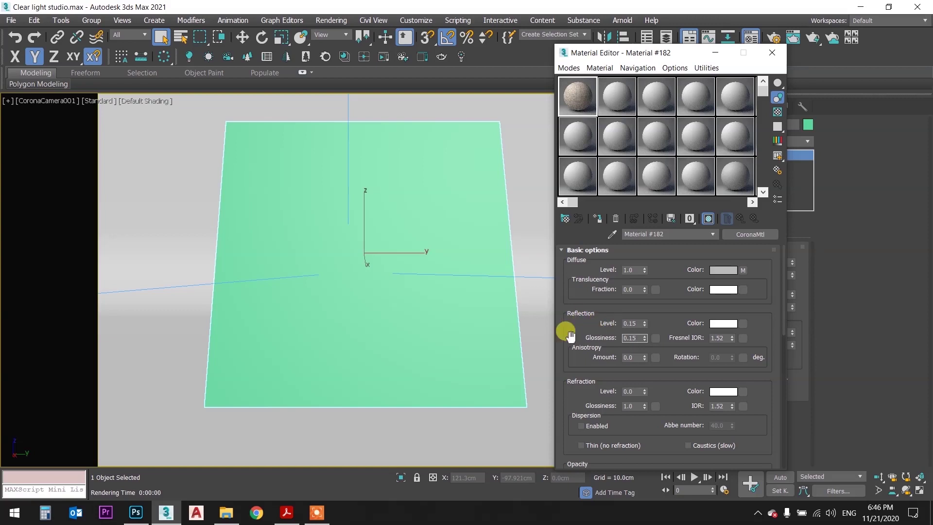
pyautogui.moveTo(571, 342); pyautogui.dragTo(574, 288)
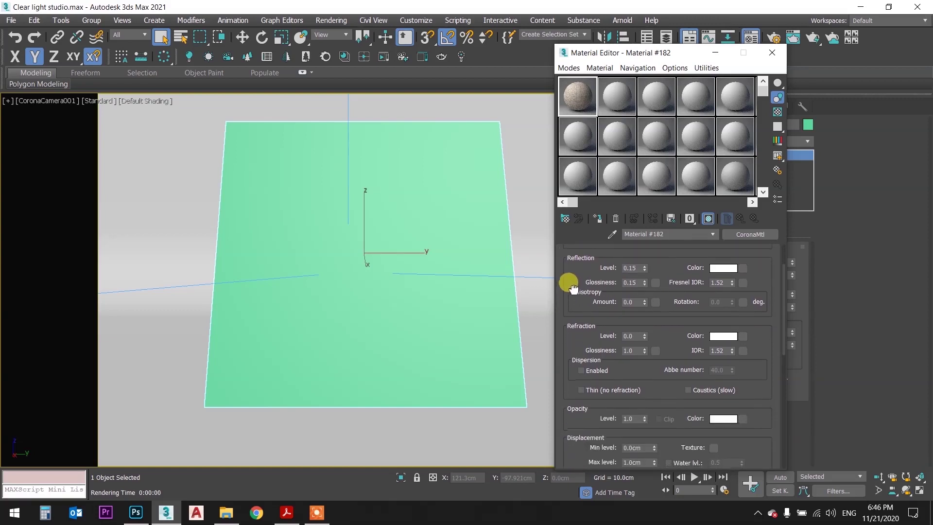
pyautogui.moveTo(562, 322); pyautogui.dragTo(566, 275)
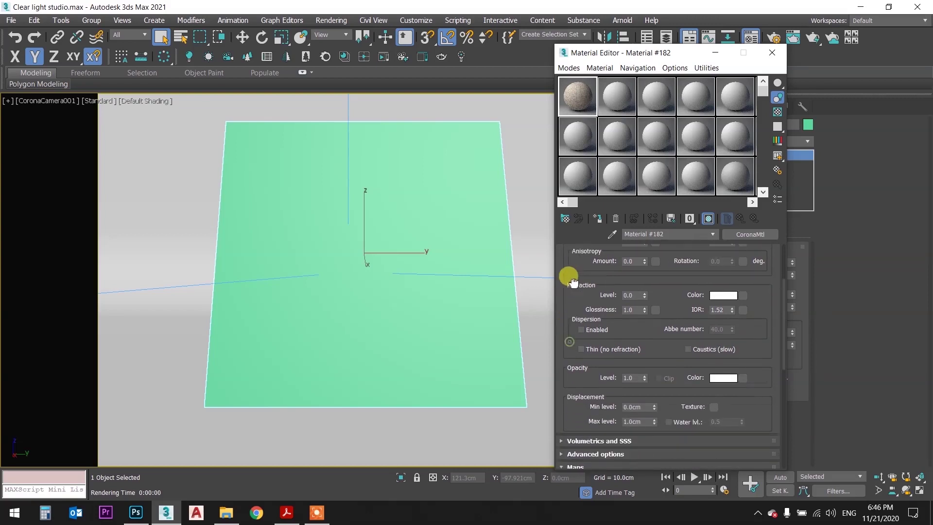
pyautogui.moveTo(562, 343); pyautogui.dragTo(565, 257)
# Start a Bitmap bump map and pick the Canvas Linen Bump image from the Rug folder.
pyautogui.scroll(-3, 564, 272)
pyautogui.scroll(-4, 554, 306)
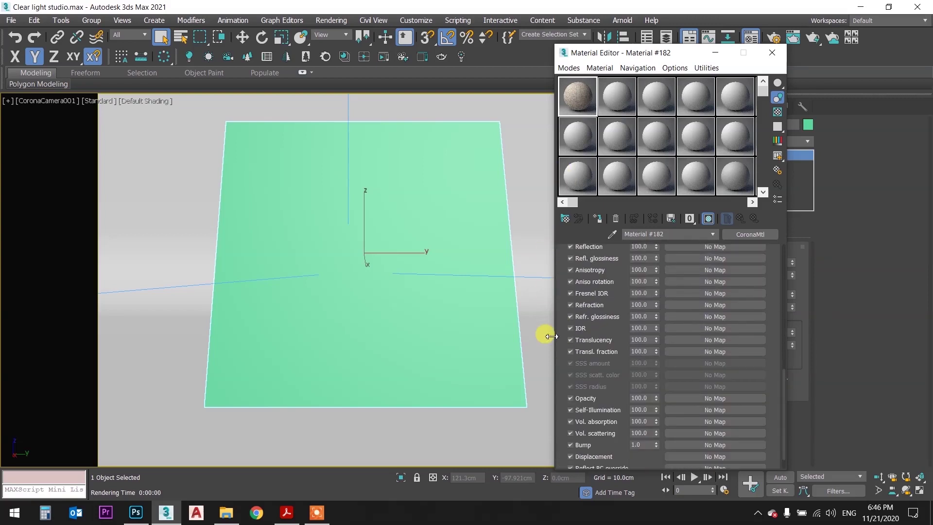
pyautogui.scroll(-1, 558, 350)
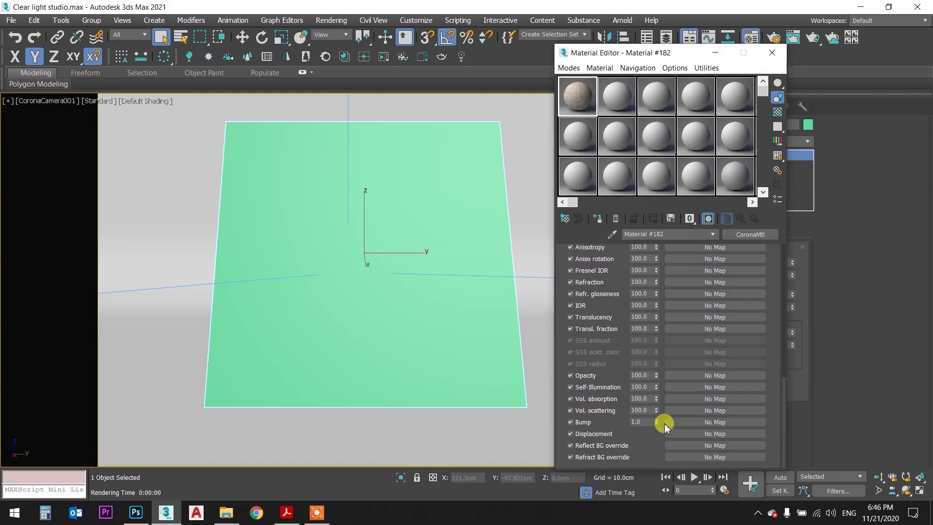
pyautogui.click(679, 421)
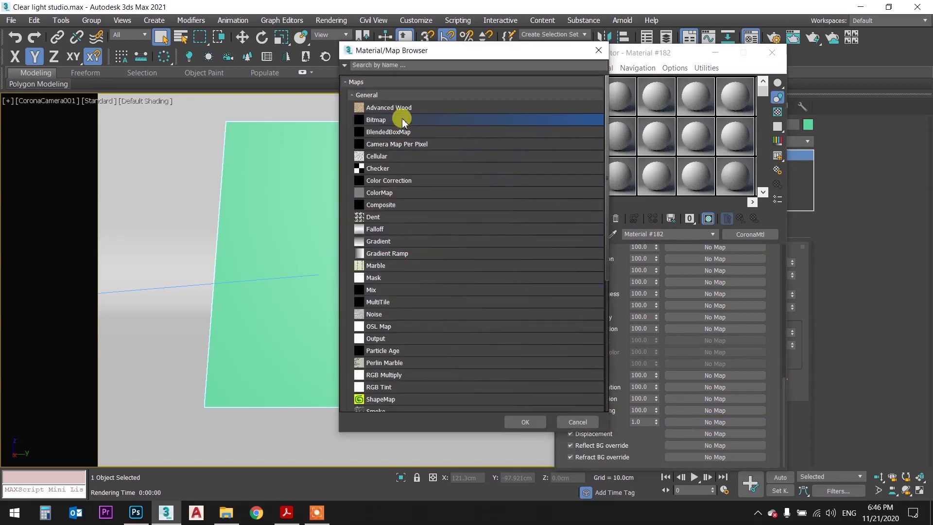
pyautogui.doubleClick(401, 120)
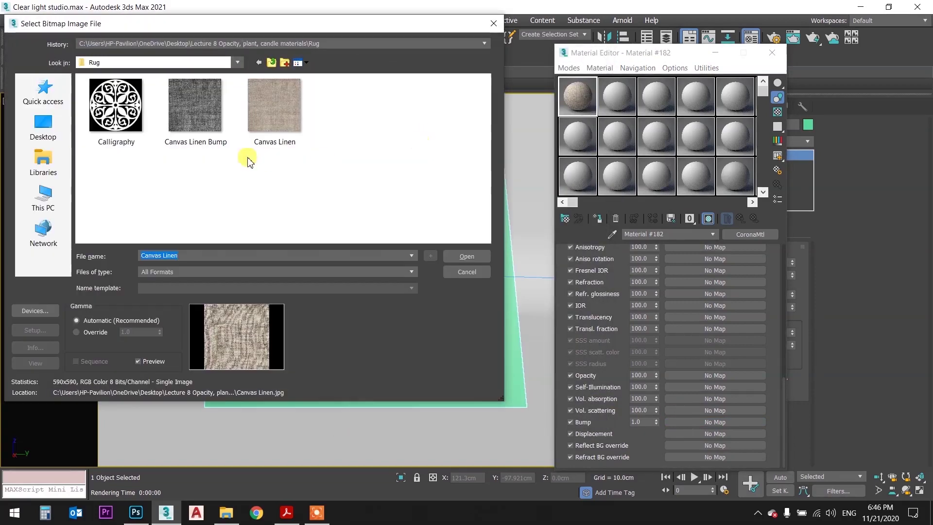
pyautogui.click(199, 114)
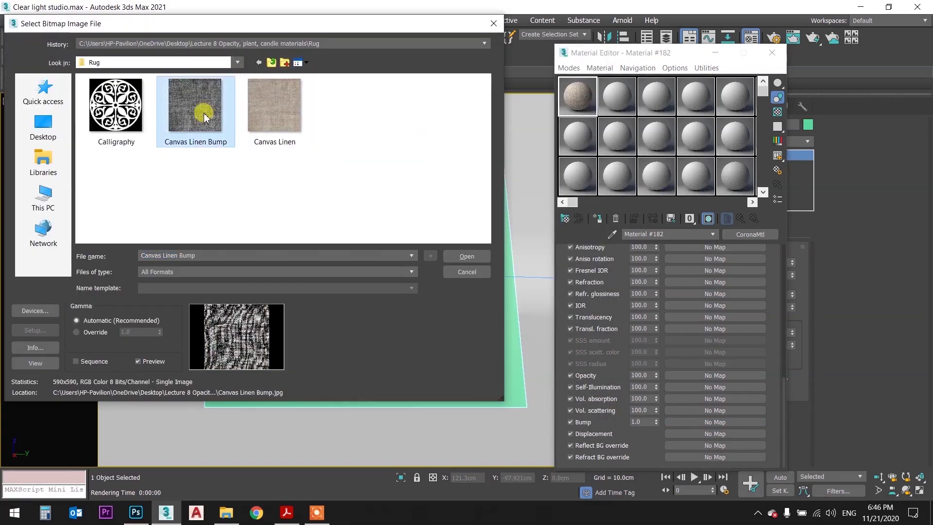
# Load Canvas Linen Bump.jpg as the bump map and view the woven linen sample sphere enlarged.
pyautogui.click(474, 260)
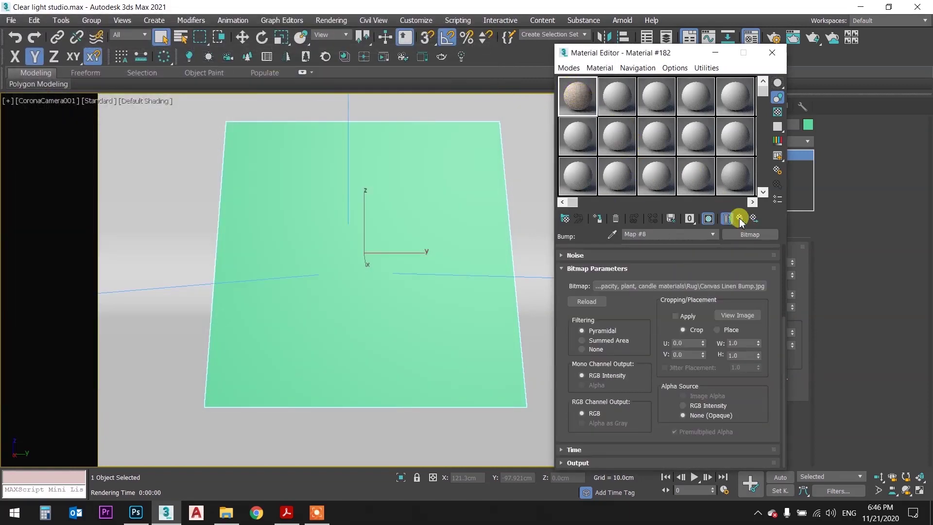
pyautogui.click(578, 97)
pyautogui.doubleClick(578, 96)
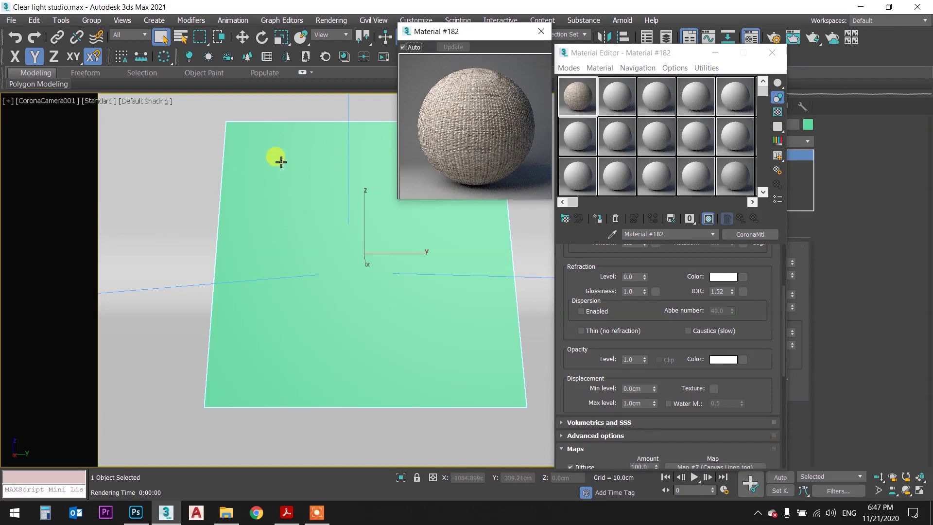
pyautogui.click(540, 31)
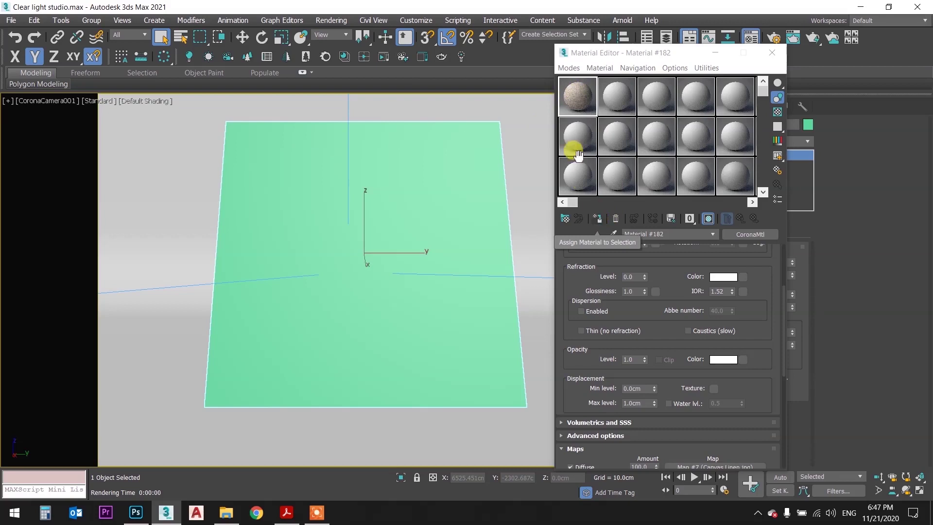
pyautogui.moveTo(573, 92); pyautogui.dragTo(438, 182)
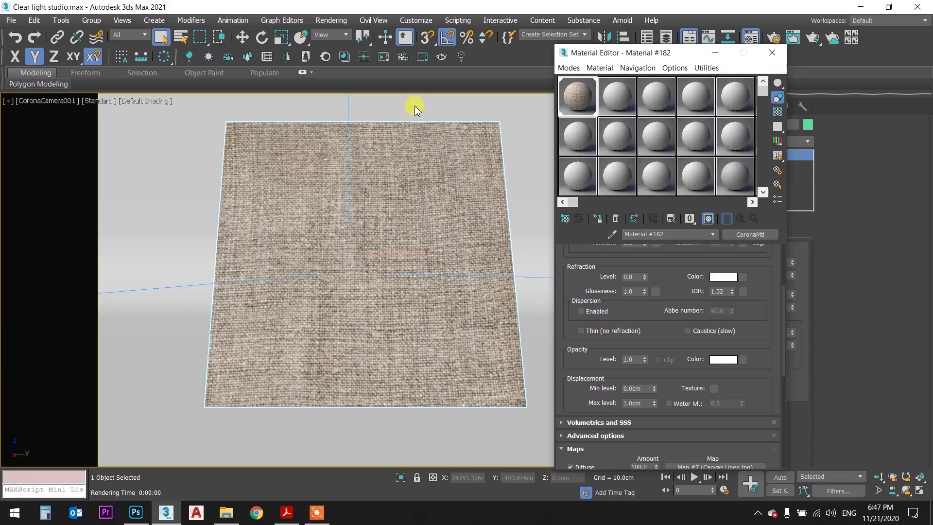
pyautogui.moveTo(673, 51); pyautogui.dragTo(524, 240)
pyautogui.click(733, 140)
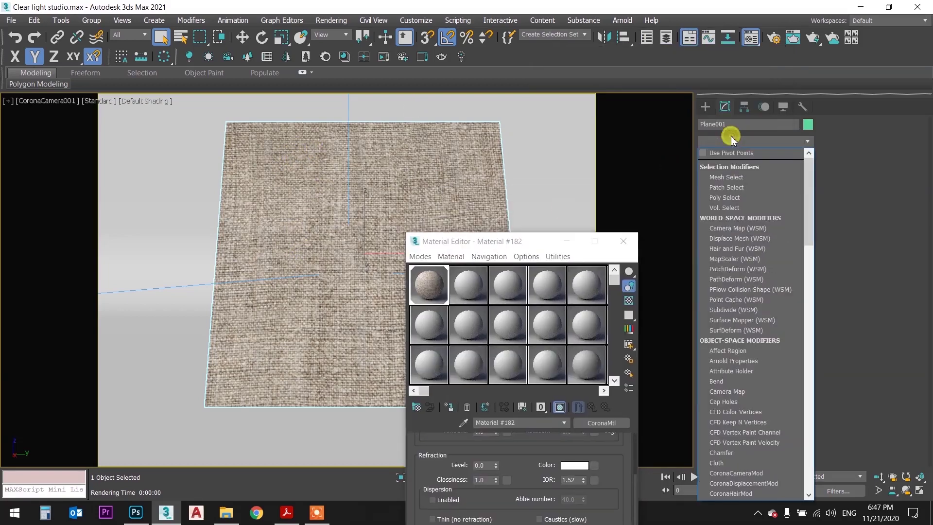
pyautogui.write('uvw')
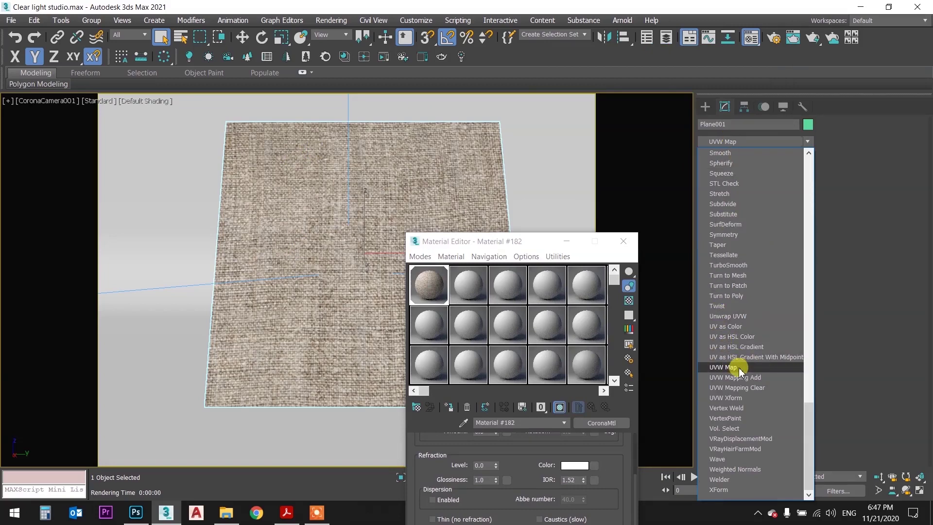
pyautogui.click(752, 140)
pyautogui.moveTo(514, 235)
pyautogui.mouseDown()
pyautogui.moveTo(541, 204)
pyautogui.moveTo(617, 20)
pyautogui.moveTo(656, 34)
pyautogui.mouseUp()
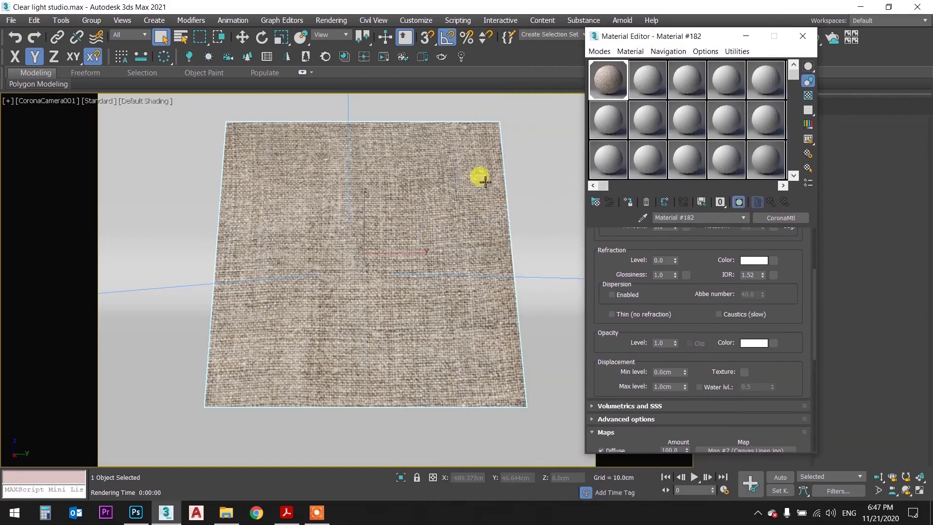
pyautogui.doubleClick(604, 92)
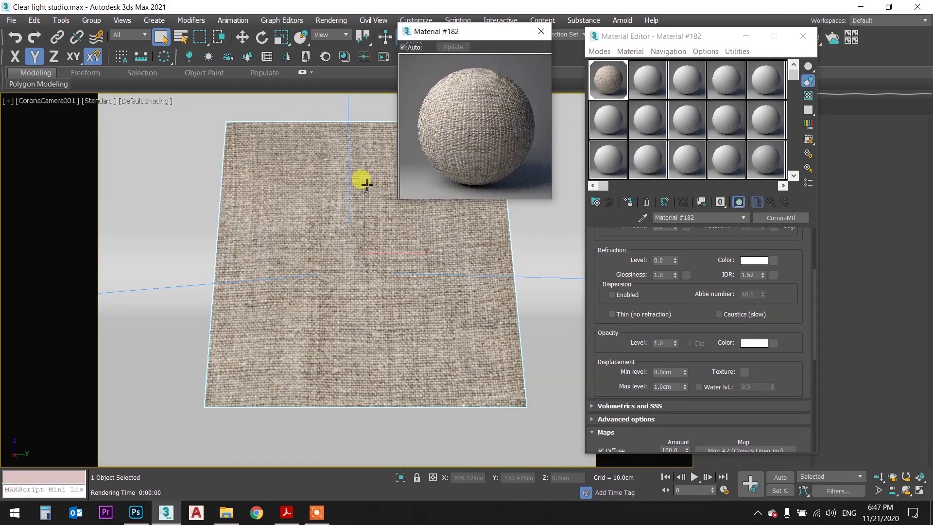
pyautogui.click(541, 31)
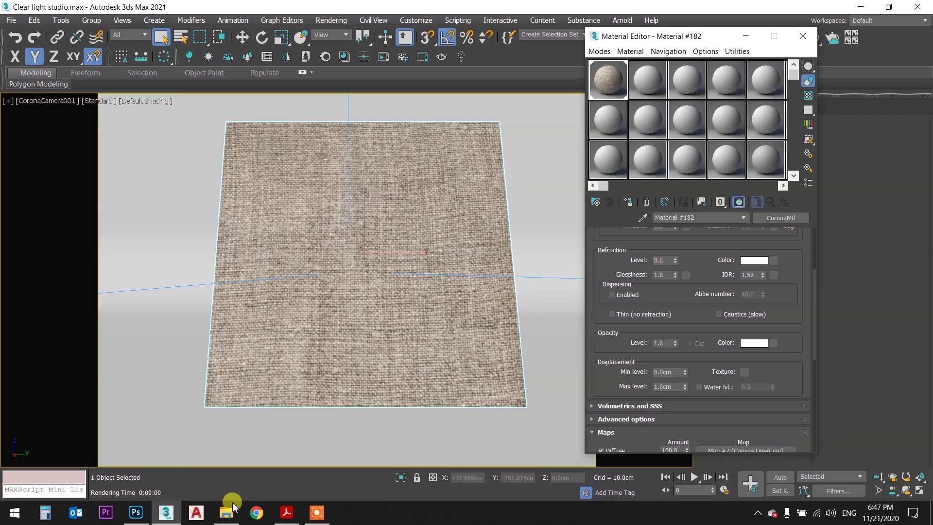
# Show the Rug folder's images as extra large icons and select the Calligraphy image.
pyautogui.click(226, 511)
pyautogui.doubleClick(283, 158)
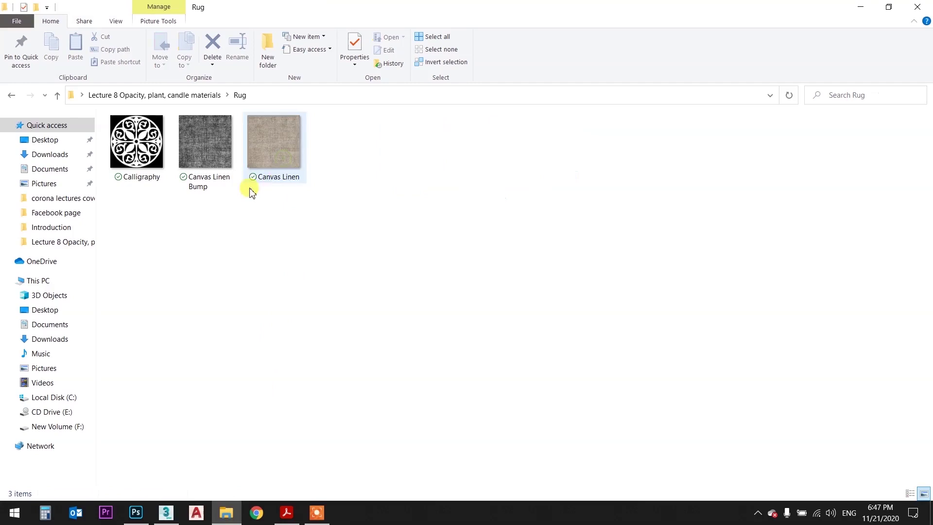
pyautogui.rightClick(169, 229)
pyautogui.click(369, 238)
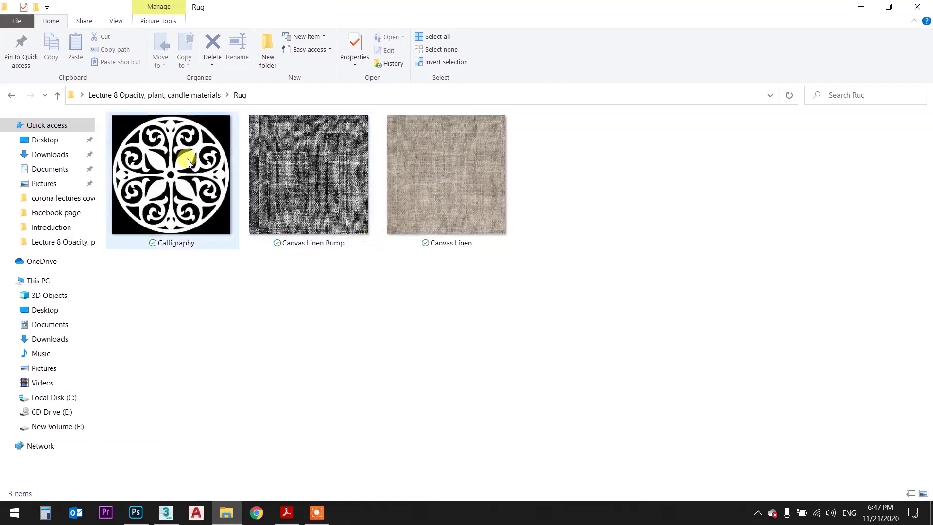
pyautogui.click(156, 173)
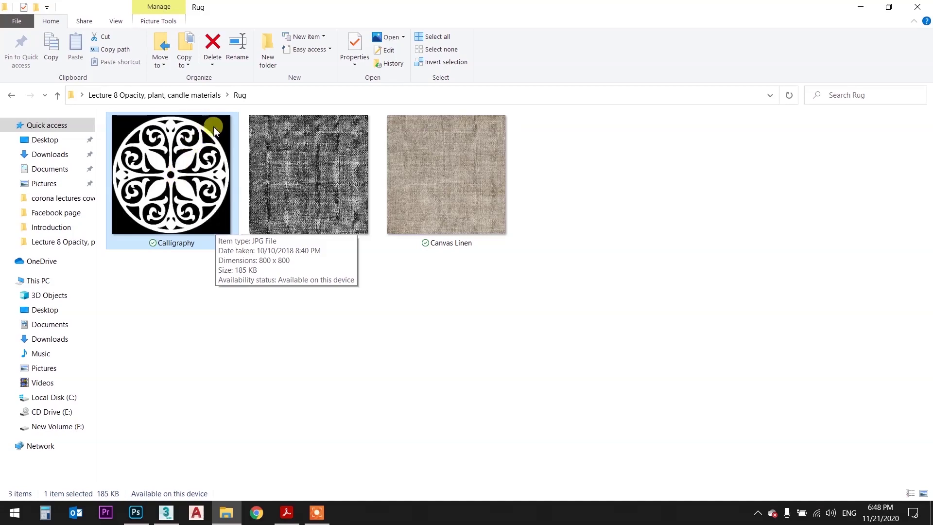
pyautogui.click(166, 512)
# Load Calligraphy.jpg as a Bitmap opacity map for Material #182 and preview it enlarged.
pyautogui.moveTo(597, 311); pyautogui.dragTo(595, 173)
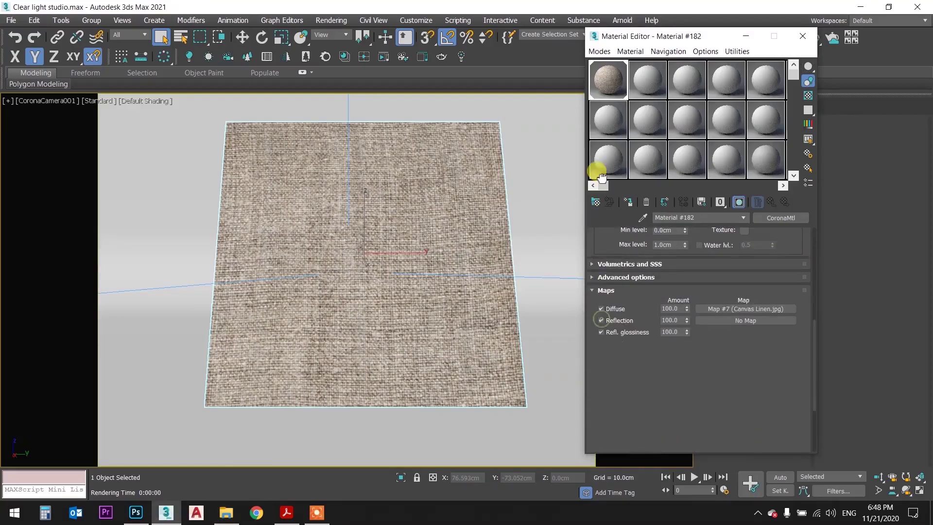
pyautogui.moveTo(593, 340); pyautogui.dragTo(593, 239)
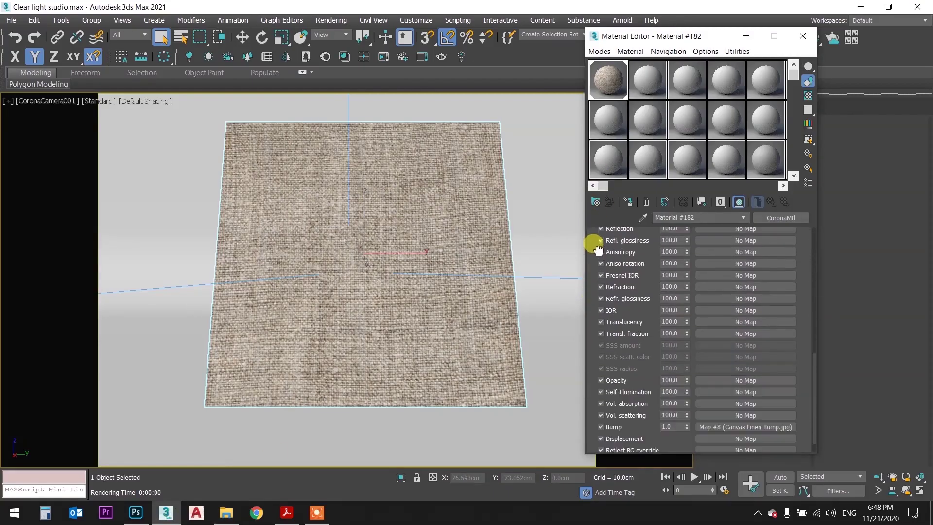
pyautogui.moveTo(588, 290); pyautogui.dragTo(596, 268)
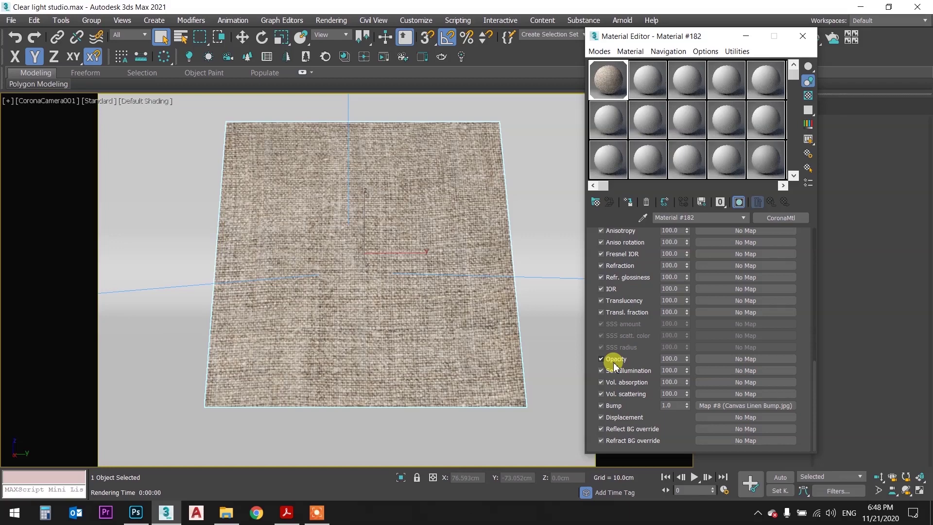
pyautogui.click(767, 361)
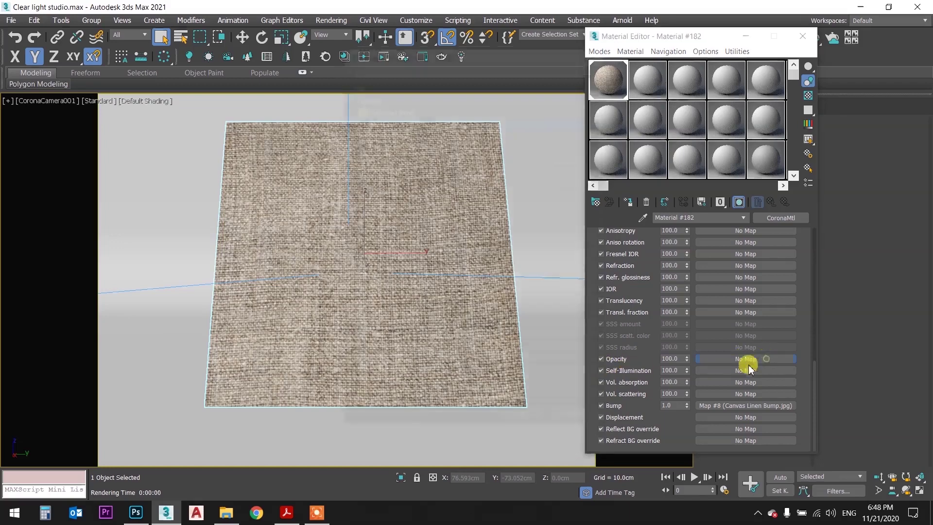
pyautogui.doubleClick(382, 118)
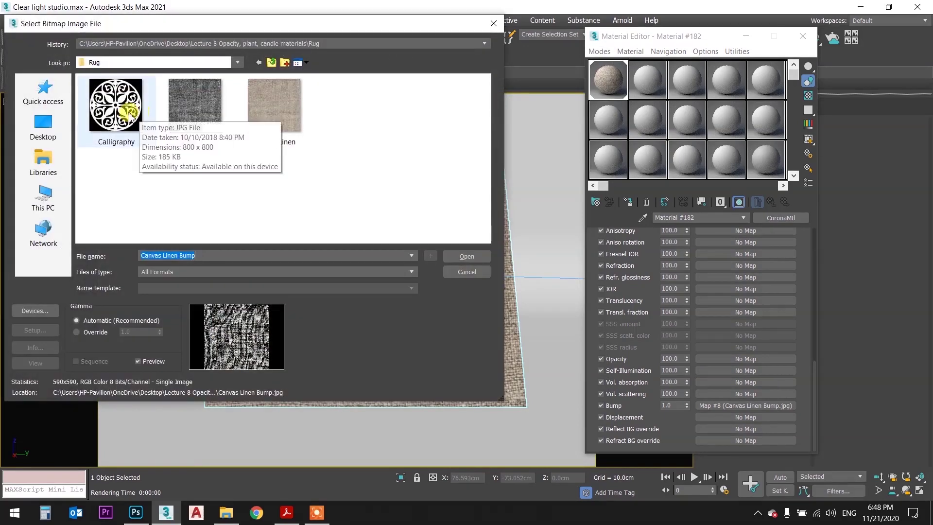
pyautogui.click(129, 115)
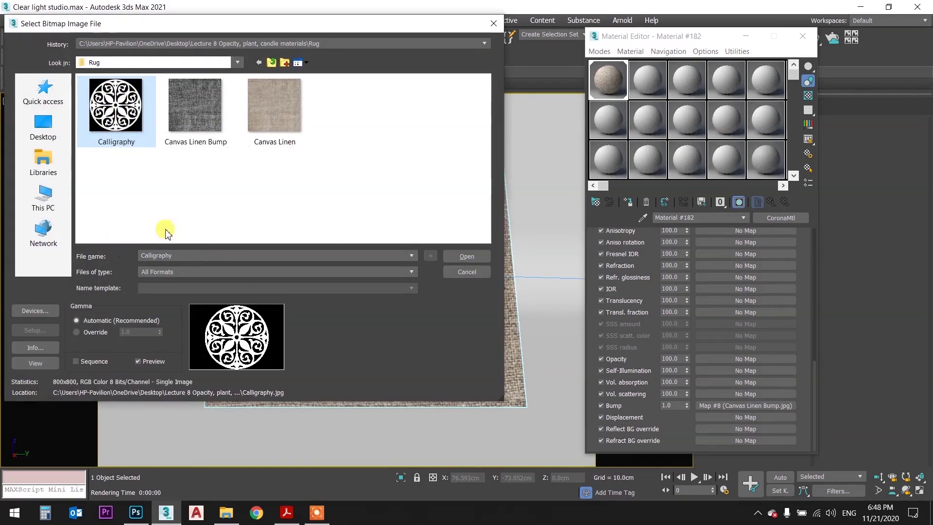
pyautogui.click(464, 257)
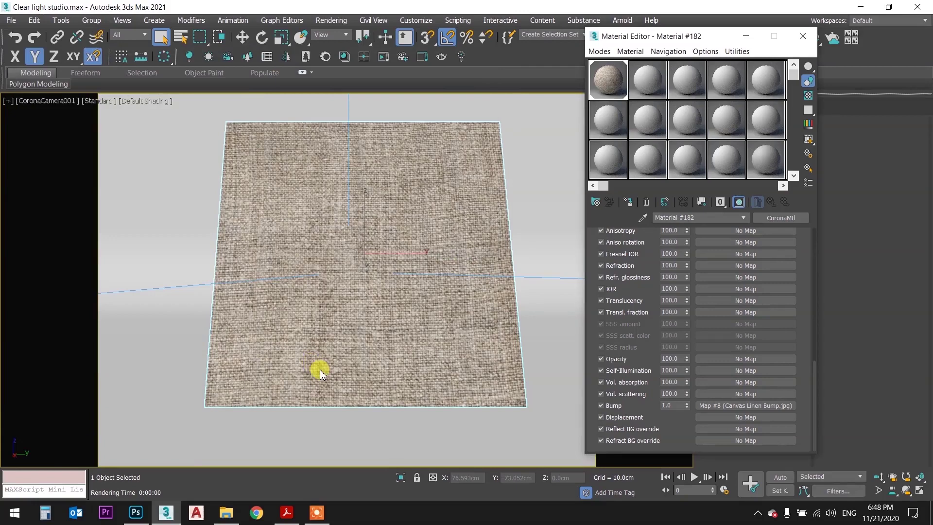
pyautogui.doubleClick(606, 84)
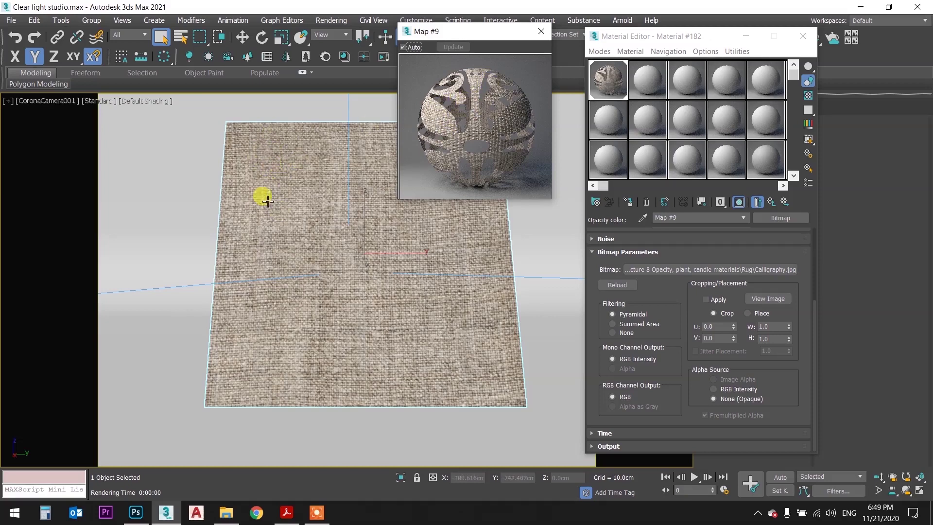
# Toggle the opacity map's viewport display and return to the rug material with shaded display on.
pyautogui.click(540, 31)
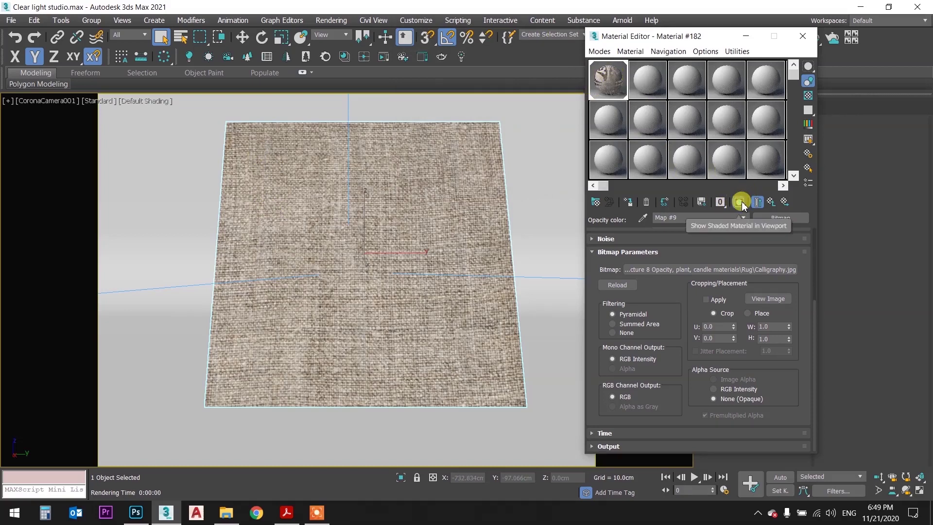
pyautogui.click(739, 202)
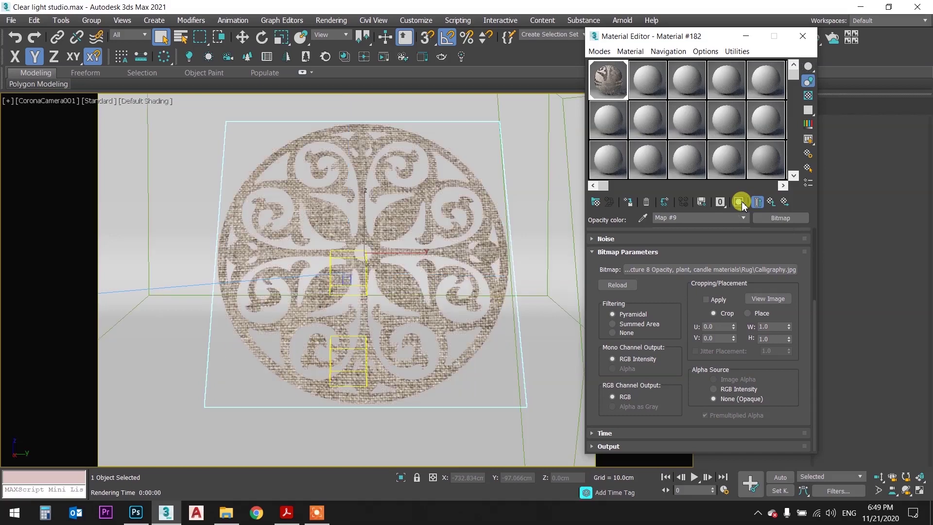
pyautogui.click(739, 201)
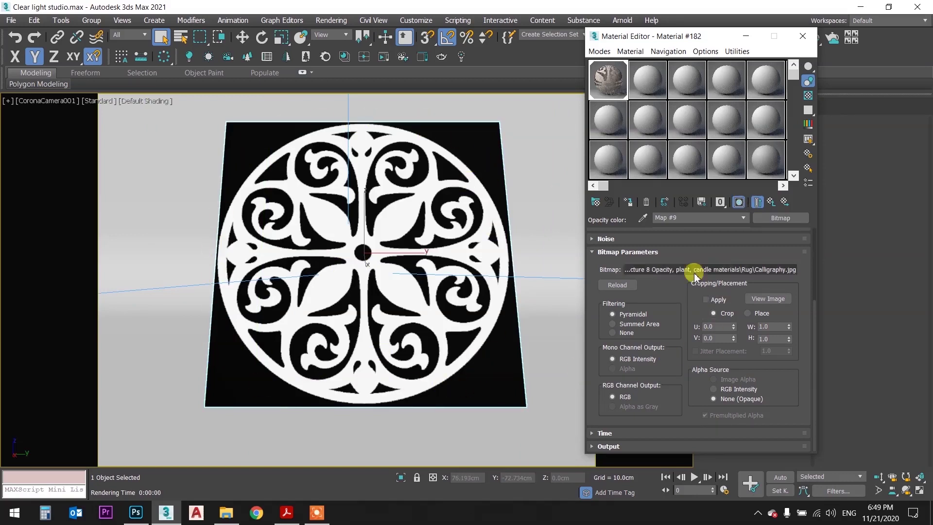
pyautogui.moveTo(675, 251); pyautogui.dragTo(672, 368)
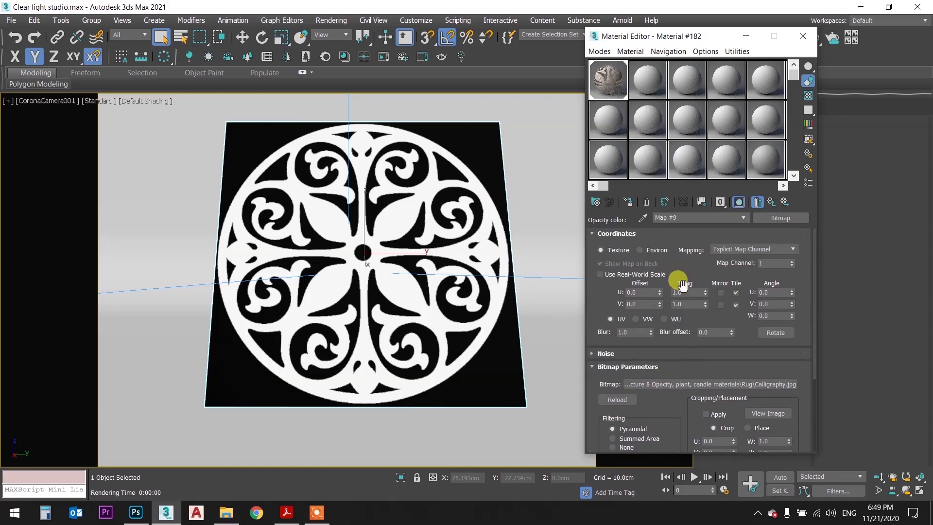
pyautogui.click(771, 202)
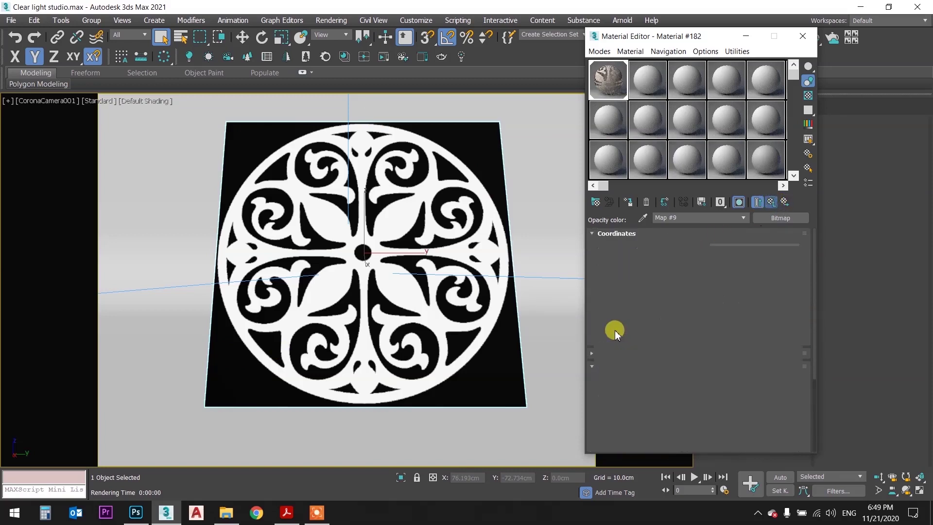
pyautogui.click(738, 202)
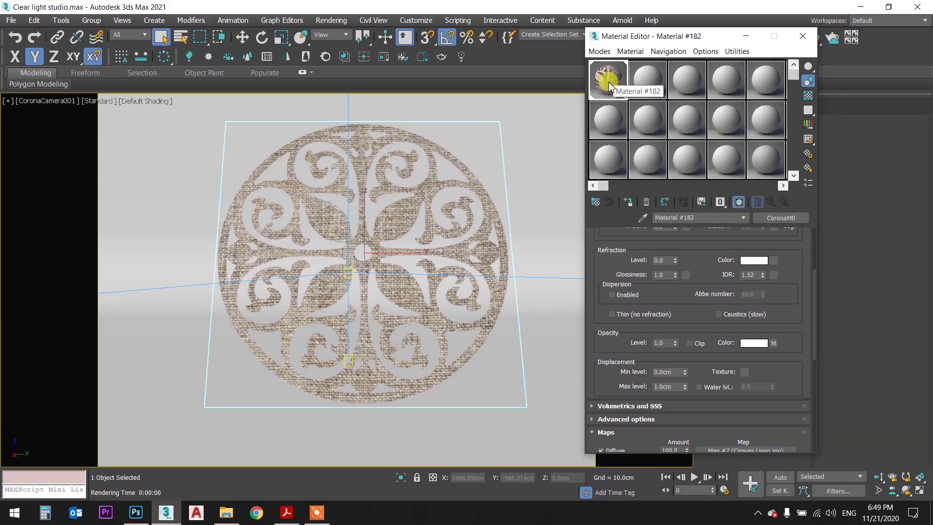
# Assign the rug material to the plane so its linen shows the calligraphy cut-out in the viewport.
pyautogui.moveTo(610, 87); pyautogui.dragTo(365, 166)
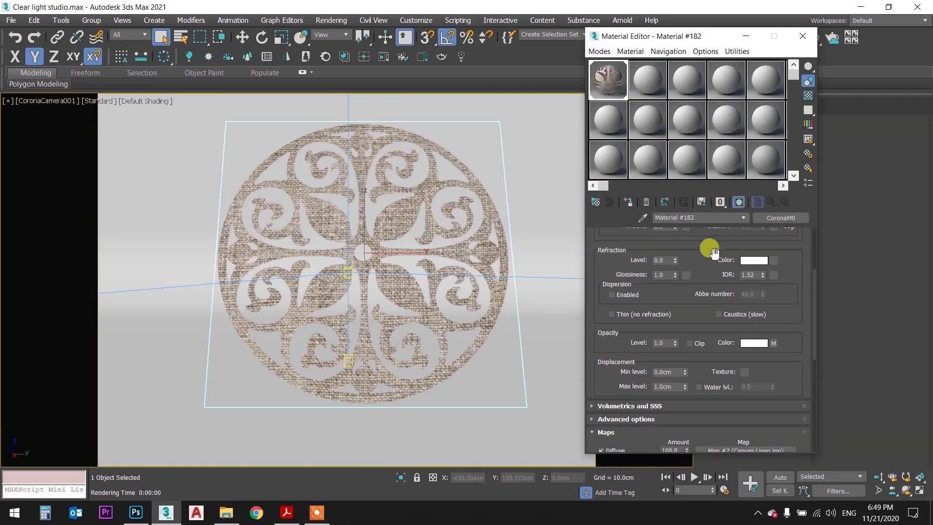
pyautogui.scroll(-5, 708, 249)
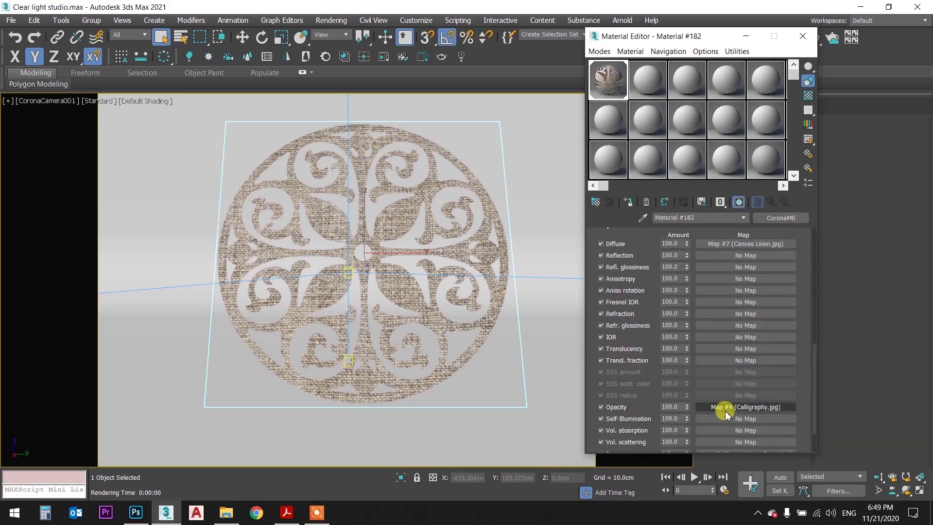
pyautogui.click(724, 407)
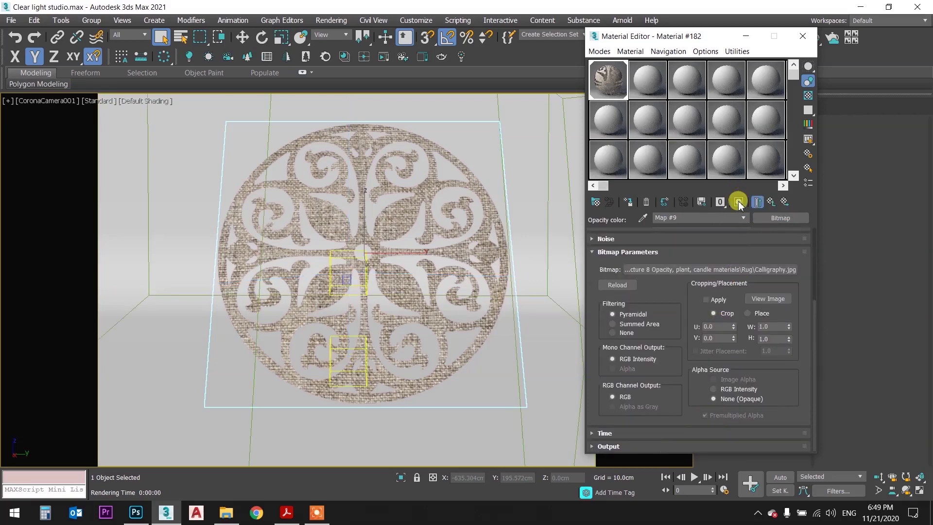
pyautogui.click(738, 201)
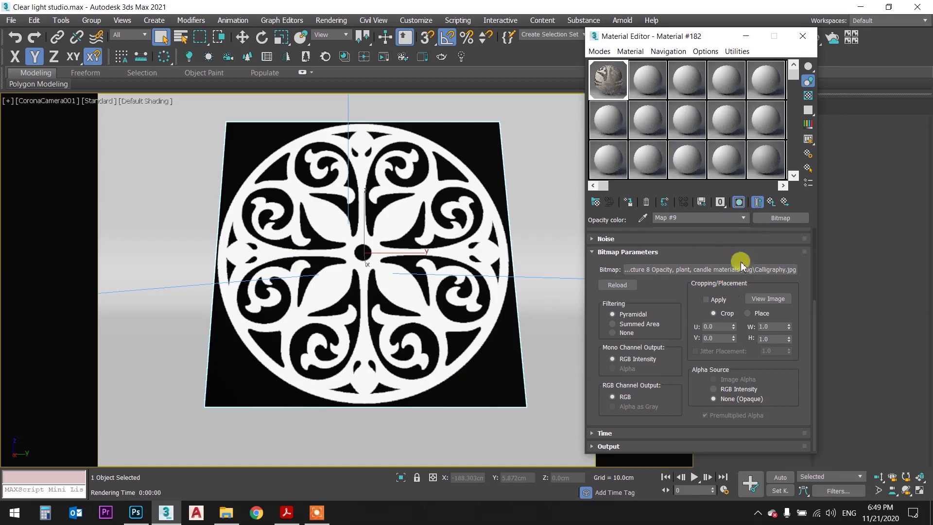
pyautogui.click(771, 201)
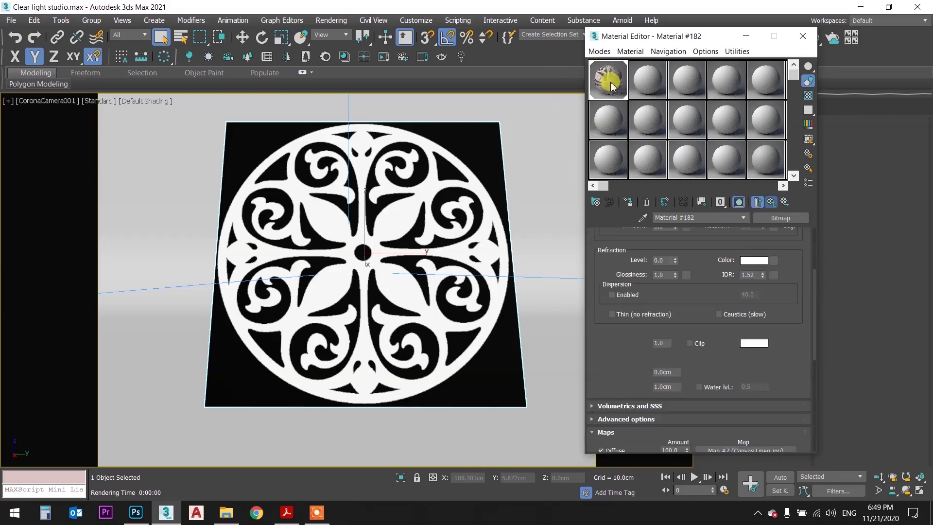
pyautogui.click(738, 203)
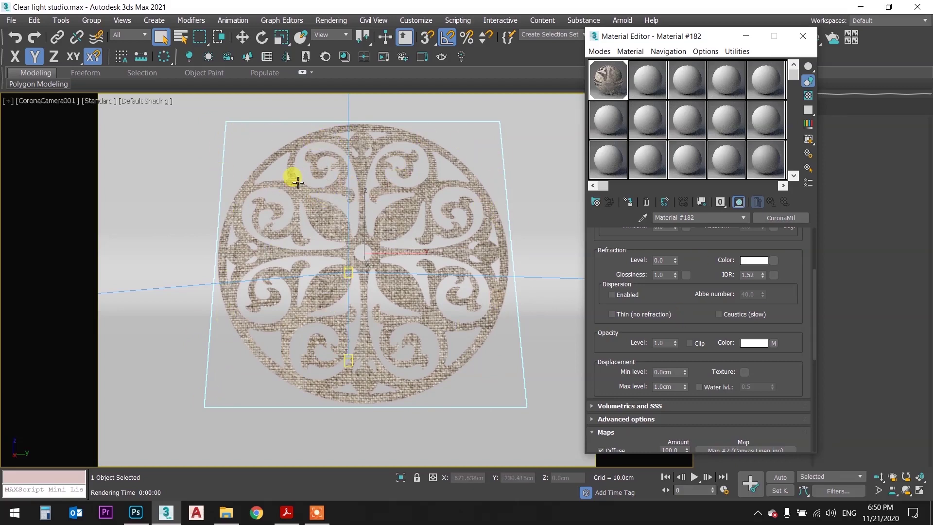
pyautogui.click(801, 35)
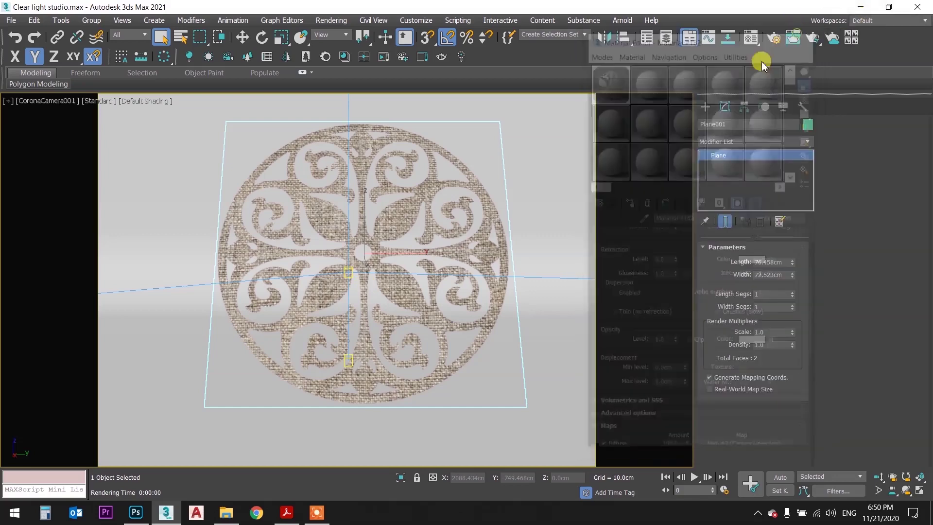
# Add a planar UVW Map to Plane001 and scale its gizmo so one Calligraphy motif fills it.
pyautogui.click(732, 142)
pyautogui.write('uvw')
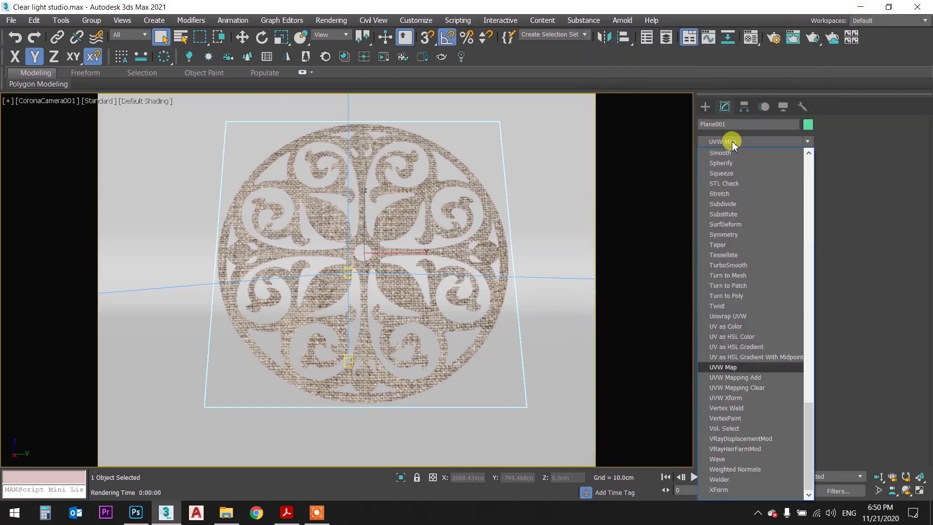
pyautogui.click(725, 365)
pyautogui.click(715, 155)
pyautogui.press('r')
pyautogui.moveTo(370, 249)
pyautogui.mouseDown()
pyautogui.moveTo(372, 336)
pyautogui.moveTo(404, 414)
pyautogui.moveTo(364, 145)
pyautogui.moveTo(370, 94)
pyautogui.moveTo(370, 246)
pyautogui.moveTo(393, 382)
pyautogui.moveTo(366, 329)
pyautogui.moveTo(369, 340)
pyautogui.mouseUp()
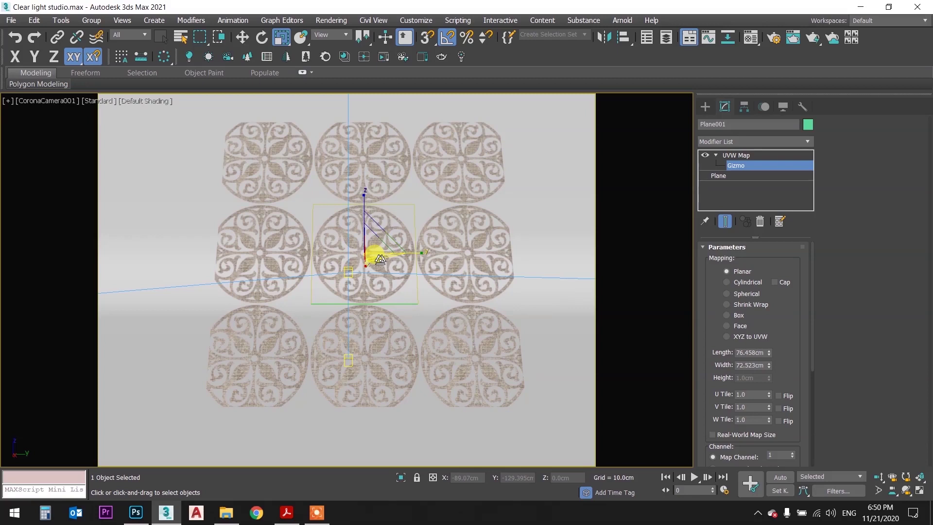
pyautogui.moveTo(377, 250)
pyautogui.mouseDown()
pyautogui.moveTo(385, 343)
pyautogui.moveTo(405, 409)
pyautogui.moveTo(406, 233)
pyautogui.moveTo(422, 119)
pyautogui.moveTo(416, 191)
pyautogui.moveTo(426, 176)
pyautogui.moveTo(417, 150)
pyautogui.moveTo(428, 156)
pyautogui.mouseUp()
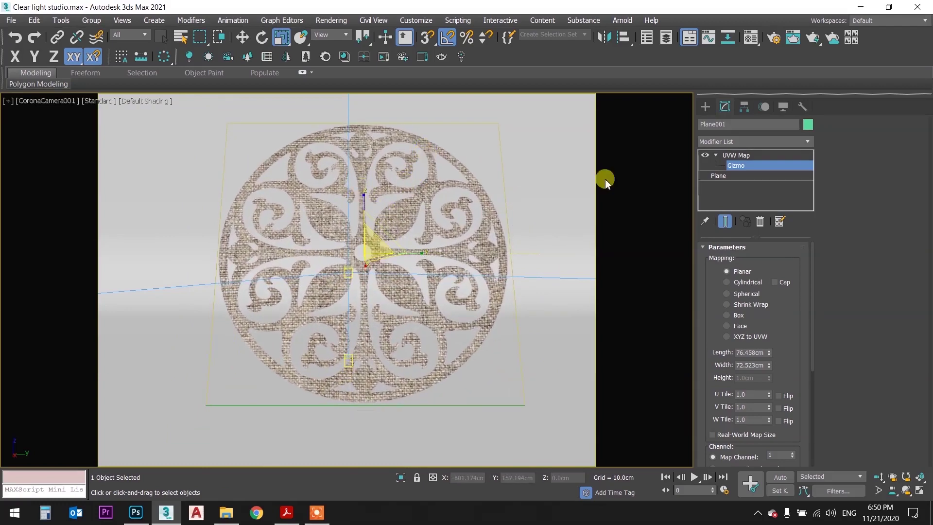
pyautogui.click(739, 155)
pyautogui.click(592, 178)
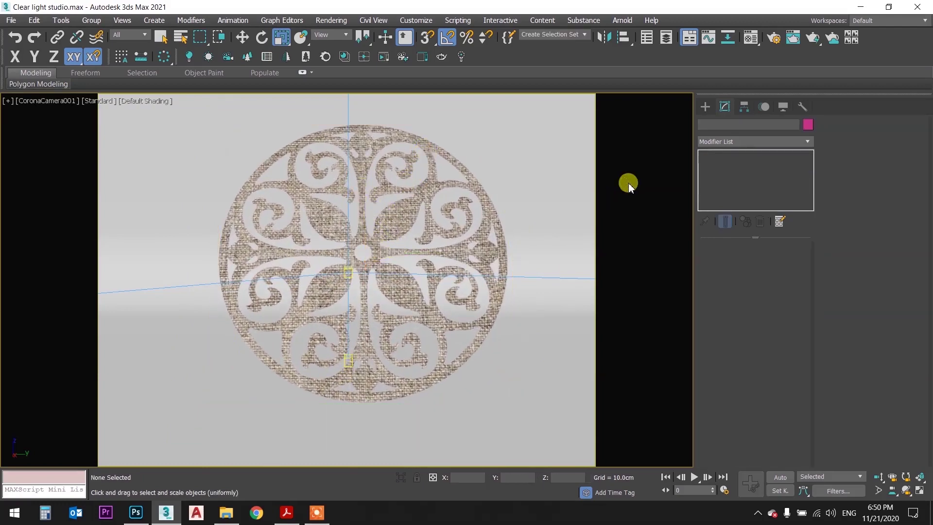
# Render the rug's camera view in Corona, stop once clean, then go to the PDF's page 2.
pyautogui.hotkey('shift', 'q')
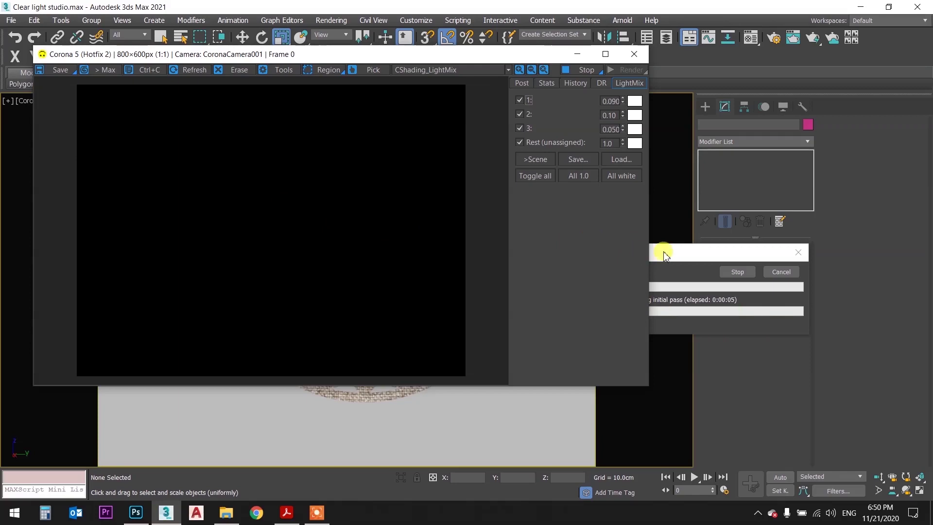
pyautogui.moveTo(649, 256); pyautogui.dragTo(623, 214)
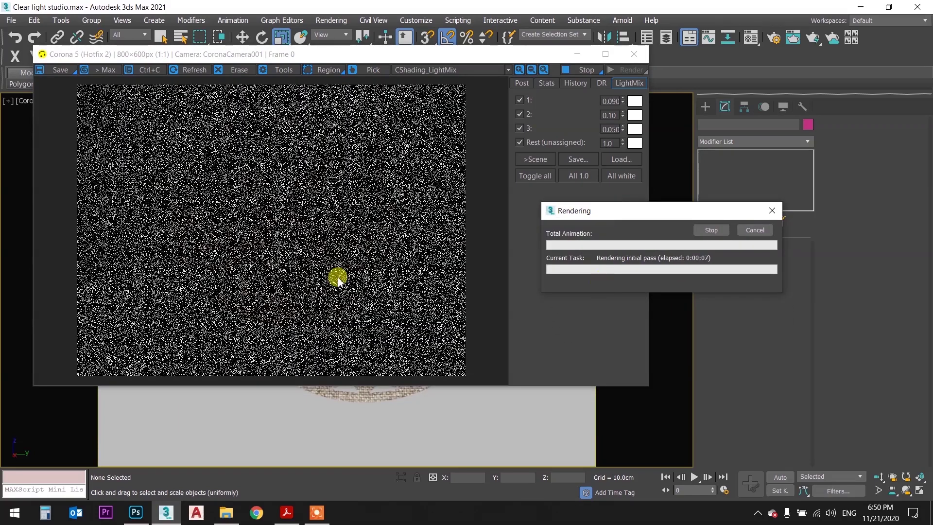
pyautogui.click(339, 279)
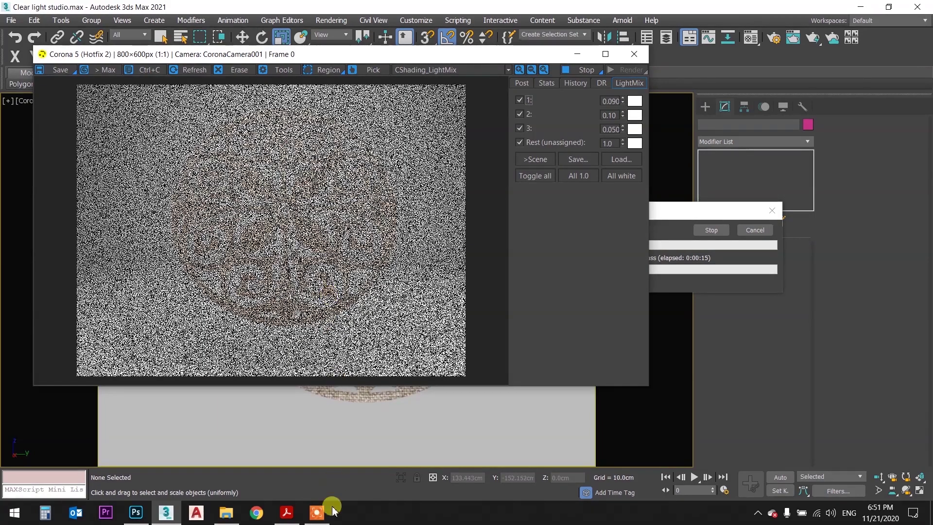
pyautogui.click(316, 511)
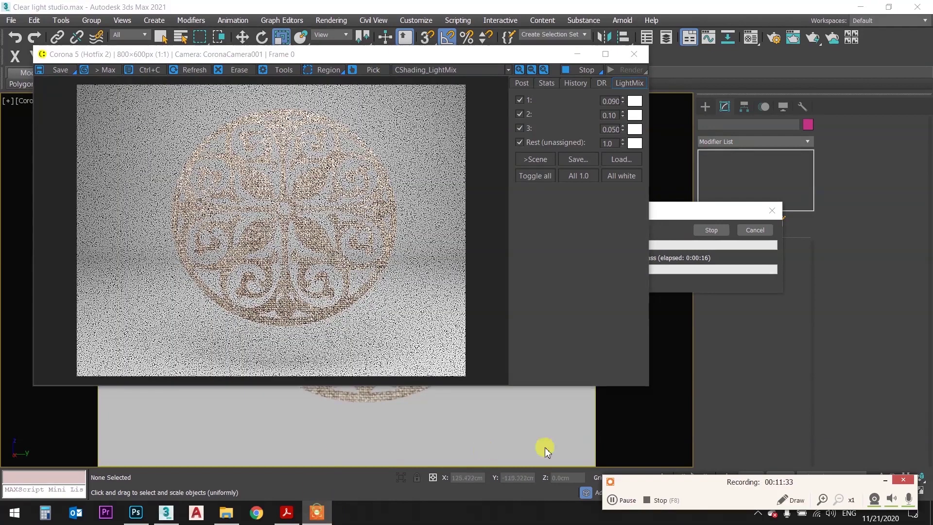
pyautogui.click(623, 499)
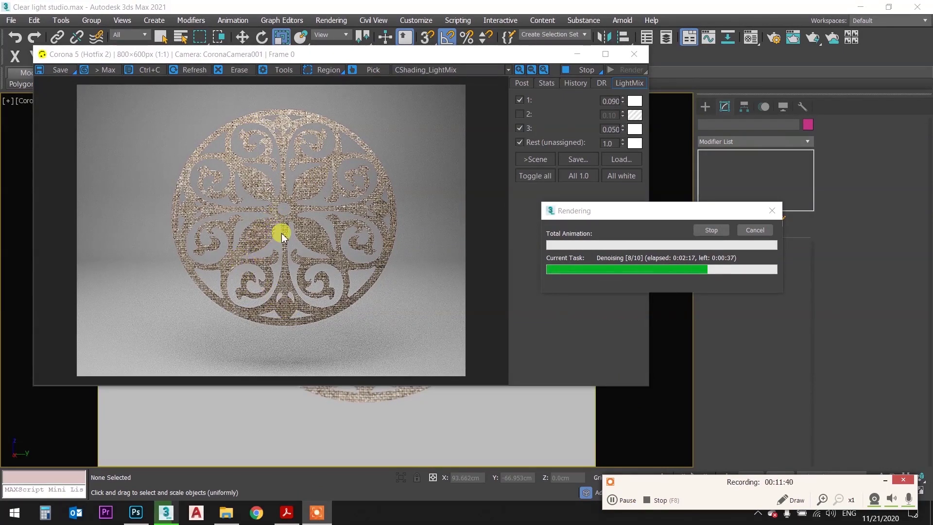
pyautogui.click(755, 231)
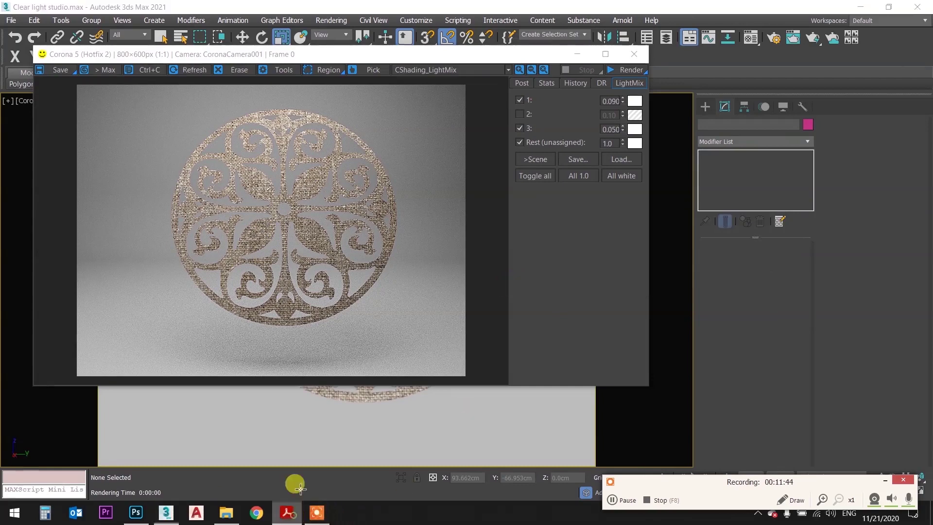
pyautogui.click(286, 512)
pyautogui.scroll(-1, 770, 292)
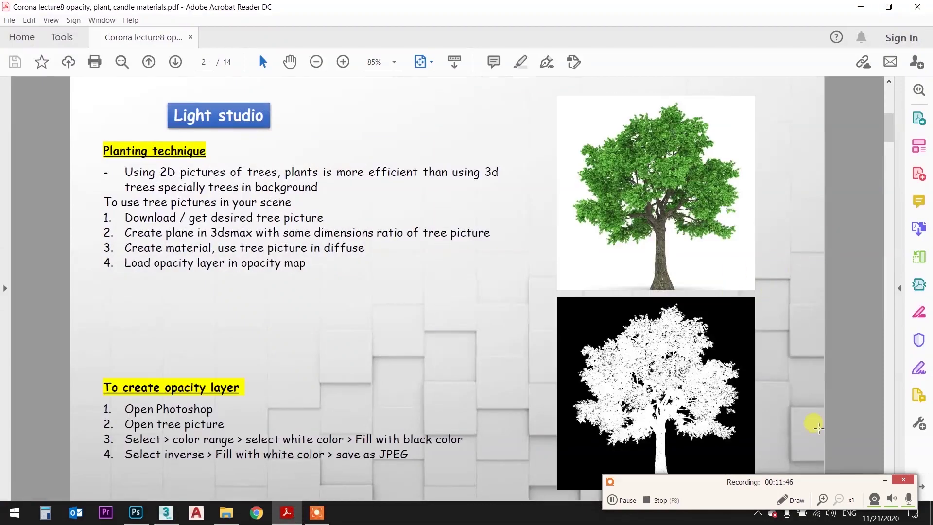
# Review the PDF's planting technique page, then switch to File Explorer.
pyautogui.click(885, 481)
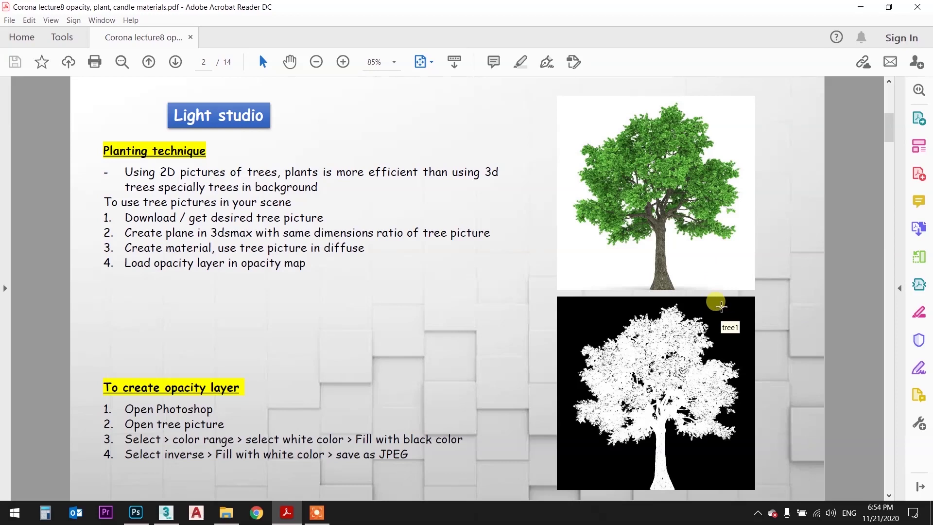
pyautogui.click(226, 513)
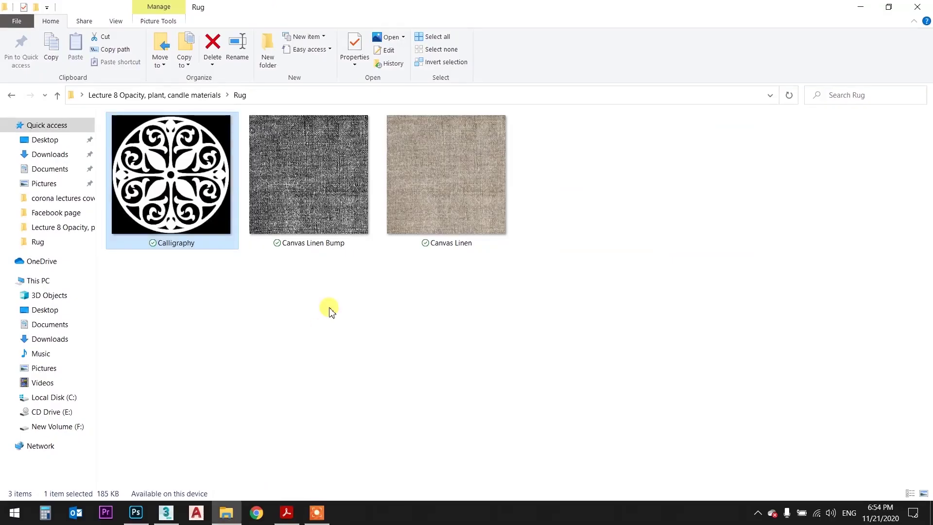
# Preview tree.jpg from the Tree folder, then open it in Photoshop by dragging it onto the taskbar icon.
pyautogui.click(57, 95)
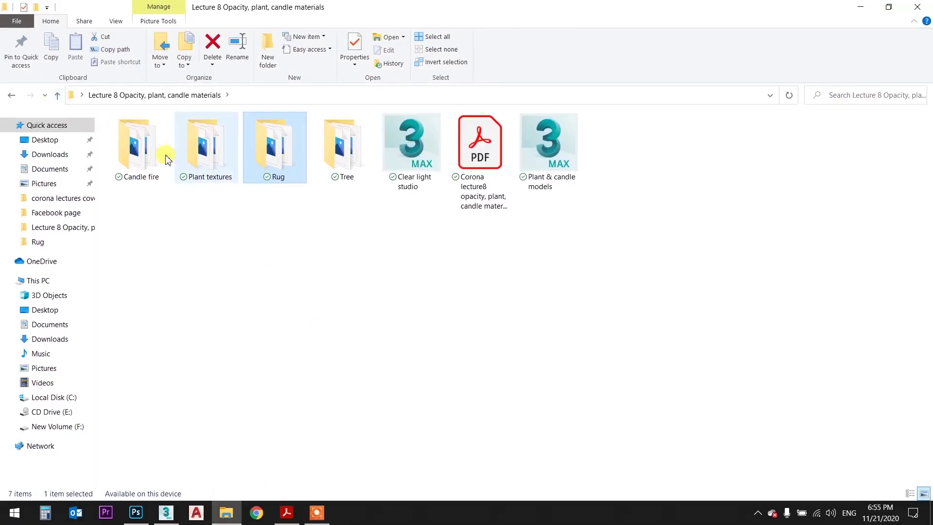
pyautogui.doubleClick(343, 147)
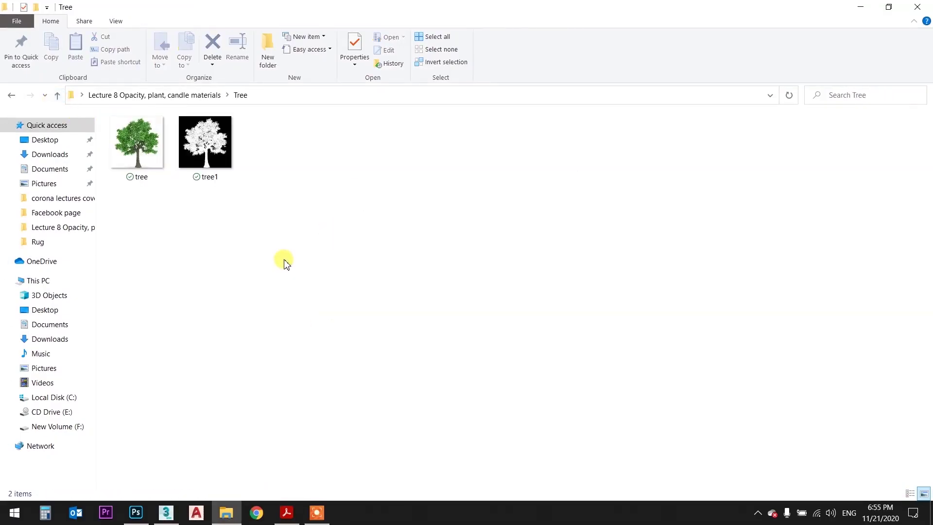
pyautogui.doubleClick(131, 142)
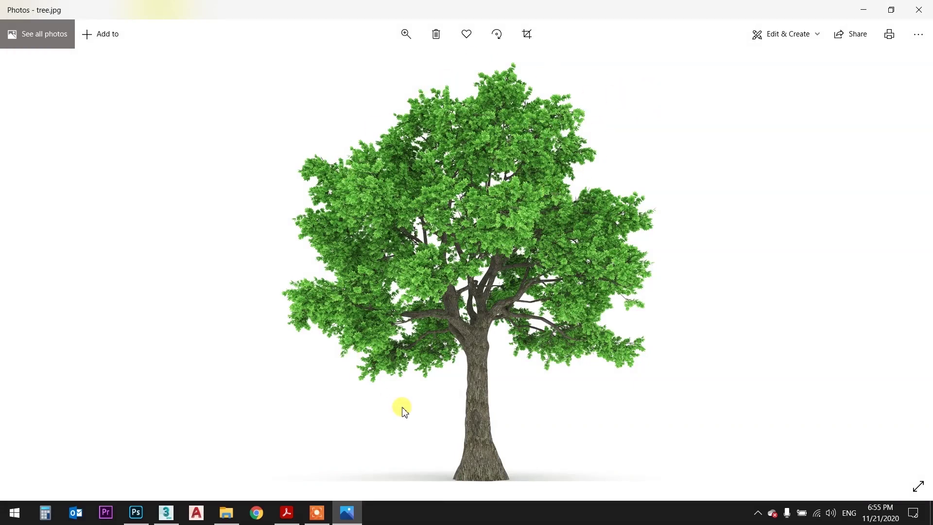
pyautogui.click(918, 10)
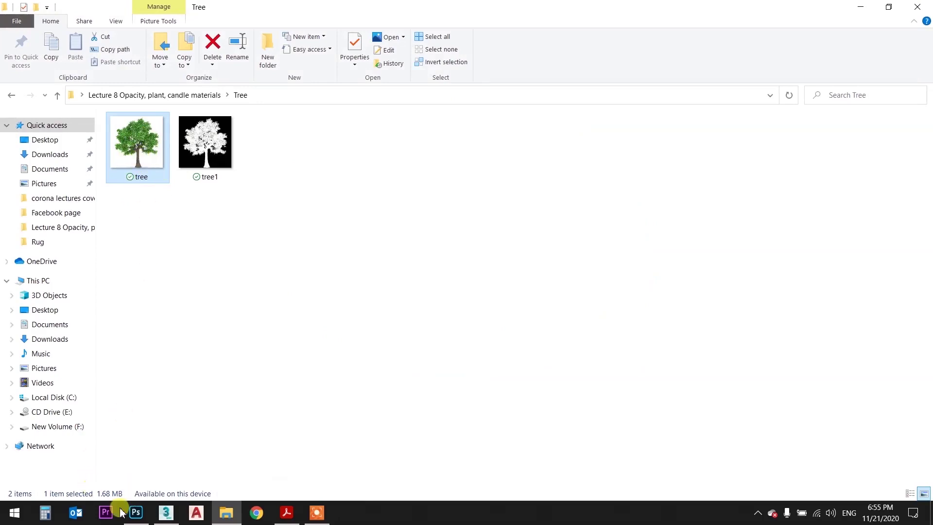
pyautogui.moveTo(131, 156); pyautogui.dragTo(139, 514)
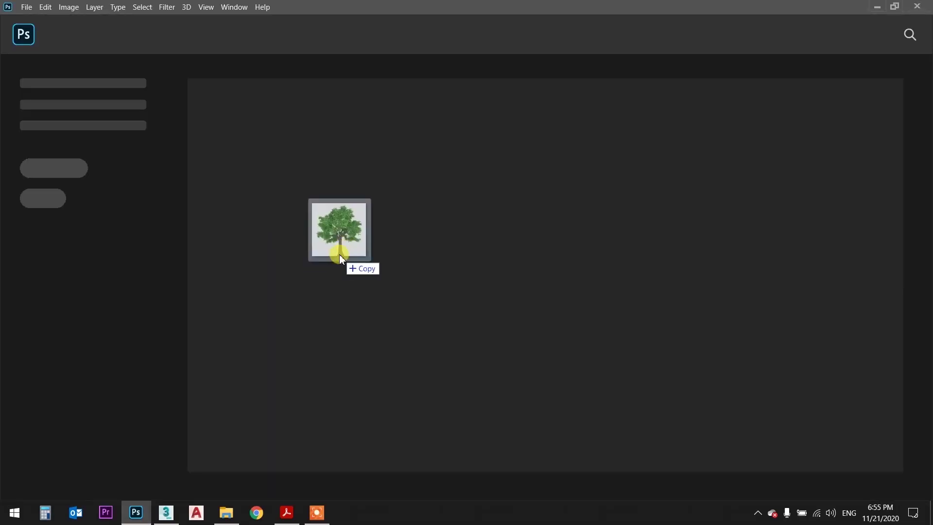
pyautogui.moveTo(138, 514); pyautogui.dragTo(344, 249)
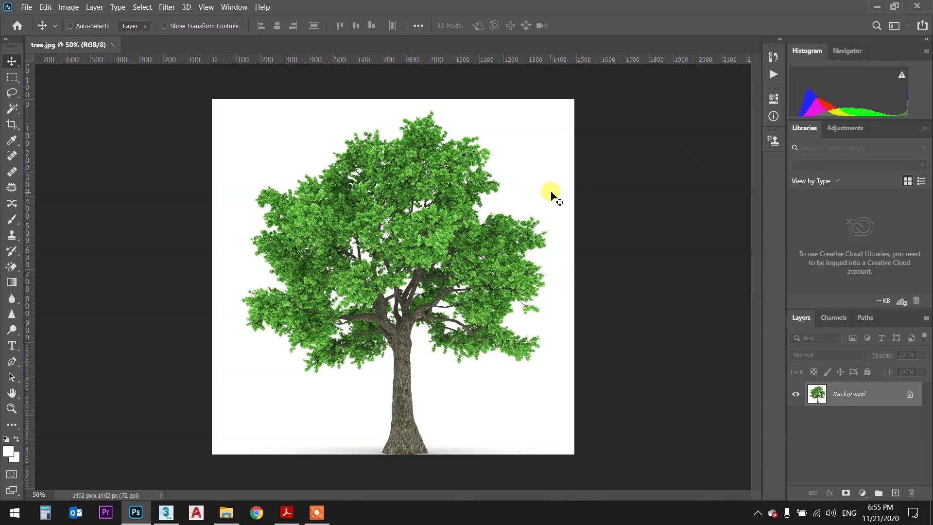
# Use Color Range set to Highlights with Range 196 to select tree.jpg's white background.
pyautogui.click(142, 6)
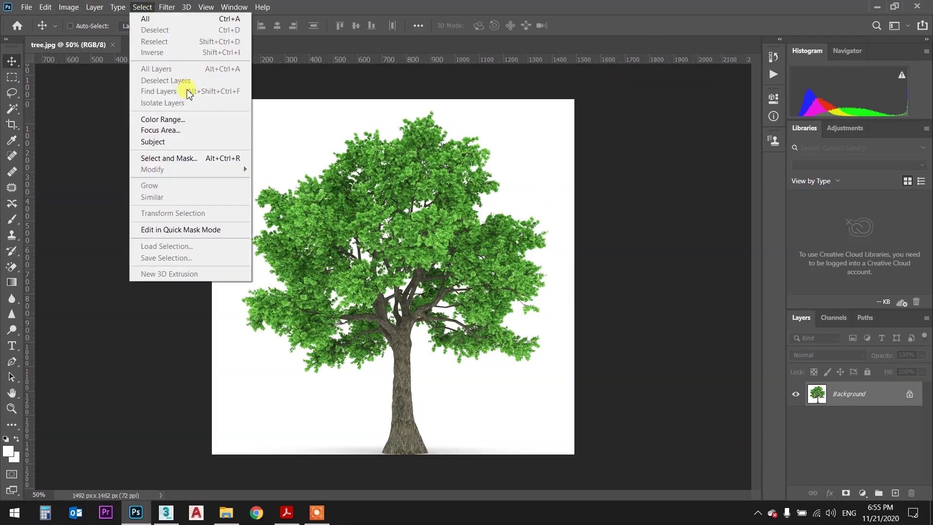
pyautogui.click(191, 121)
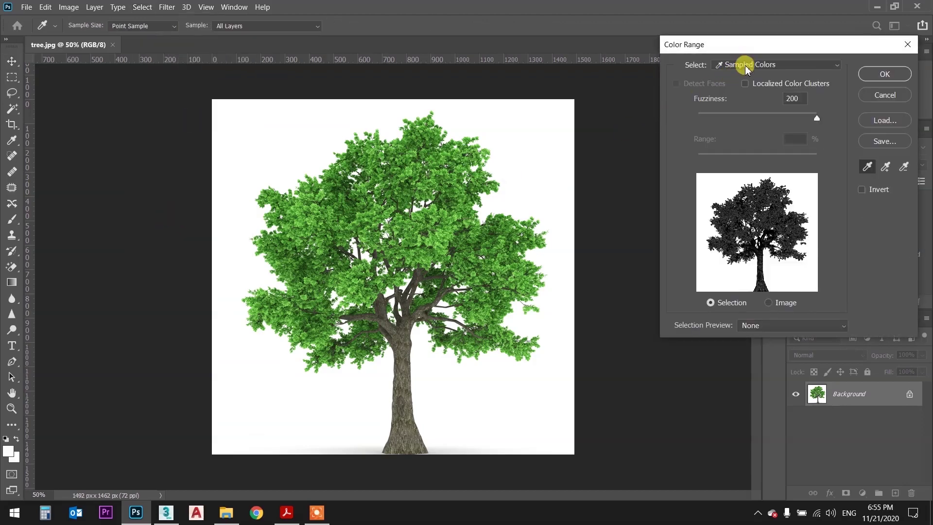
pyautogui.click(746, 65)
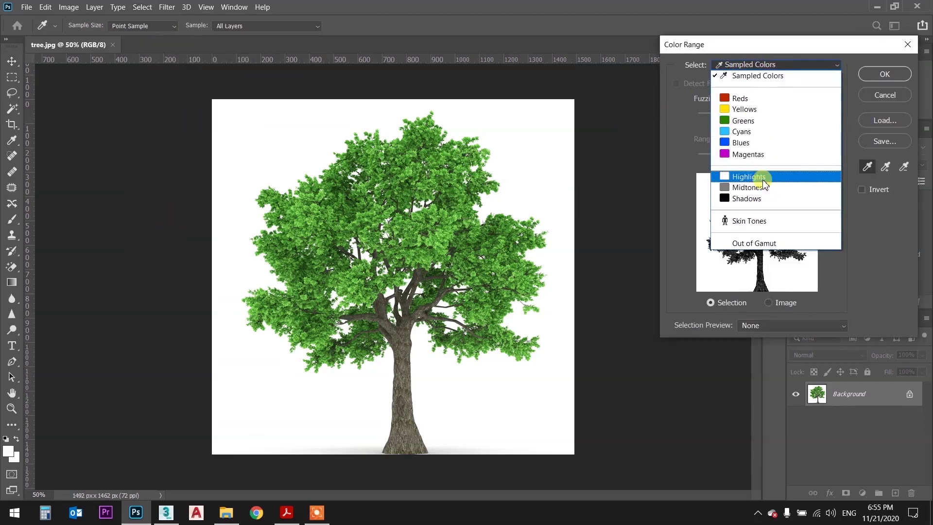
pyautogui.click(748, 68)
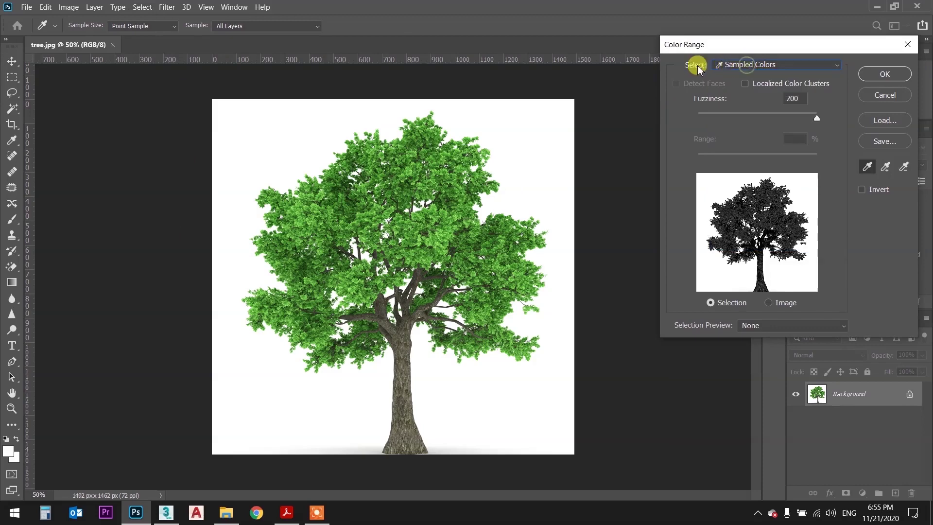
pyautogui.click(750, 68)
pyautogui.click(755, 176)
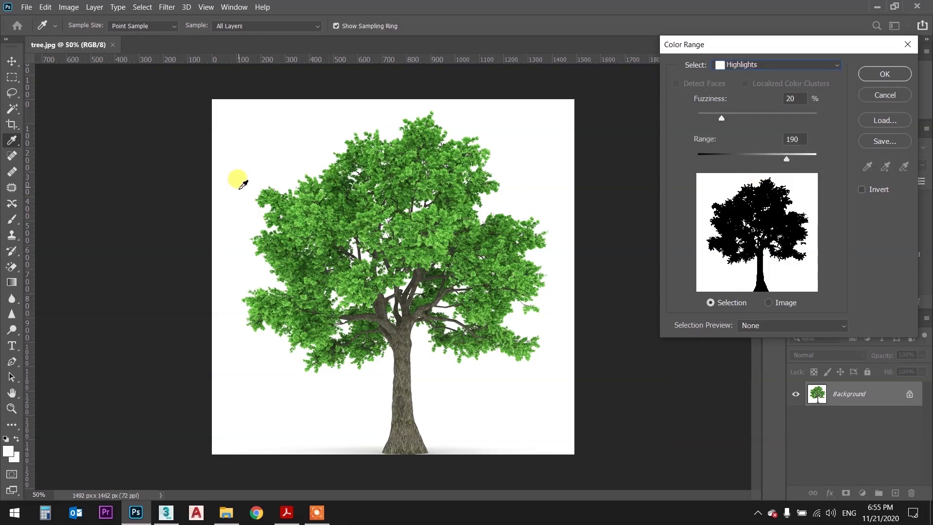
pyautogui.moveTo(786, 159)
pyautogui.mouseDown()
pyautogui.moveTo(733, 160)
pyautogui.moveTo(810, 164)
pyautogui.moveTo(759, 165)
pyautogui.moveTo(789, 162)
pyautogui.mouseUp()
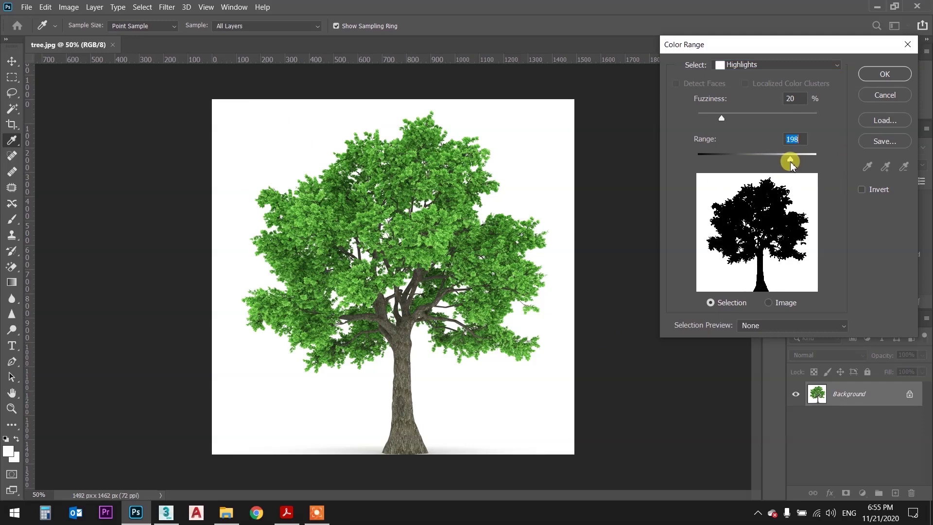
pyautogui.moveTo(791, 163); pyautogui.dragTo(790, 162)
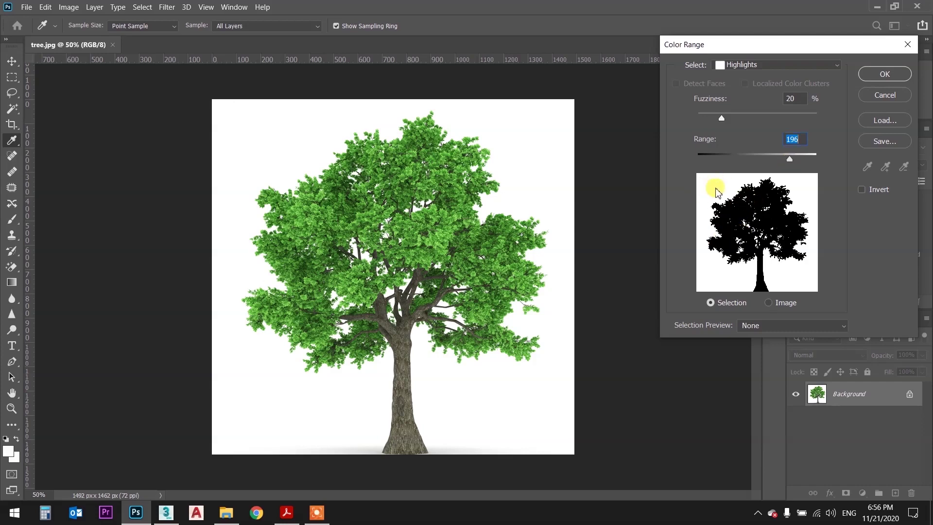
pyautogui.click(877, 73)
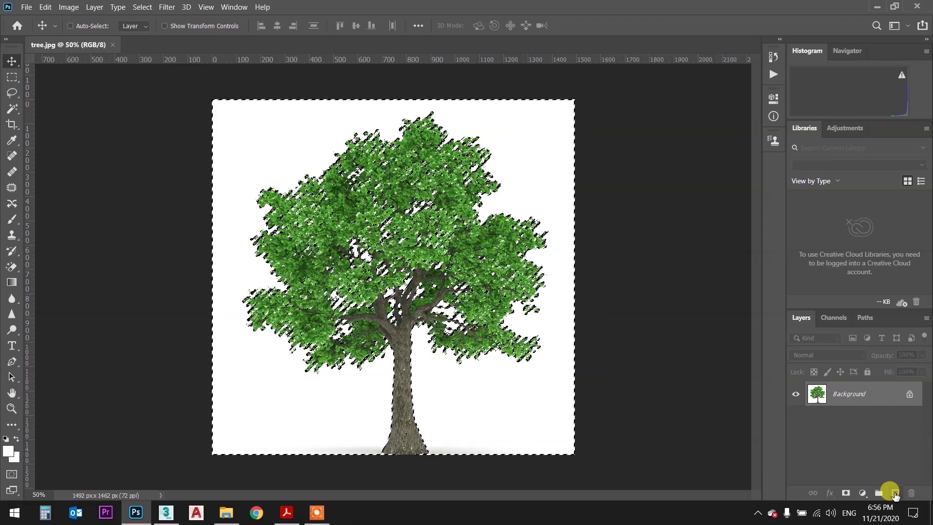
# Add Layer 1, fill the area around the tree with Black, and hide Background.
pyautogui.click(895, 493)
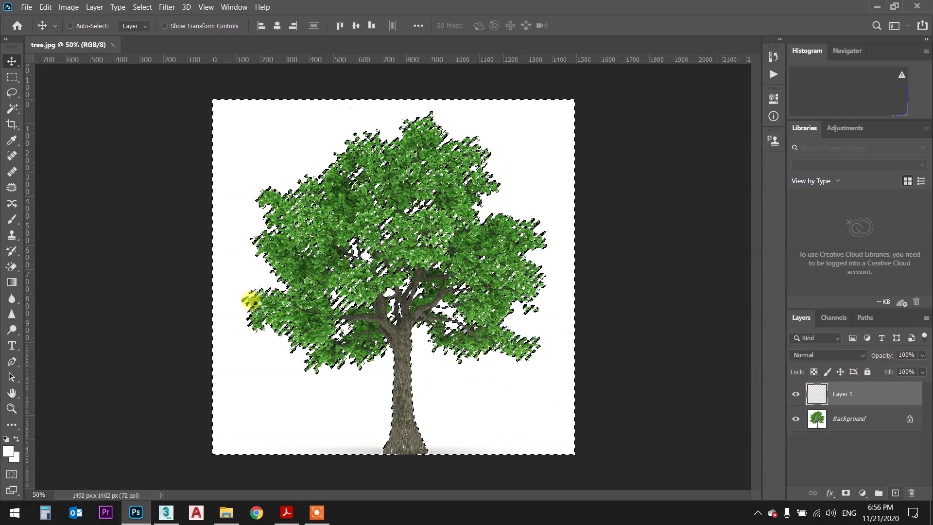
pyautogui.moveTo(391, 415); pyautogui.dragTo(394, 420)
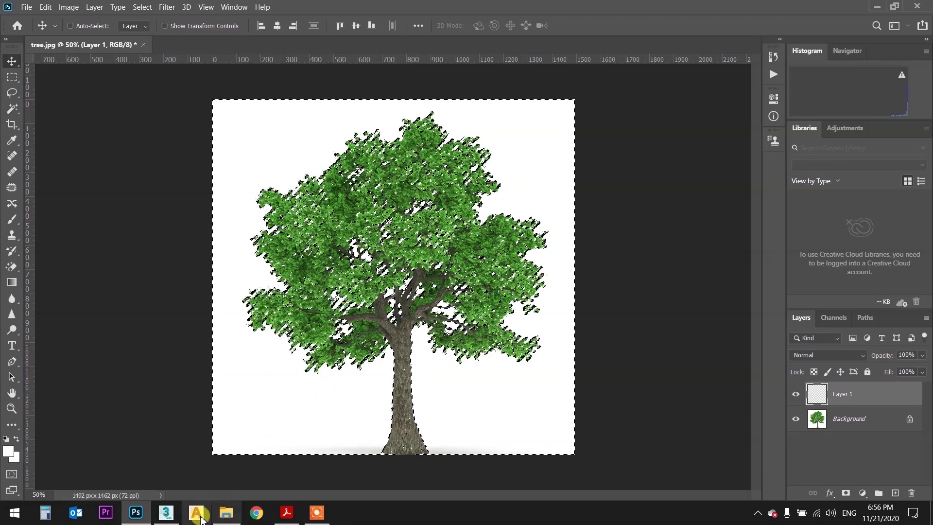
pyautogui.click(45, 7)
pyautogui.click(94, 186)
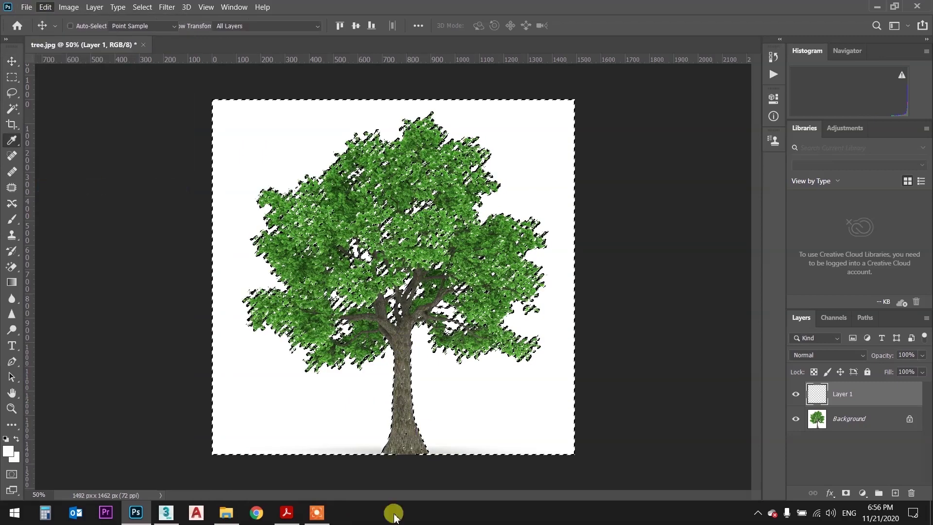
pyautogui.click(326, 519)
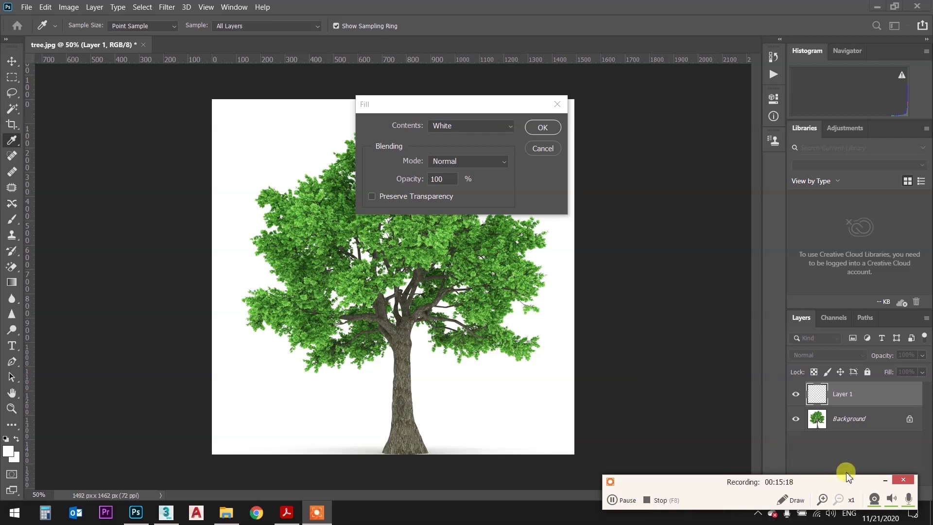
pyautogui.click(885, 482)
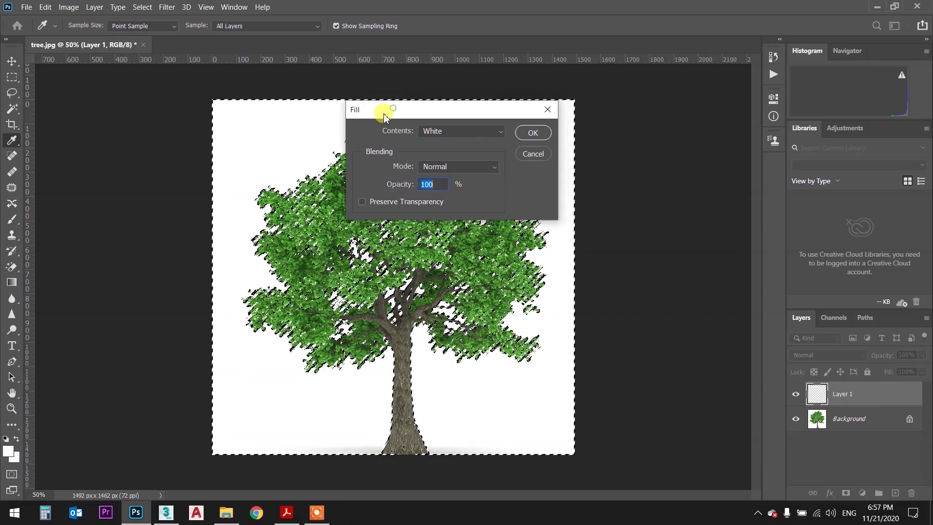
pyautogui.moveTo(393, 105); pyautogui.dragTo(402, 134)
pyautogui.click(459, 153)
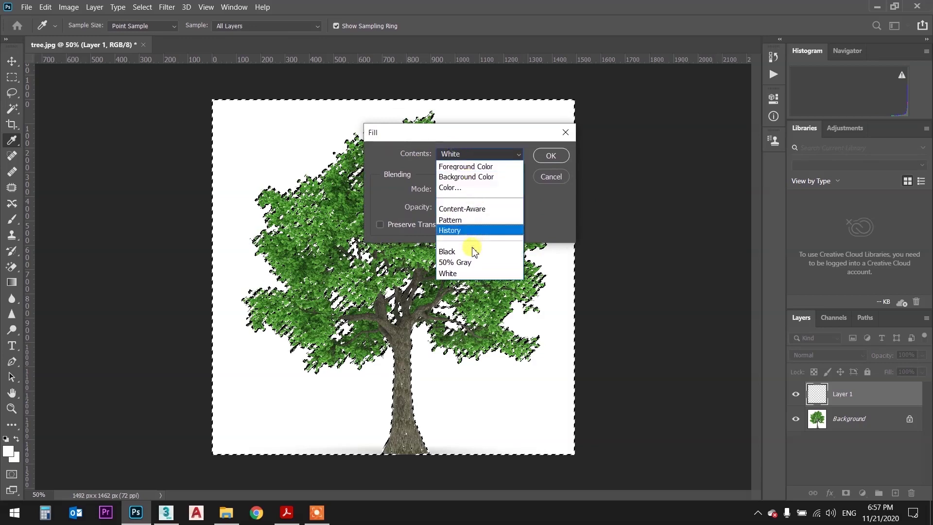
pyautogui.click(459, 250)
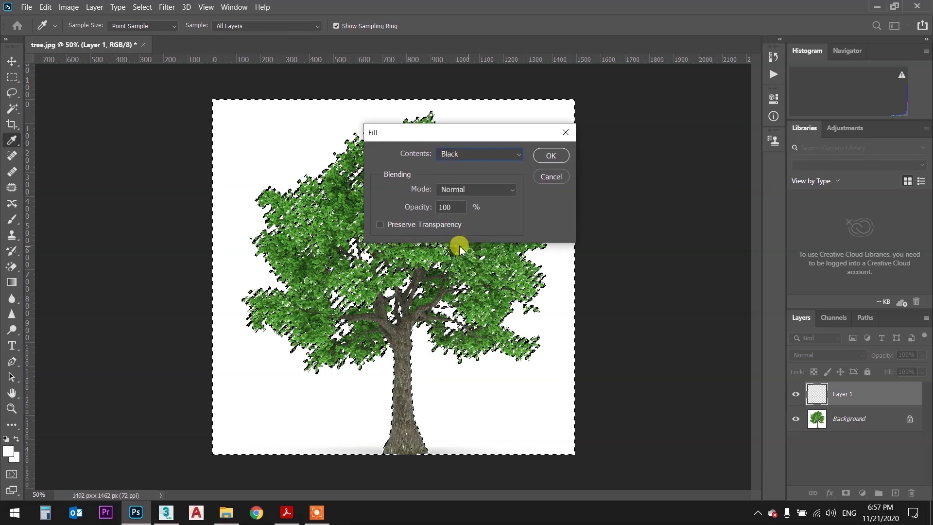
pyautogui.click(552, 155)
pyautogui.press('v')
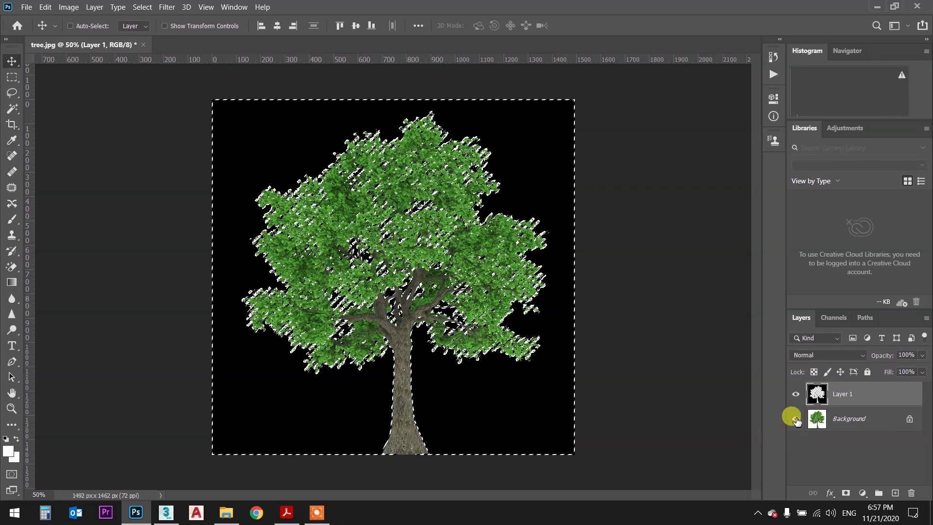
pyautogui.click(795, 419)
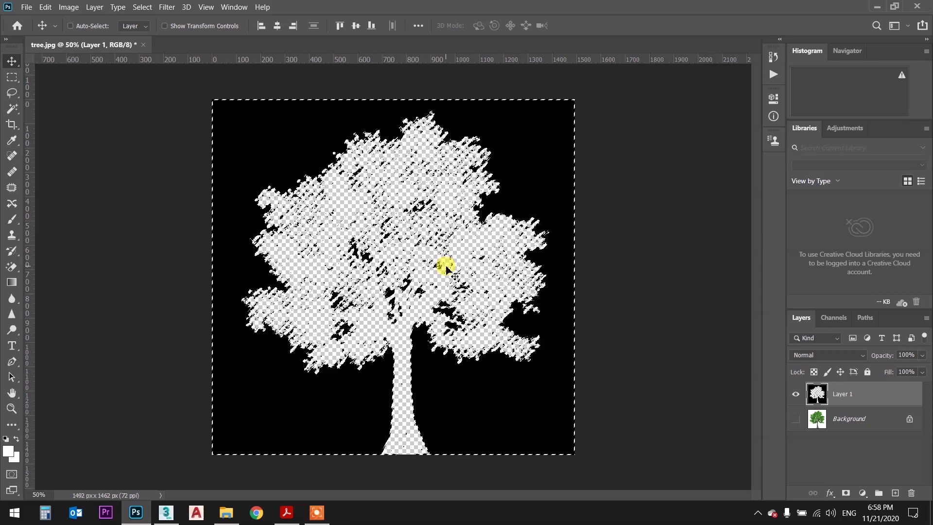
# Open Photoshop's Select menu.
pyautogui.click(141, 8)
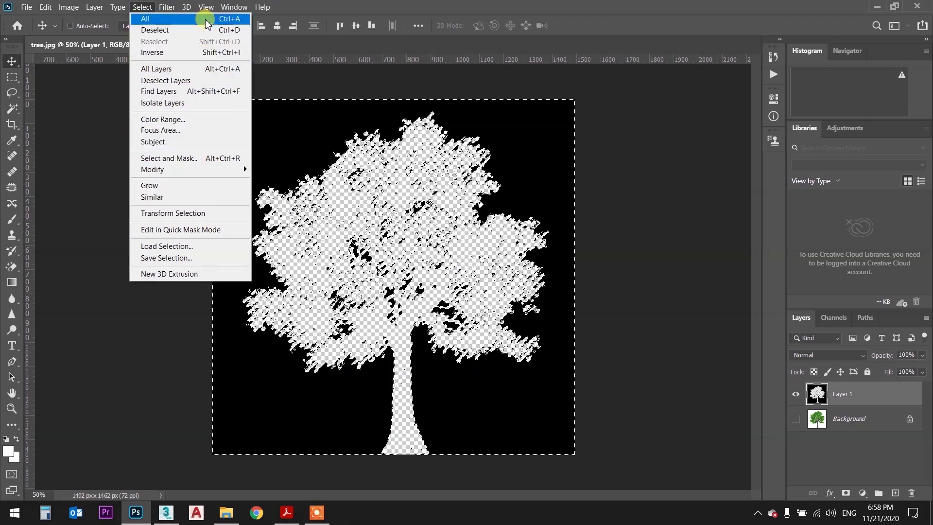
# Invert the selection to the tree shape and fill it with White.
pyautogui.click(186, 58)
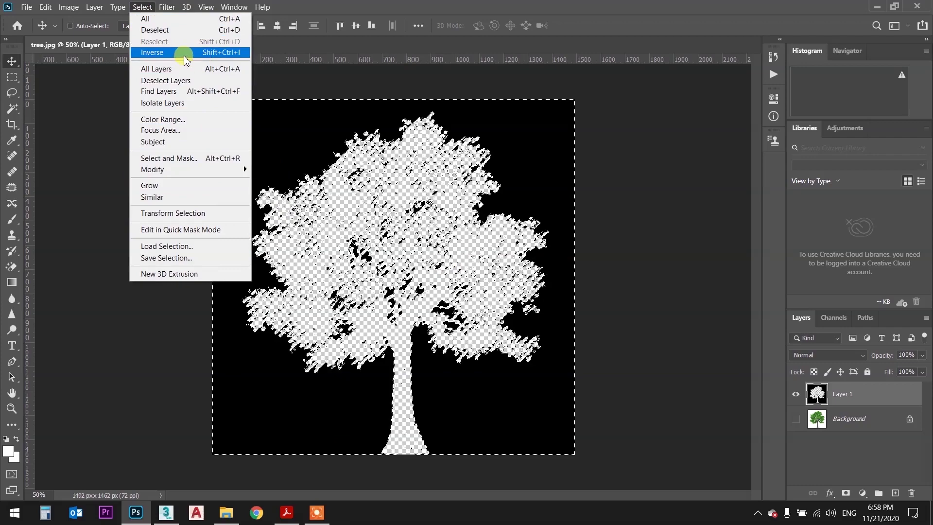
pyautogui.click(186, 59)
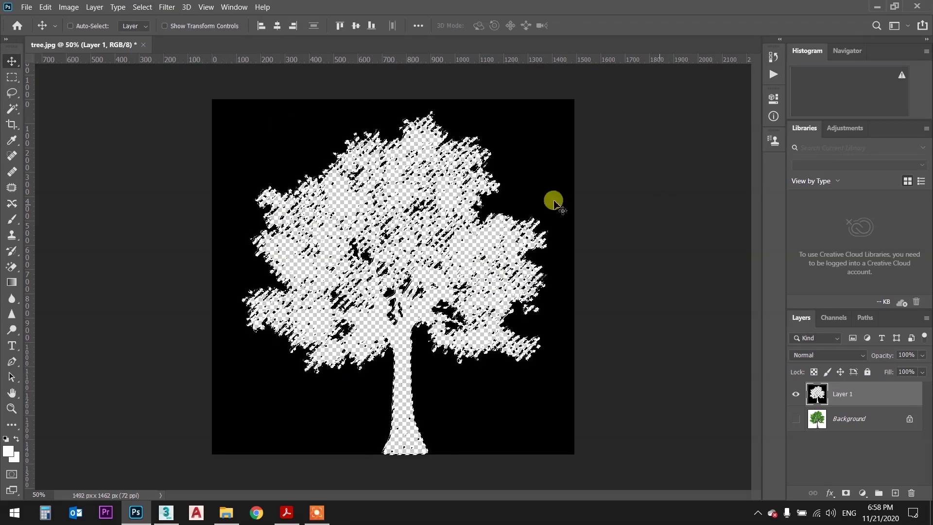
pyautogui.click(46, 7)
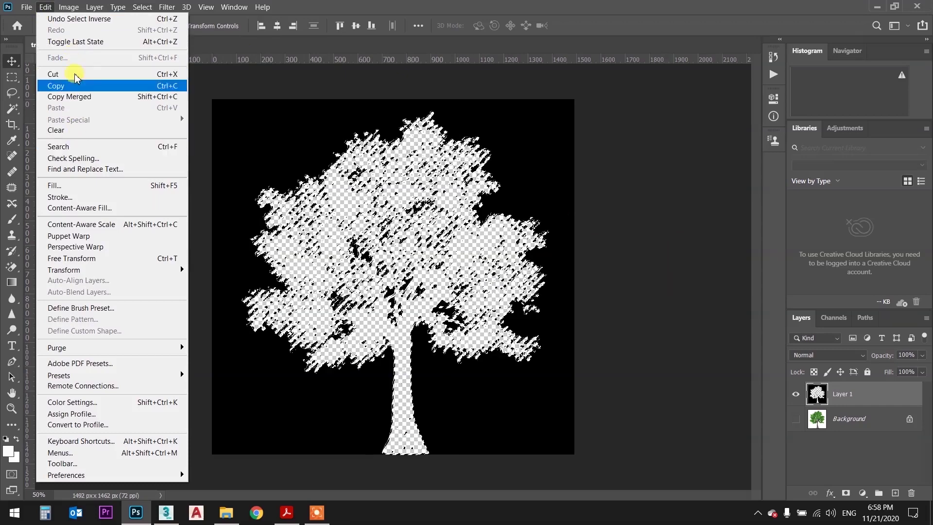
pyautogui.click(73, 185)
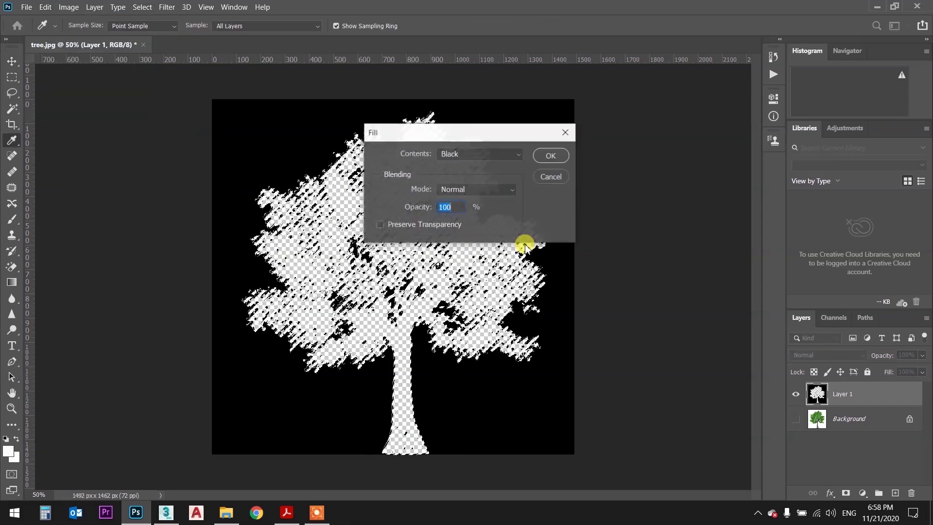
pyautogui.click(450, 154)
pyautogui.click(462, 273)
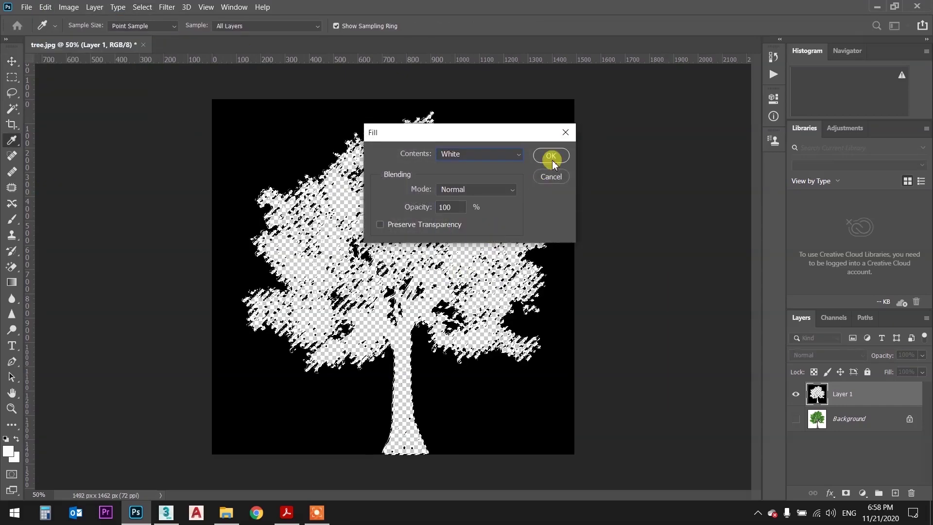
pyautogui.click(549, 154)
pyautogui.press('v')
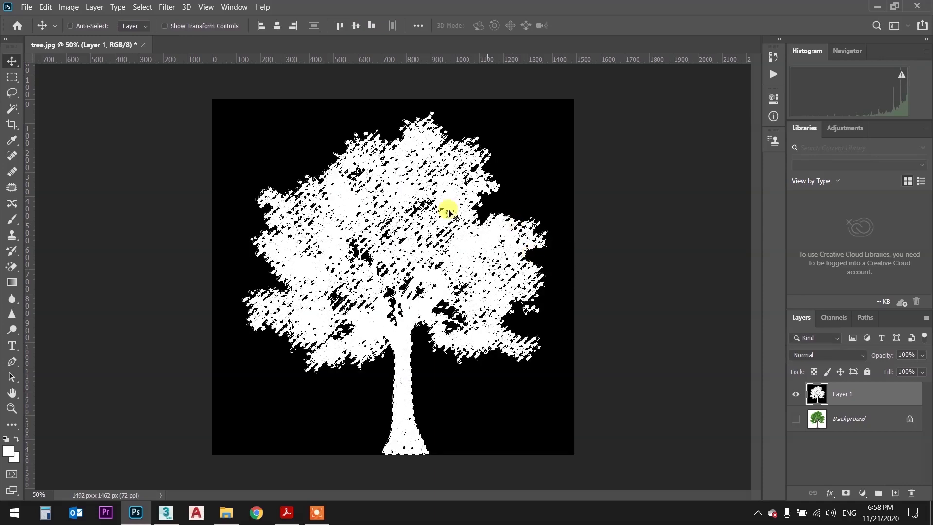
# Browse the Edit and Layer menus, then go to the File menu.
pyautogui.click(65, 7)
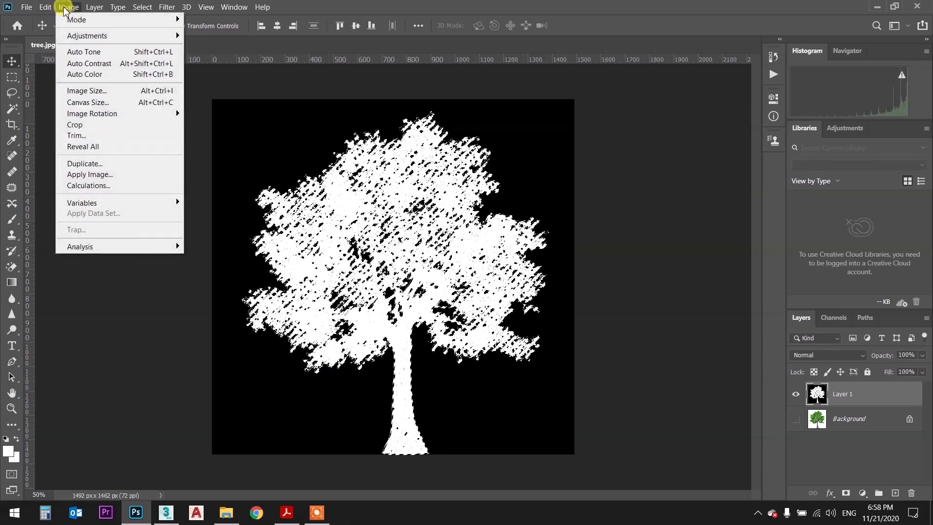
pyautogui.click(45, 7)
pyautogui.hotkey('alt', 'l')
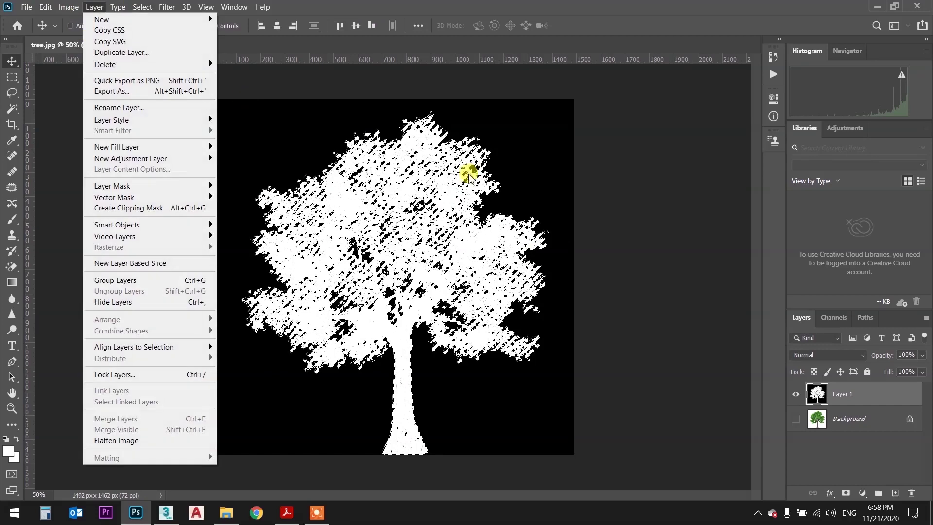
pyautogui.click(392, 157)
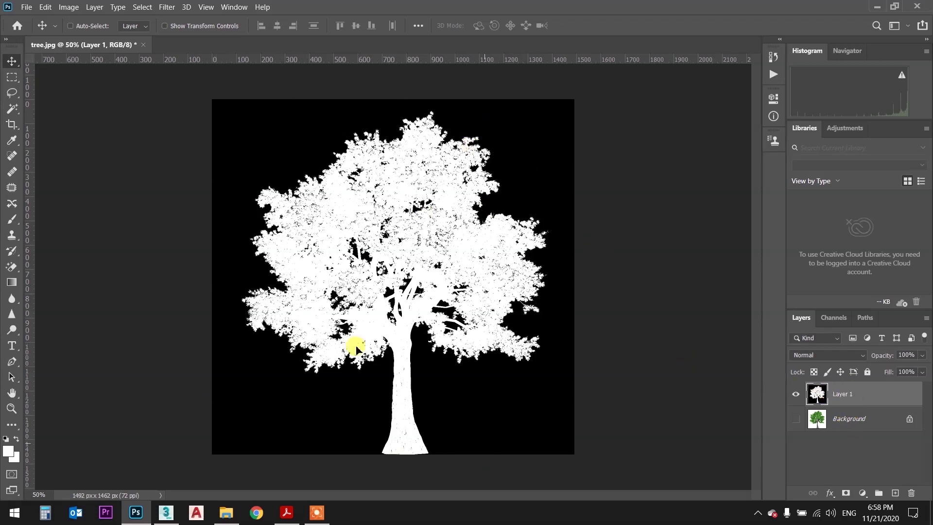
pyautogui.click(22, 6)
# Save the image as a JPEG named 'Tree opacity' with default quality options.
pyautogui.click(51, 144)
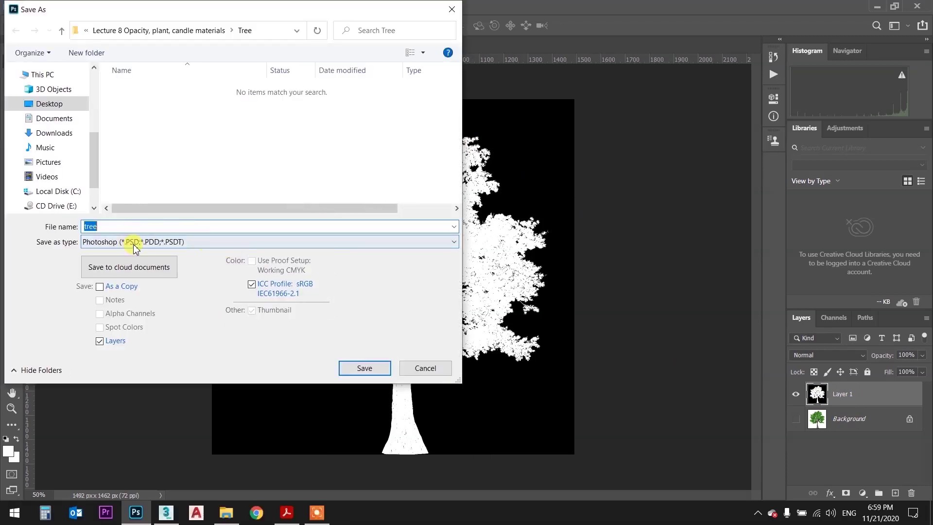
pyautogui.click(130, 242)
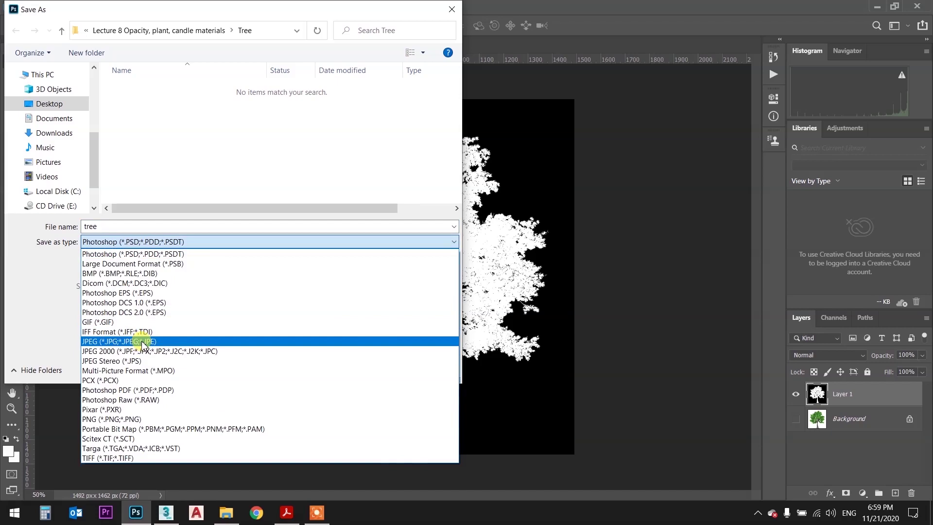
pyautogui.click(143, 342)
pyautogui.doubleClick(147, 225)
pyautogui.write('Tree i')
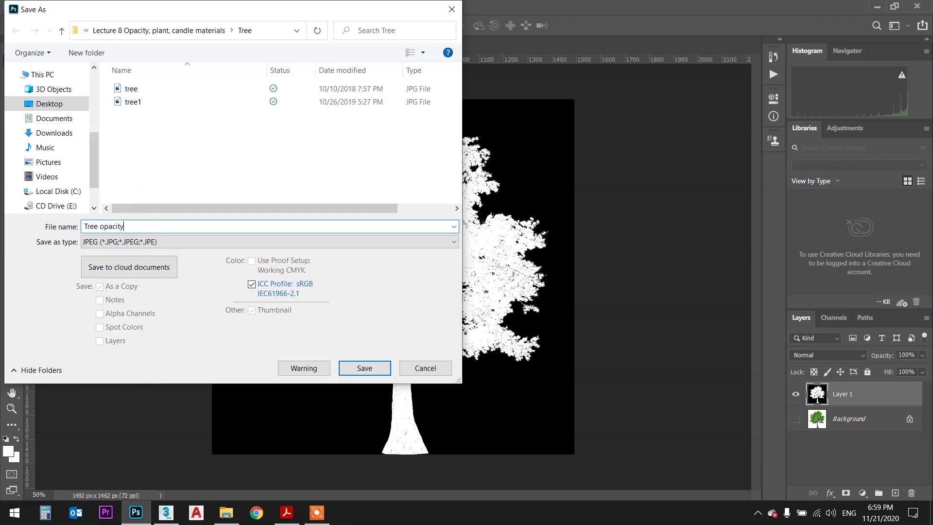
pyautogui.click(363, 369)
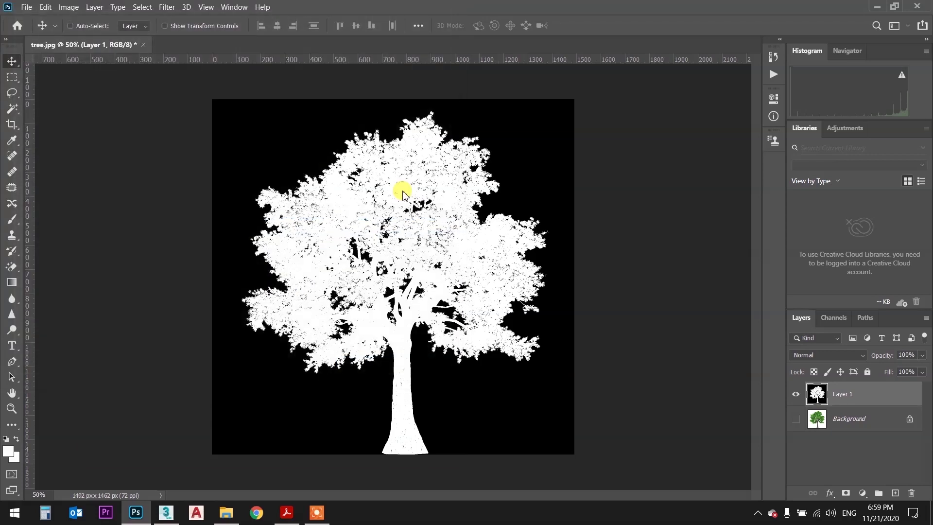
pyautogui.click(531, 119)
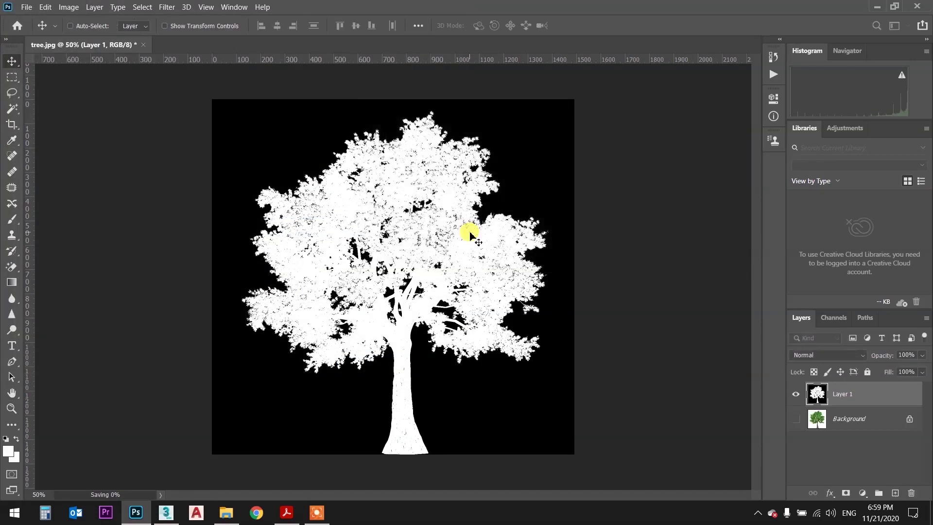
# Show the Tree folder in File Explorer as extra large thumbnails.
pyautogui.click(227, 513)
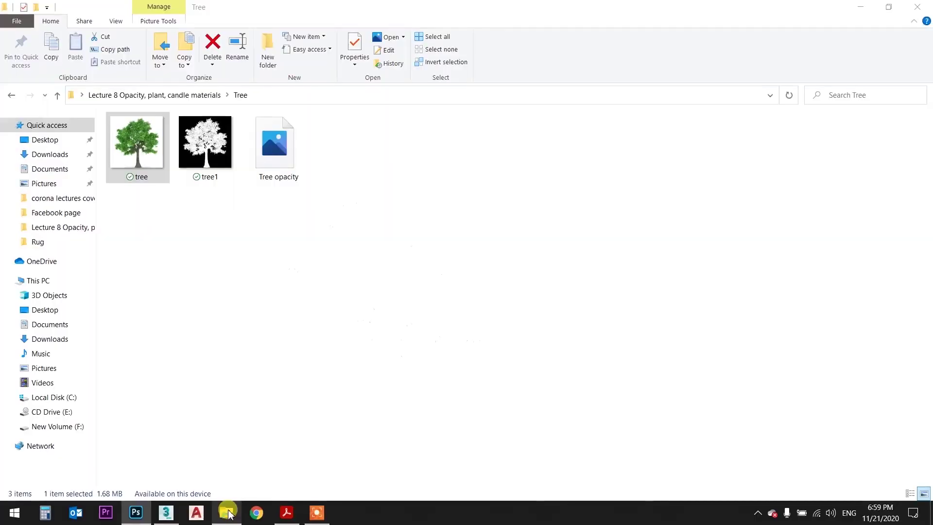
pyautogui.rightClick(263, 221)
pyautogui.click(462, 174)
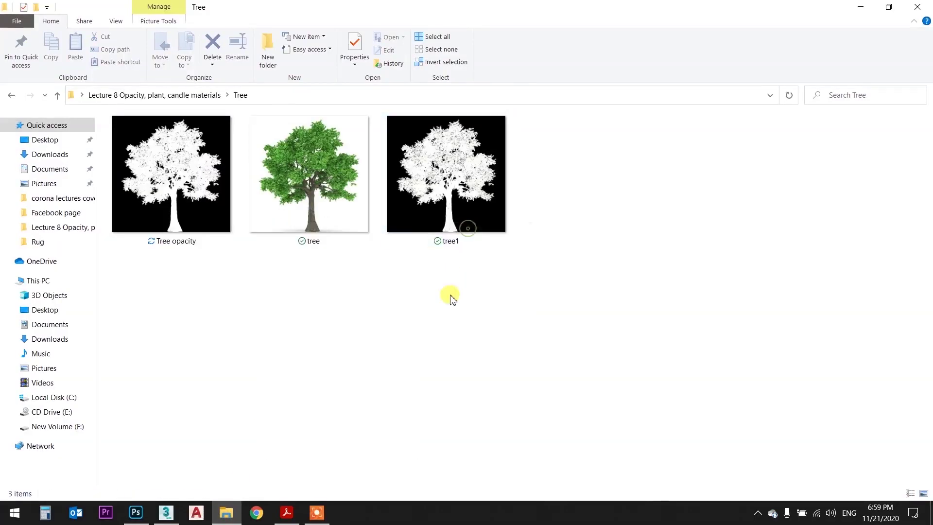
# Check the Tree opacity image in the folder, then return to 3ds Max.
pyautogui.click(170, 191)
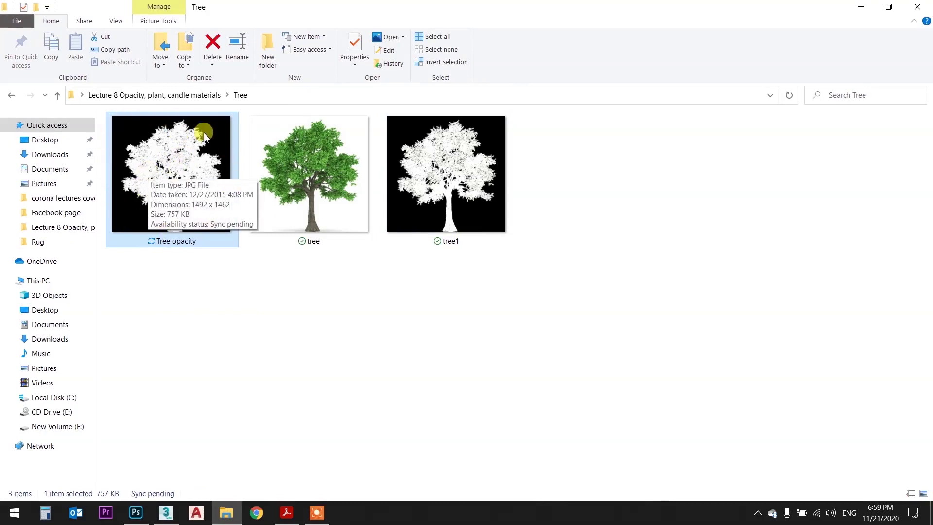
pyautogui.moveTo(309, 174)
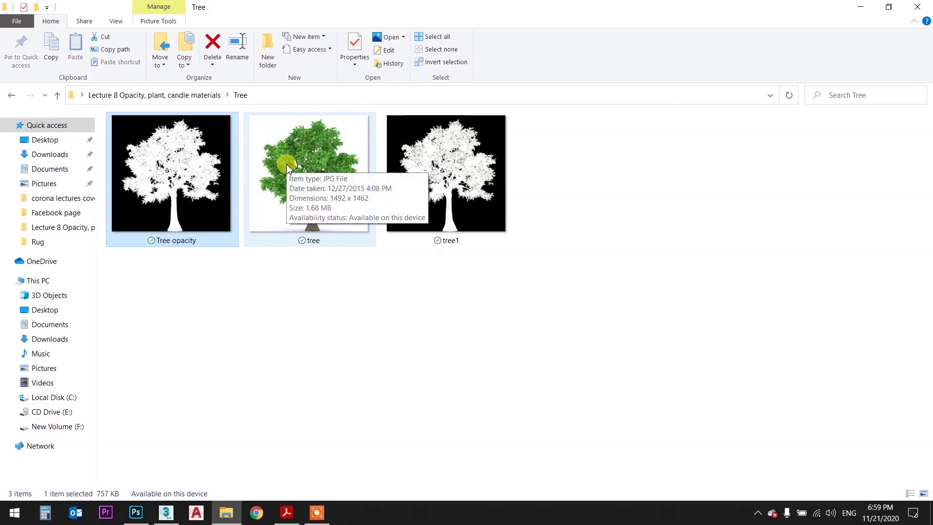
pyautogui.click(210, 350)
pyautogui.click(166, 512)
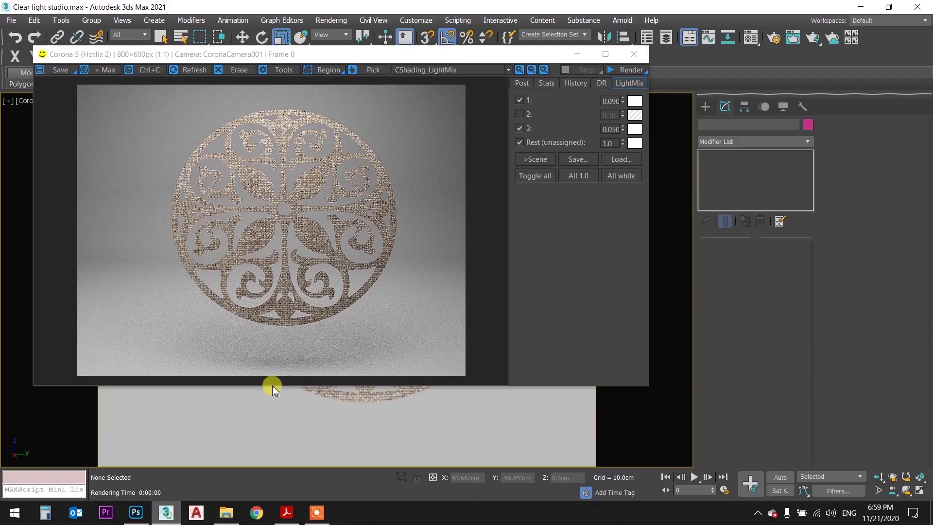
# Close the render window and delete the ornament plane Plane001 in the front view.
pyautogui.click(634, 54)
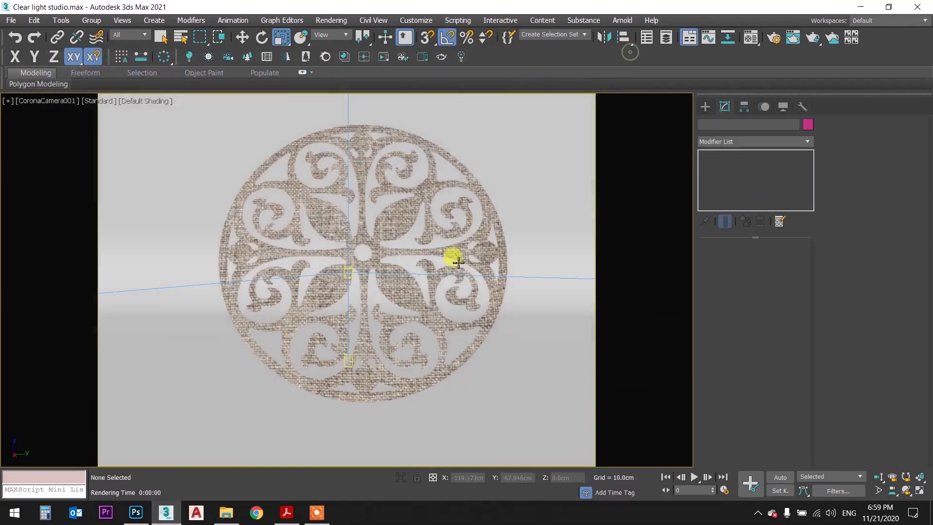
pyautogui.press('q')
pyautogui.click(446, 239)
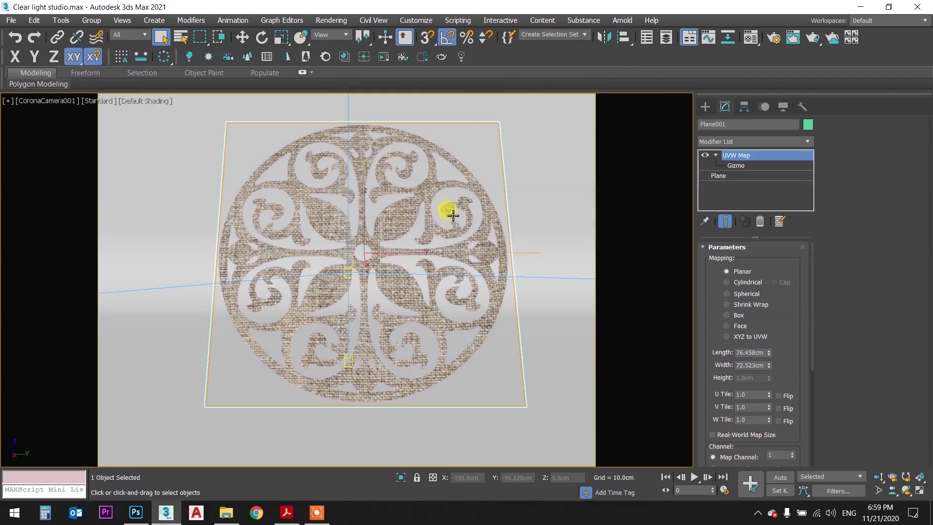
pyautogui.press('Delete')
pyautogui.press('f')
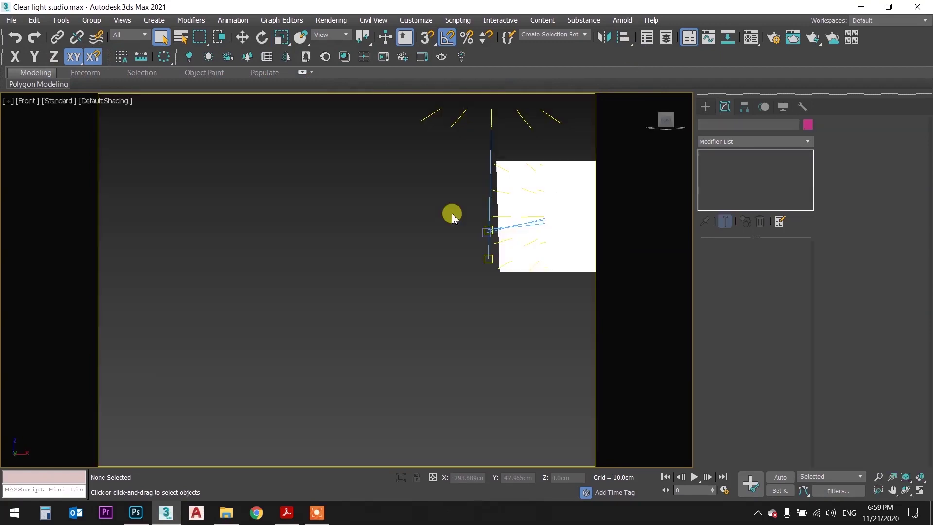
pyautogui.moveTo(505, 222)
pyautogui.mouseDown(button='middle')
pyautogui.moveTo(453, 229)
pyautogui.moveTo(467, 214)
pyautogui.moveTo(395, 240)
pyautogui.mouseUp(button='middle')
pyautogui.scroll(2, 456, 231)
# Draw a new plane of about 98 by 94 cm in the Left view.
pyautogui.press('l')
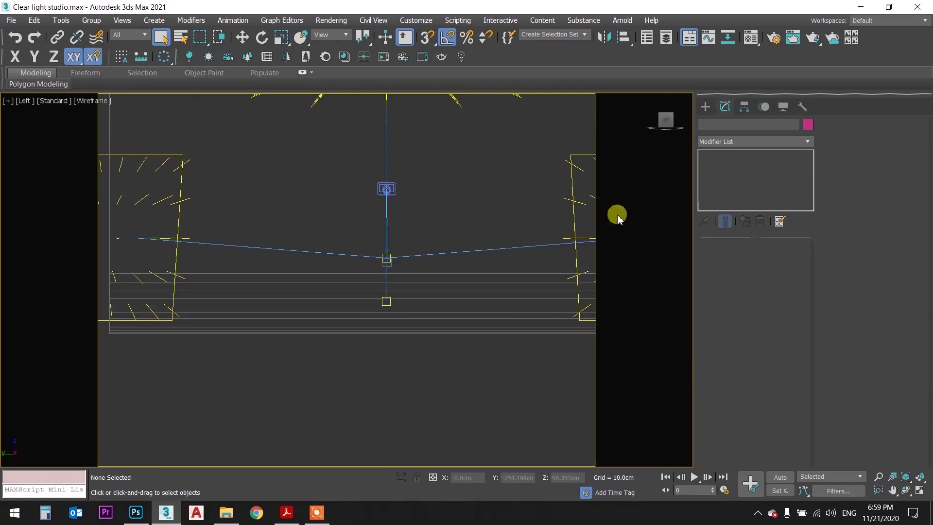
pyautogui.click(705, 106)
pyautogui.click(775, 226)
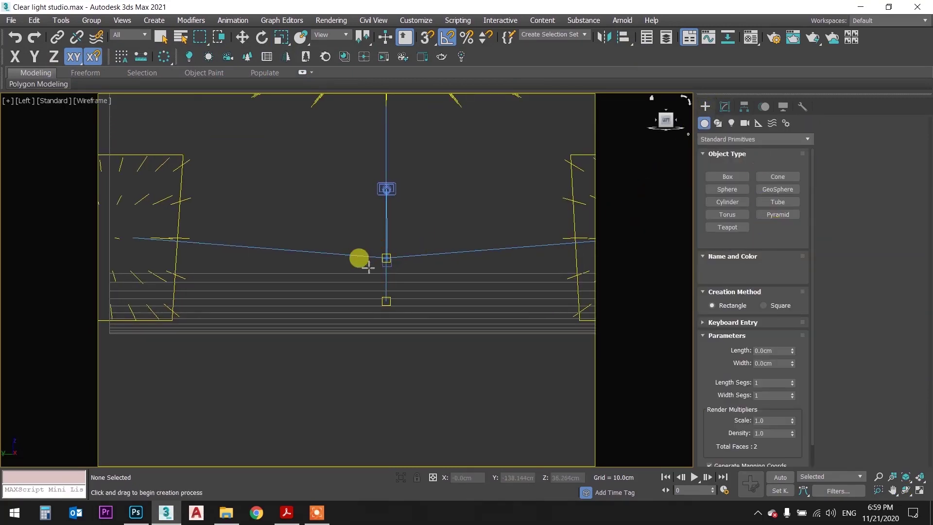
pyautogui.scroll(2, 367, 265)
pyautogui.moveTo(273, 353)
pyautogui.mouseDown()
pyautogui.moveTo(484, 132)
pyautogui.moveTo(513, 85)
pyautogui.mouseUp()
pyautogui.moveTo(474, 164); pyautogui.dragTo(448, 236, button='middle')
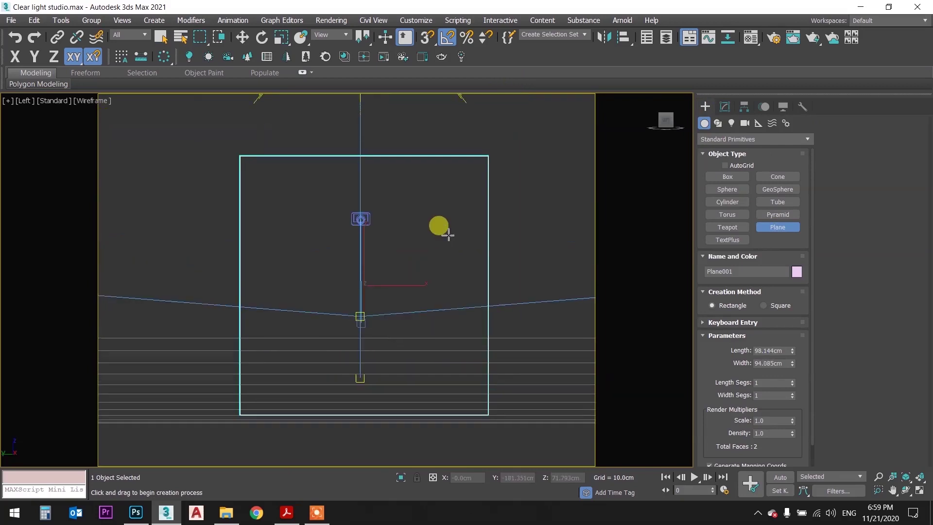
pyautogui.scroll(-2, 448, 236)
# In the camera view, move the plane along X, rotate Z to -90, and slide it along Y.
pyautogui.press('c')
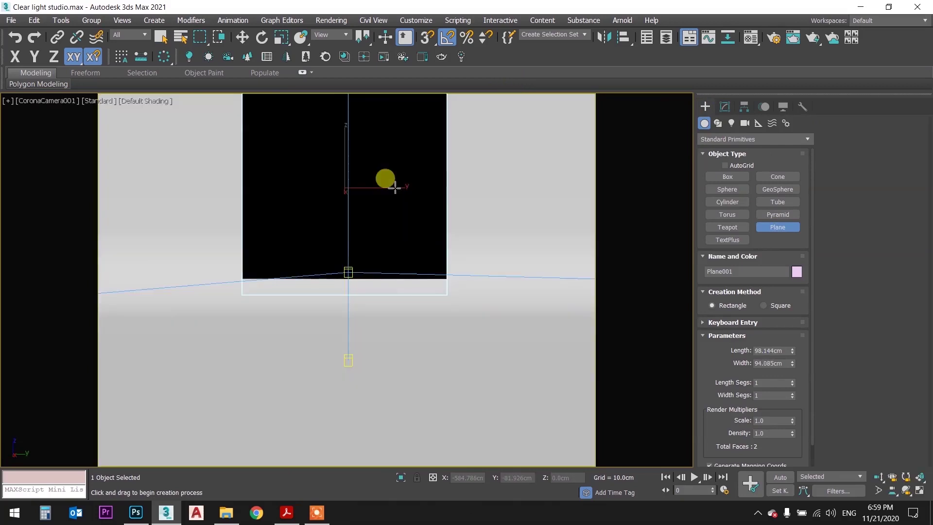
pyautogui.press('w')
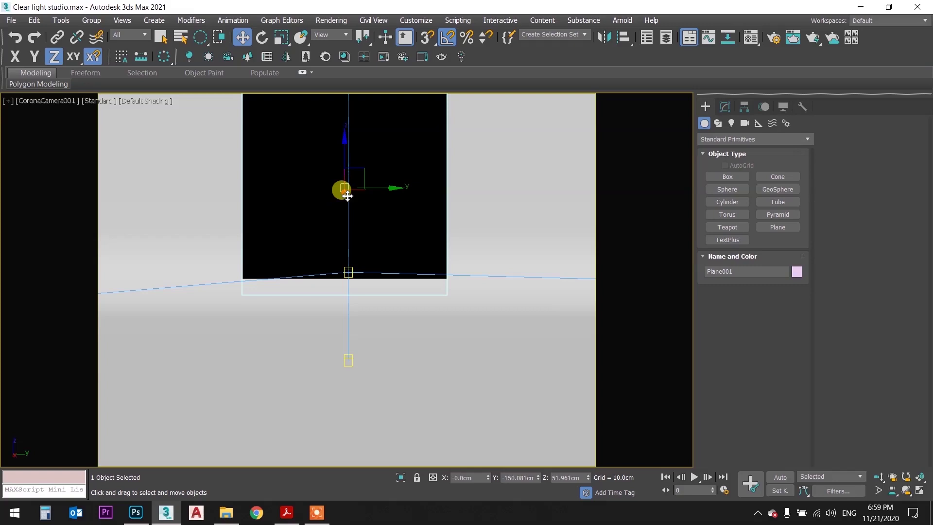
pyautogui.moveTo(347, 196); pyautogui.dragTo(389, 228)
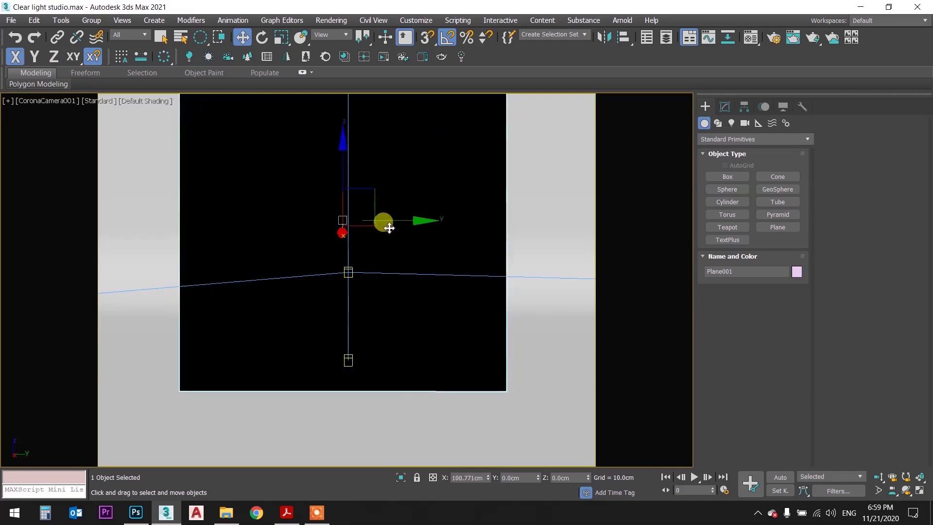
pyautogui.press('e')
pyautogui.click(557, 477)
pyautogui.doubleClick(558, 478)
pyautogui.write('90')
pyautogui.press('Return')
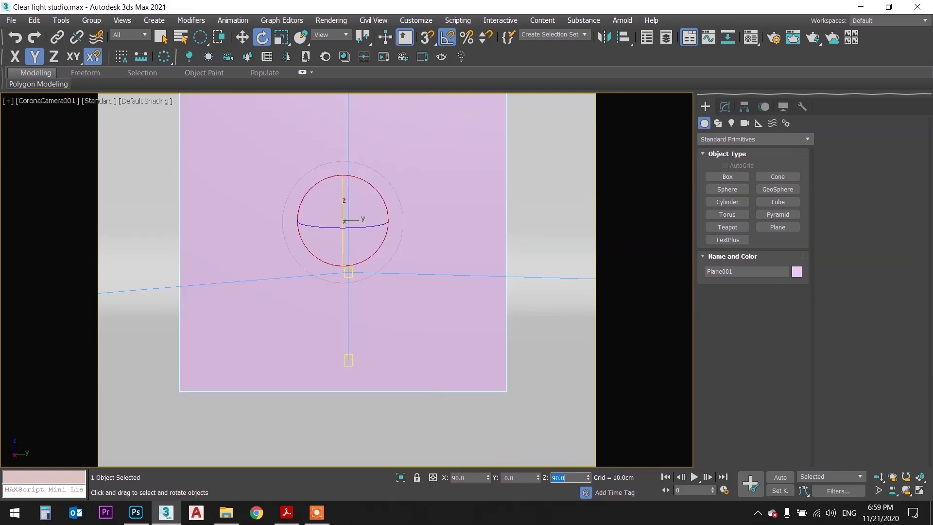
pyautogui.moveTo(403, 223); pyautogui.dragTo(420, 281, button='middle')
pyautogui.press('w')
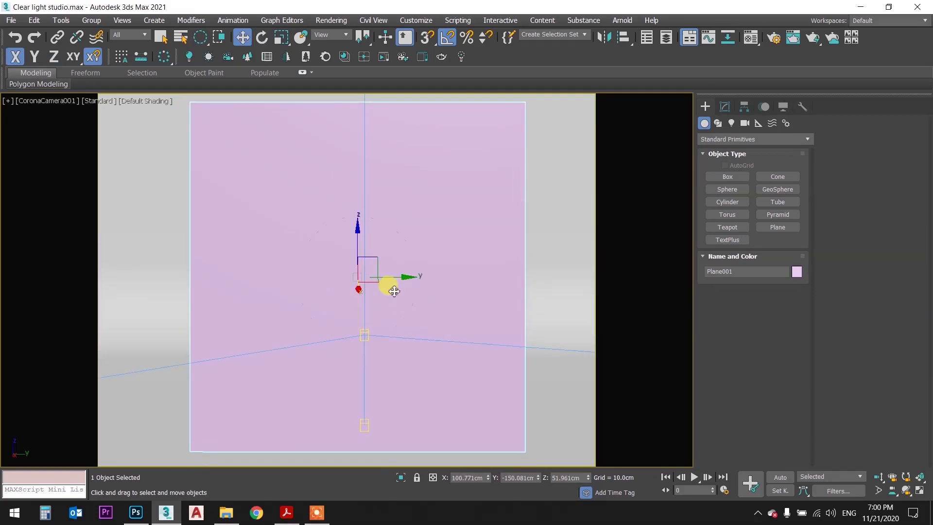
pyautogui.moveTo(405, 277)
pyautogui.mouseDown()
pyautogui.moveTo(418, 277)
pyautogui.moveTo(408, 277)
pyautogui.mouseUp()
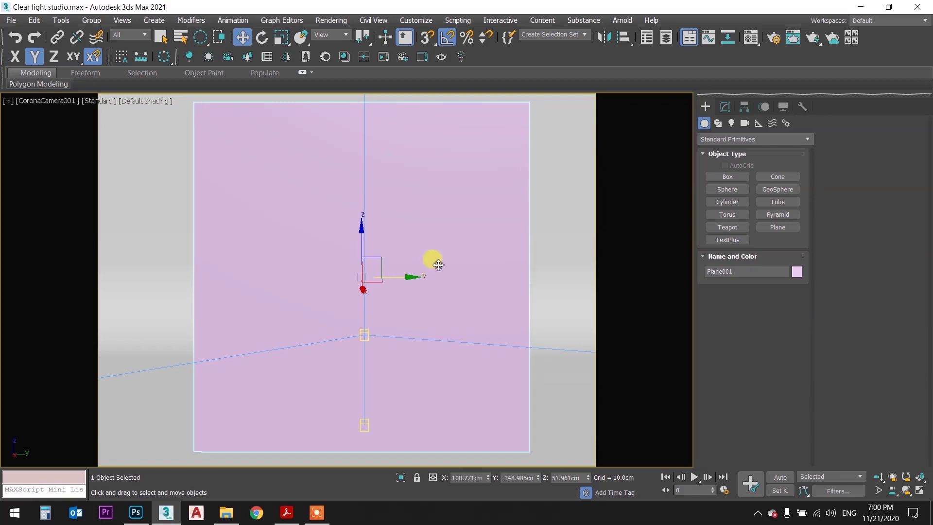
pyautogui.click(752, 35)
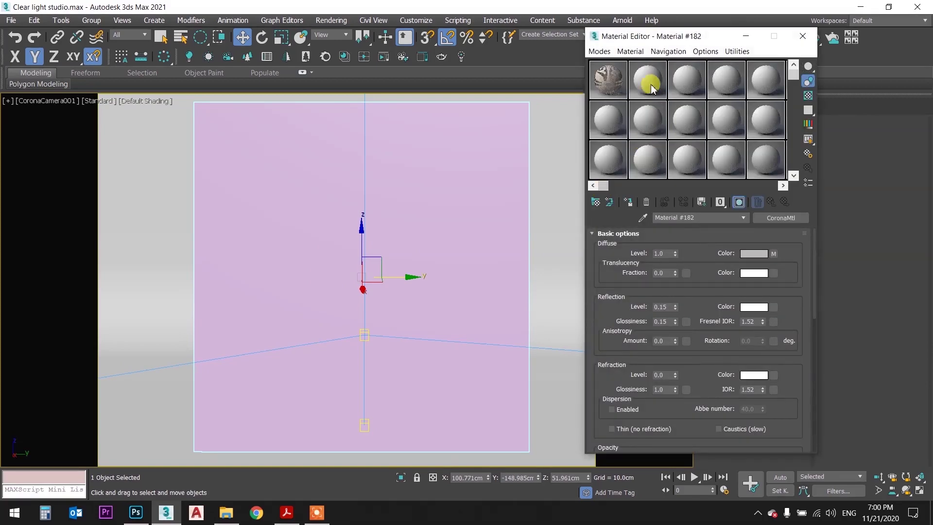
# Make a new CoronaMtl in an unused slot with tree.jpg as its Diffuse bitmap.
pyautogui.click(651, 88)
pyautogui.click(597, 202)
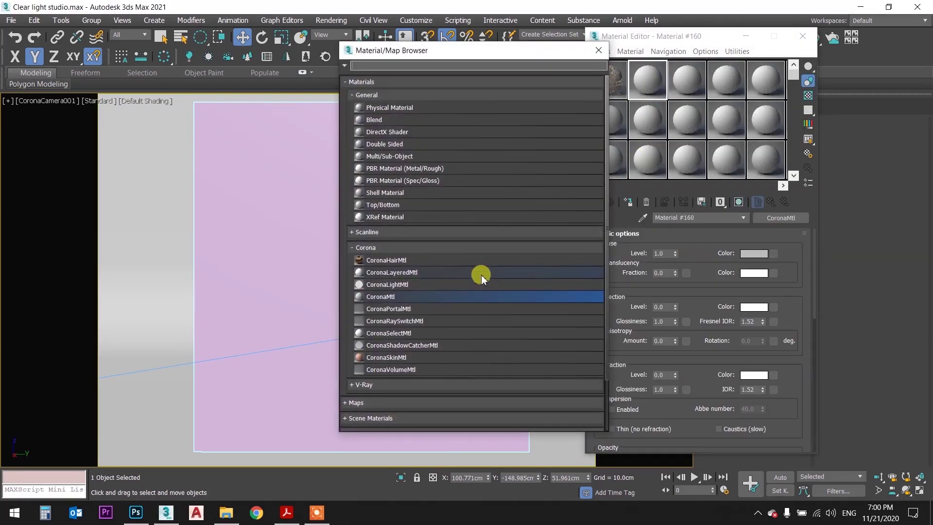
pyautogui.doubleClick(406, 296)
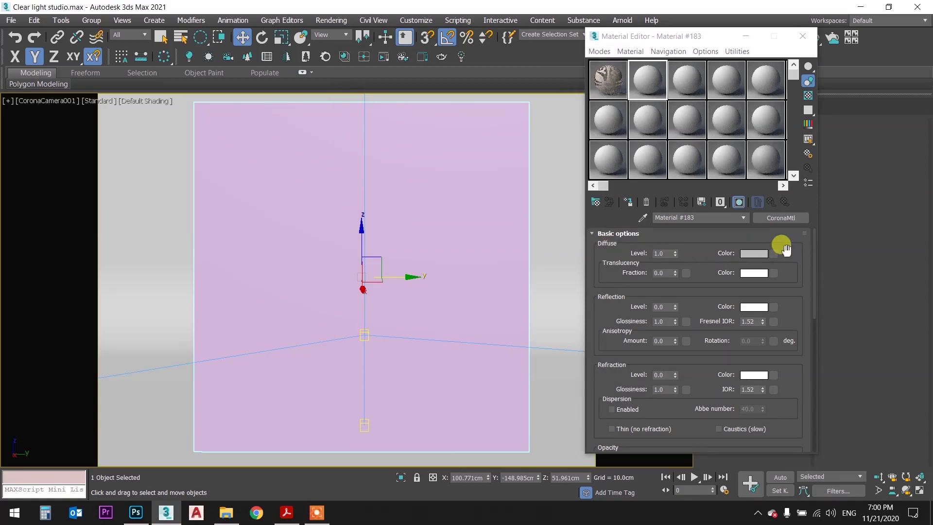
pyautogui.click(773, 253)
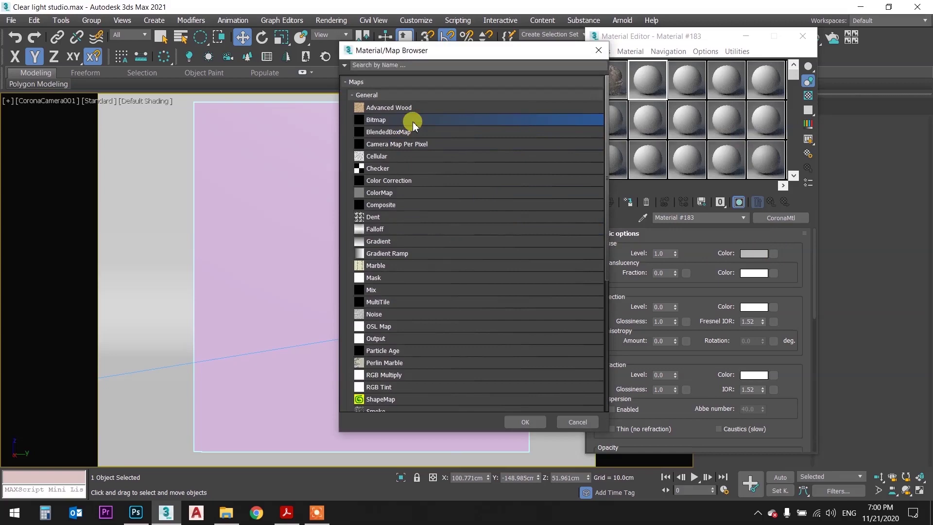
pyautogui.press('Escape')
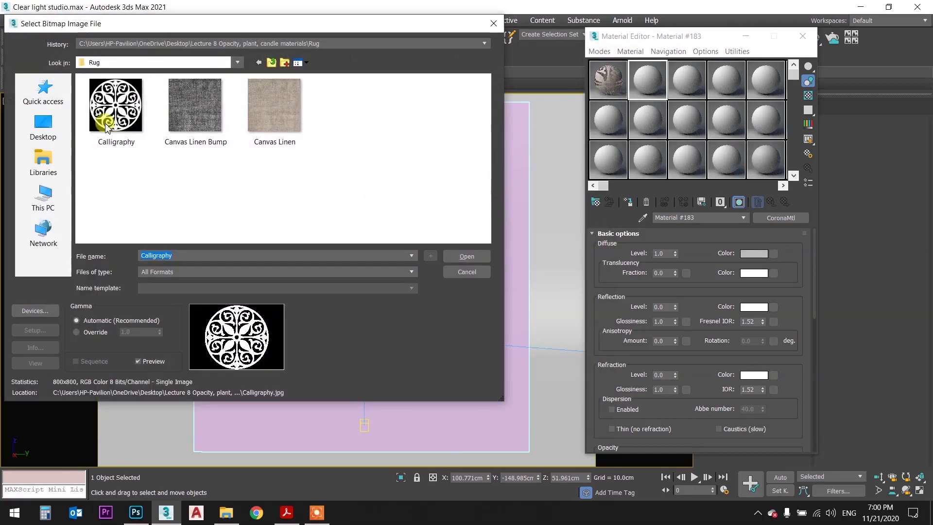
pyautogui.click(271, 62)
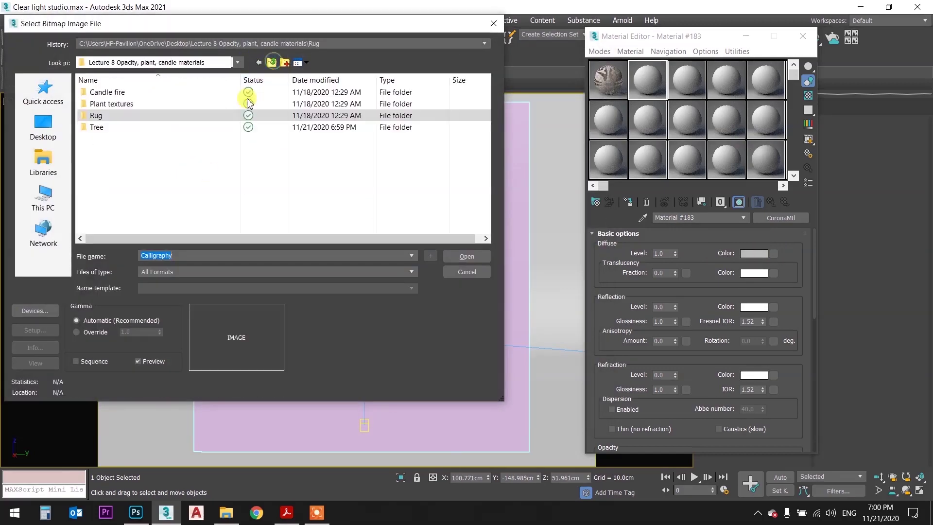
pyautogui.doubleClick(123, 128)
pyautogui.click(200, 104)
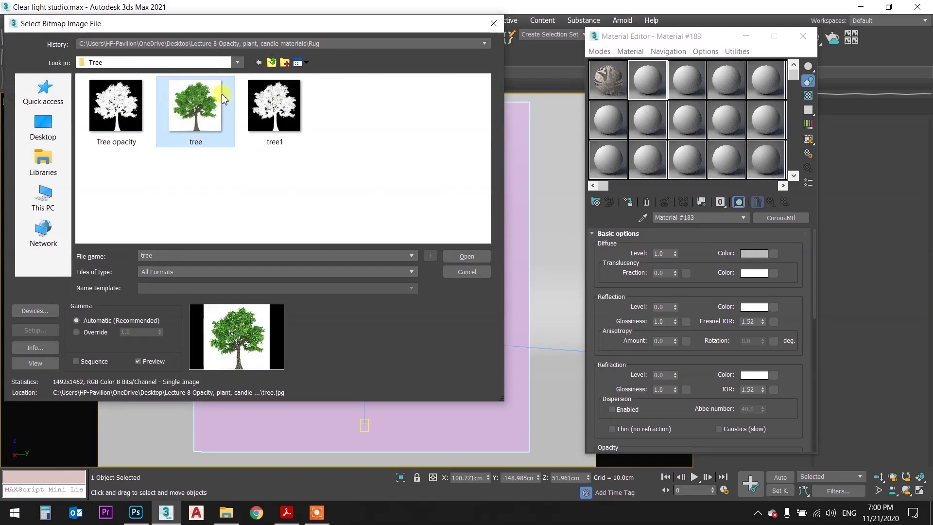
pyautogui.click(466, 256)
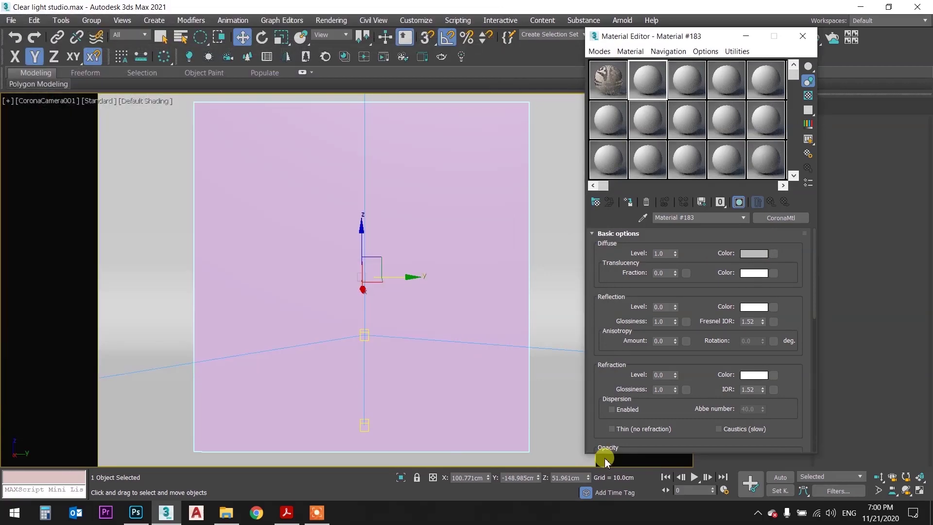
# Set Reflection Level and Glossiness to 0.1 and inspect the enlarged material preview.
pyautogui.doubleClick(647, 95)
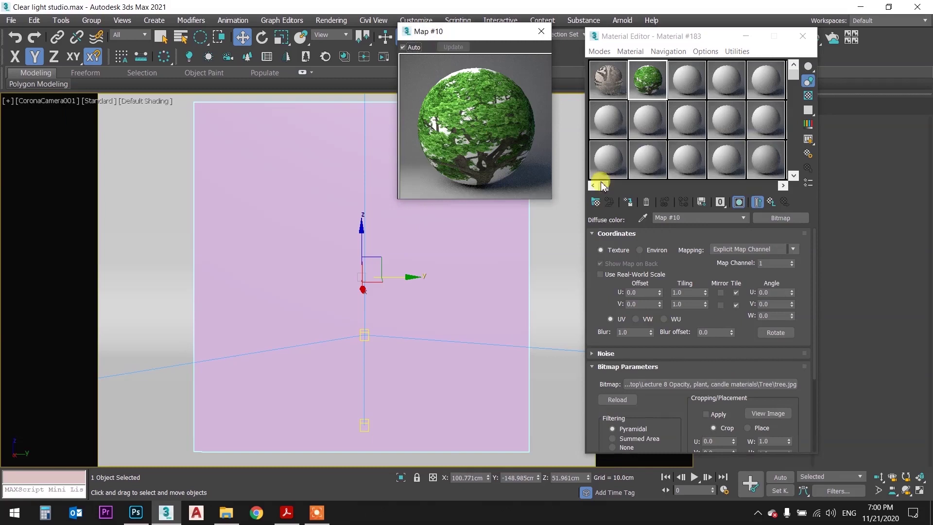
pyautogui.click(771, 201)
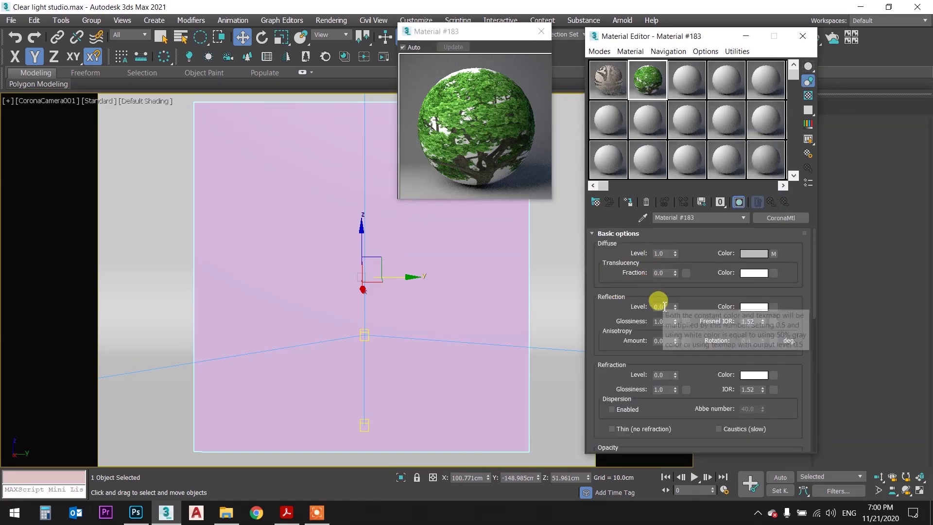
pyautogui.click(659, 306)
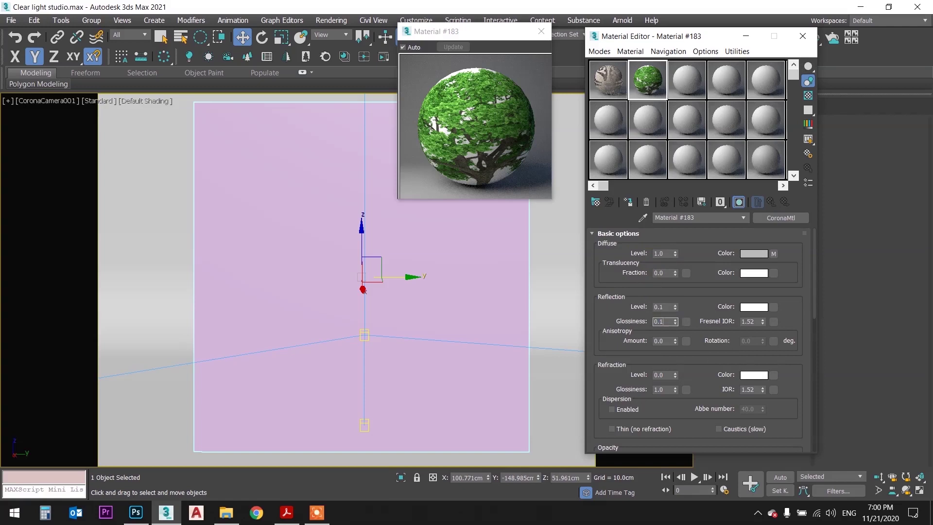
pyautogui.click(403, 47)
pyautogui.moveTo(612, 340); pyautogui.dragTo(612, 240)
pyautogui.moveTo(599, 287); pyautogui.dragTo(600, 238)
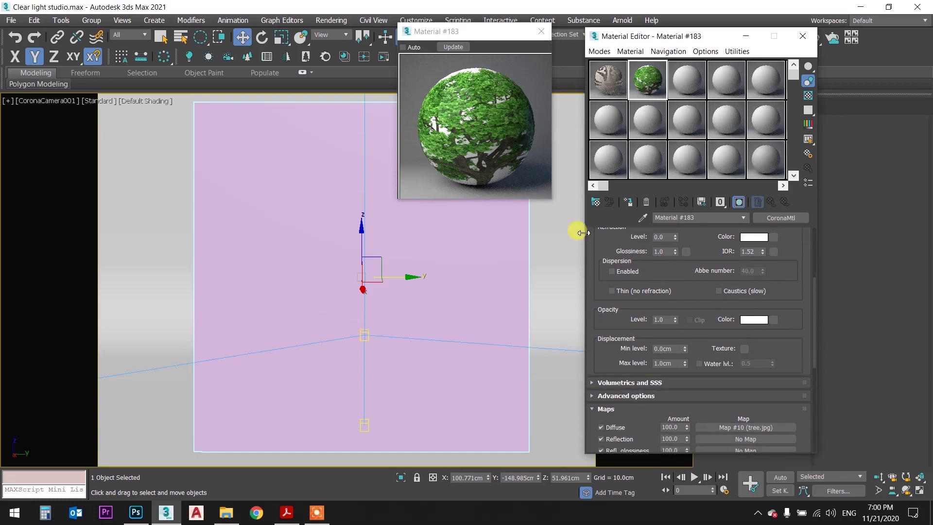
pyautogui.click(507, 174)
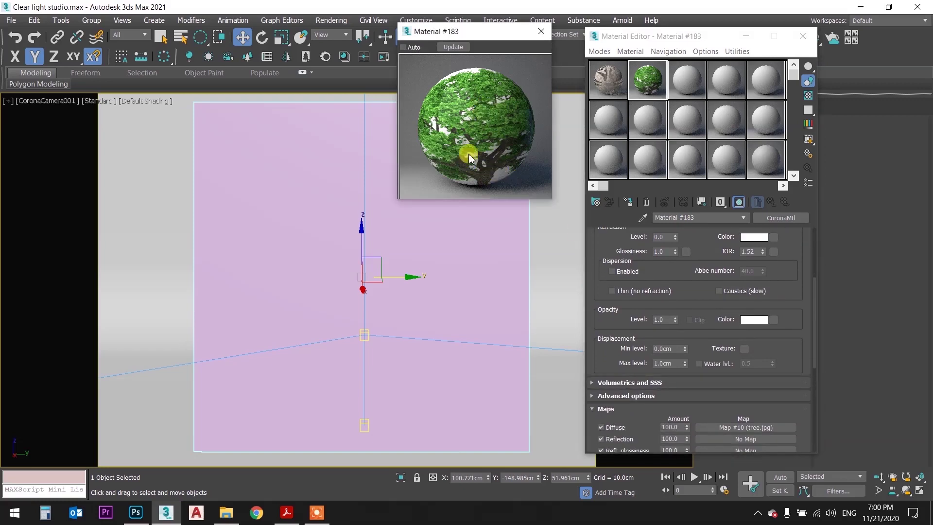
pyautogui.moveTo(435, 118); pyautogui.dragTo(471, 181)
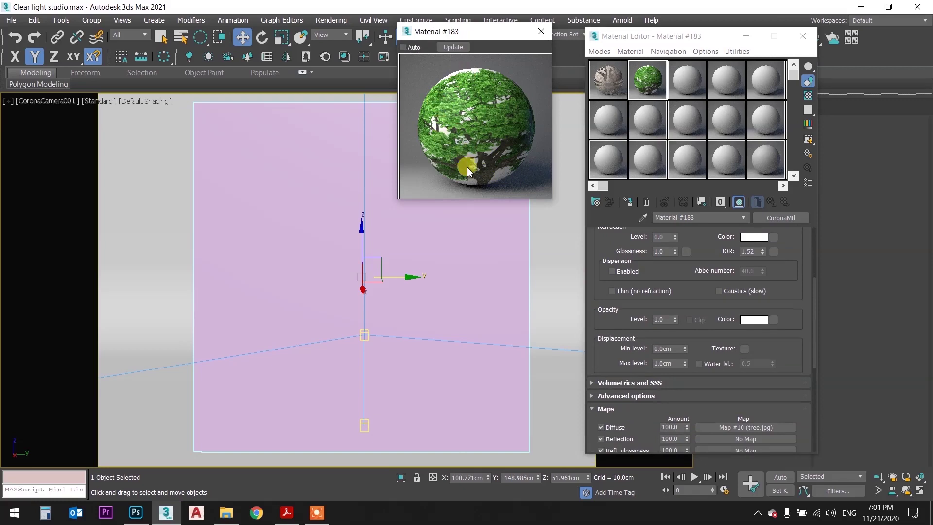
pyautogui.moveTo(620, 326); pyautogui.dragTo(593, 314)
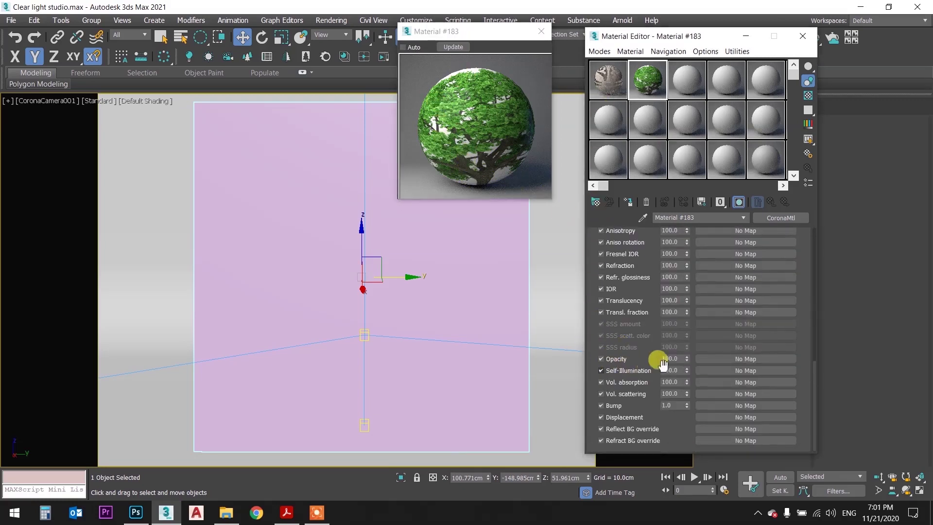
# Load the Tree opacity image as the material's opacity map and refresh the preview.
pyautogui.click(721, 361)
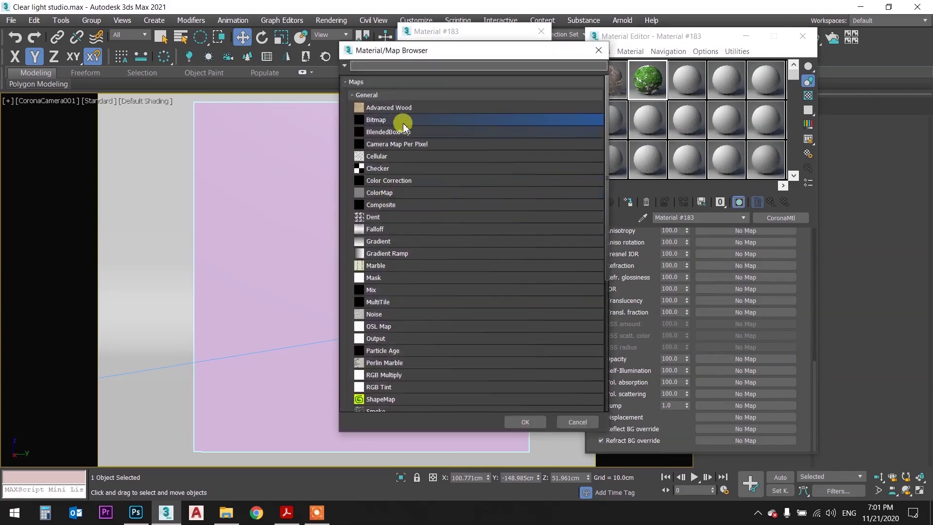
pyautogui.press('Escape')
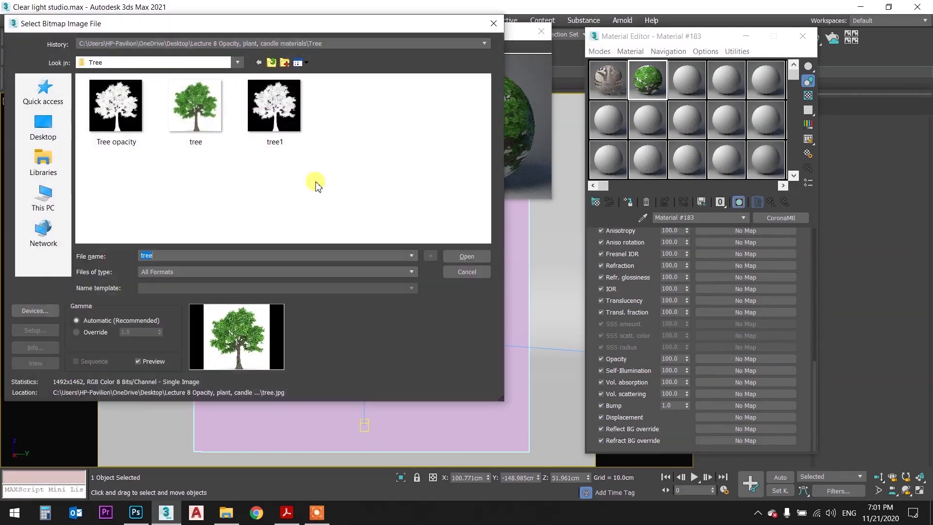
pyautogui.click(140, 133)
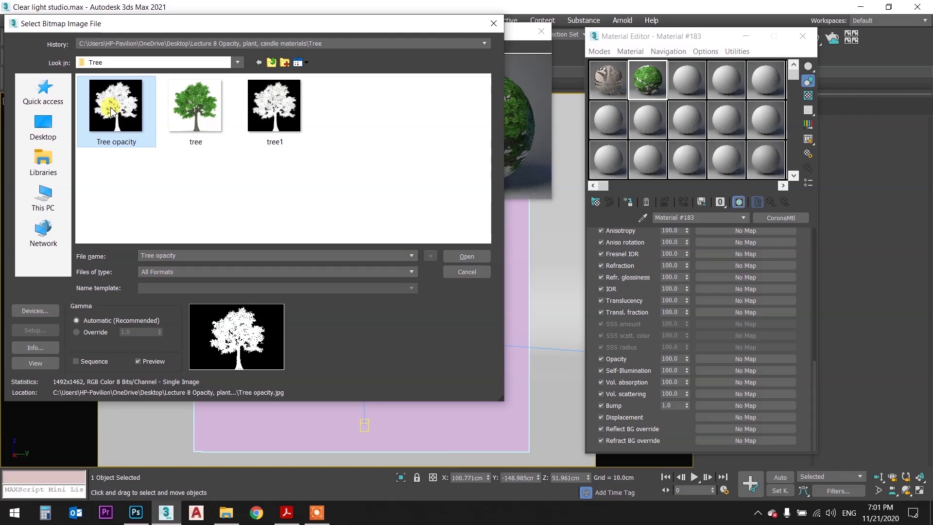
pyautogui.click(473, 258)
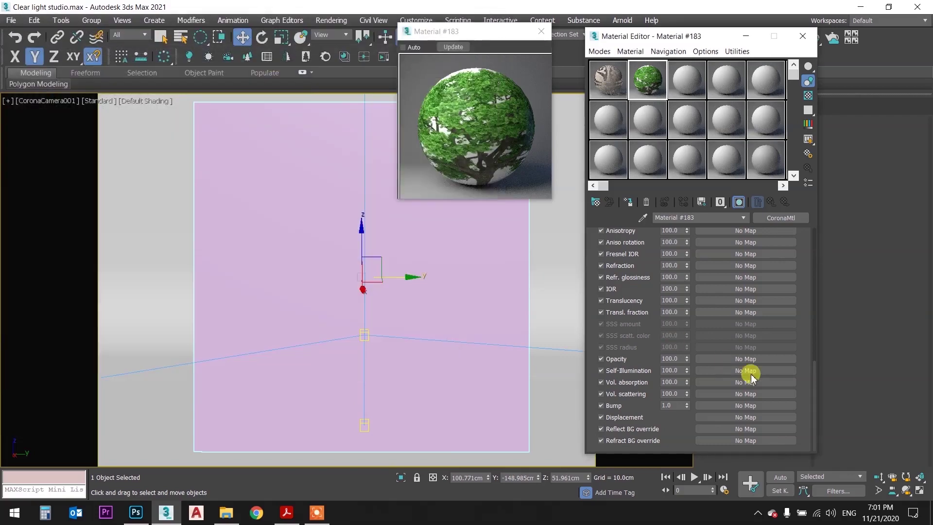
pyautogui.click(746, 359)
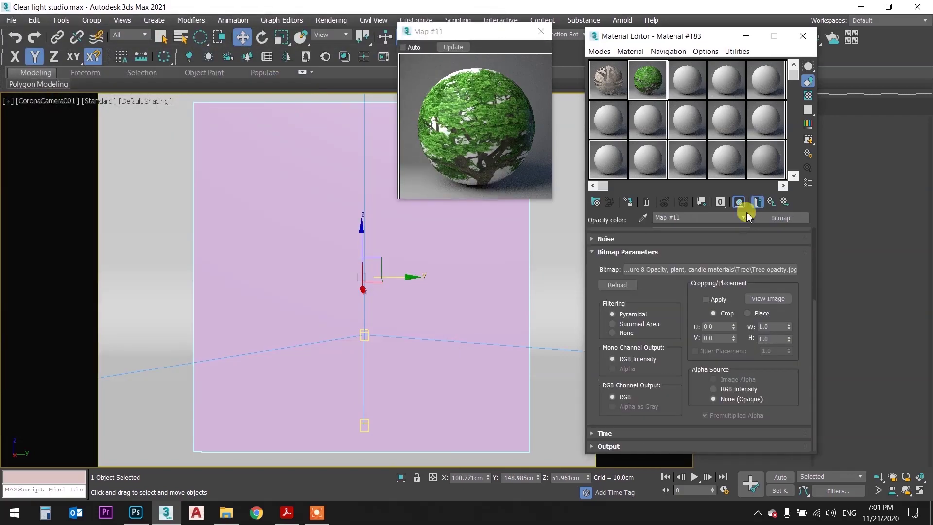
pyautogui.click(770, 201)
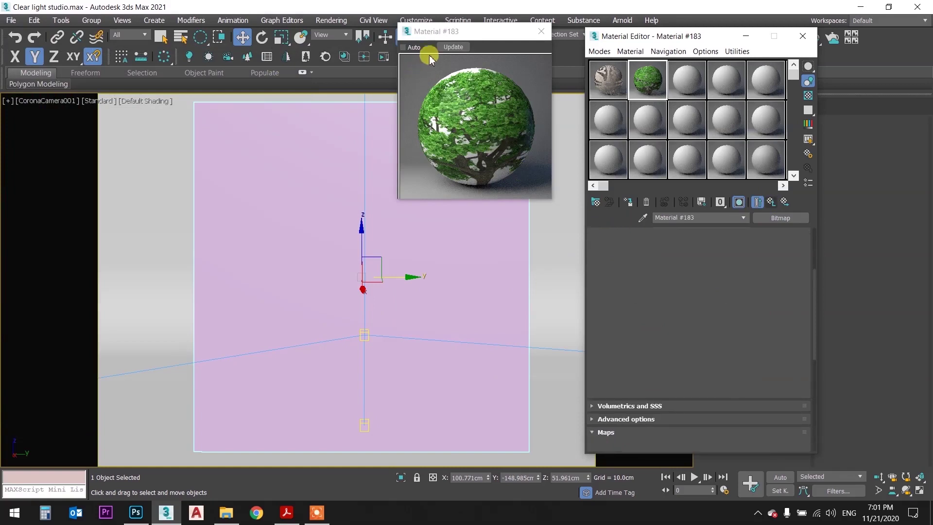
pyautogui.click(451, 47)
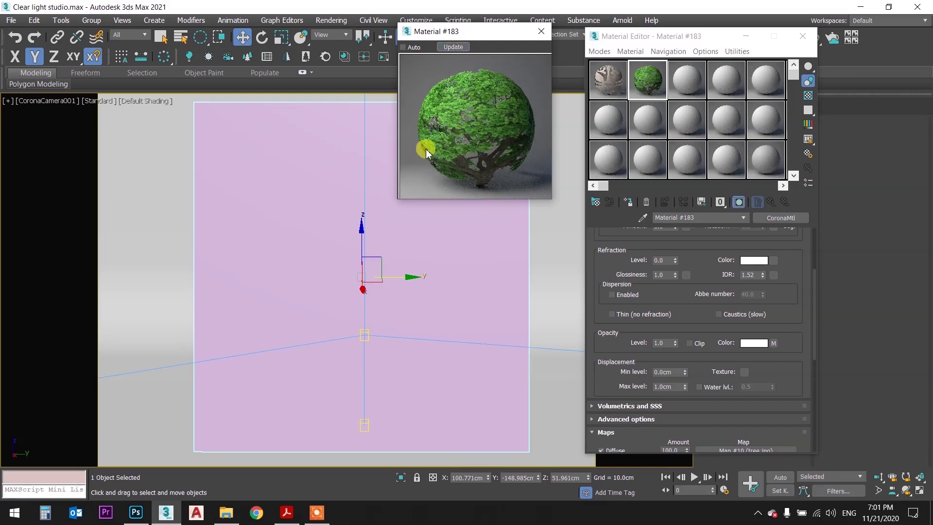
# Assign Material #183 to the pink plane and deselect it.
pyautogui.click(636, 80)
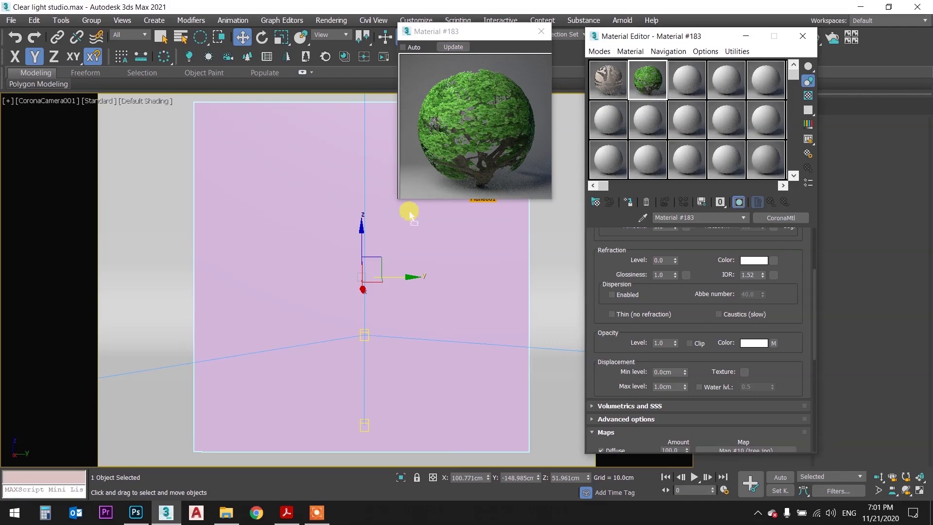
pyautogui.moveTo(460, 207); pyautogui.dragTo(280, 207)
pyautogui.click(543, 34)
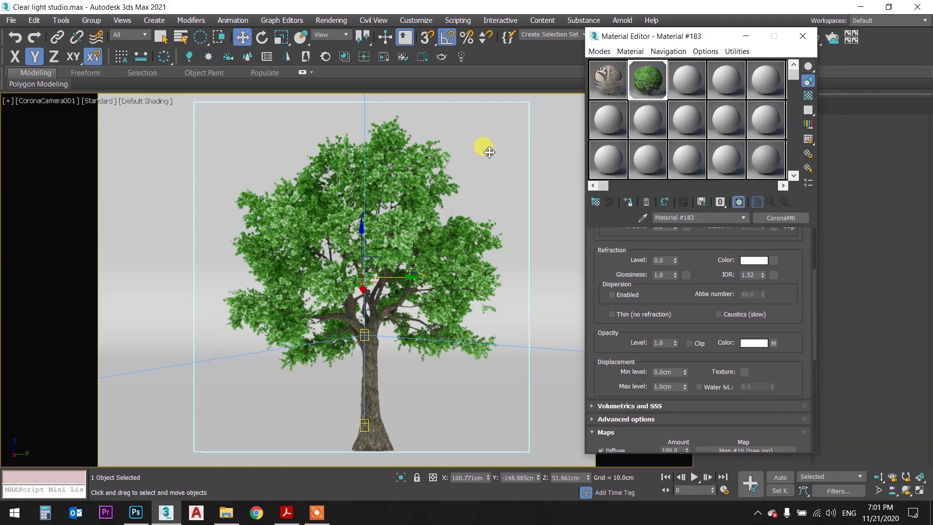
pyautogui.click(159, 189)
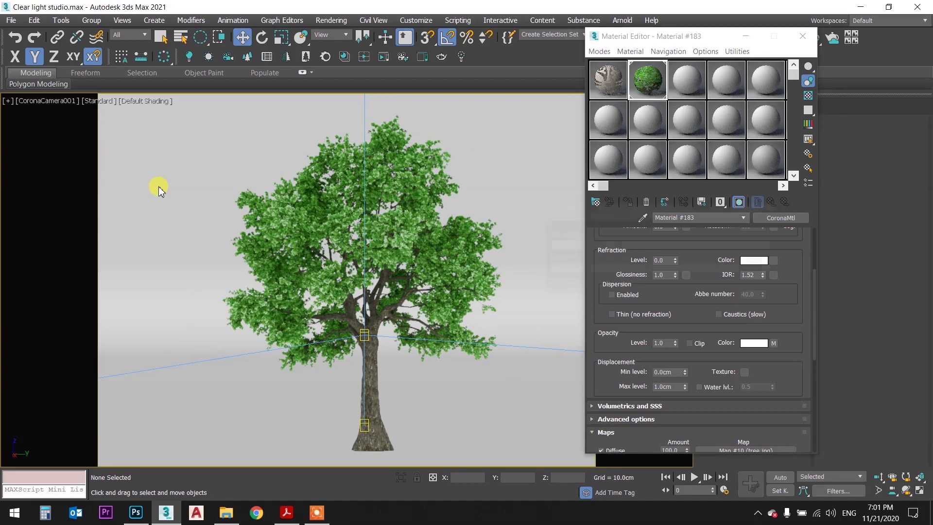
# Render the tree in the camera view, stop and close the render, then switch to the lecture PDF.
pyautogui.hotkey('shift', 'q')
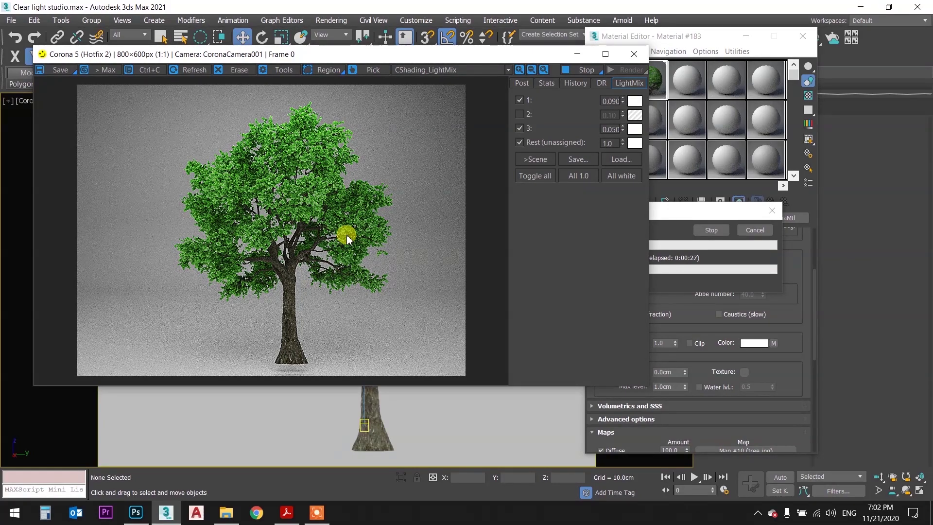
pyautogui.click(661, 217)
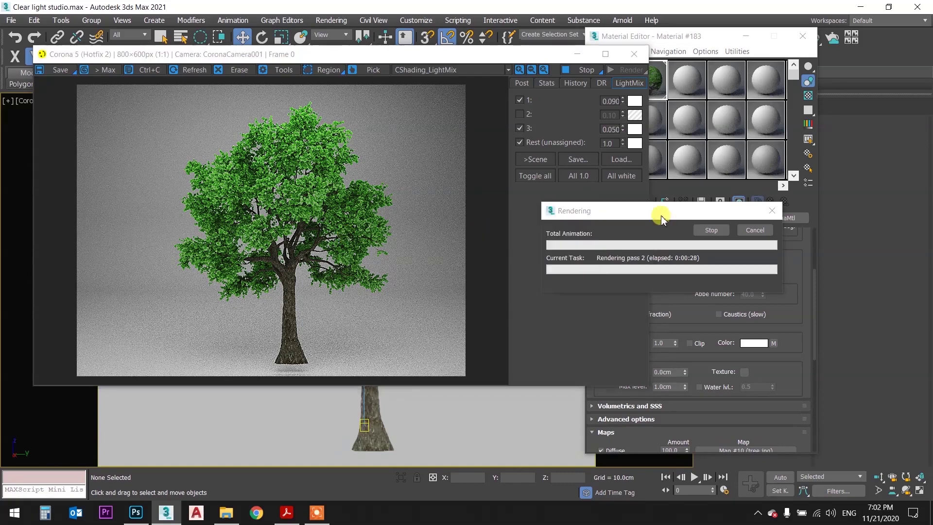
pyautogui.click(360, 214)
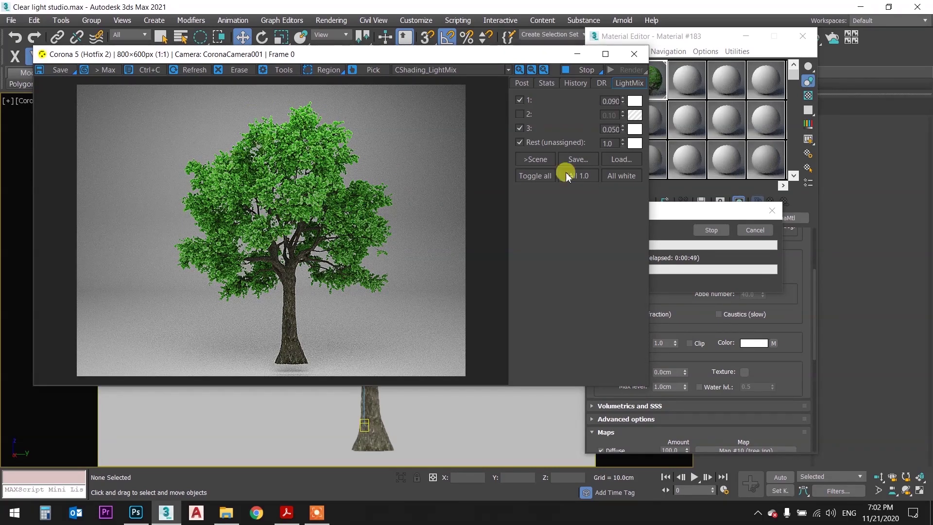
pyautogui.click(745, 229)
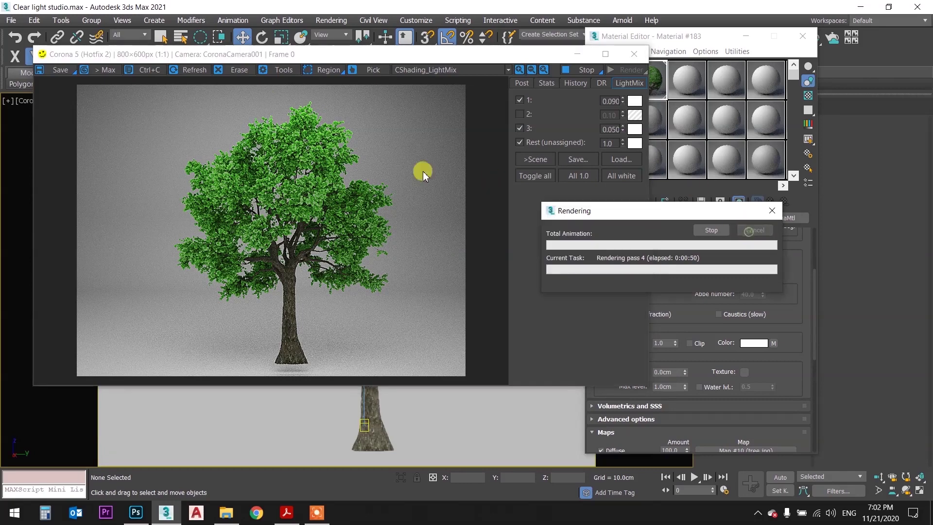
pyautogui.click(635, 53)
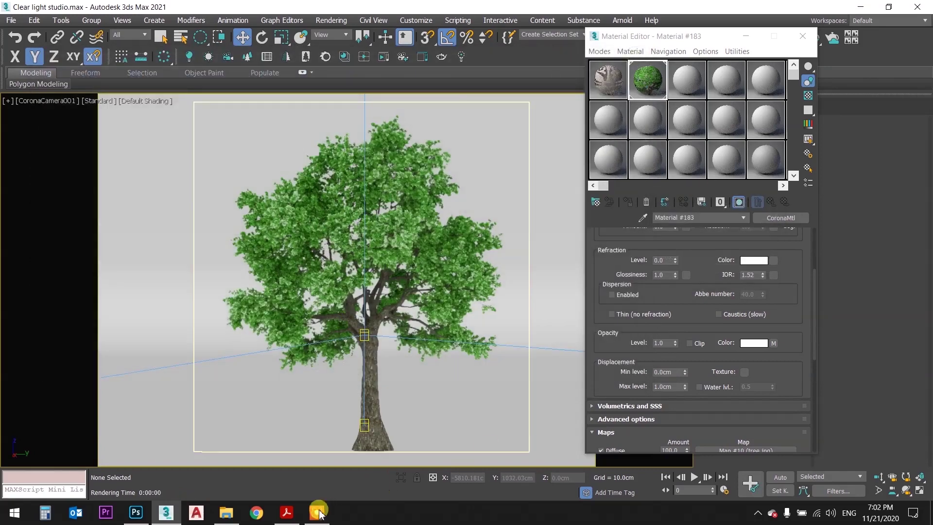
pyautogui.click(318, 512)
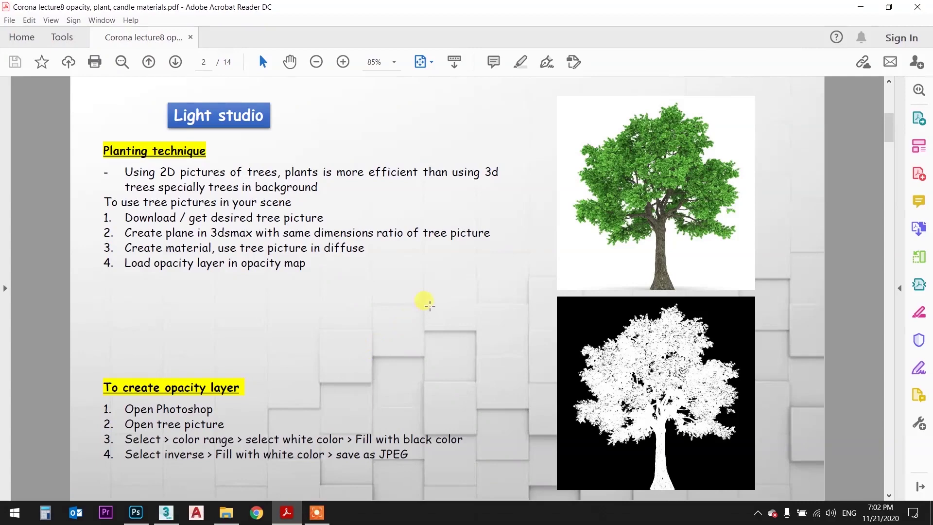
# Scroll the lecture to the page 5 plant steps, then switch to the Tree folder.
pyautogui.scroll(-1, 422, 316)
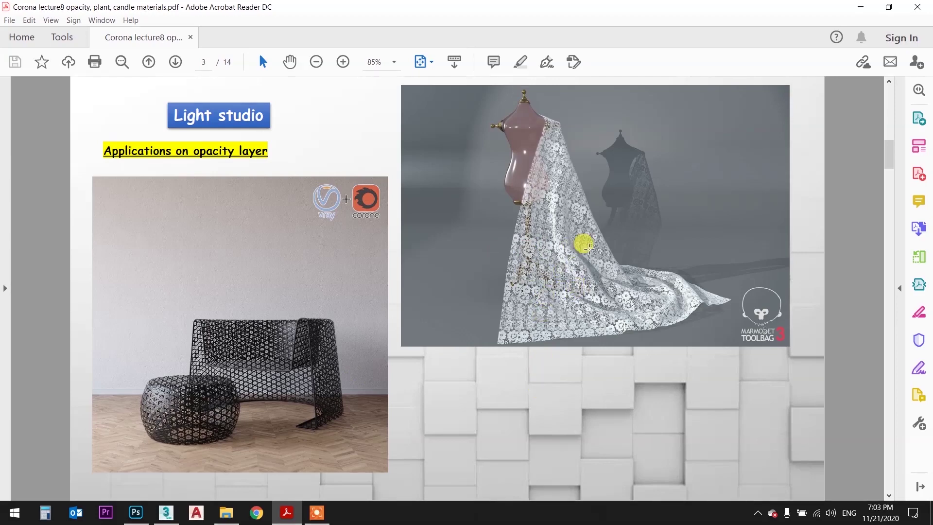
pyautogui.scroll(-2, 589, 248)
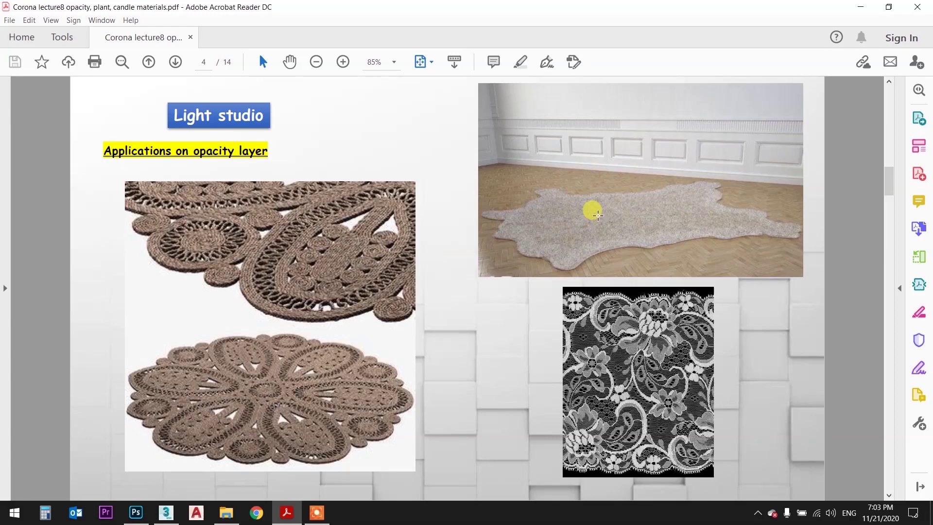
pyautogui.scroll(-2, 564, 204)
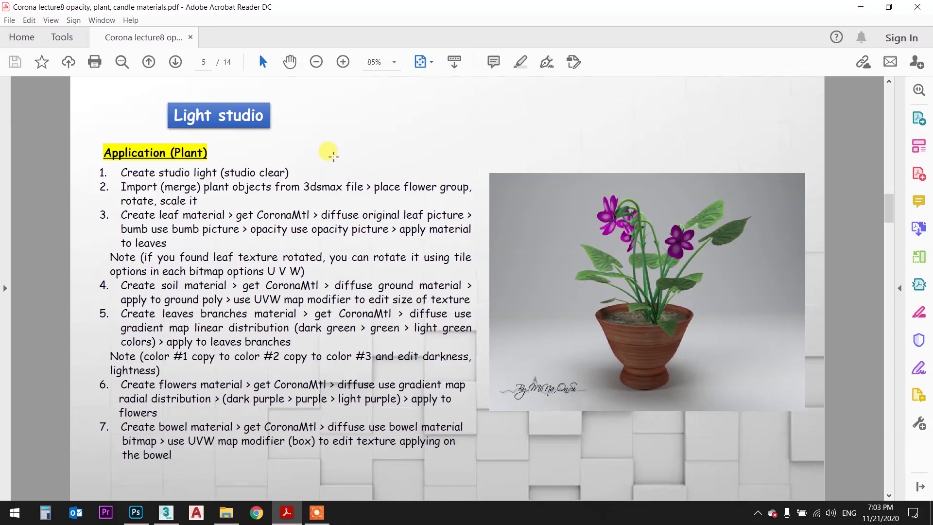
pyautogui.click(227, 512)
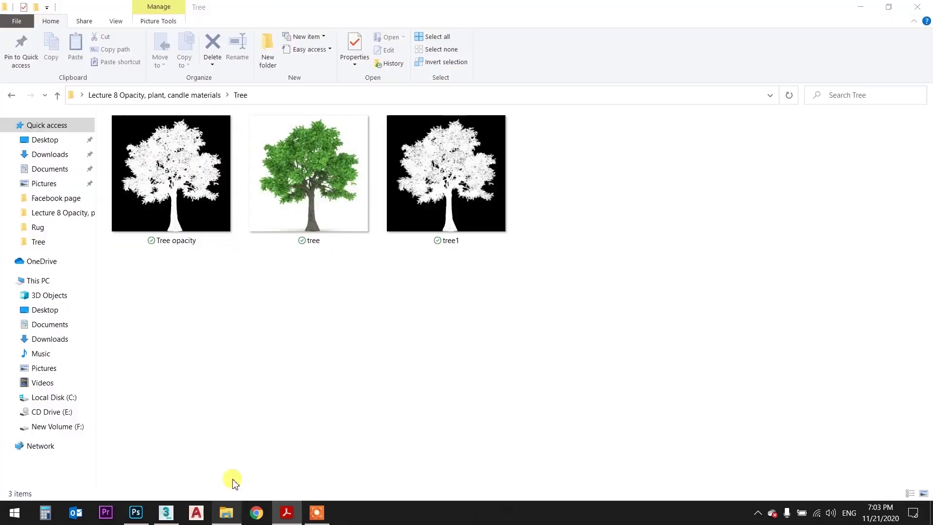
# Locate Plant & candle models.max in the Lecture 8 Opacity, plant, candle materials folder, then return to 3ds Max.
pyautogui.click(57, 95)
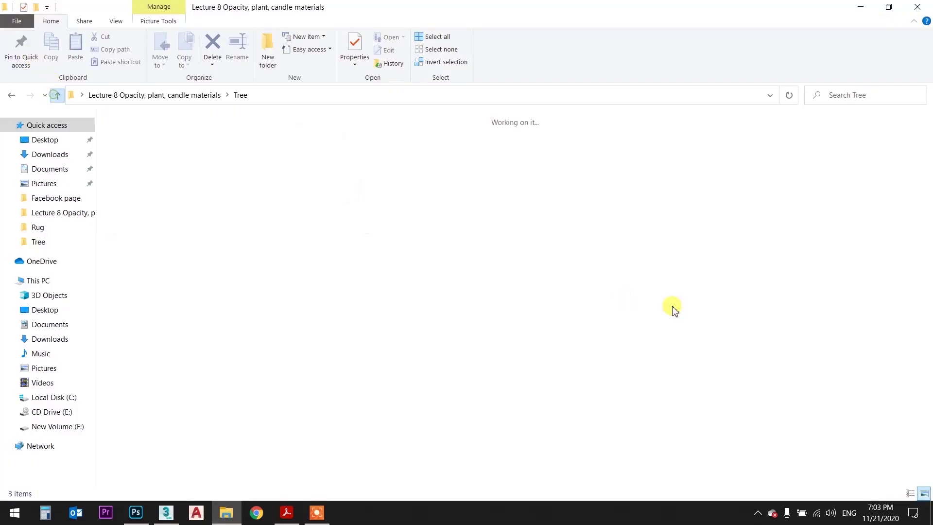
pyautogui.click(600, 306)
pyautogui.click(554, 145)
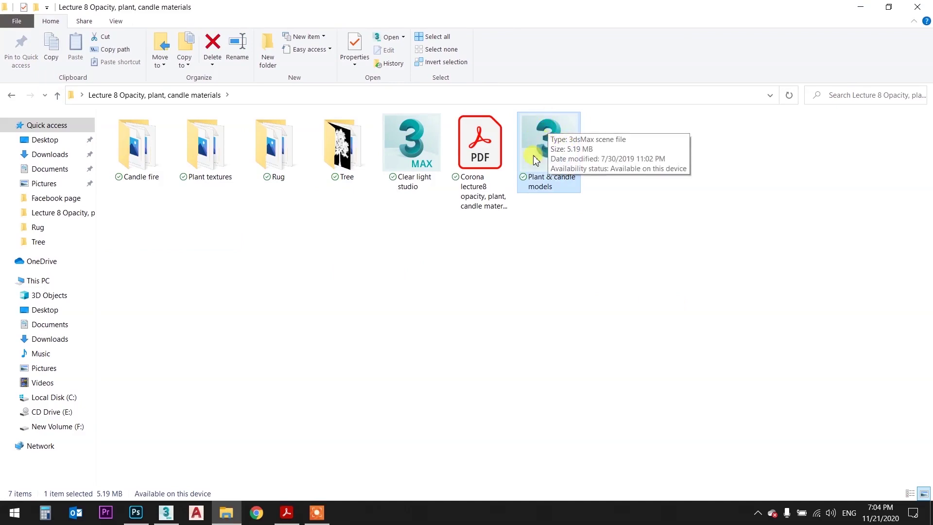
pyautogui.click(552, 152)
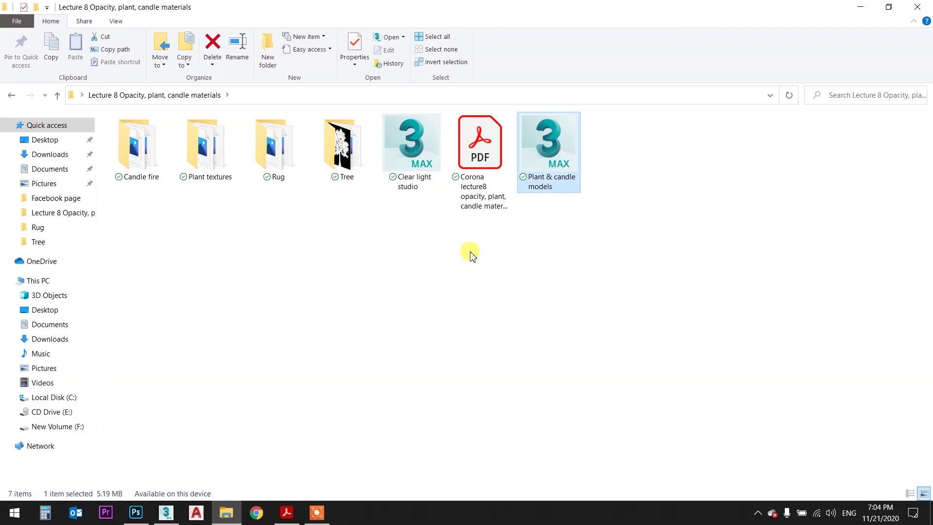
pyautogui.hotkey('alt', 'Tab')
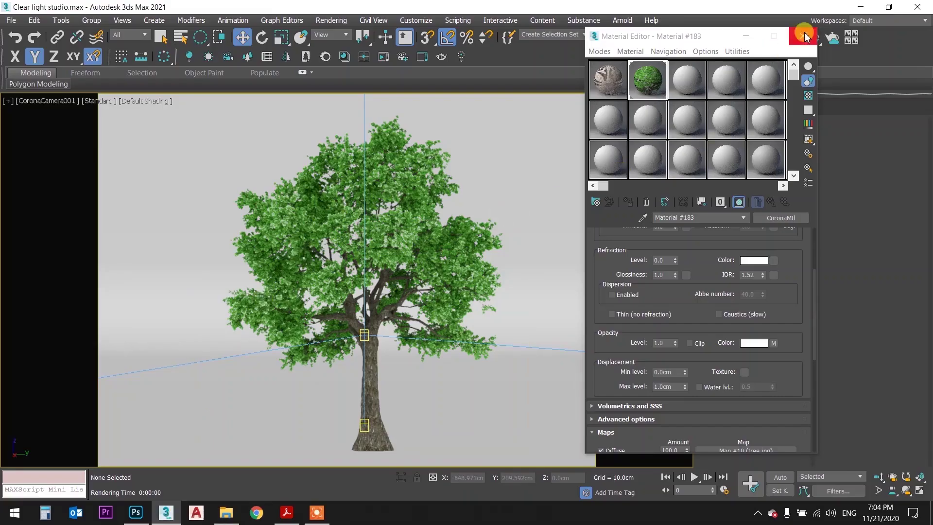
pyautogui.click(802, 36)
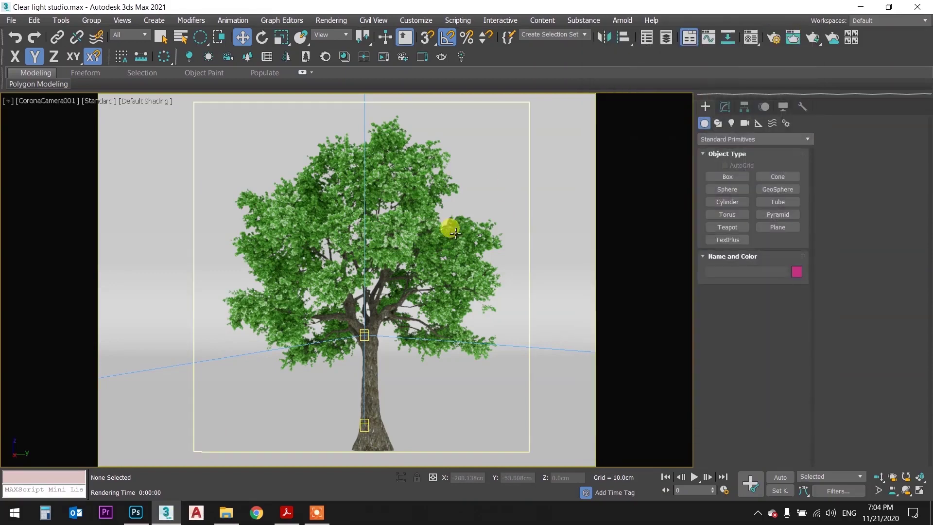
# Delete the tree plane Plane001 from the studio scene.
pyautogui.click(486, 209)
pyautogui.hotkey('alt', 'x')
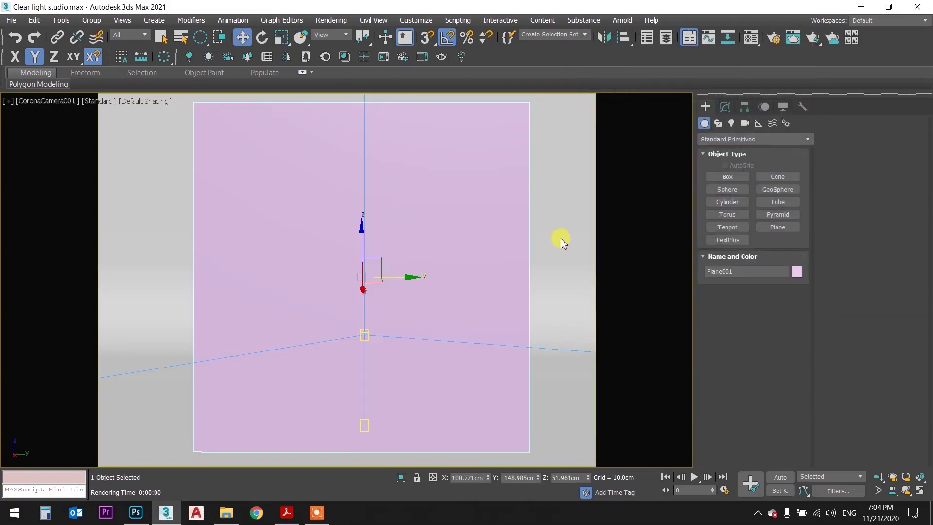
pyautogui.click(568, 234)
pyautogui.hotkey('ctrl', 'z')
pyautogui.hotkey('ctrl', 'z')
pyautogui.hotkey('ctrl', 'z')
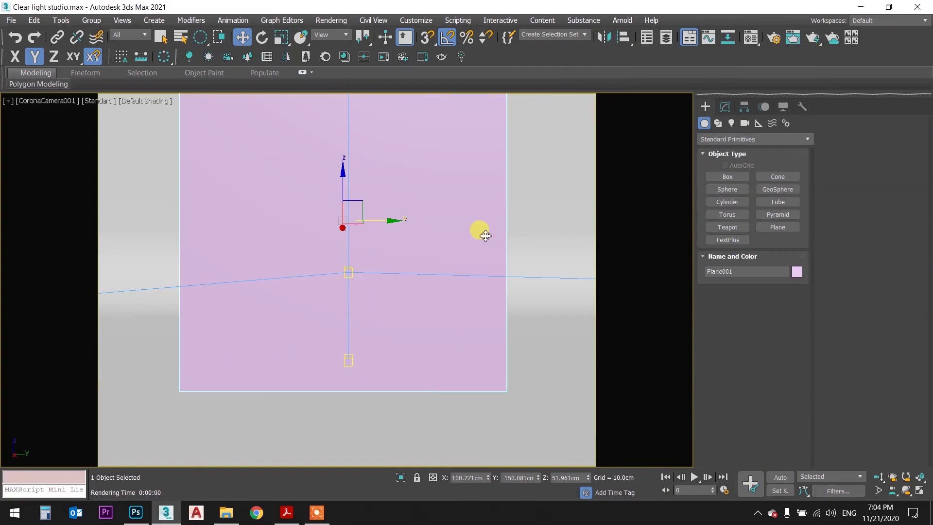
pyautogui.press('Delete')
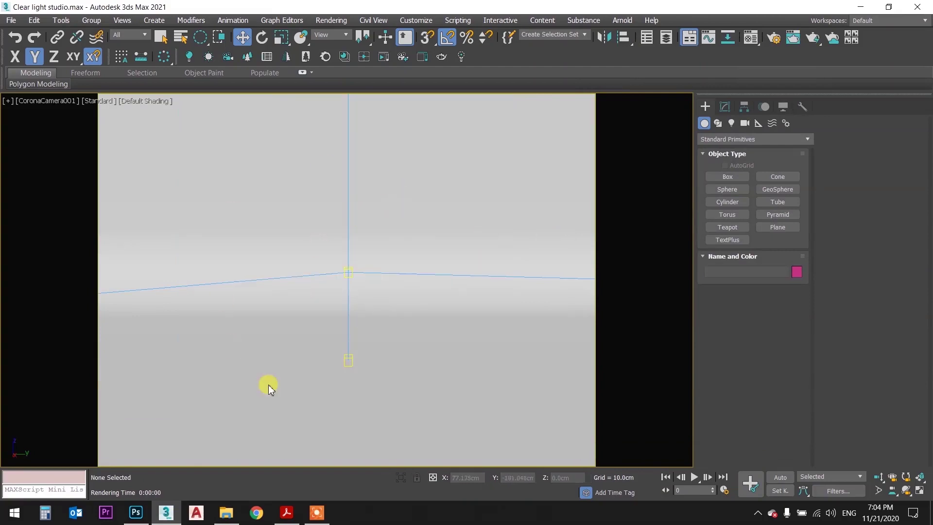
# Switch to the top view of the Clear light studio.
pyautogui.press('t')
pyautogui.scroll(-5, 449, 226)
pyautogui.scroll(2, 447, 228)
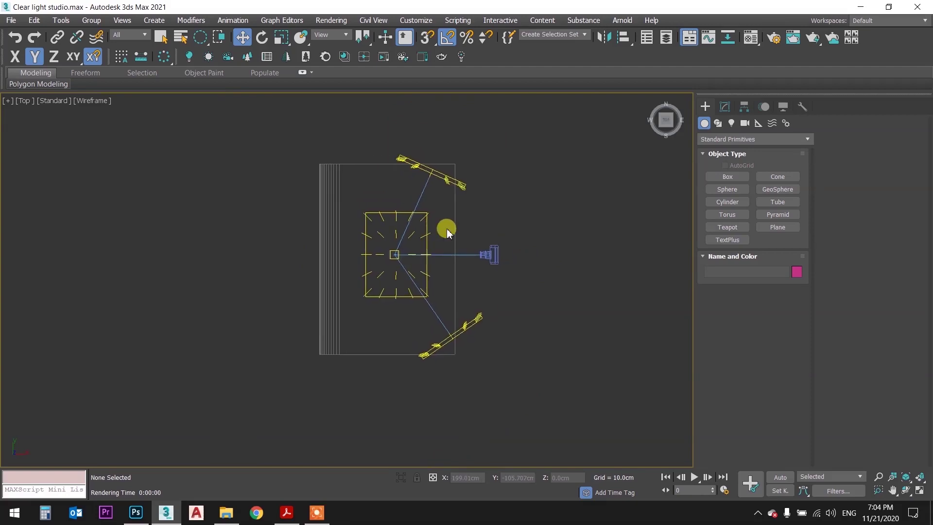
pyautogui.click(11, 20)
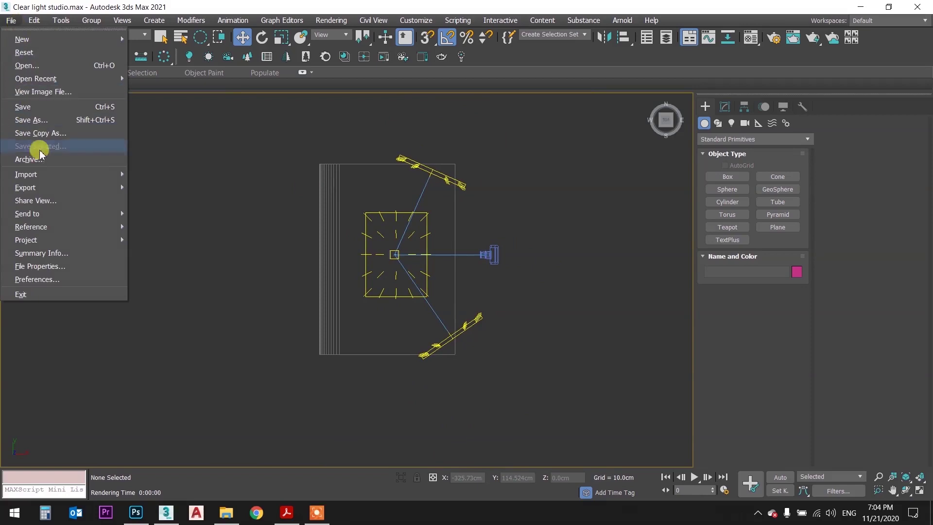
# Merge only the [flowers] group from Plant & candle models.max in the Lecture 8 folder.
pyautogui.click(168, 188)
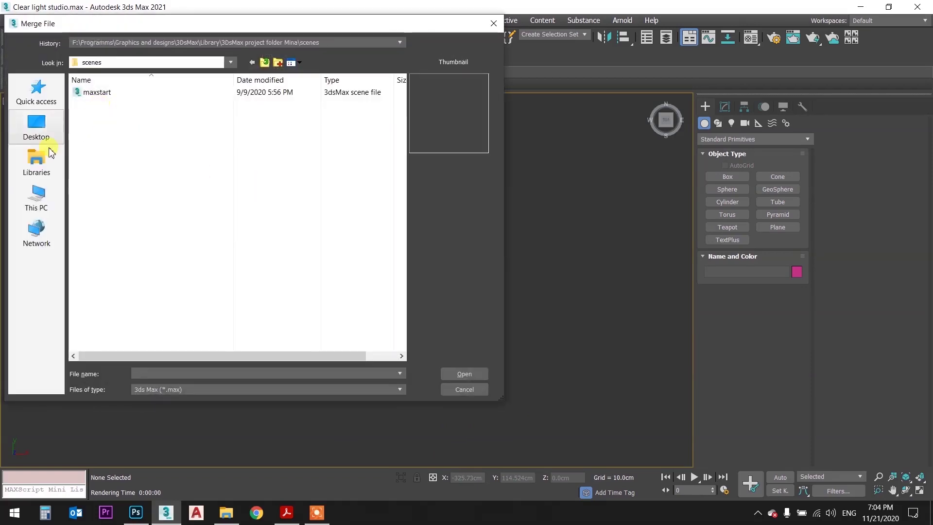
pyautogui.click(36, 129)
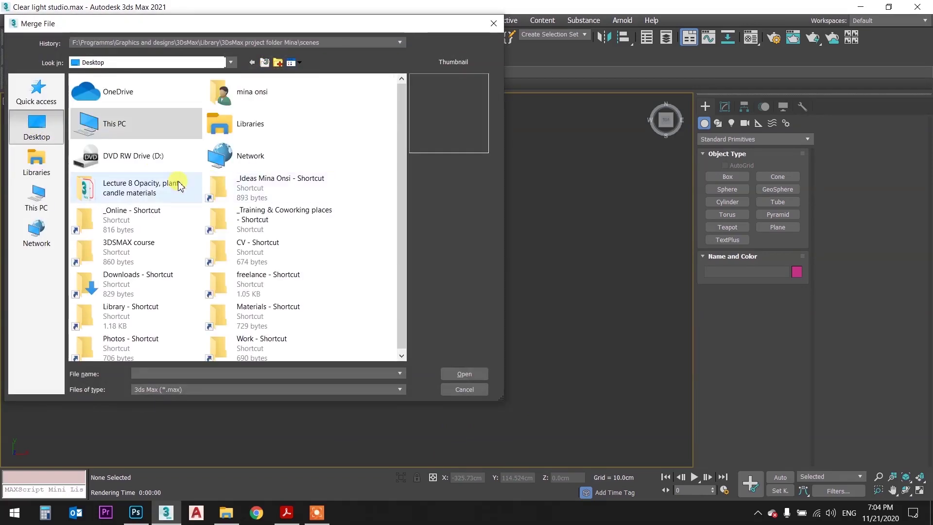
pyautogui.doubleClick(179, 186)
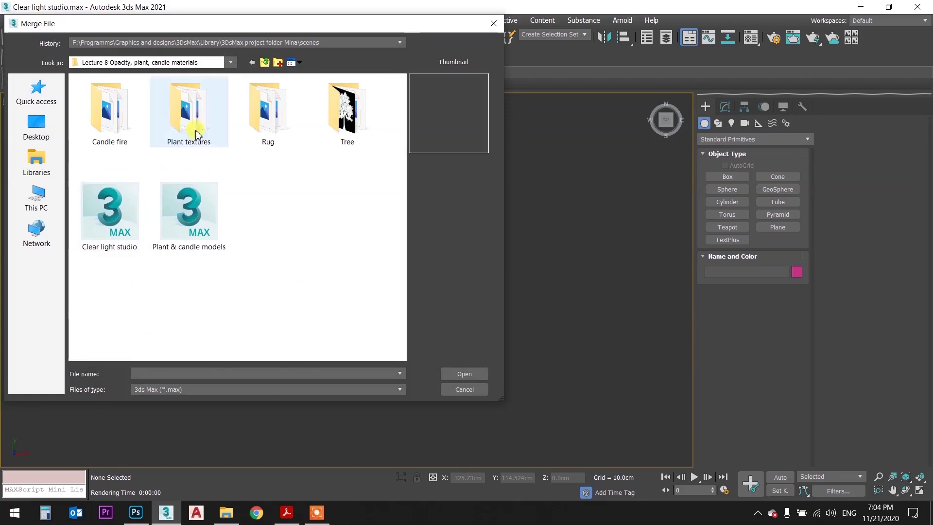
pyautogui.click(214, 208)
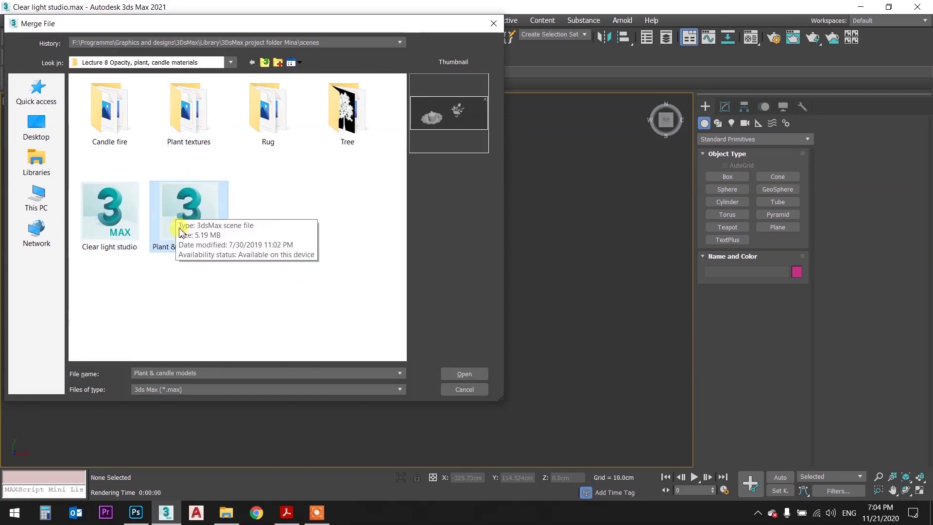
pyautogui.click(476, 372)
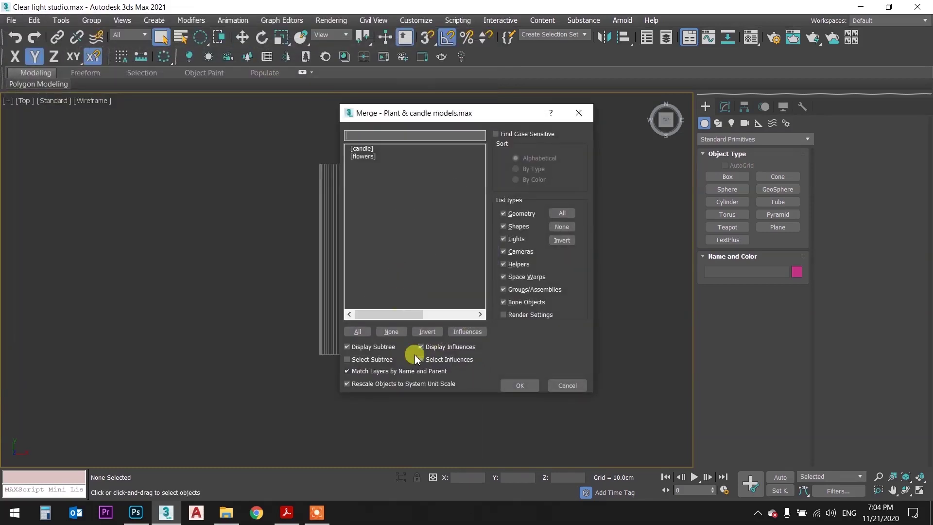
pyautogui.click(369, 149)
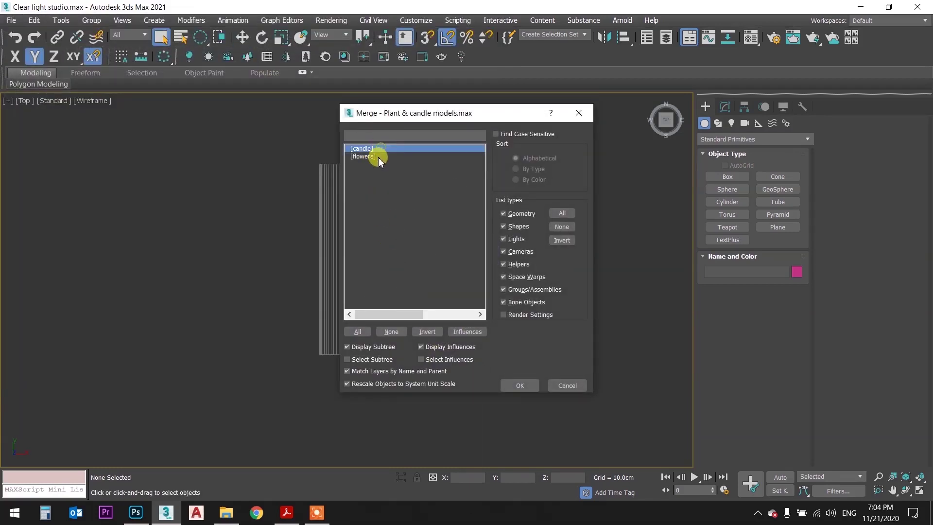
pyautogui.click(383, 156)
pyautogui.click(527, 391)
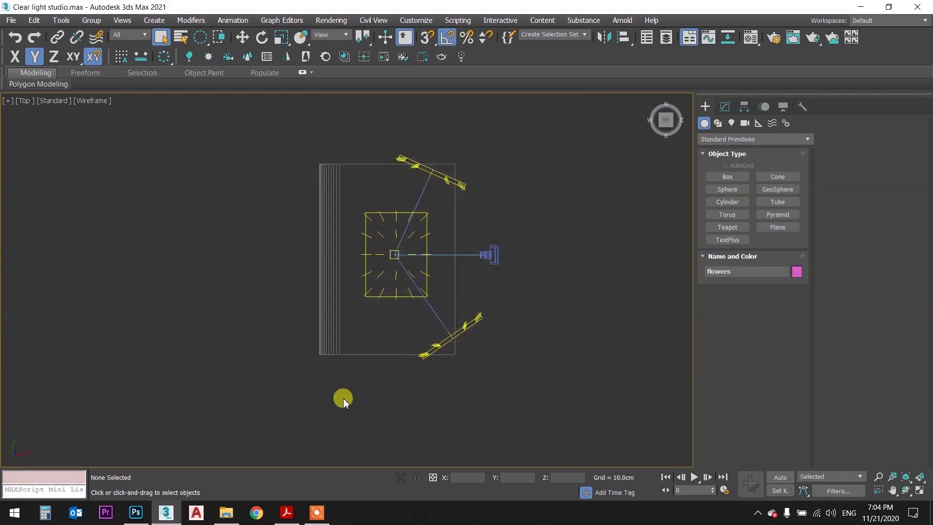
# Move the flowers group to the centre of the pot, checking it in the CoronaCamera001 view.
pyautogui.moveTo(308, 275)
pyautogui.mouseDown(button='middle')
pyautogui.moveTo(330, 217)
pyautogui.moveTo(332, 230)
pyautogui.mouseUp(button='middle')
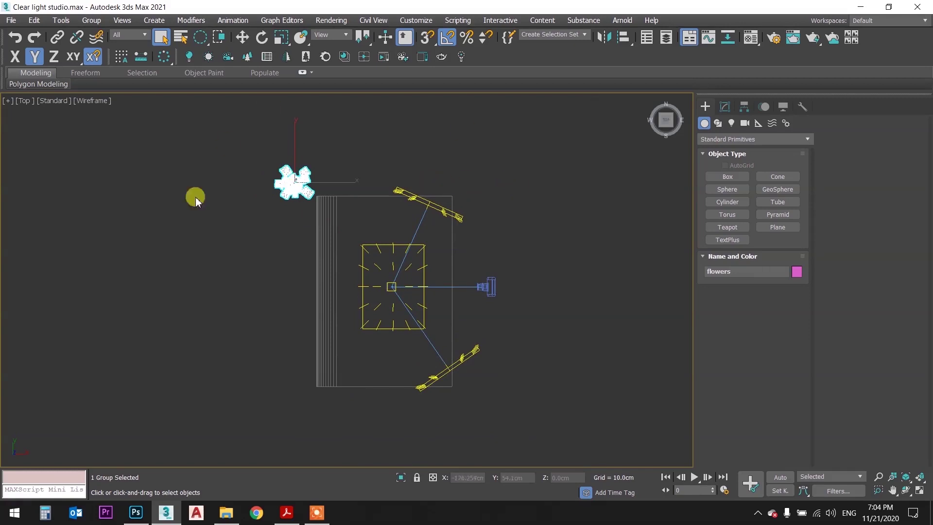
pyautogui.press('w')
pyautogui.moveTo(275, 185); pyautogui.dragTo(409, 273)
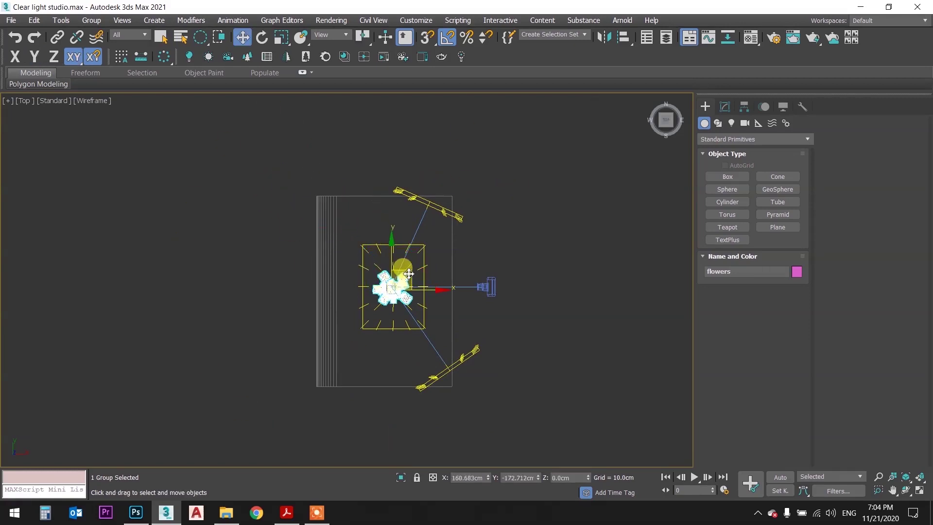
pyautogui.hotkey('ctrl', 'z')
pyautogui.moveTo(315, 169); pyautogui.dragTo(414, 275)
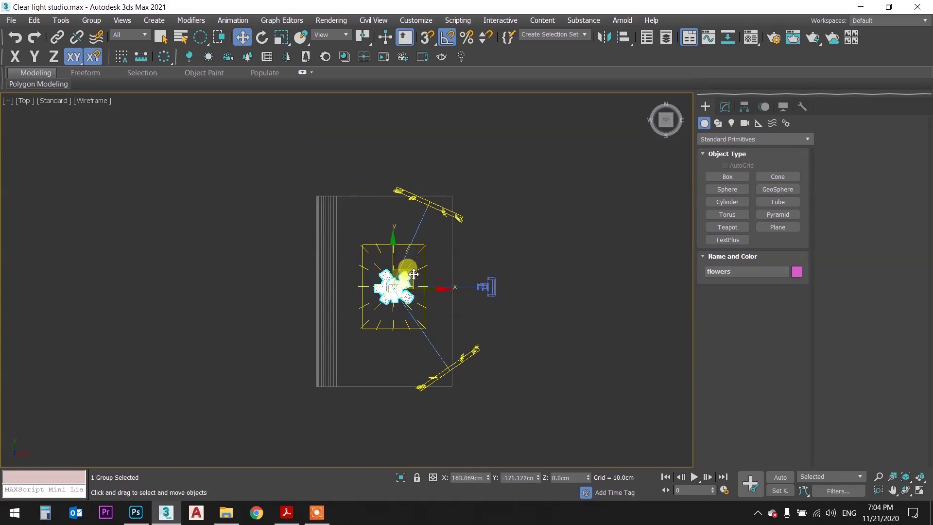
pyautogui.press('c')
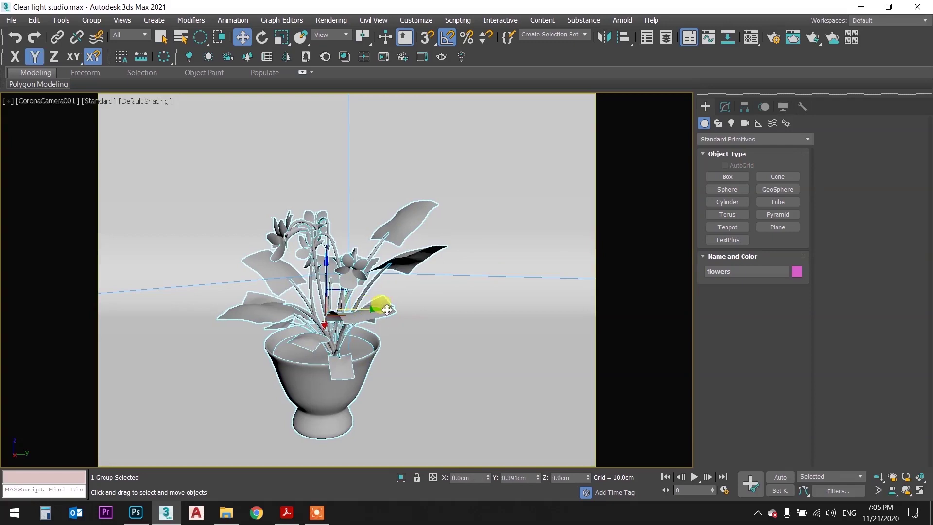
pyautogui.moveTo(372, 308); pyautogui.dragTo(421, 310)
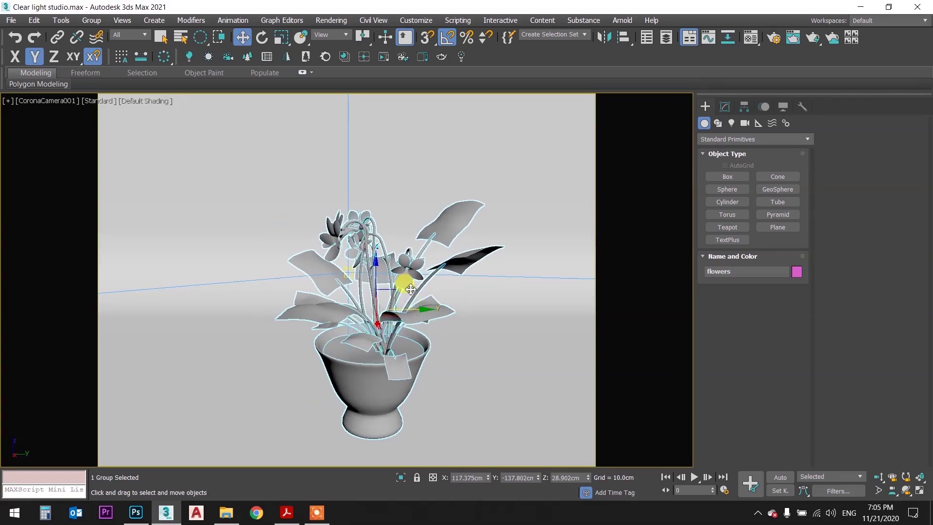
pyautogui.moveTo(374, 280)
pyautogui.mouseDown(button='middle')
pyautogui.moveTo(360, 264)
pyautogui.moveTo(360, 274)
pyautogui.mouseUp(button='middle')
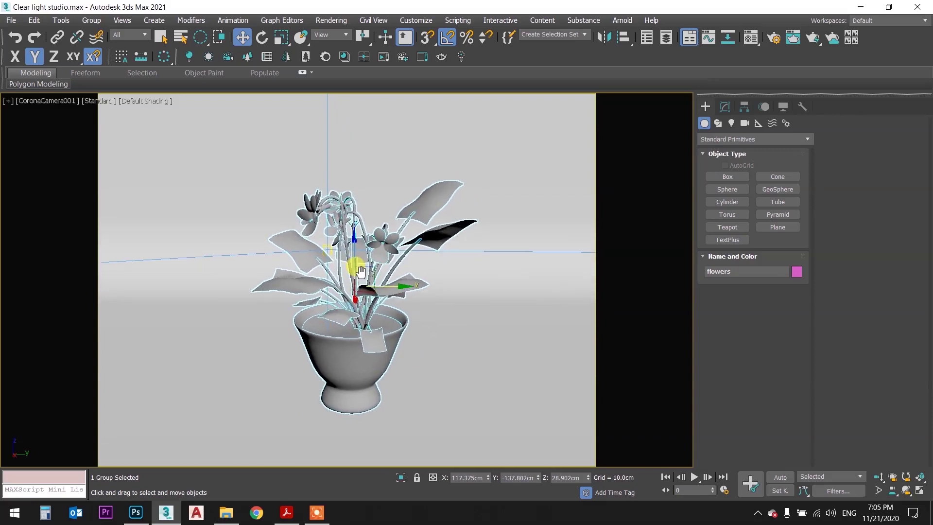
# Rotate the flowers group about 40° around its Z axis to face the camera.
pyautogui.press('e')
pyautogui.moveTo(349, 303); pyautogui.dragTo(357, 301)
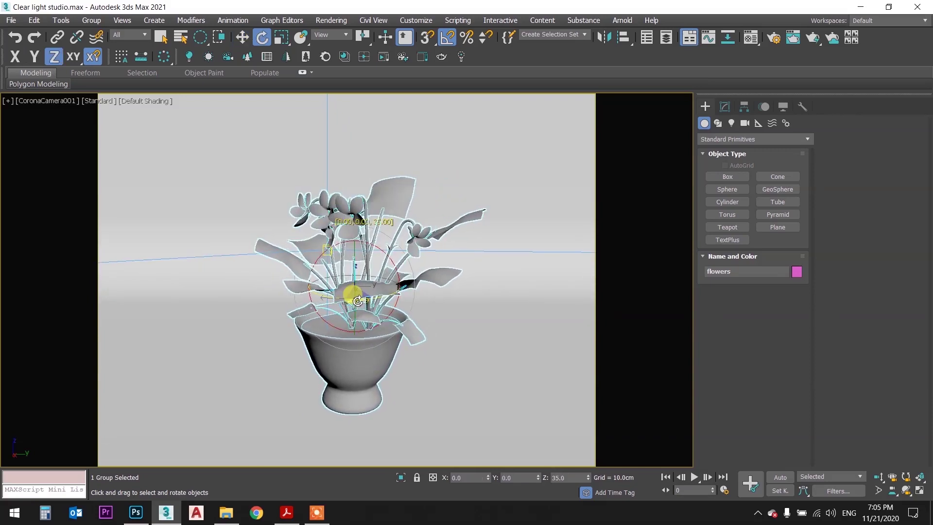
pyautogui.moveTo(358, 300); pyautogui.dragTo(414, 284)
pyautogui.moveTo(375, 297); pyautogui.dragTo(359, 297)
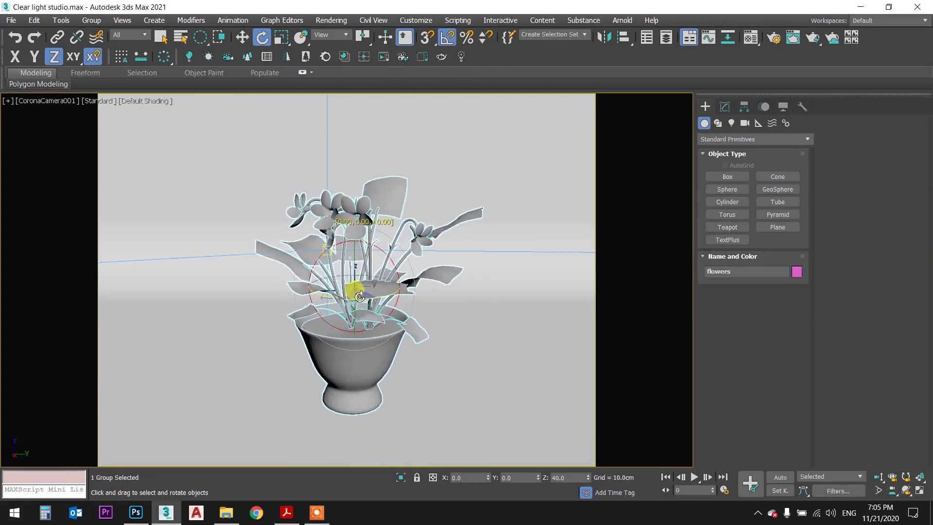
# Open the flowers group so its parts become separately selectable.
pyautogui.press('q')
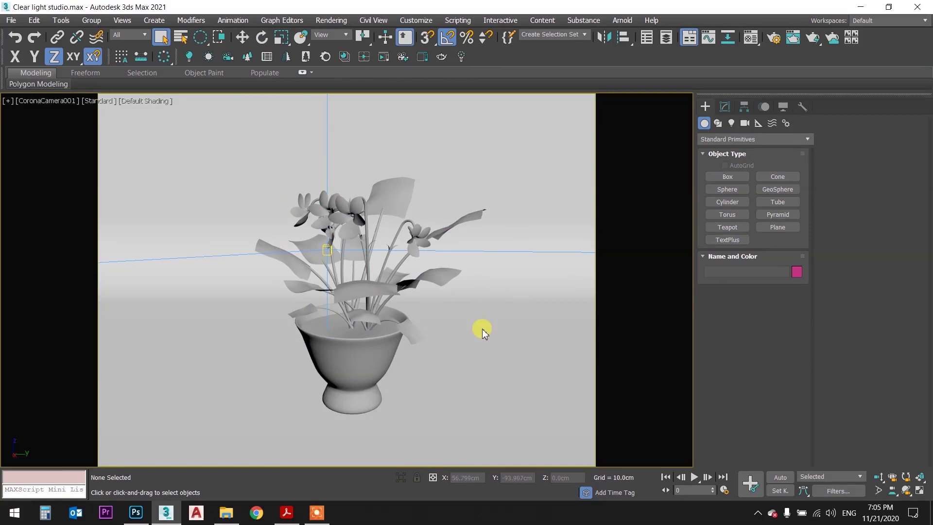
pyautogui.click(346, 348)
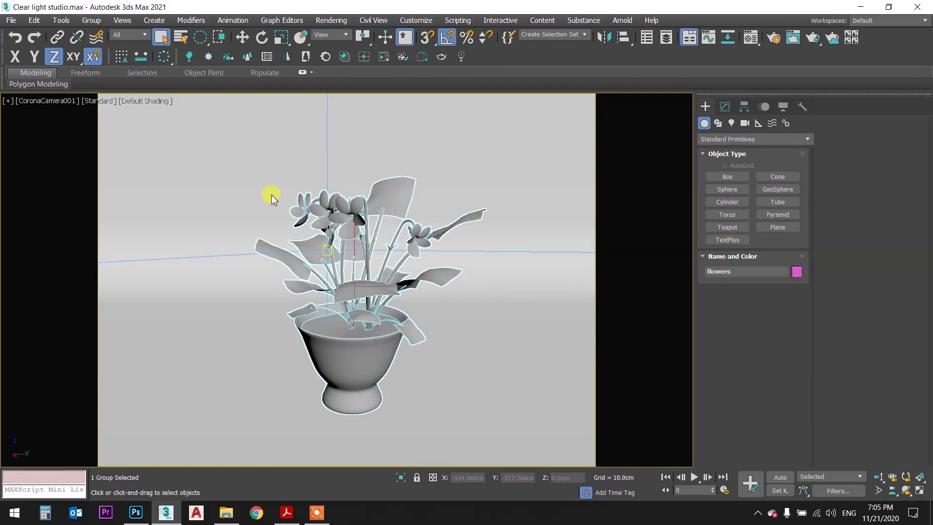
pyautogui.click(91, 20)
pyautogui.click(112, 67)
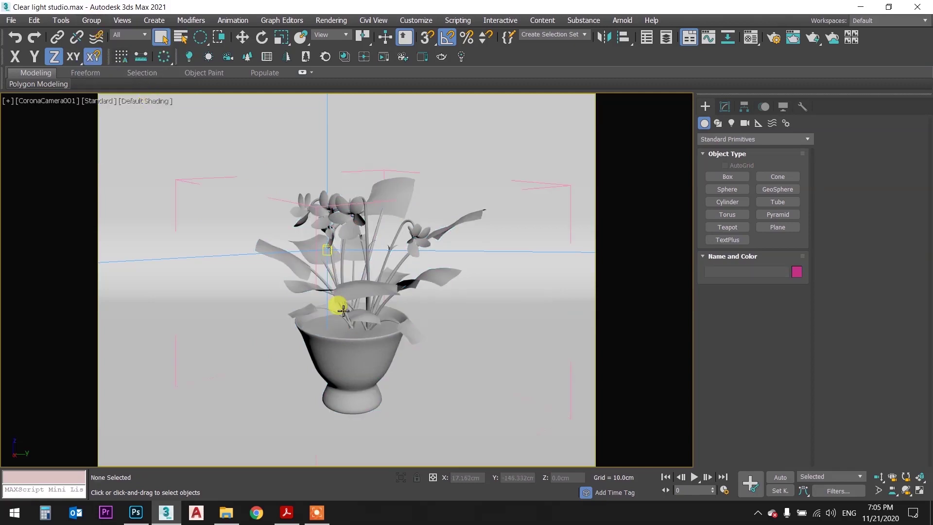
# Check each part individually (pot, rim surface, stems, leaves, flower heads), then deselect.
pyautogui.click(351, 338)
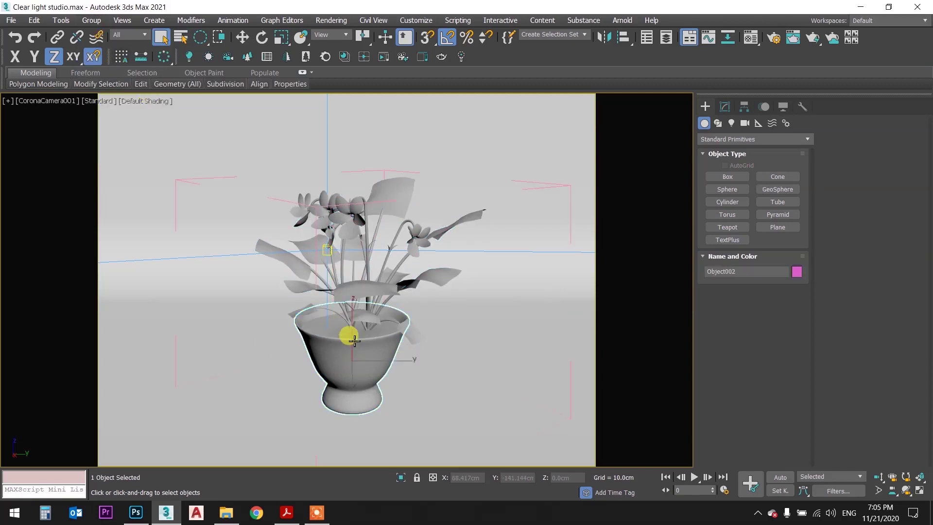
pyautogui.click(332, 328)
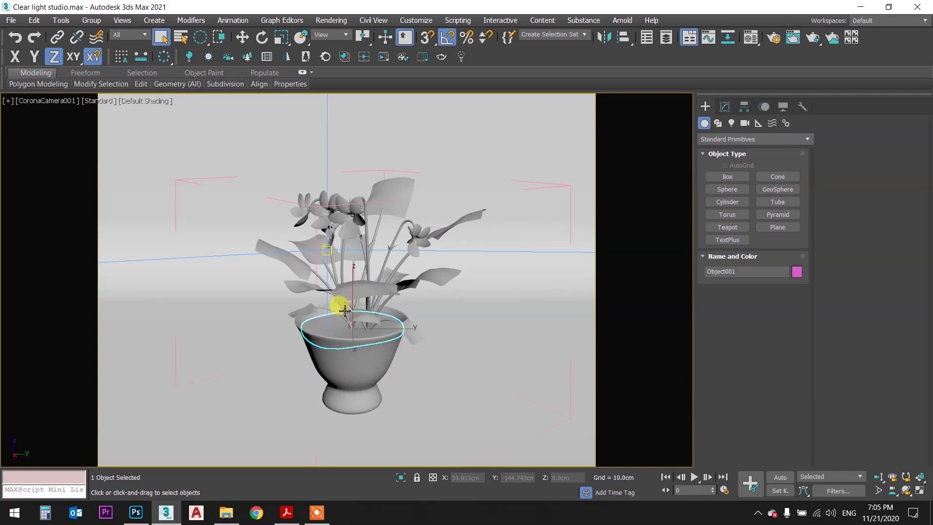
pyautogui.click(335, 276)
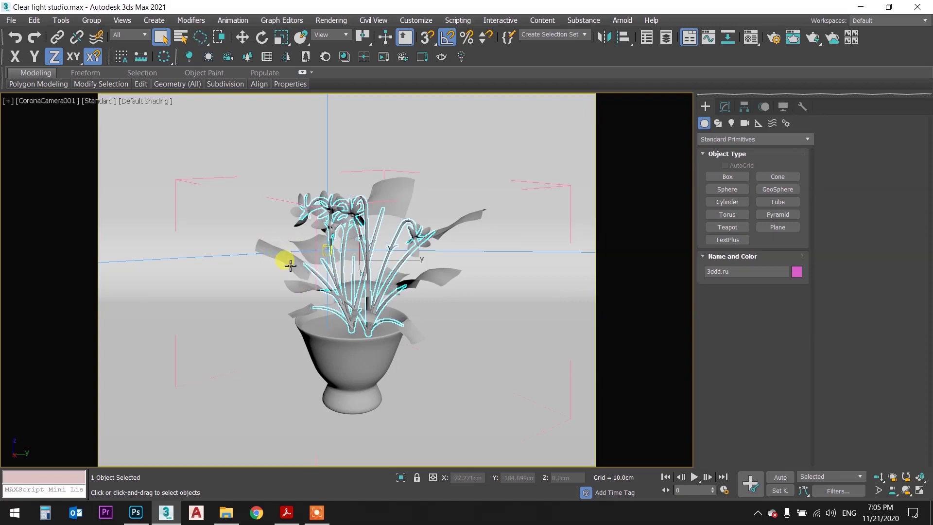
pyautogui.click(290, 265)
pyautogui.click(302, 213)
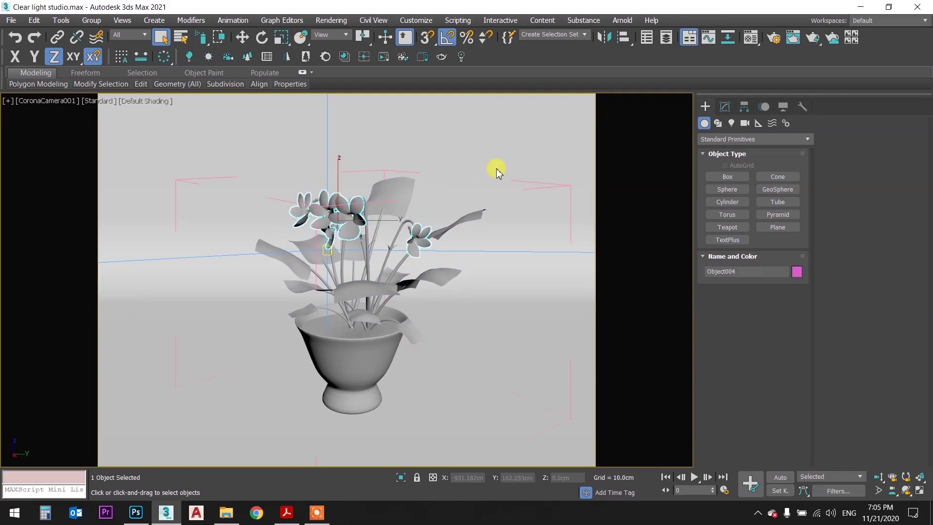
pyautogui.click(496, 171)
# View Plant textures as extra large icons, pick ah_eg_pot04, and return to 3ds Max.
pyautogui.click(226, 512)
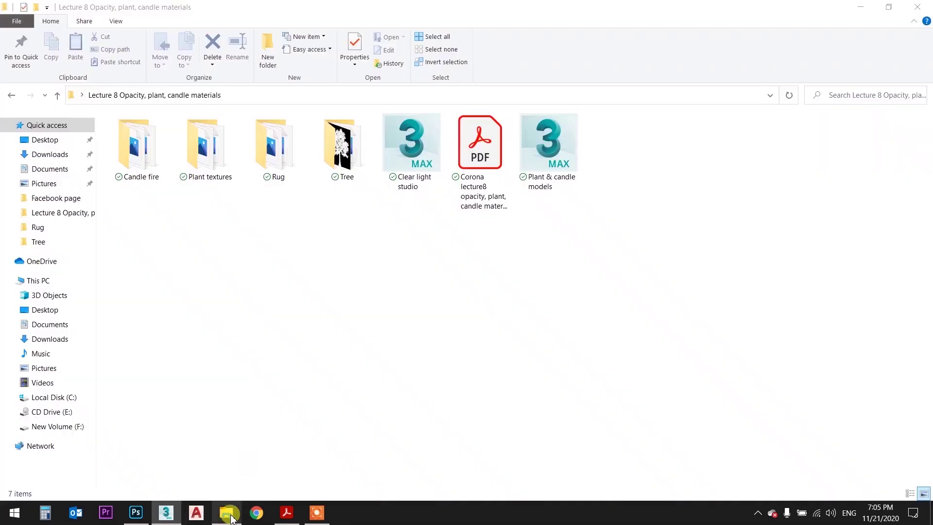
pyautogui.doubleClick(226, 177)
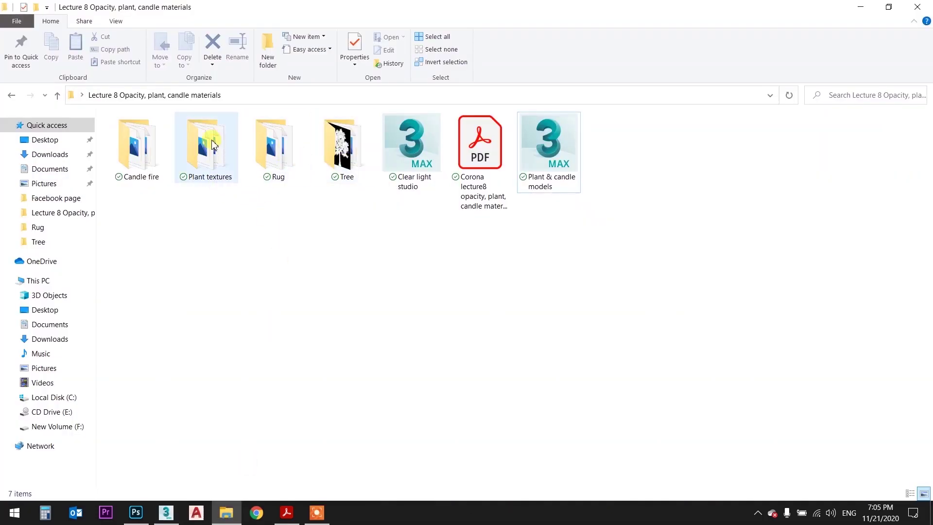
pyautogui.rightClick(216, 236)
pyautogui.moveTo(246, 244)
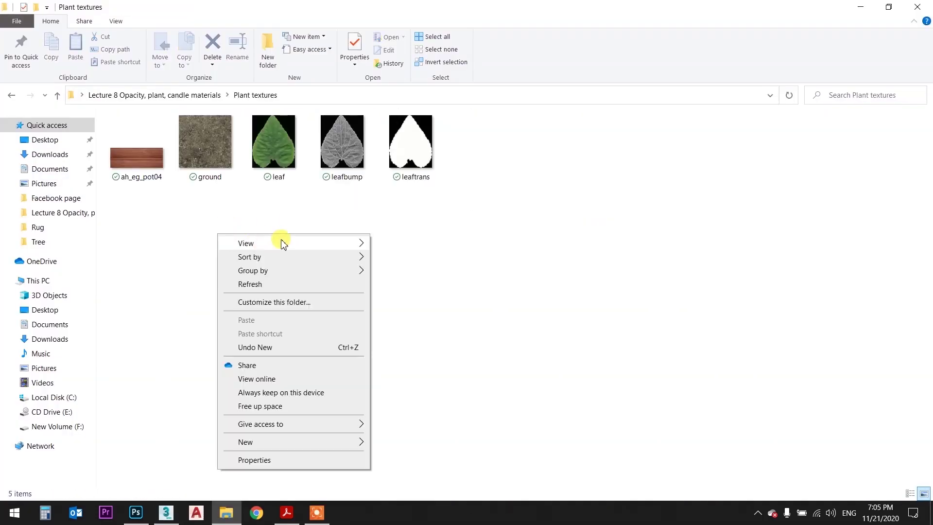
pyautogui.click(404, 241)
pyautogui.click(164, 189)
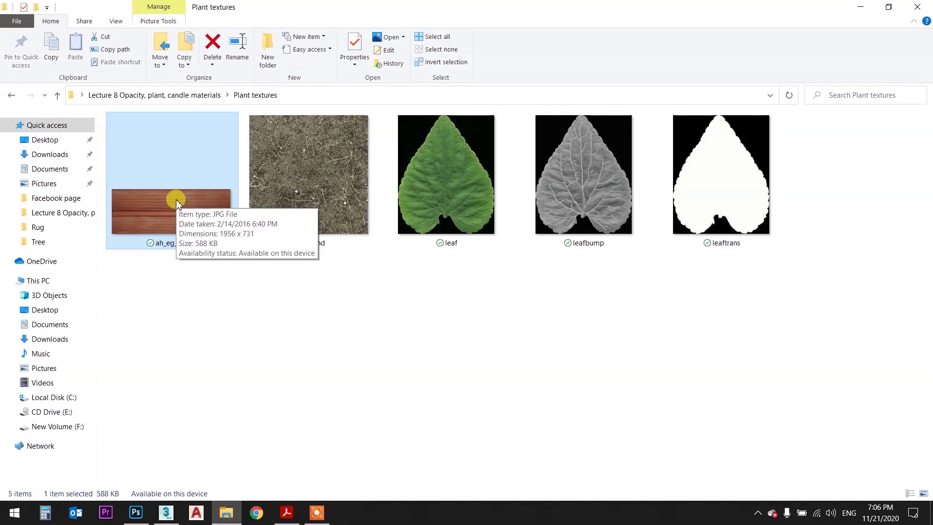
pyautogui.click(165, 512)
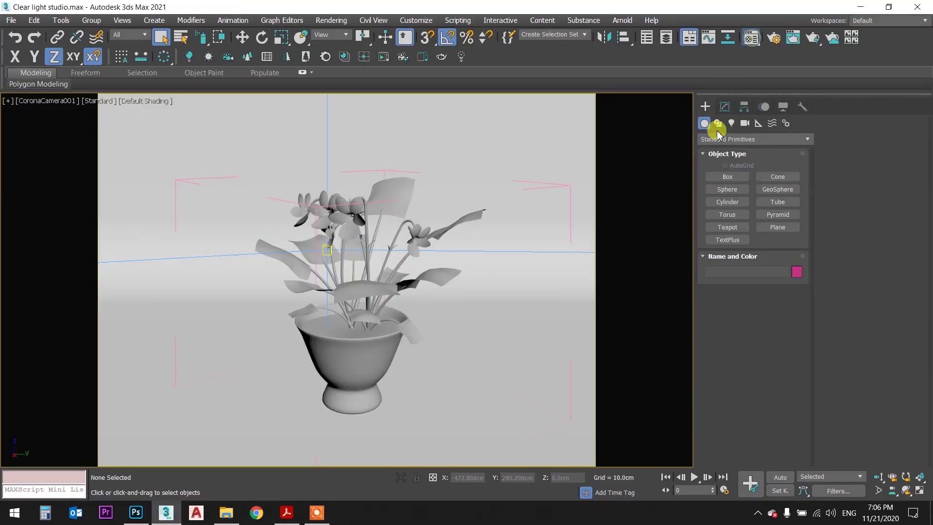
# Create a new CoronaMtl material in a Material Editor slot.
pyautogui.press('m')
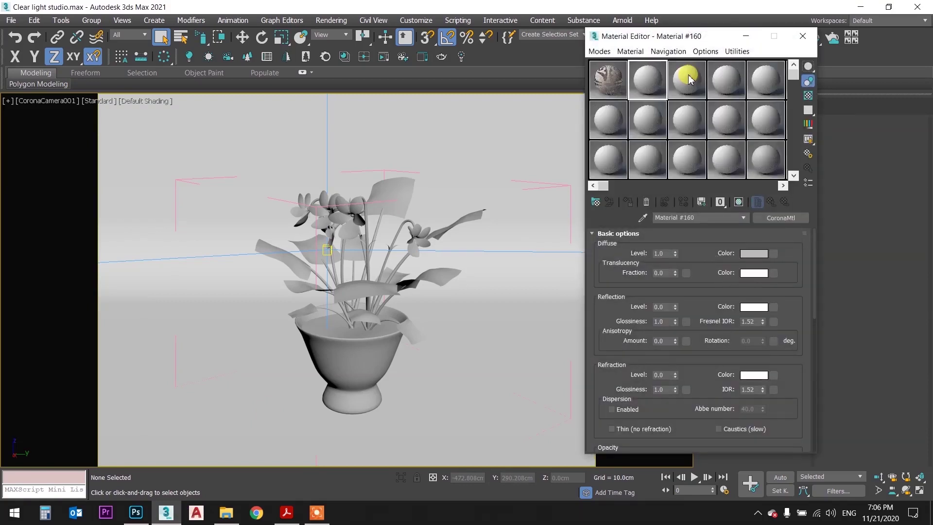
pyautogui.click(595, 202)
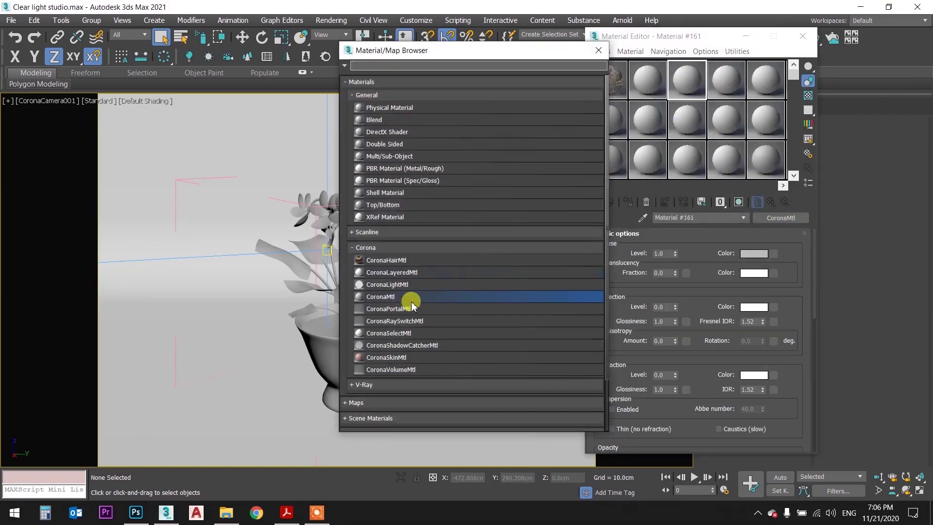
pyautogui.doubleClick(397, 297)
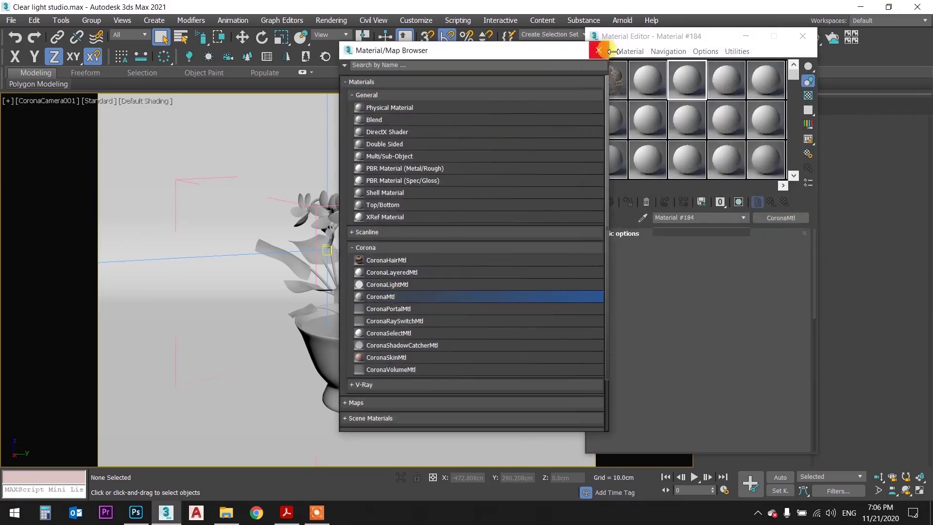
pyautogui.click(600, 50)
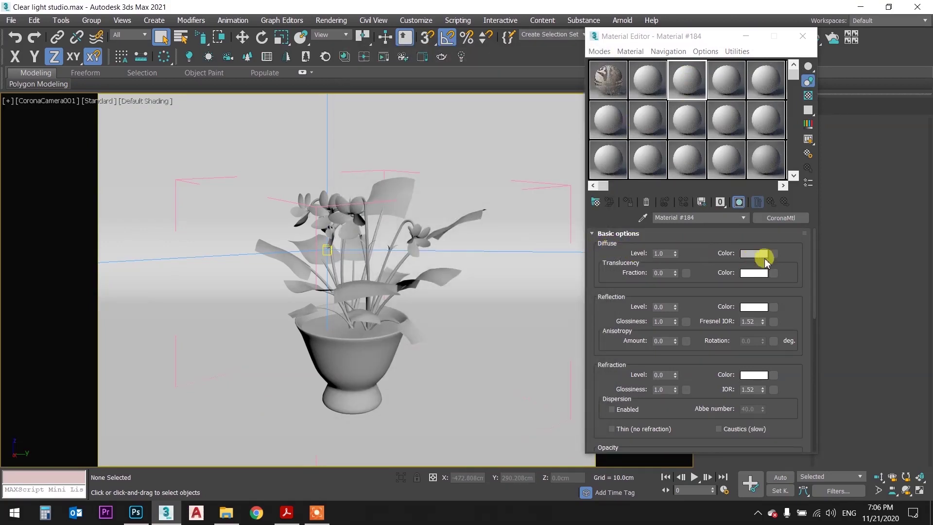
# Load Plant textures/ah_eg_pot04 as the material's diffuse bitmap.
pyautogui.click(771, 258)
pyautogui.doubleClick(394, 120)
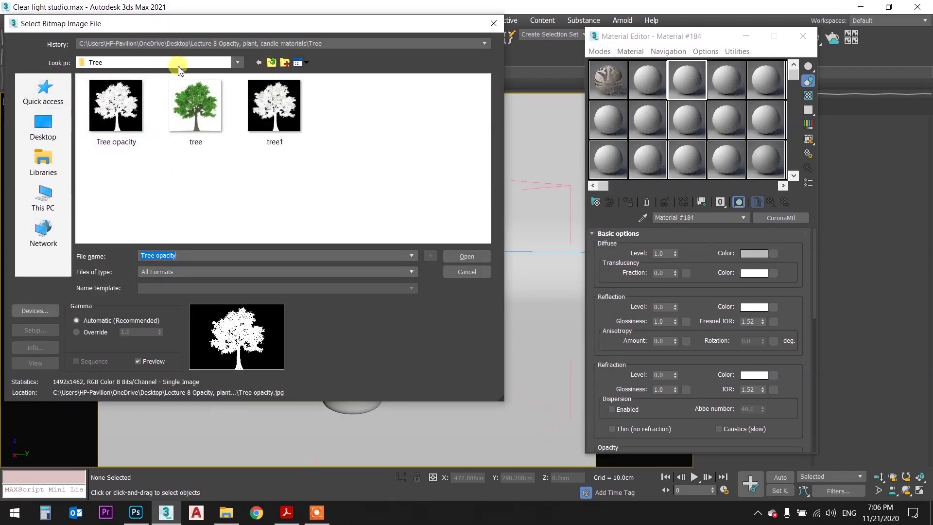
pyautogui.click(271, 62)
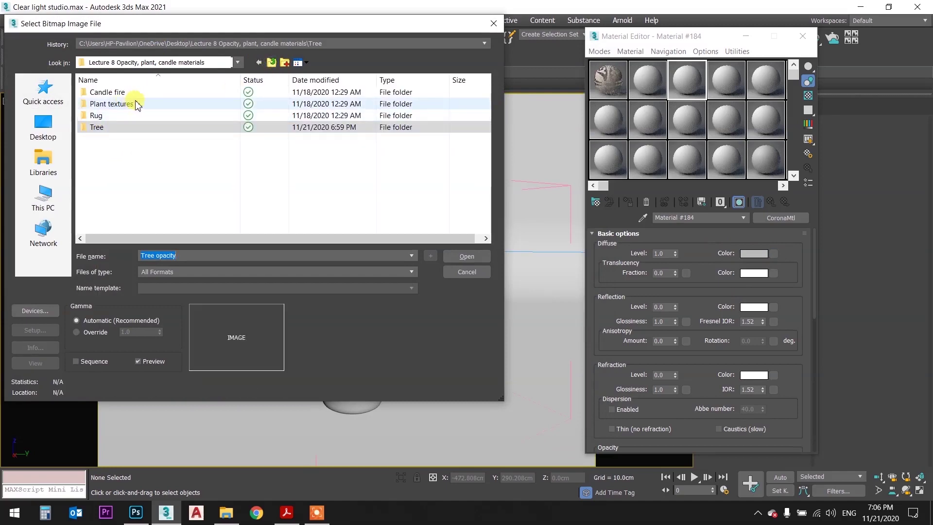
pyautogui.doubleClick(127, 103)
pyautogui.doubleClick(122, 118)
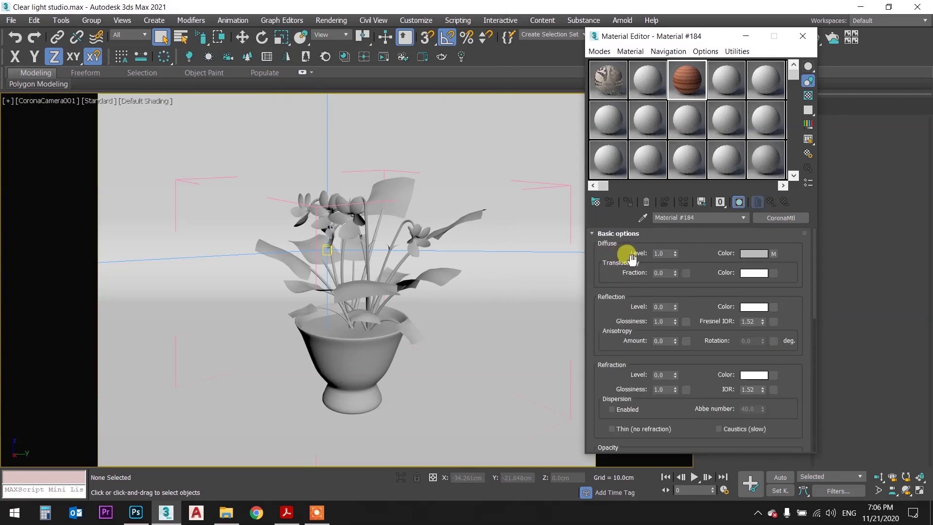
# Set the reflection level and reflection glossiness to 0.2.
pyautogui.click(665, 307)
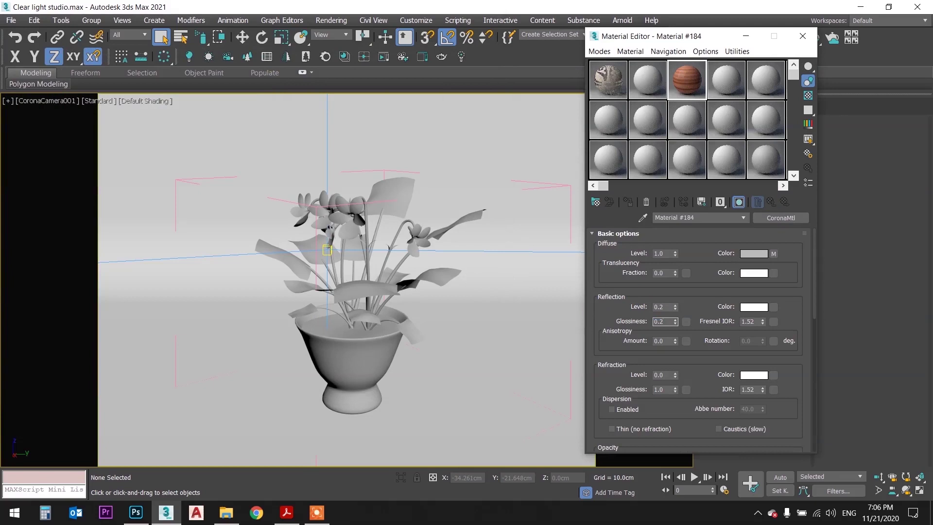
pyautogui.write('0.2')
pyautogui.click(623, 275)
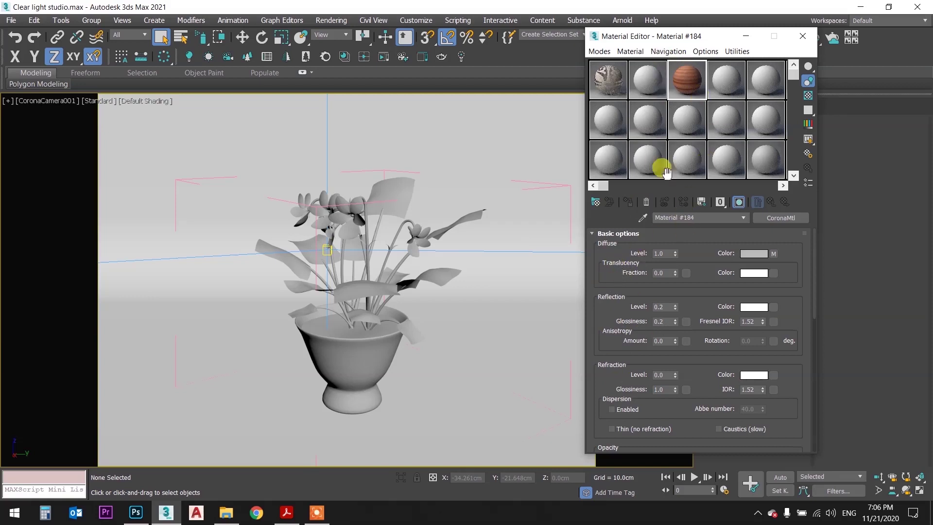
pyautogui.click(350, 356)
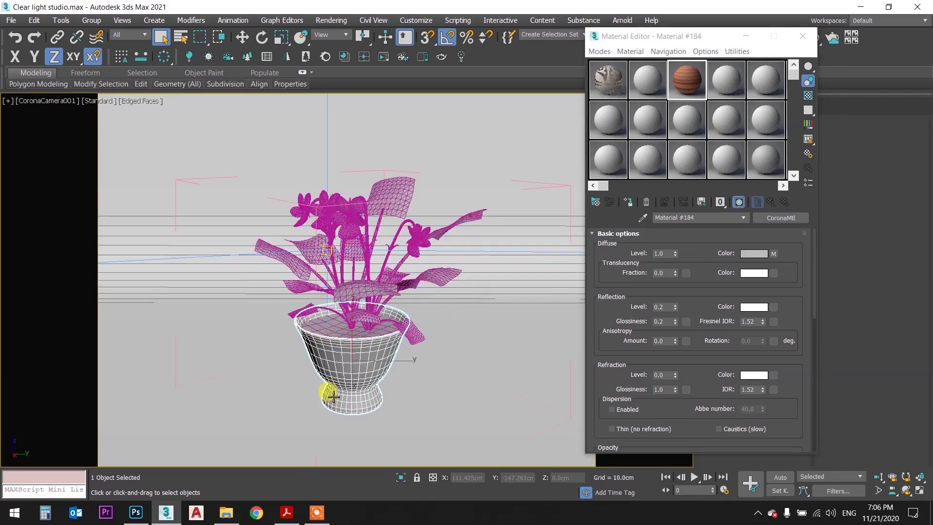
# Apply the wood material Material #184 to the flower pot.
pyautogui.click(685, 86)
pyautogui.click(629, 203)
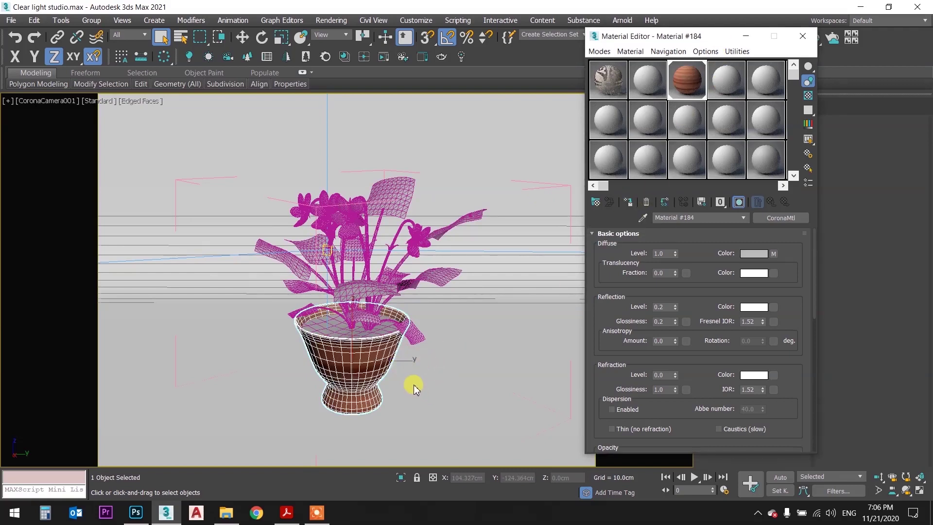
pyautogui.press('F4')
pyautogui.click(802, 37)
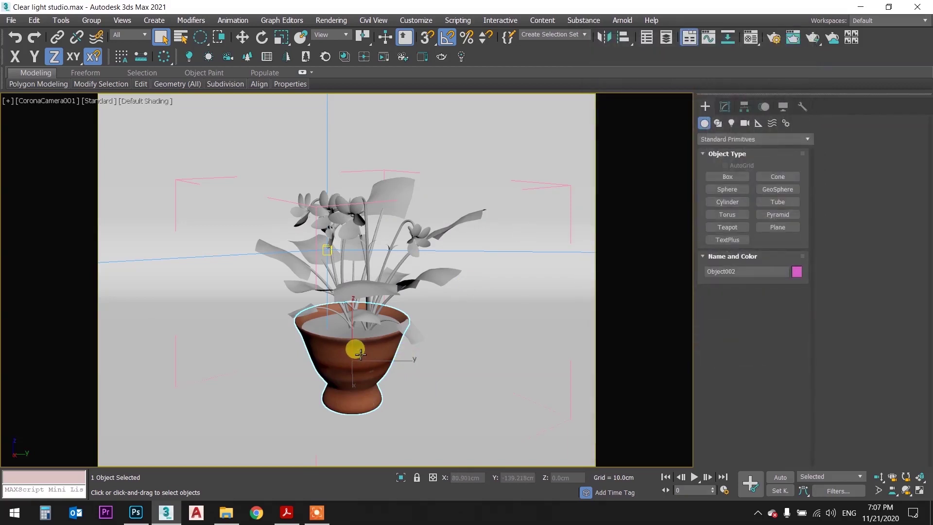
# Add a UVW Map modifier to the pot and fit a box gizmo around it.
pyautogui.click(725, 106)
pyautogui.click(756, 141)
pyautogui.write('uvw')
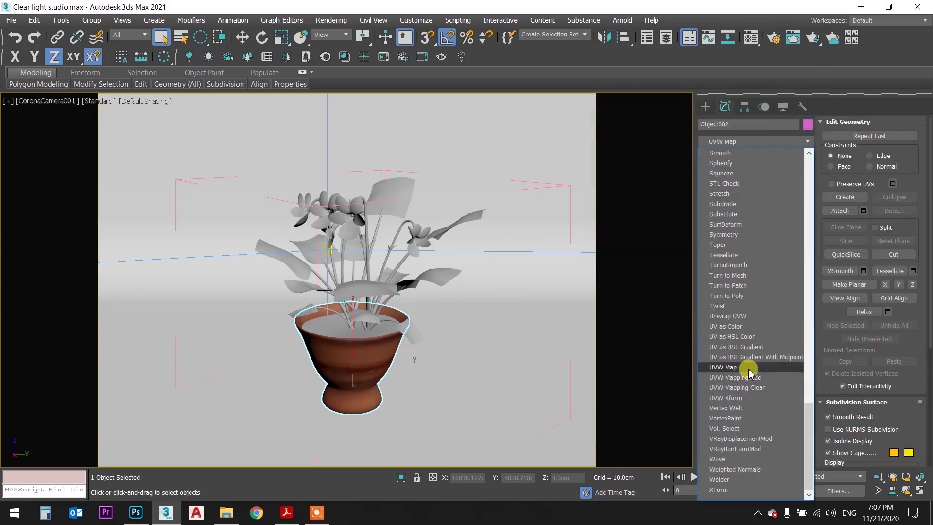
pyautogui.press('Return')
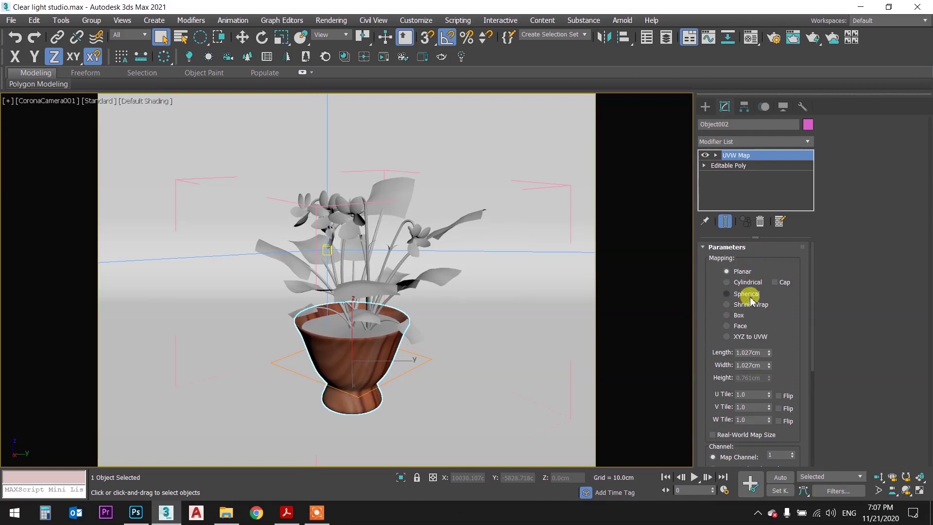
pyautogui.click(727, 314)
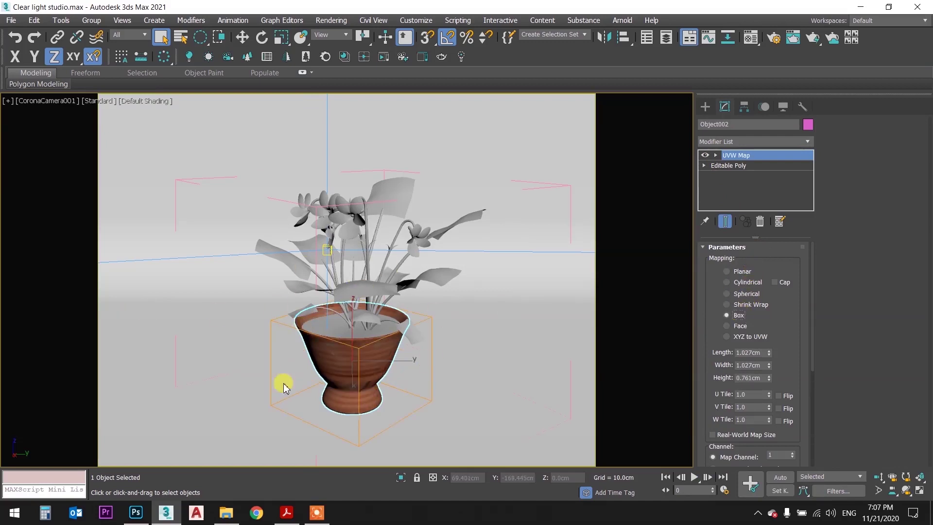
pyautogui.click(715, 155)
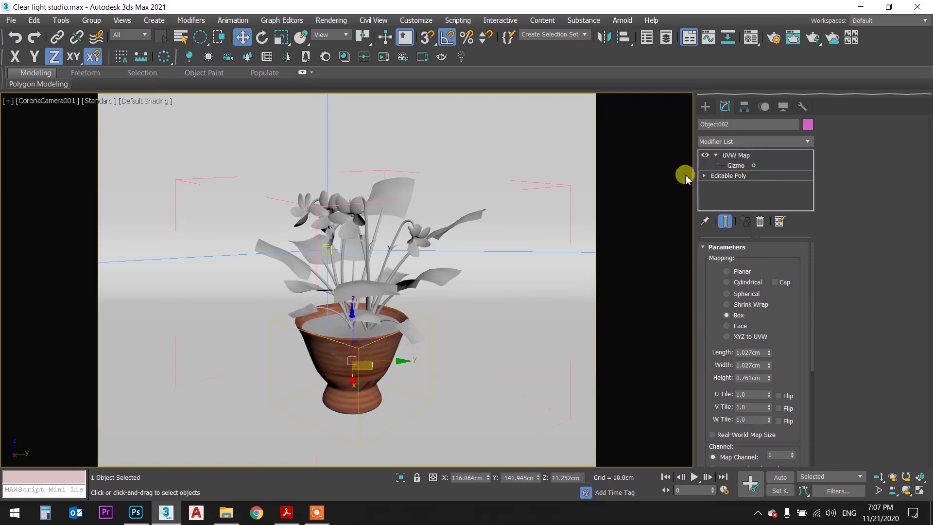
pyautogui.press('r')
pyautogui.moveTo(351, 355); pyautogui.dragTo(382, 424)
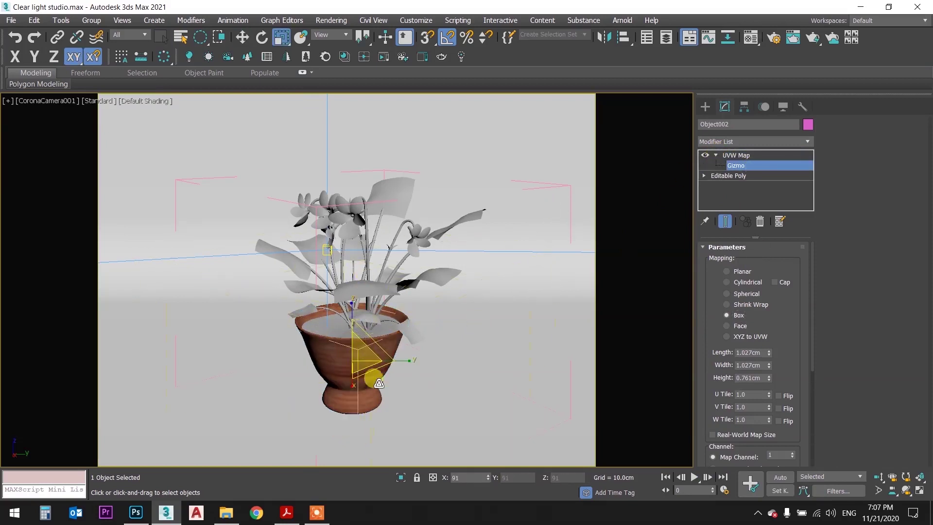
# Switch the mapping to cylindrical, enlarge the gizmo to 220% and raise it up the pot.
pyautogui.click(746, 283)
pyautogui.moveTo(350, 372); pyautogui.dragTo(358, 306)
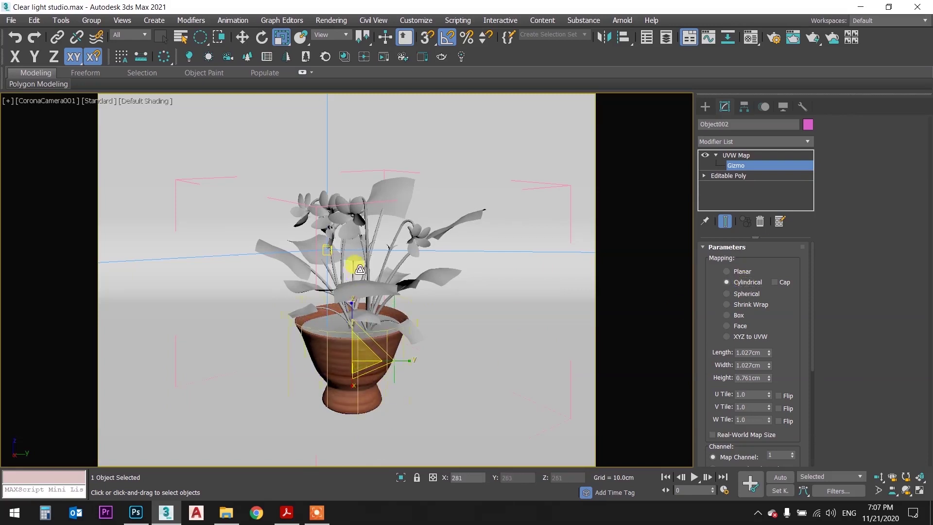
pyautogui.press('w')
pyautogui.moveTo(354, 313); pyautogui.dragTo(356, 277)
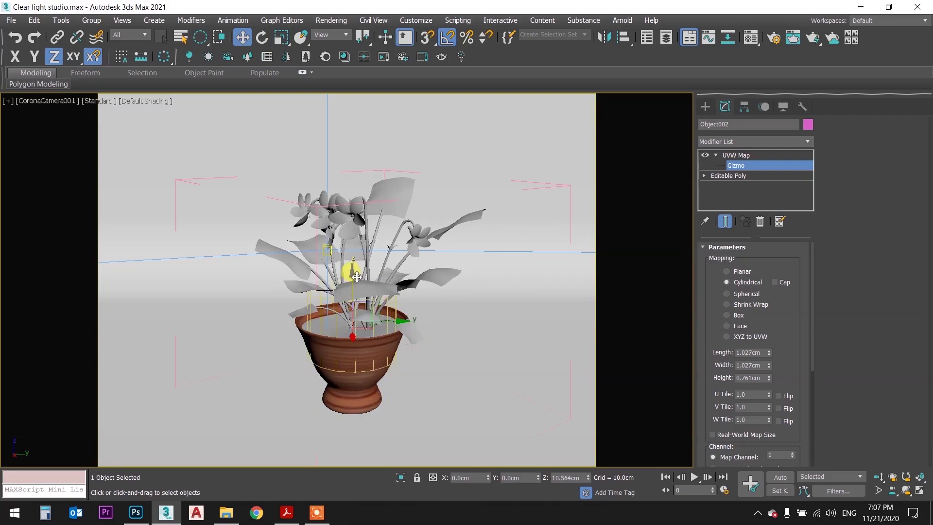
pyautogui.moveTo(356, 277); pyautogui.dragTo(356, 274)
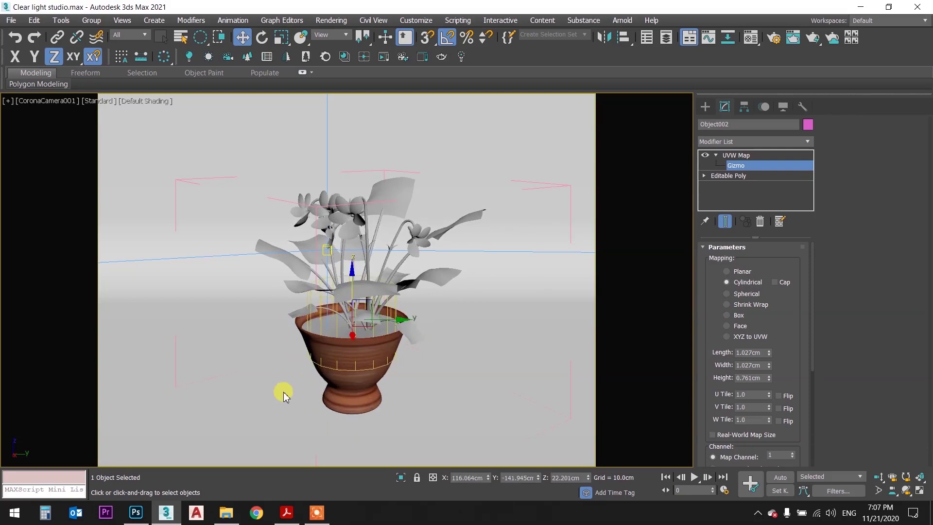
pyautogui.click(759, 156)
pyautogui.press('q')
pyautogui.click(324, 329)
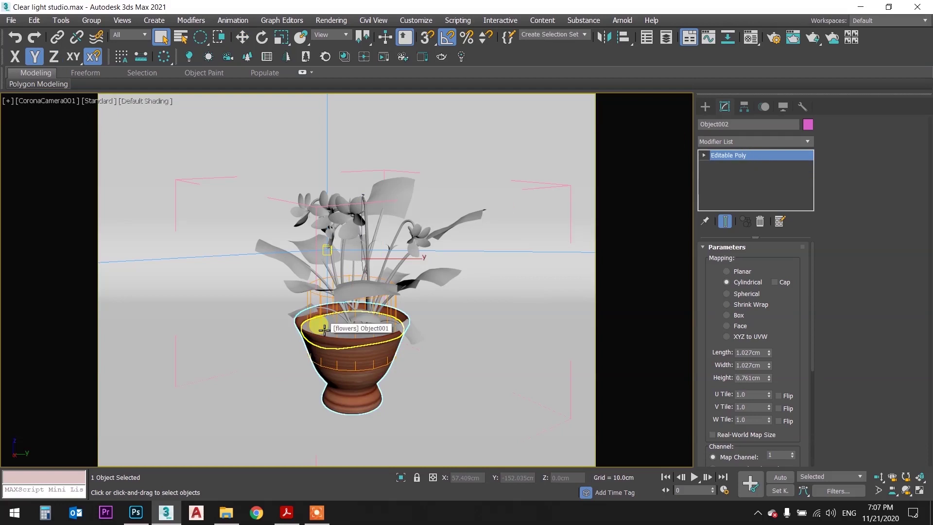
# Create CoronaMtl Material #185 in an empty slot, then select the ground texture in File Explorer.
pyautogui.click(752, 38)
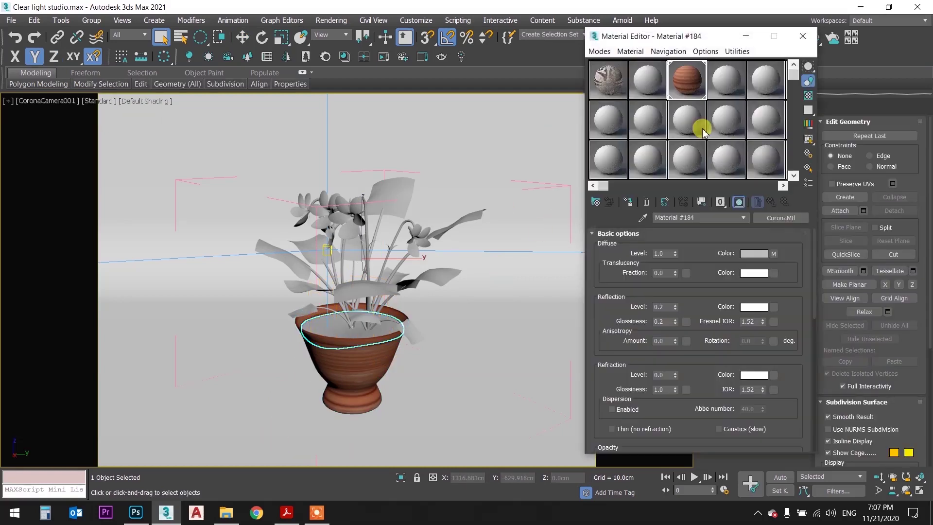
pyautogui.click(599, 233)
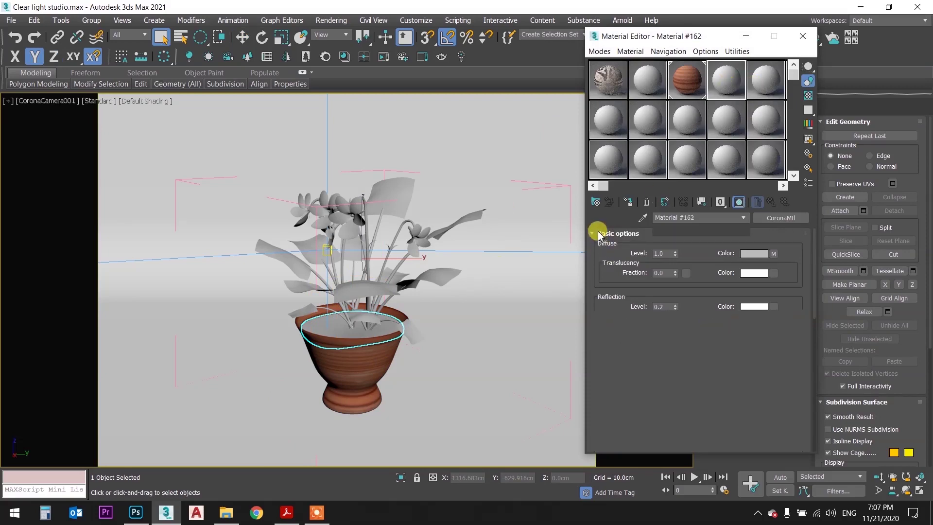
pyautogui.click(595, 203)
pyautogui.doubleClick(424, 301)
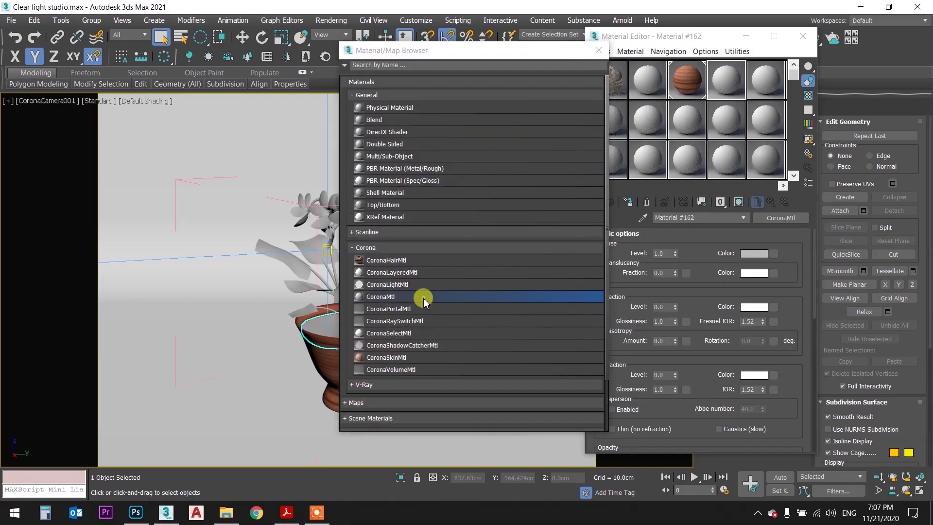
pyautogui.click(597, 50)
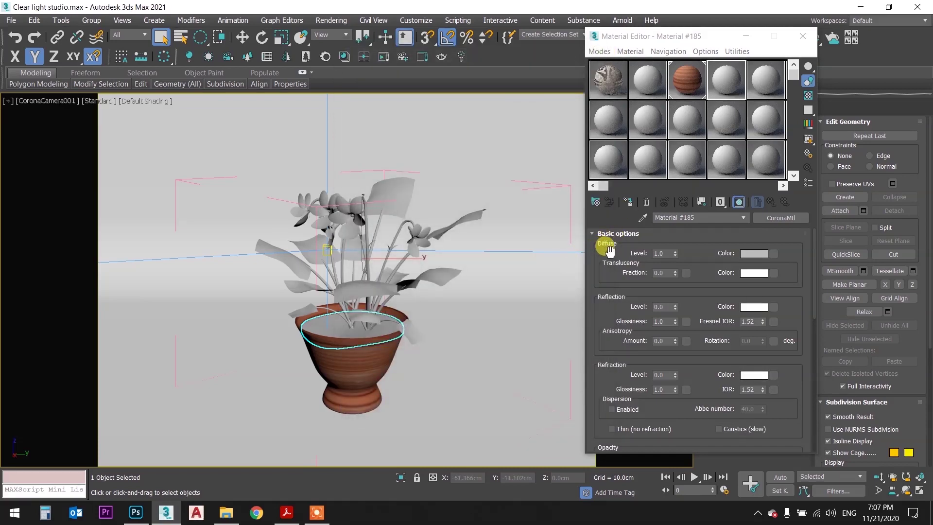
pyautogui.click(226, 513)
pyautogui.click(304, 198)
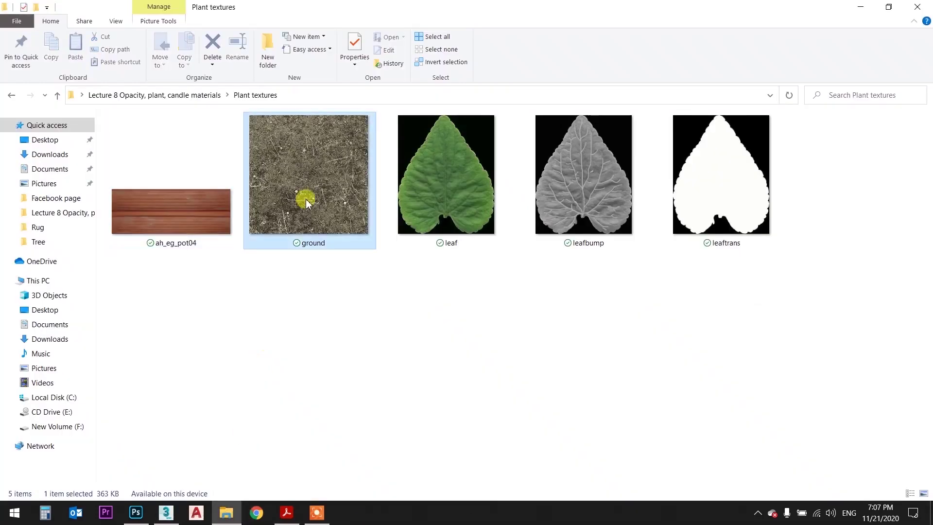
# Preview ground.jpg in Photos, close it, and return to 3ds Max.
pyautogui.doubleClick(322, 181)
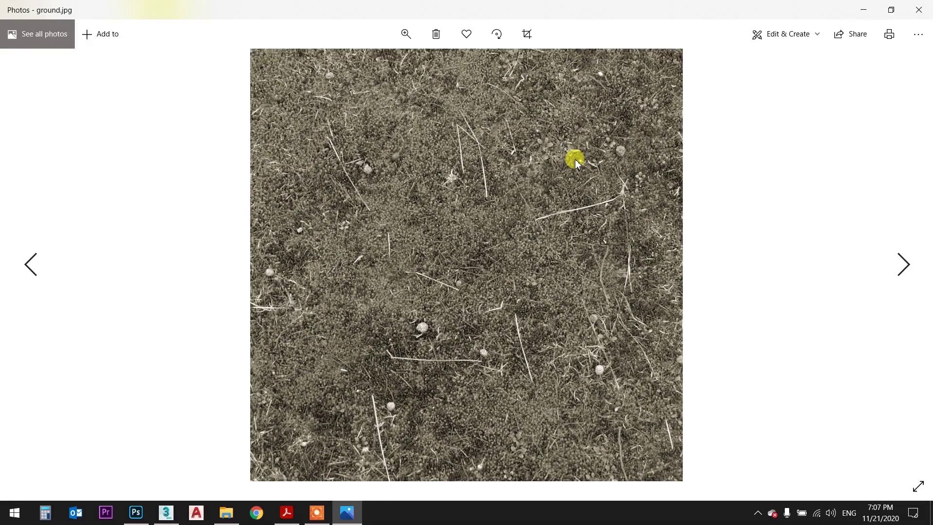
pyautogui.click(925, 3)
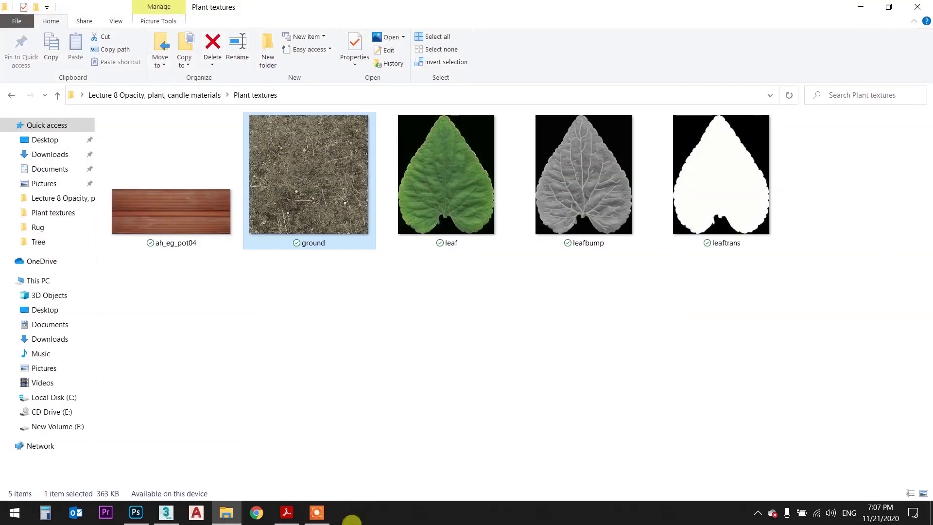
pyautogui.click(166, 512)
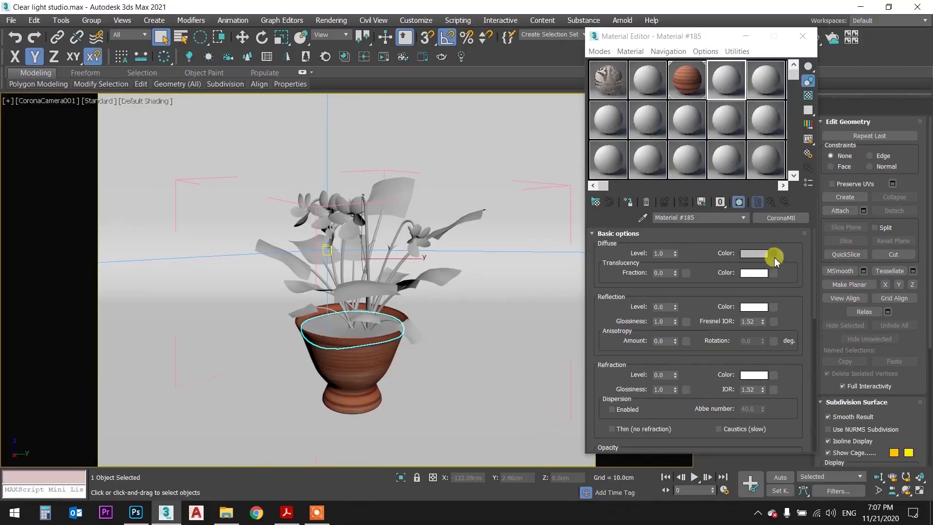
# Load ground.jpg as a Bitmap in the soil material's Diffuse map slot.
pyautogui.click(773, 253)
pyautogui.doubleClick(381, 117)
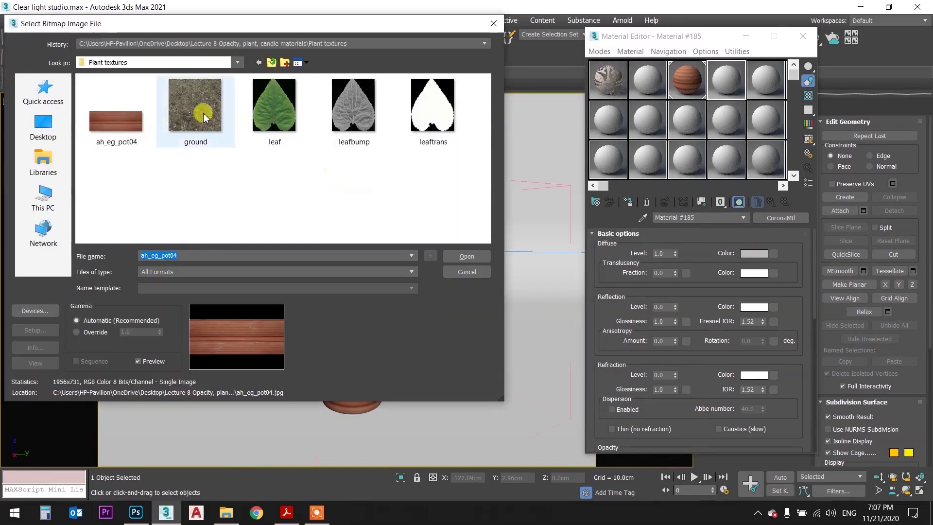
pyautogui.doubleClick(292, 117)
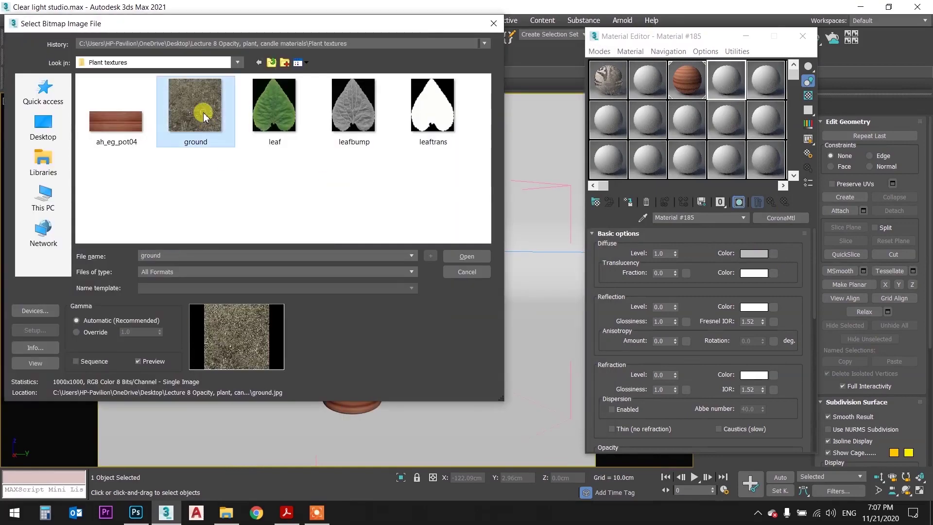
pyautogui.click(772, 203)
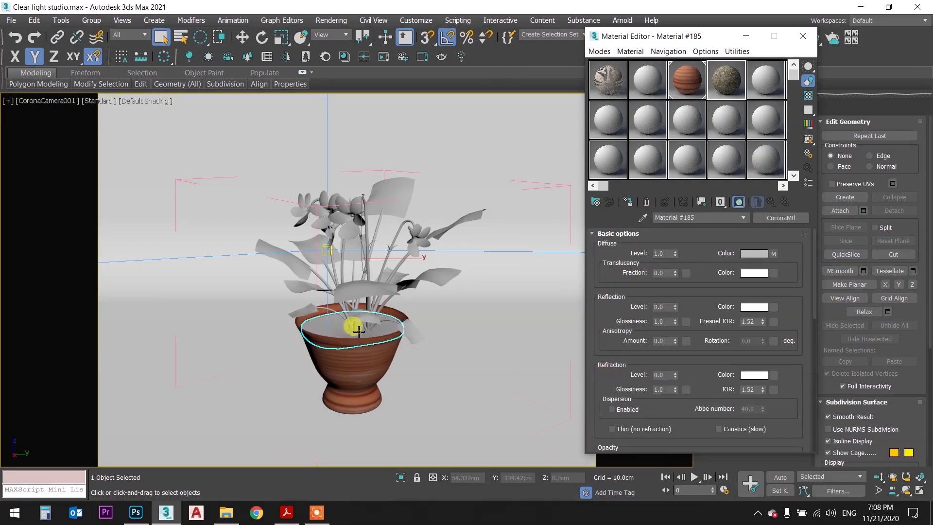
# Assign the ground-textured soil material to the selected soil in the pot.
pyautogui.click(314, 514)
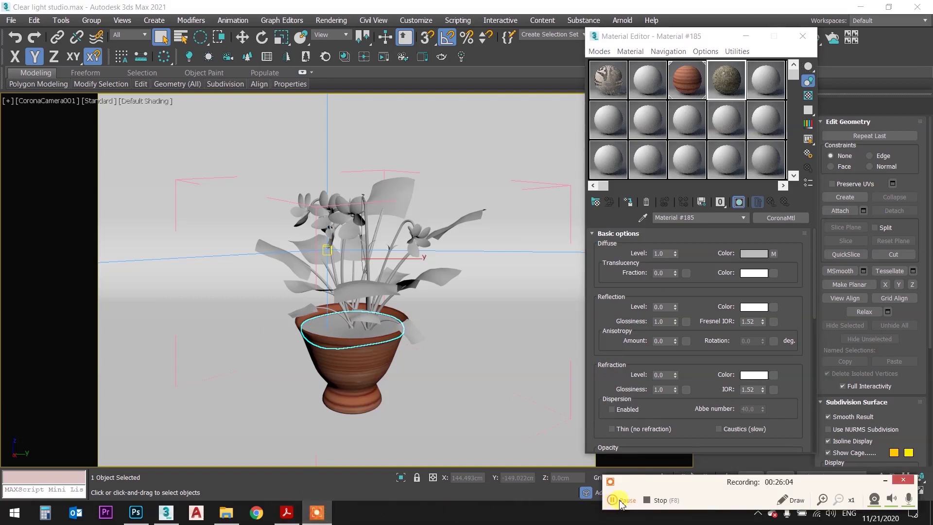
pyautogui.click(883, 479)
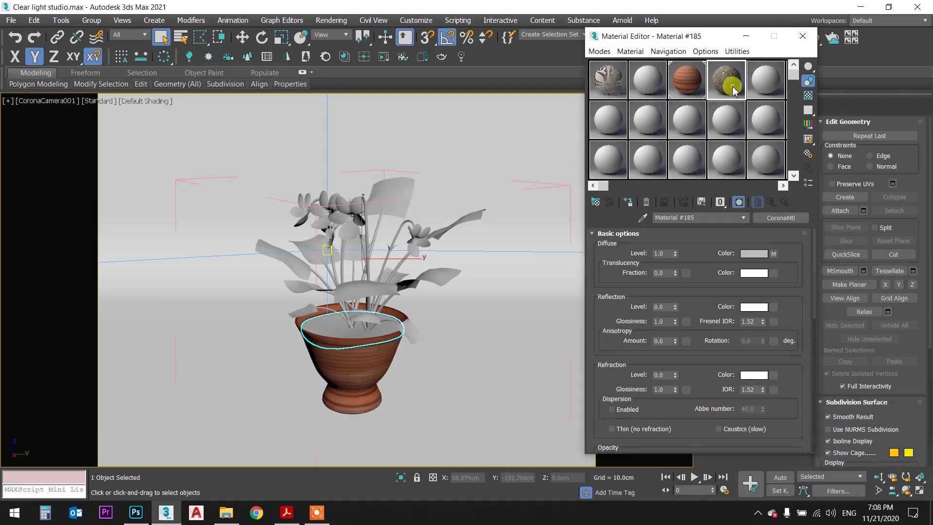
pyautogui.click(628, 201)
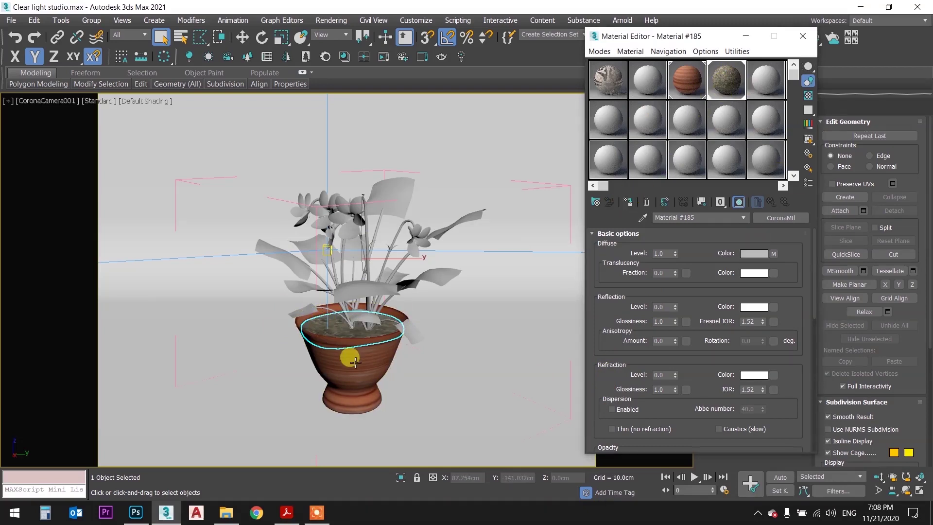
# Inspect the textured soil from above, return to the camera view, and select the leaves.
pyautogui.click(444, 331)
pyautogui.press('p')
pyautogui.scroll(2, 377, 265)
pyautogui.scroll(2, 339, 273)
pyautogui.scroll(2, 343, 287)
pyautogui.moveTo(344, 298)
pyautogui.keyDown('alt'); pyautogui.mouseDown(button='middle')
pyautogui.moveTo(358, 306)
pyautogui.moveTo(373, 276)
pyautogui.mouseUp(button='middle'); pyautogui.keyUp('alt')
pyautogui.press('c')
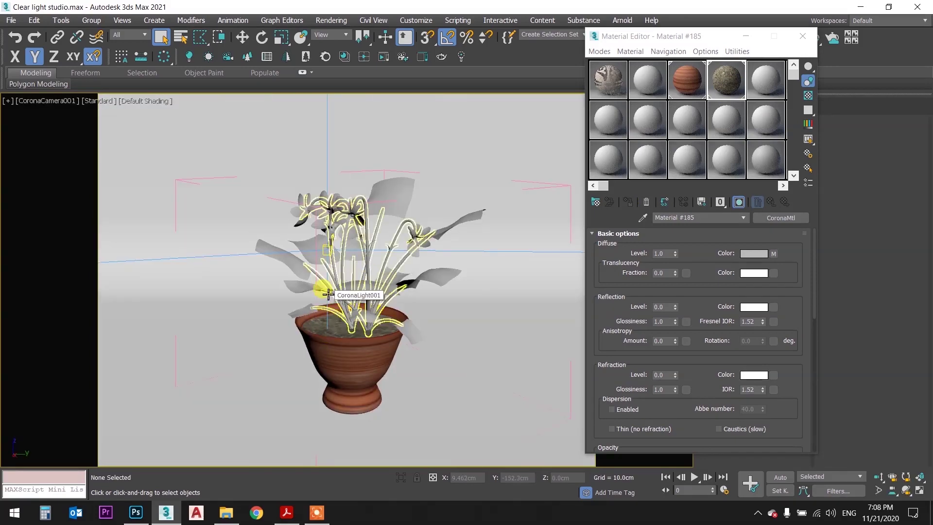
pyautogui.click(406, 190)
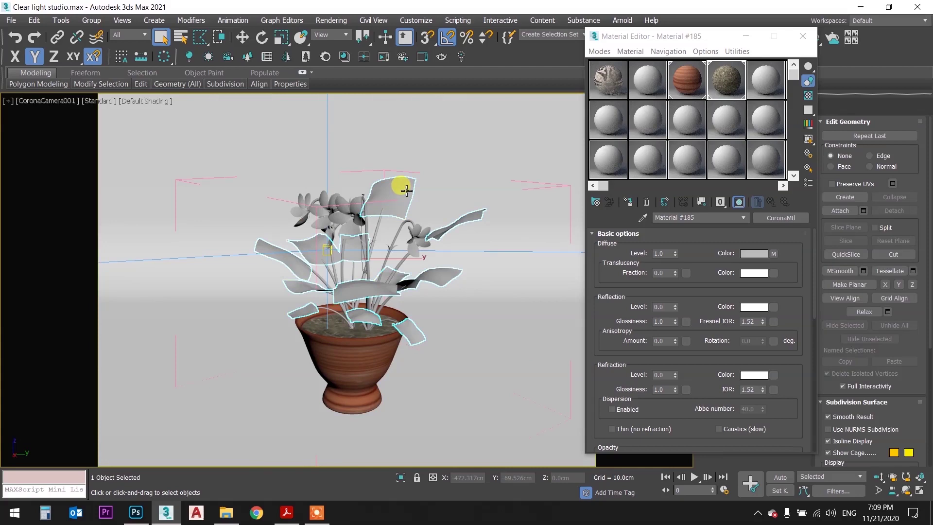
pyautogui.click(225, 513)
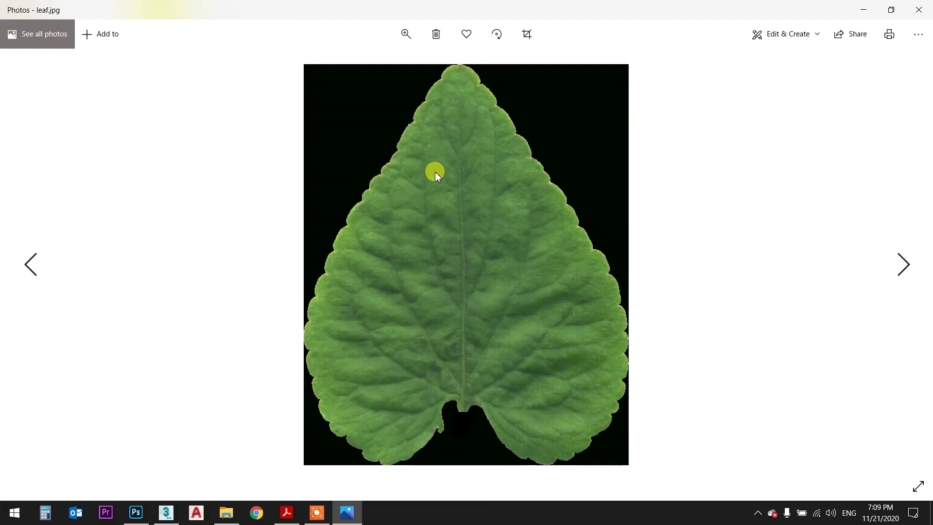
# Advance Photos from leaf.jpg to the grey leafbump.jpg vein map.
pyautogui.press('Right')
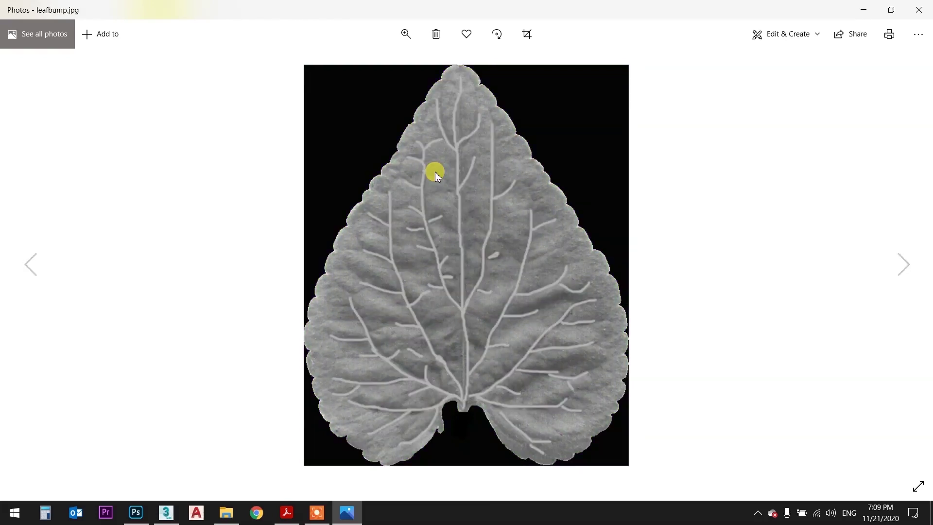
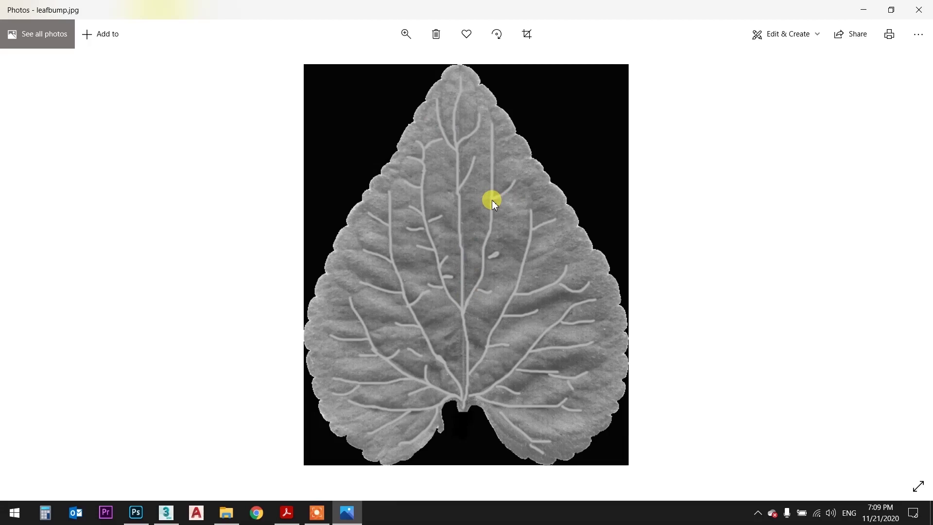
# Check the leaftrans.jpg mask in Photos, close it, and return to 3ds Max's fifth material slot.
pyautogui.press('Right')
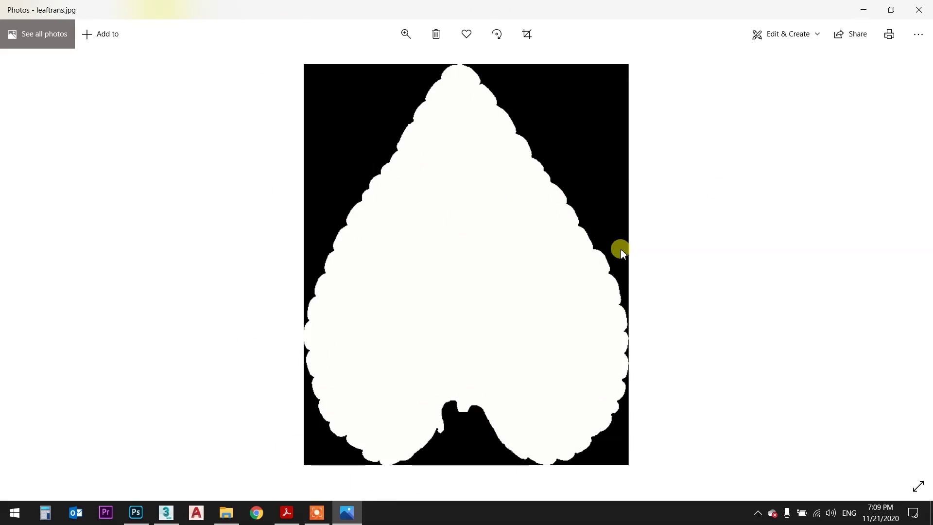
pyautogui.hotkey('alt', 'F4')
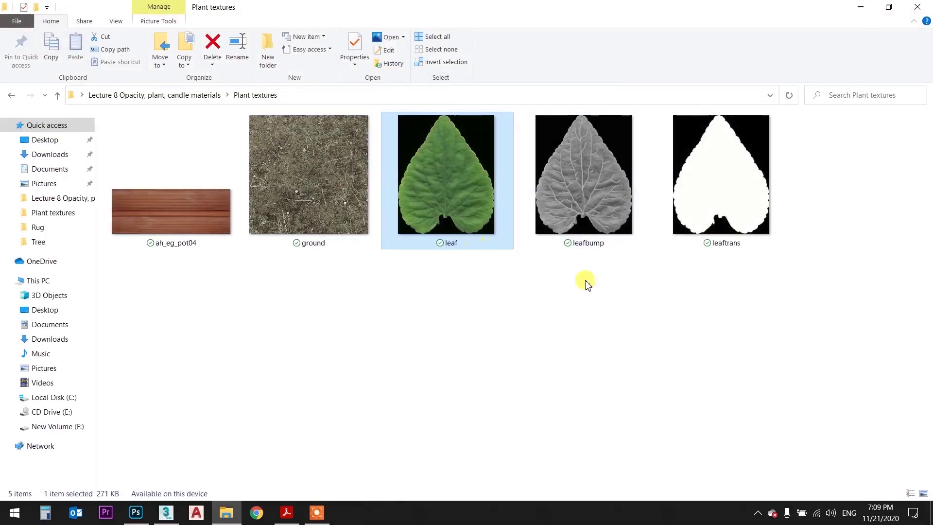
pyautogui.moveTo(702, 324); pyautogui.dragTo(465, 194)
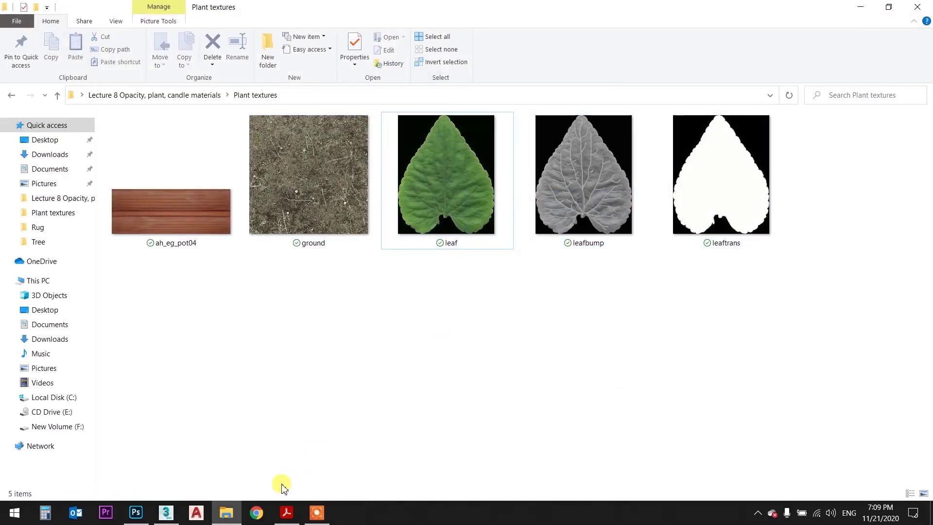
pyautogui.click(166, 512)
pyautogui.click(763, 80)
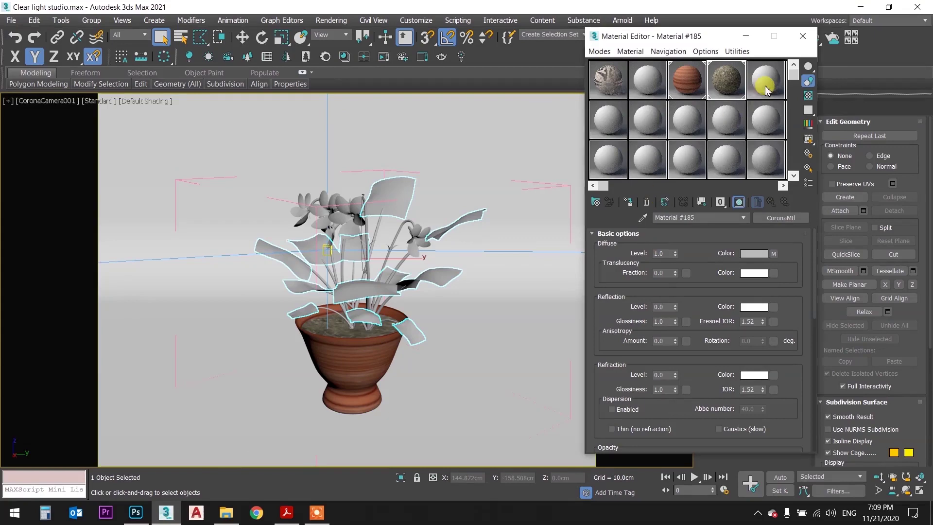
# Make the slot a CoronaMtl with leaf.jpg loaded as its Diffuse bitmap.
pyautogui.click(593, 202)
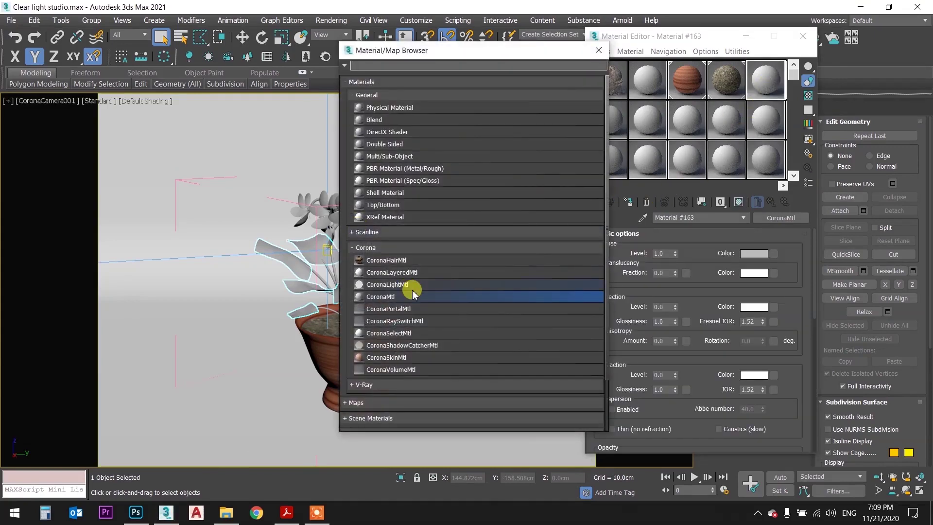
pyautogui.doubleClick(412, 297)
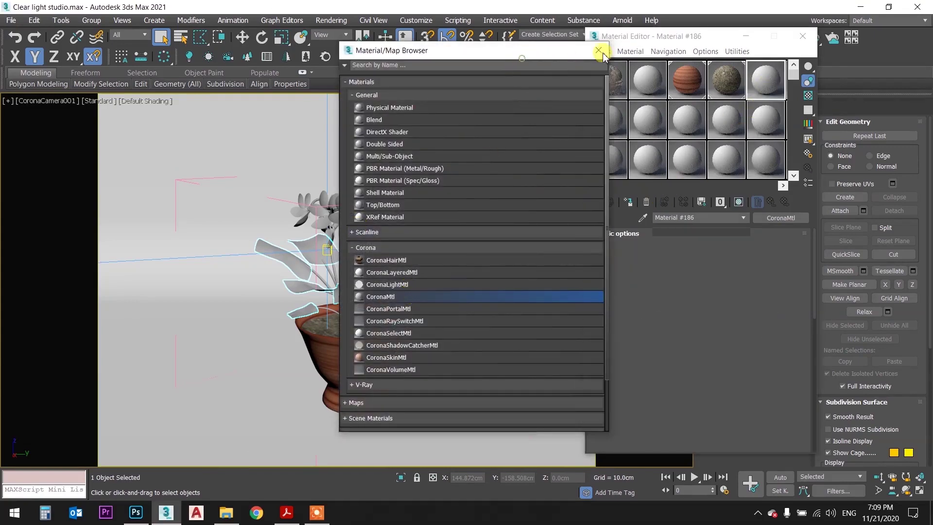
pyautogui.click(604, 54)
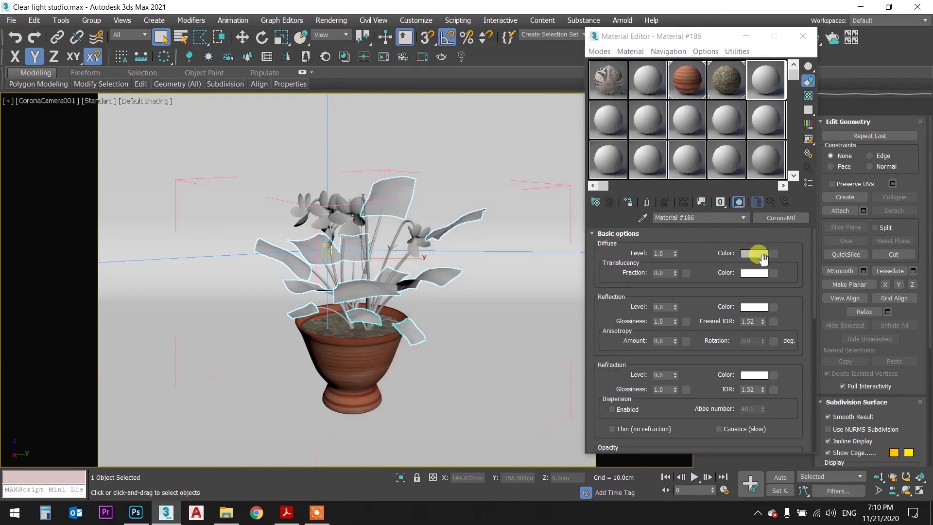
pyautogui.click(773, 254)
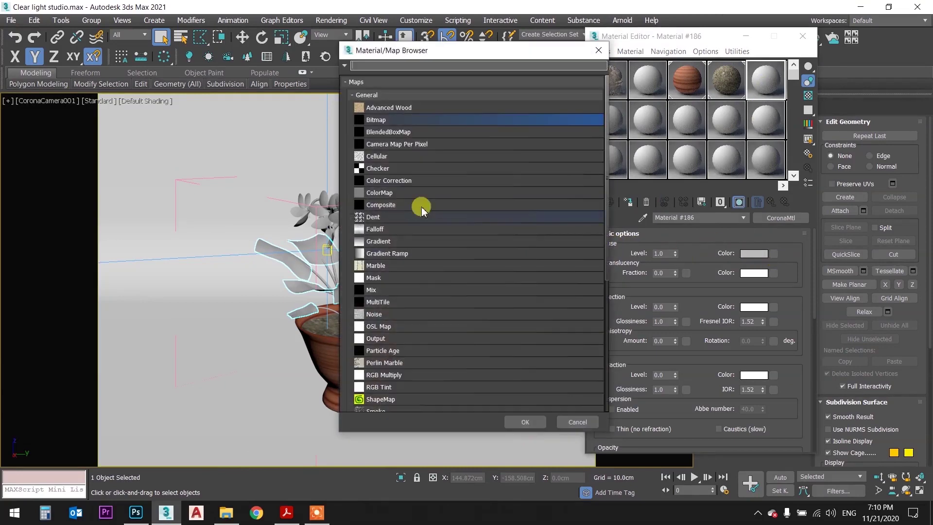
pyautogui.doubleClick(422, 121)
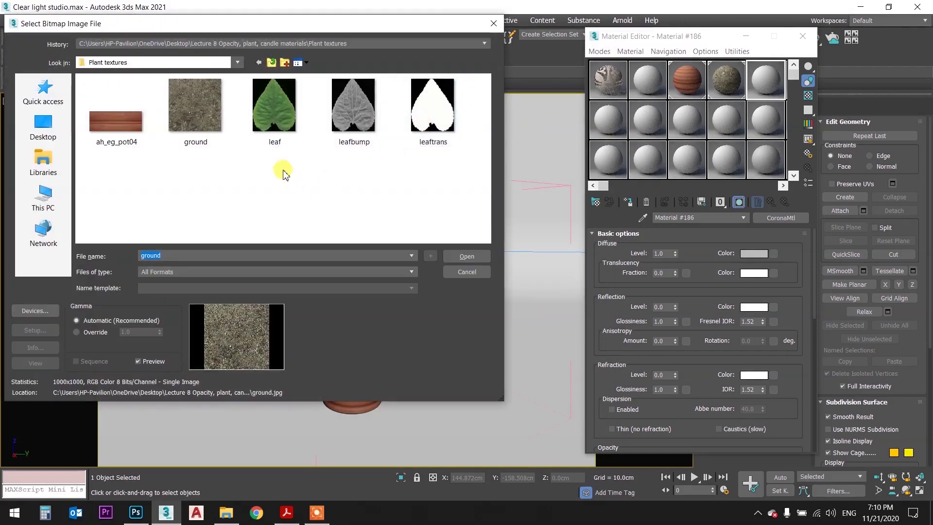
pyautogui.click(276, 125)
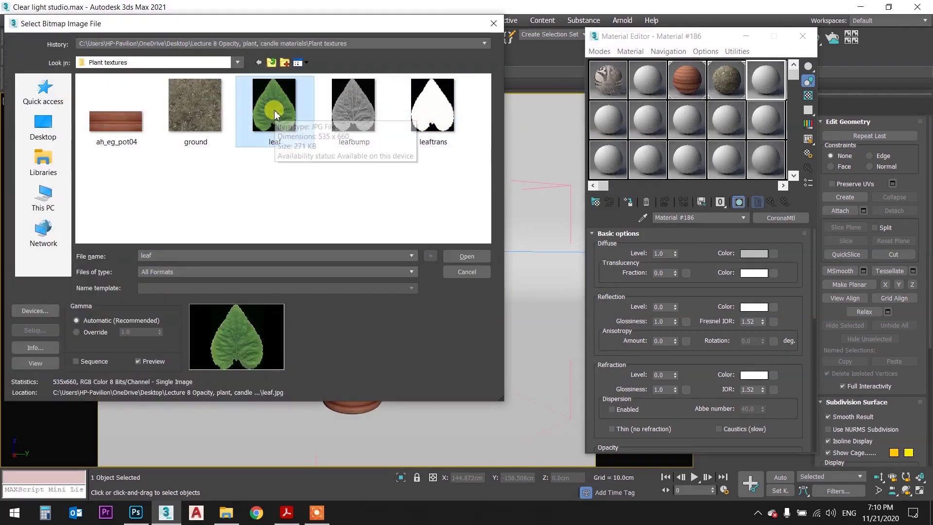
pyautogui.moveTo(274, 109)
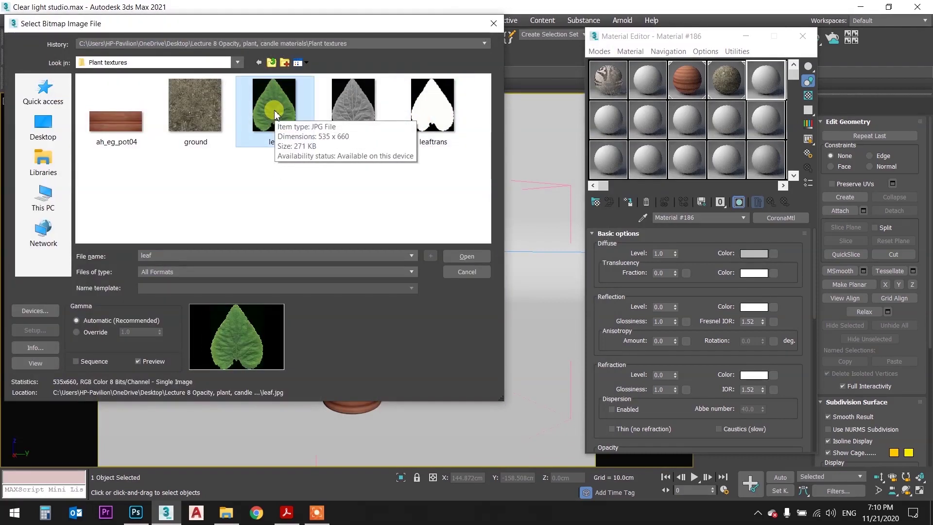
pyautogui.click(467, 257)
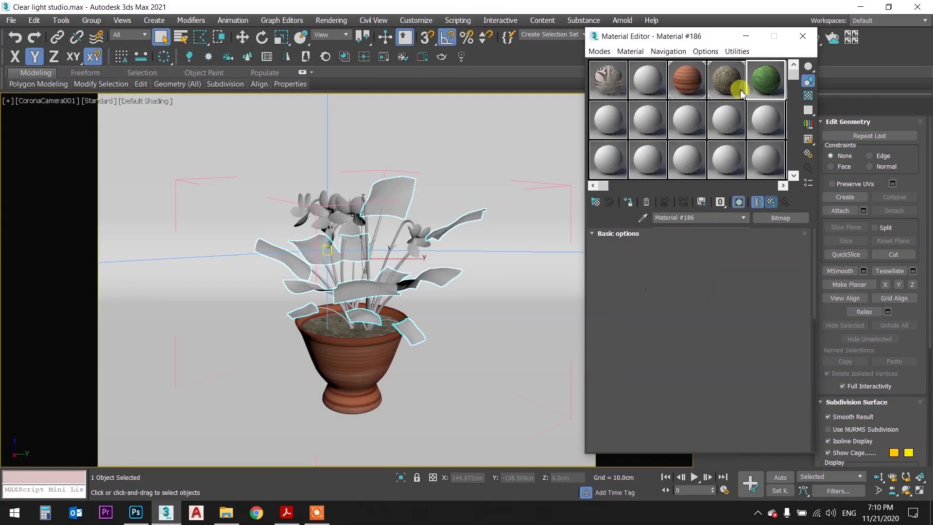
# Set reflection level and glossiness to 0.5 and refresh the enlarged preview.
pyautogui.doubleClick(762, 80)
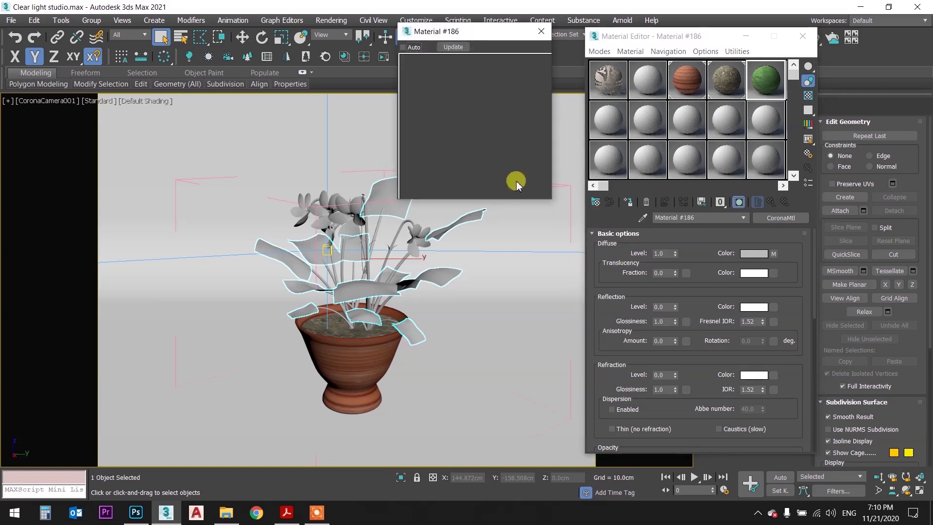
pyautogui.doubleClick(630, 307)
pyautogui.write('0.5')
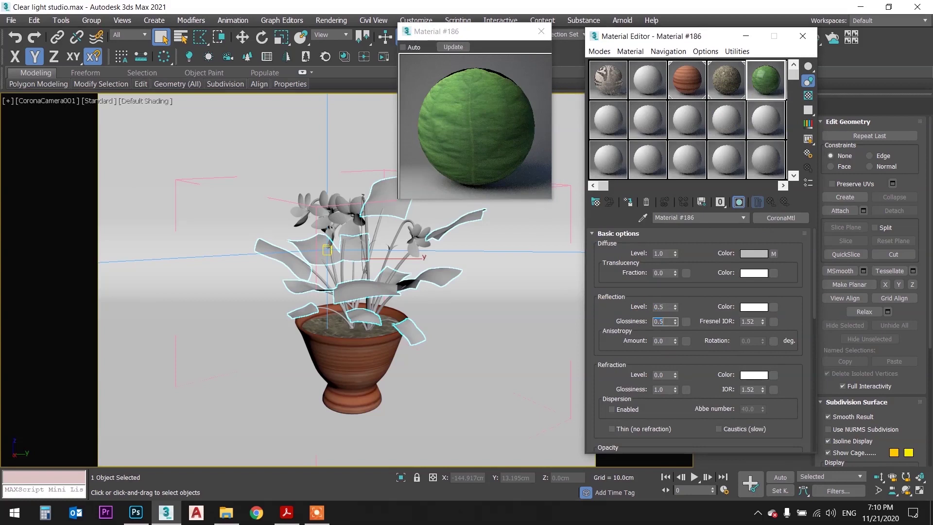
pyautogui.click(453, 47)
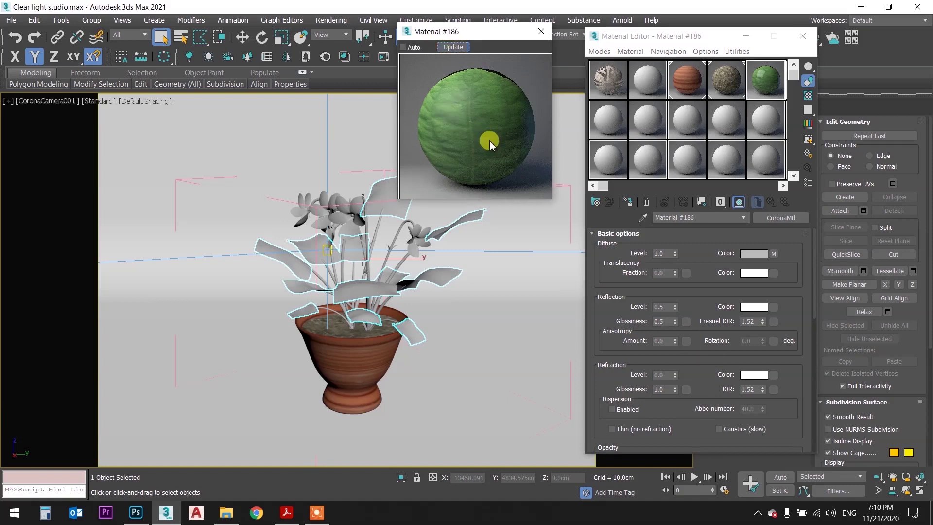
# Load leafbump.jpg as a Bitmap in the leaf material's Bump slot.
pyautogui.scroll(-2, 607, 330)
pyautogui.scroll(-4, 604, 332)
pyautogui.scroll(-2, 603, 333)
pyautogui.scroll(-1, 590, 319)
pyautogui.scroll(-2, 593, 321)
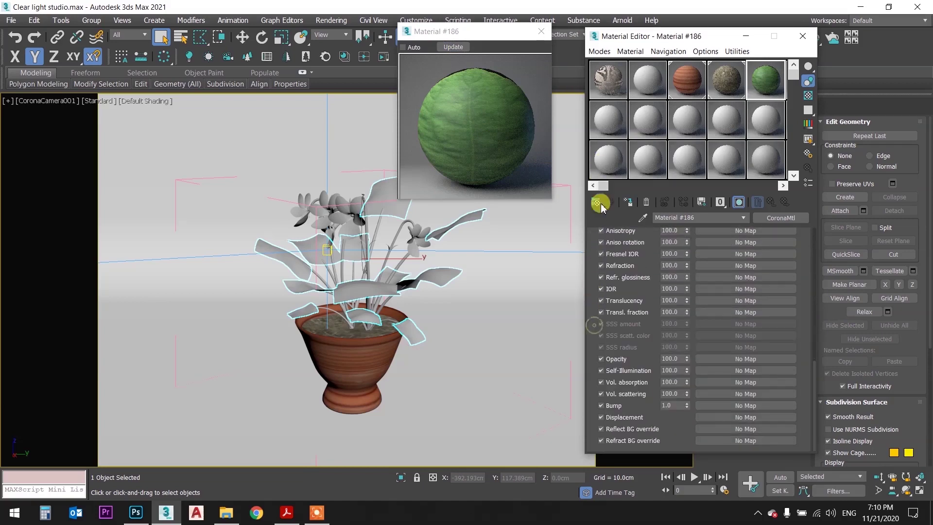
pyautogui.click(717, 405)
pyautogui.doubleClick(403, 121)
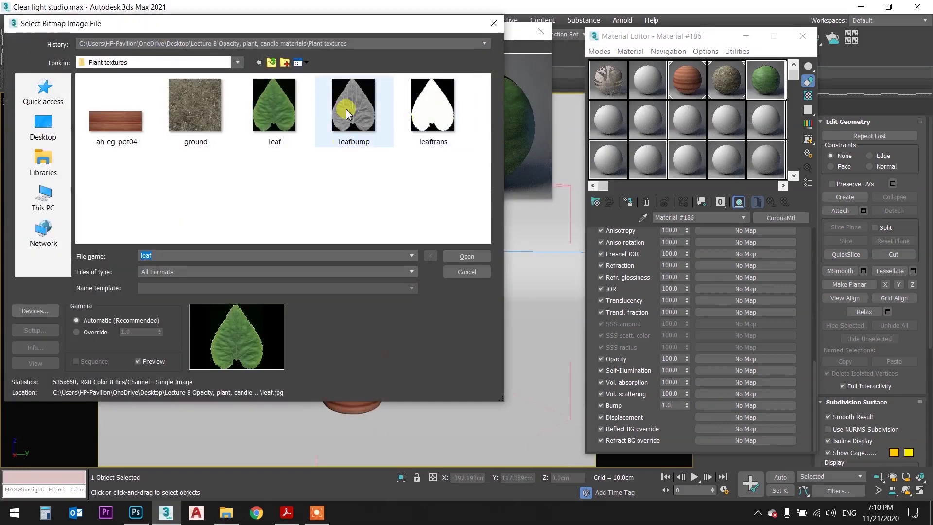
pyautogui.click(346, 111)
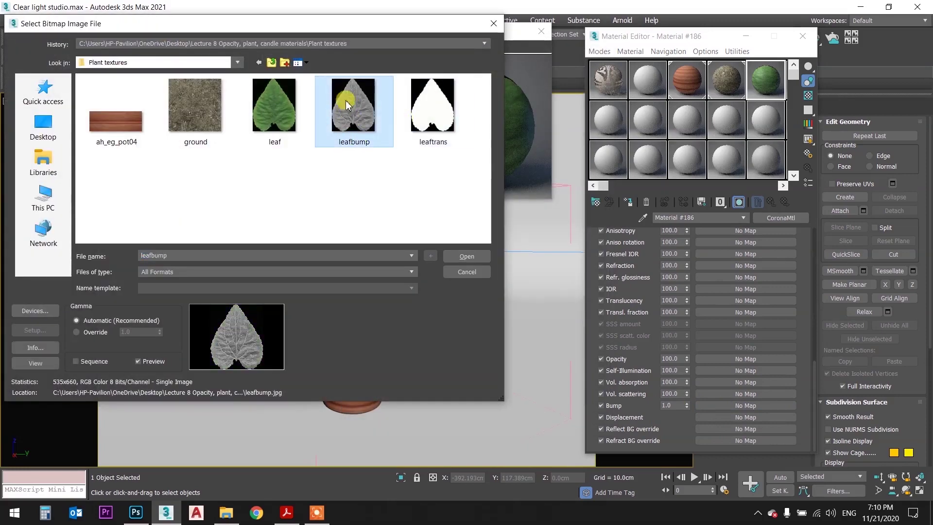
pyautogui.doubleClick(357, 110)
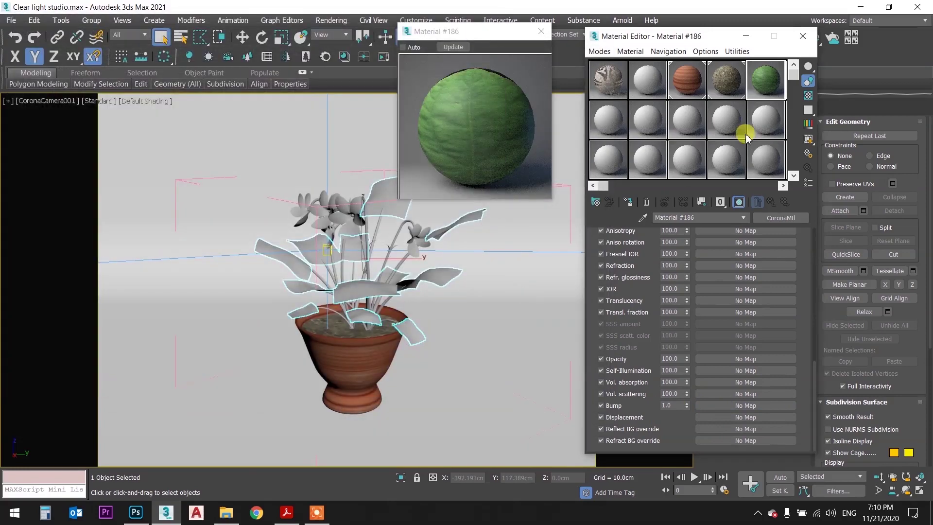
pyautogui.click(770, 199)
pyautogui.click(453, 47)
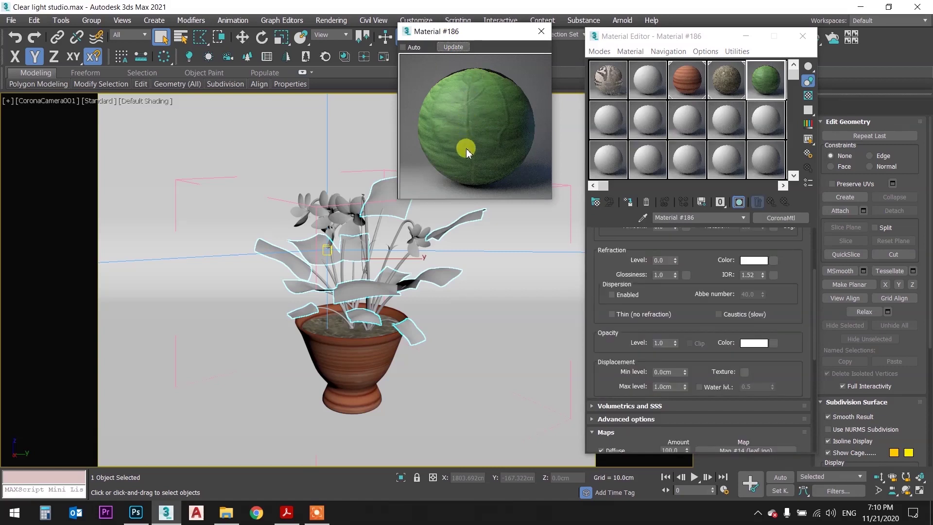
# Set the bump amount to 2.0 and refresh the material preview.
pyautogui.scroll(-10, 609, 369)
pyautogui.click(669, 405)
pyautogui.write('2')
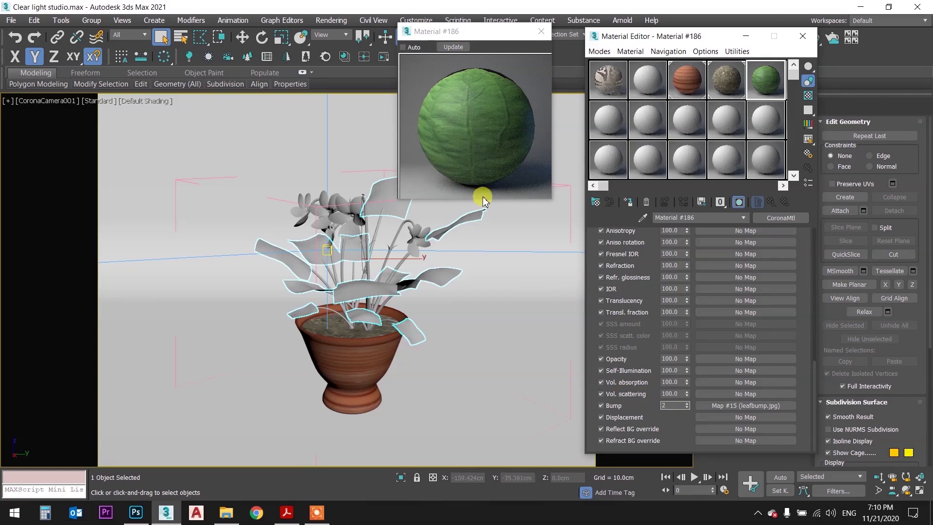
pyautogui.click(453, 47)
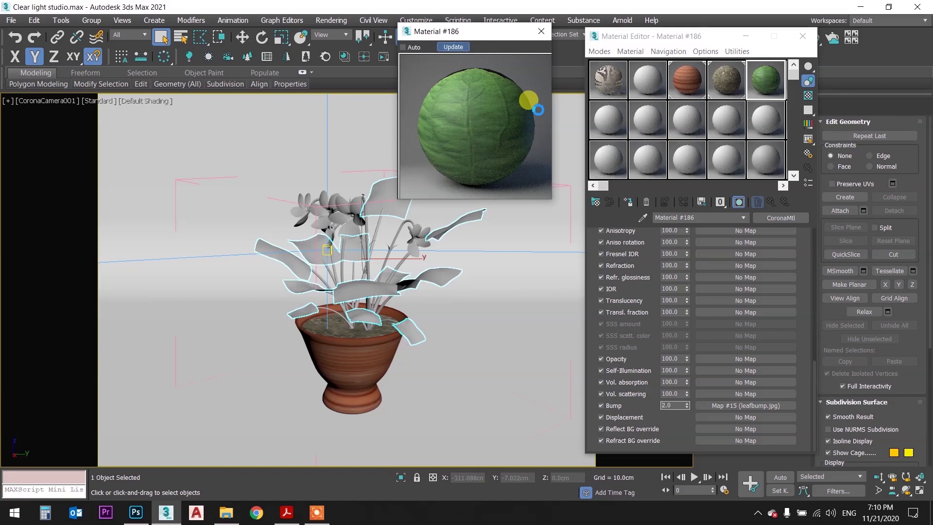
# Glance at the plant textures folder in Explorer, then return to the 3ds Max scene.
pyautogui.click(316, 513)
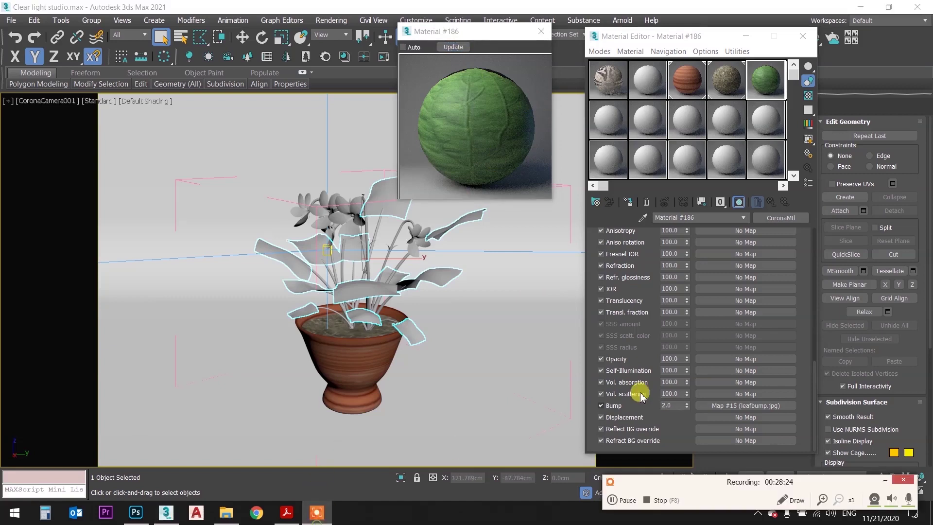
pyautogui.click(387, 76)
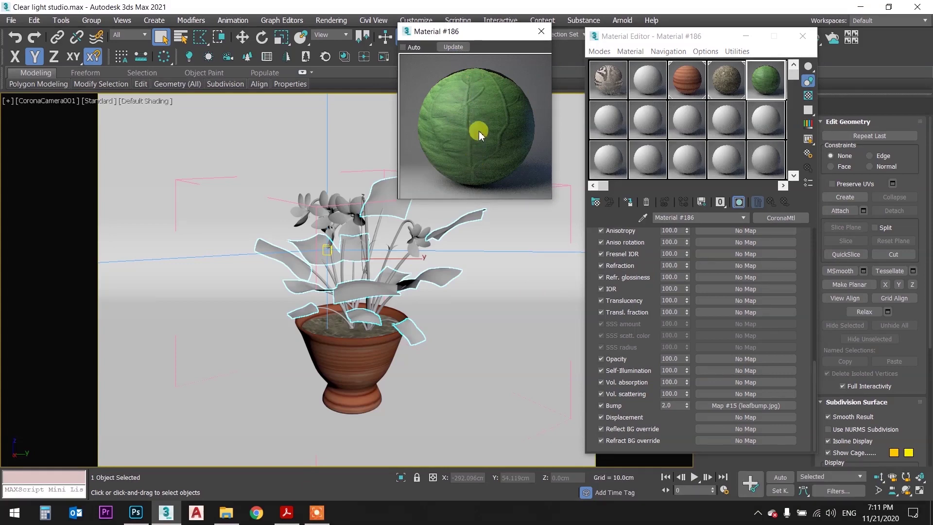
pyautogui.click(226, 512)
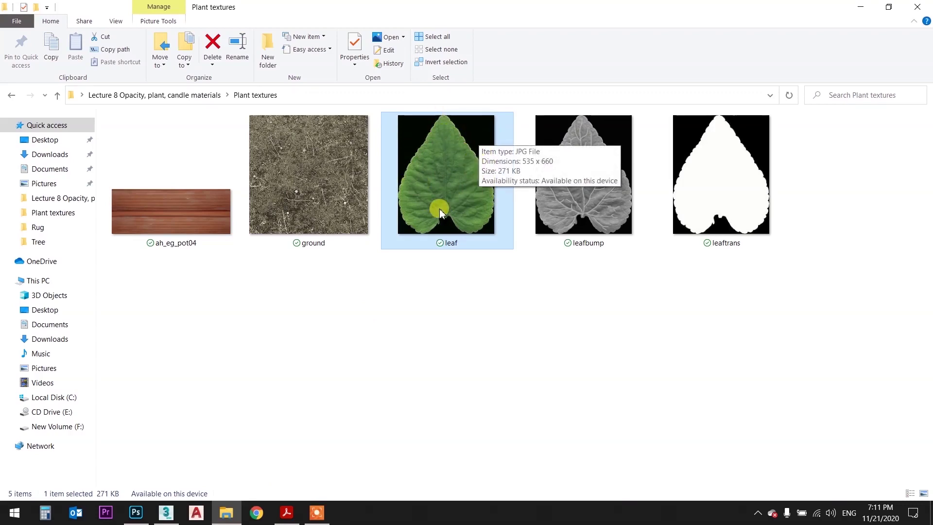
pyautogui.click(165, 512)
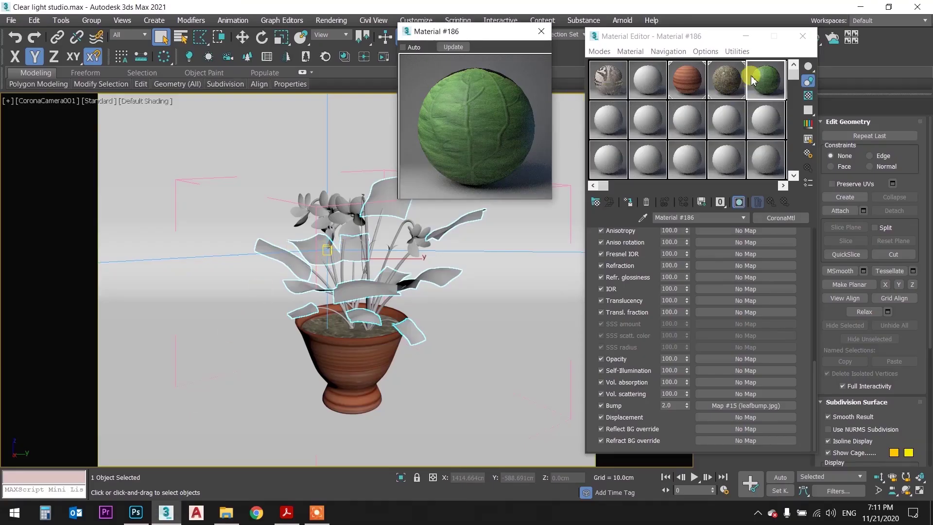
# Drag leaf Material #186 onto the plant's leaves and deselect.
pyautogui.click(287, 264)
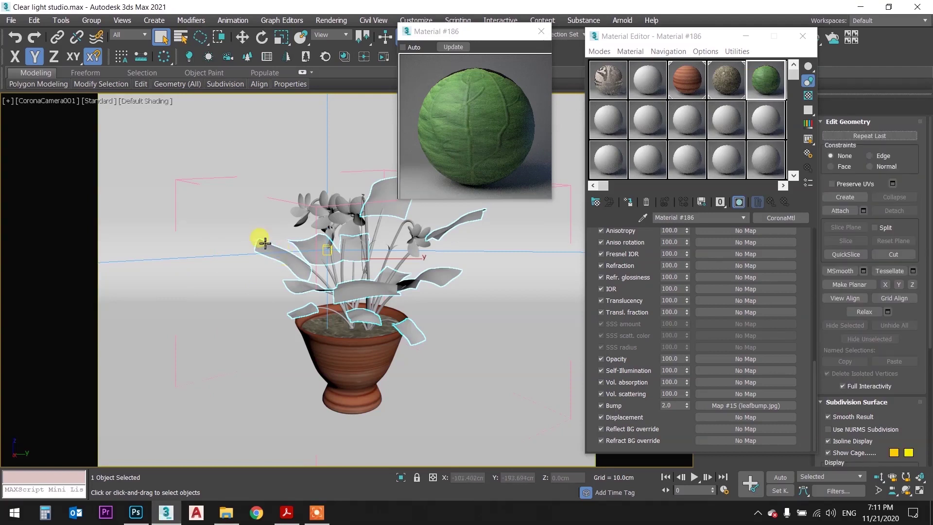
pyautogui.click(766, 81)
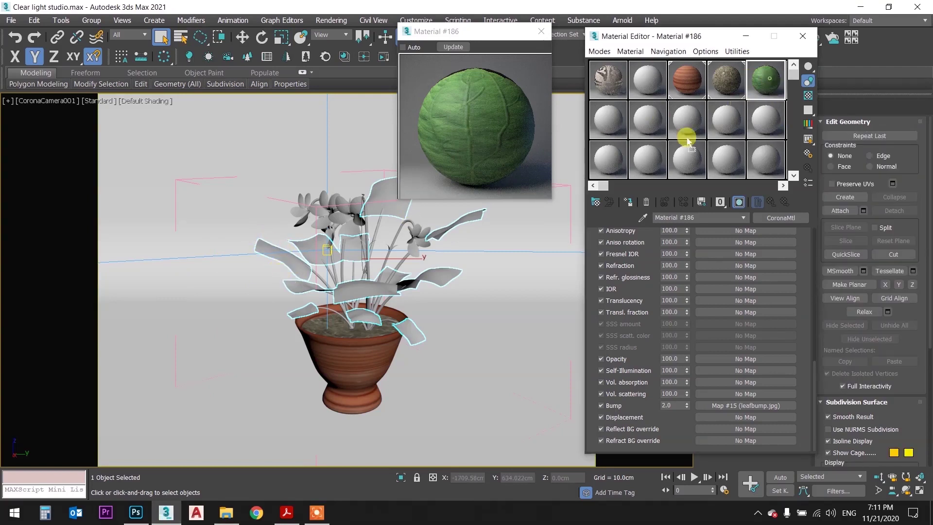
pyautogui.moveTo(291, 265); pyautogui.dragTo(292, 265)
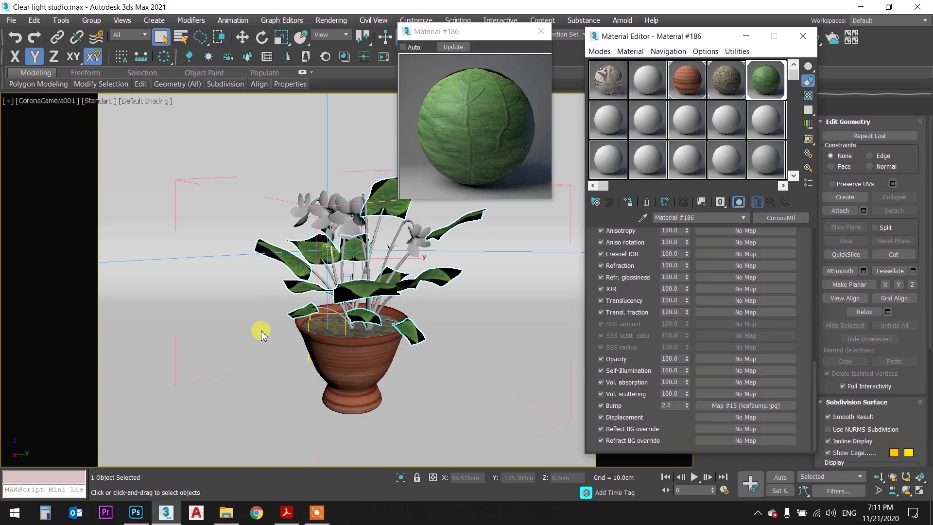
pyautogui.click(500, 298)
# Switch to Perspective and orbit and zoom in to inspect the textured leaves.
pyautogui.press('p')
pyautogui.scroll(2, 359, 269)
pyautogui.keyDown('alt'); pyautogui.moveTo(365, 284); pyautogui.dragTo(416, 306, button='middle'); pyautogui.keyUp('alt')
pyautogui.scroll(2, 293, 258)
pyautogui.scroll(2, 294, 259)
pyautogui.keyDown('alt'); pyautogui.moveTo(293, 258); pyautogui.dragTo(299, 261, button='middle'); pyautogui.keyUp('alt')
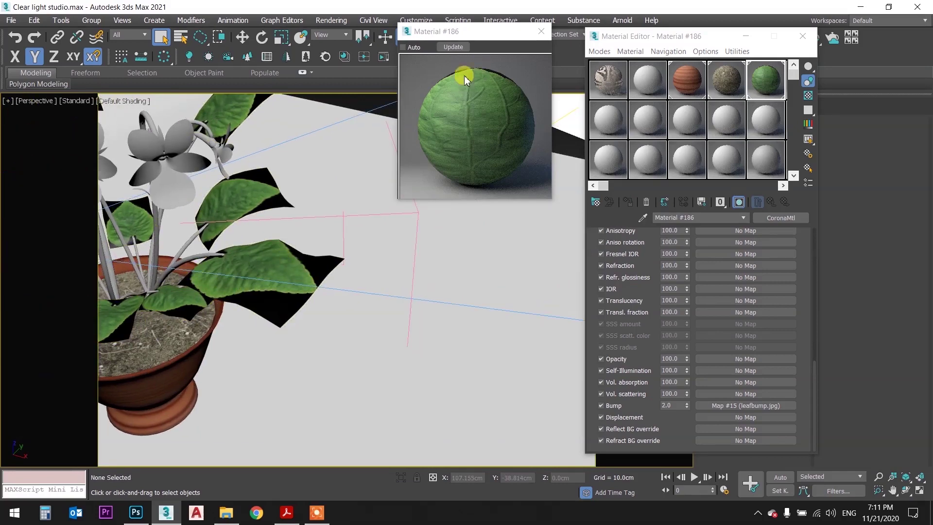
pyautogui.click(541, 31)
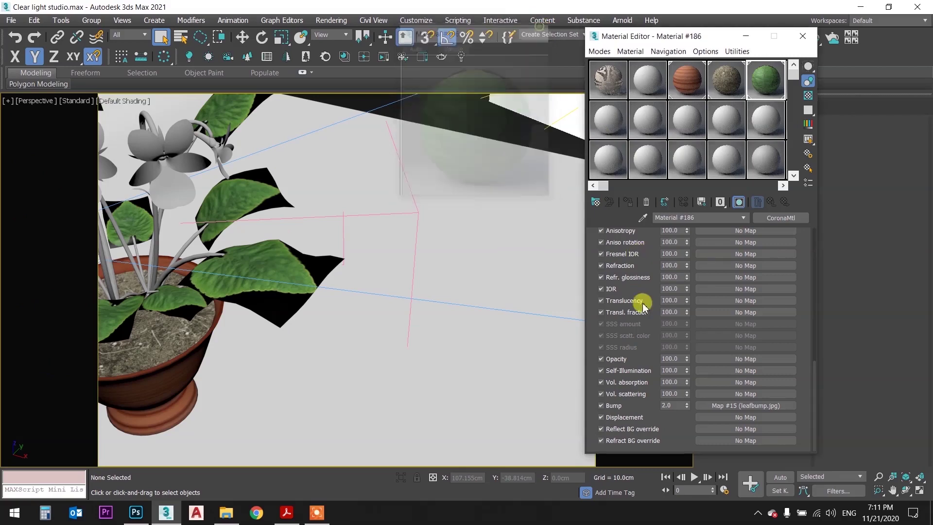
# Load leaftrans.jpg as the leaf material's Opacity bitmap and toggle viewport shading off and on.
pyautogui.click(727, 359)
pyautogui.doubleClick(391, 121)
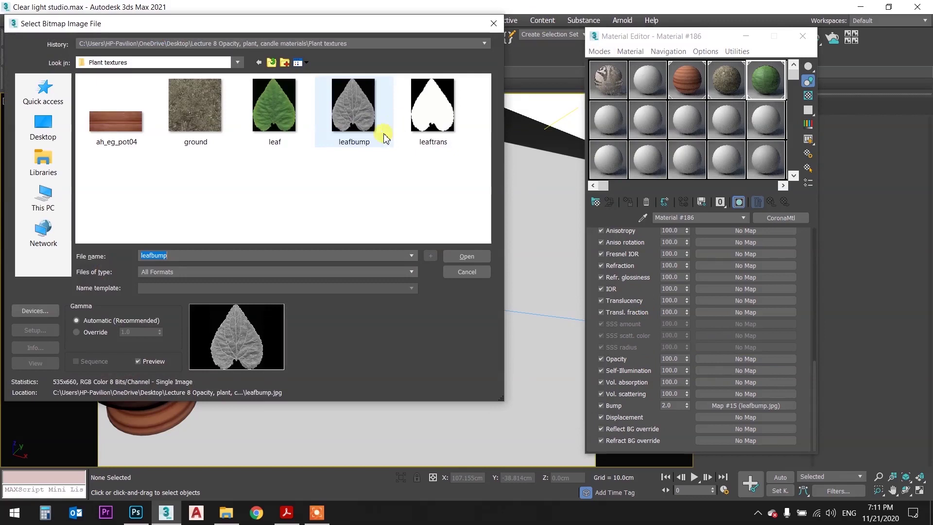
pyautogui.click(442, 116)
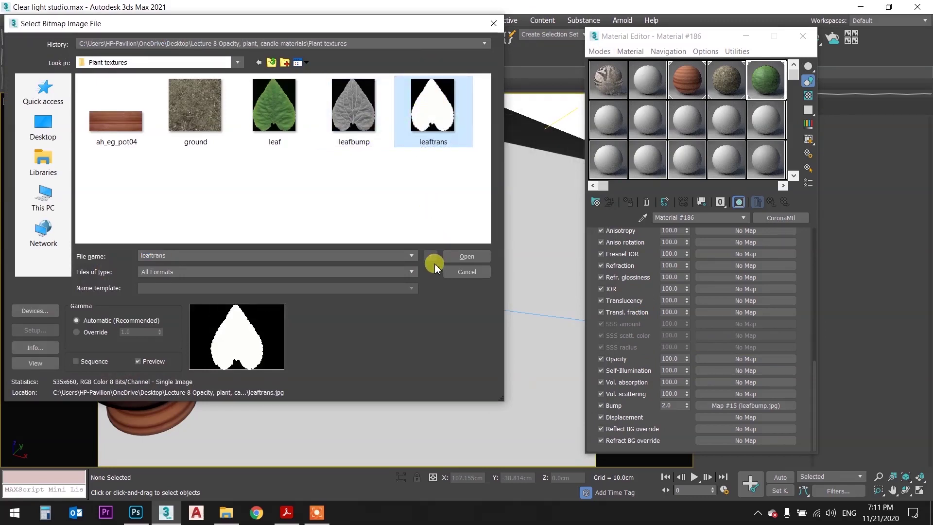
pyautogui.click(466, 256)
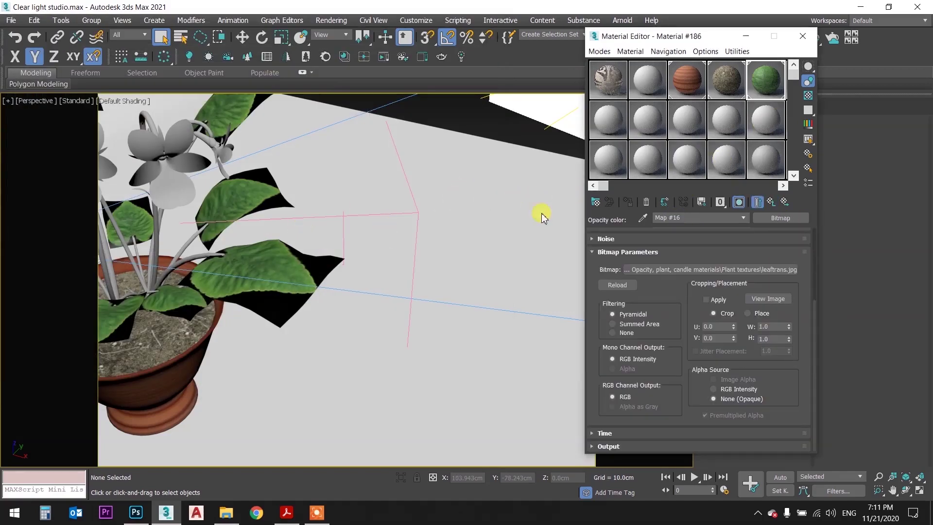
pyautogui.click(771, 202)
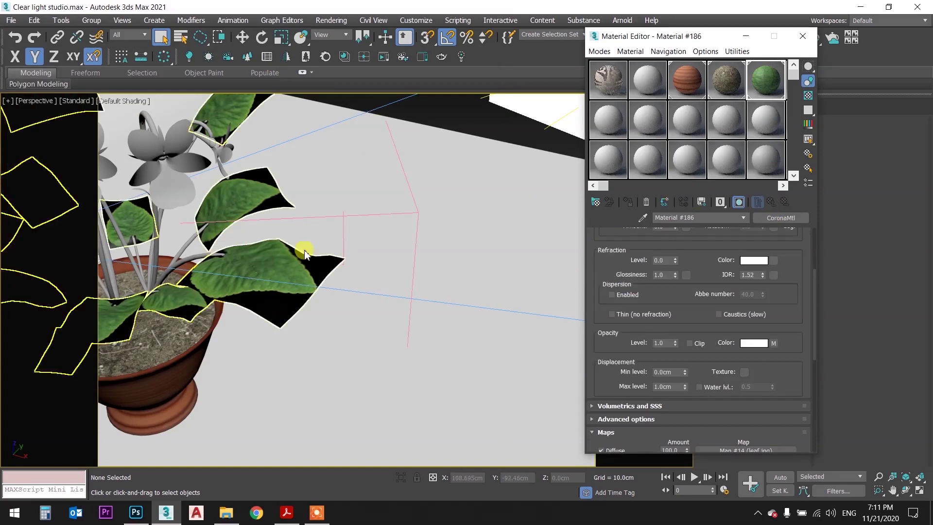
pyautogui.click(738, 201)
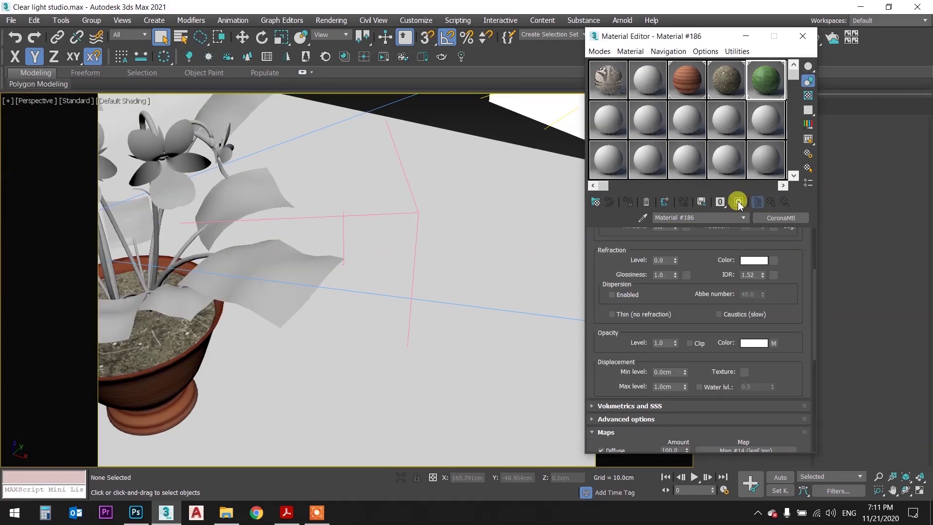
pyautogui.click(738, 201)
# Orbit and pan around the plant, select the leaves object, and activate mulch Material #185.
pyautogui.moveTo(293, 235)
pyautogui.keyDown('alt'); pyautogui.mouseDown(button='middle')
pyautogui.moveTo(329, 238)
pyautogui.moveTo(252, 233)
pyautogui.mouseUp(button='middle'); pyautogui.keyUp('alt')
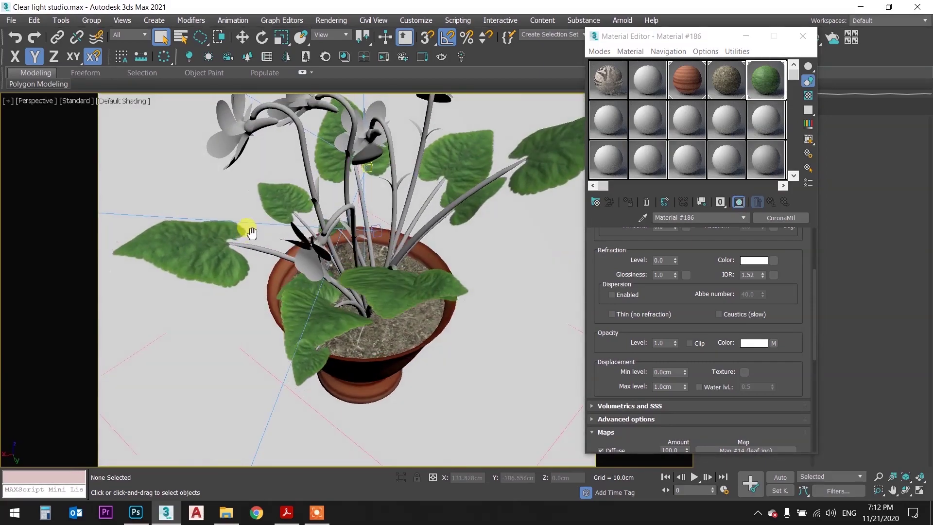
pyautogui.moveTo(252, 232)
pyautogui.keyDown('alt'); pyautogui.mouseDown(button='middle')
pyautogui.moveTo(369, 203)
pyautogui.moveTo(379, 232)
pyautogui.mouseUp(button='middle'); pyautogui.keyUp('alt')
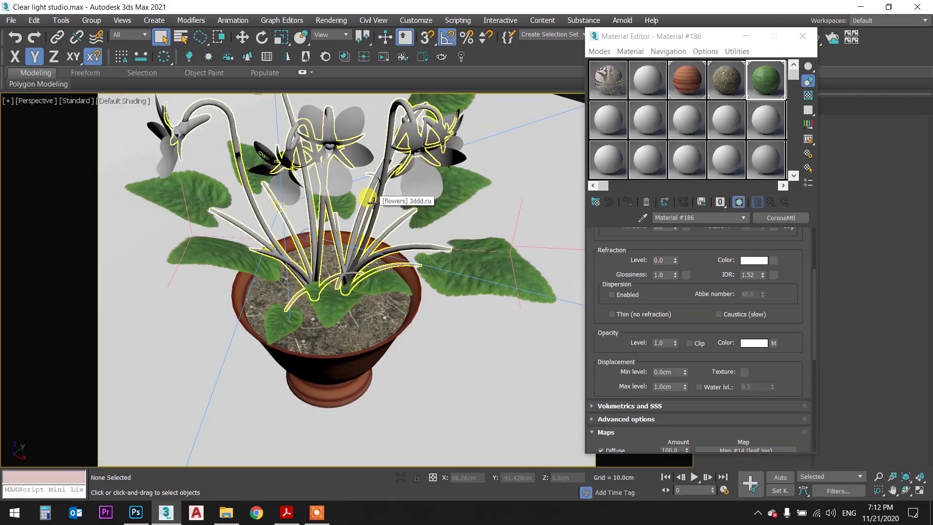
pyautogui.moveTo(391, 205)
pyautogui.mouseDown(button='middle')
pyautogui.moveTo(376, 208)
pyautogui.moveTo(435, 244)
pyautogui.mouseUp(button='middle')
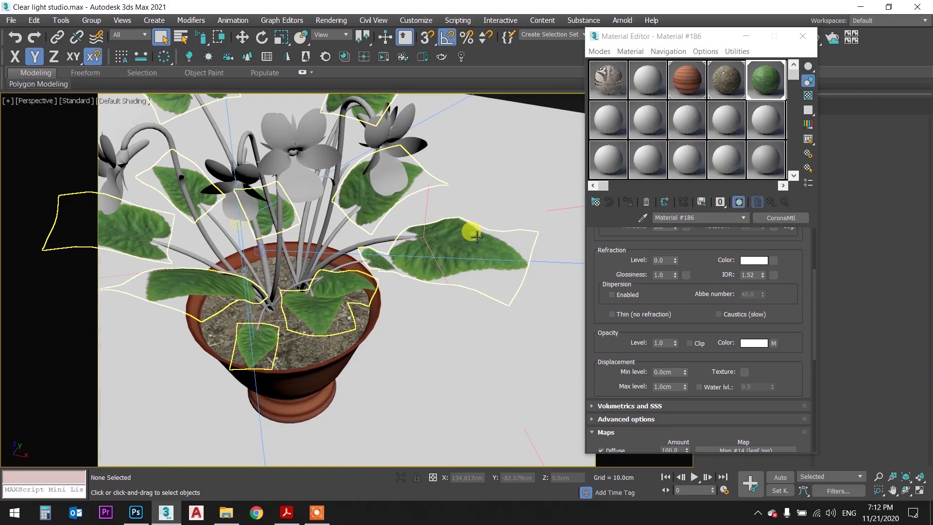
pyautogui.click(476, 236)
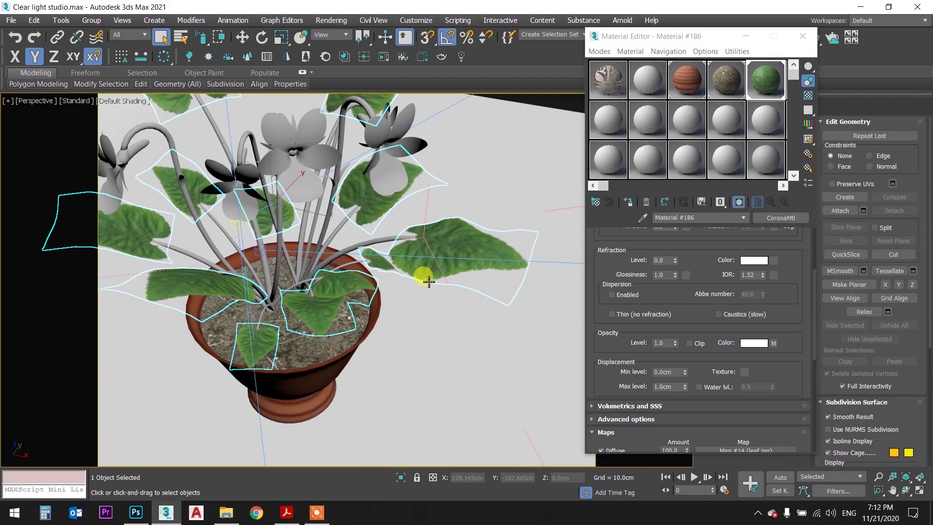
pyautogui.click(726, 81)
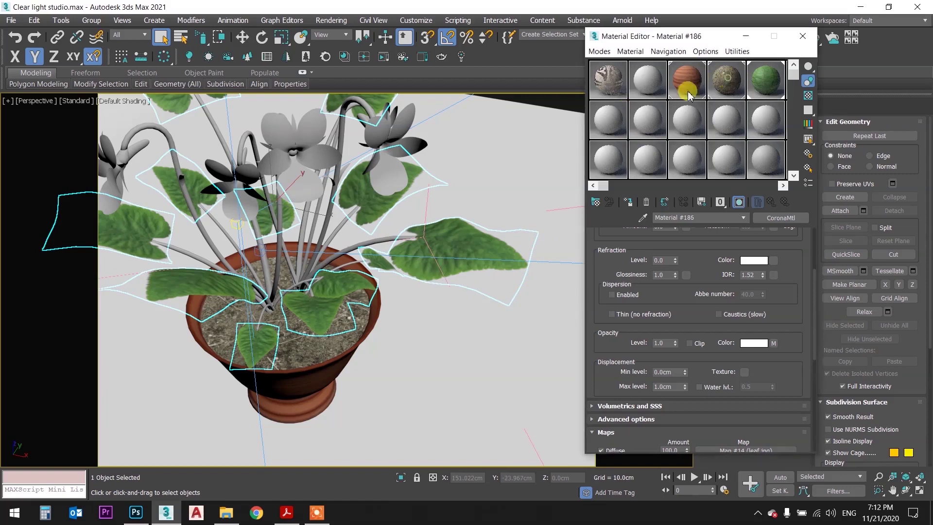
# Drop mulch Material #185 onto the leaves and zoom in on the result.
pyautogui.moveTo(727, 82); pyautogui.dragTo(466, 240)
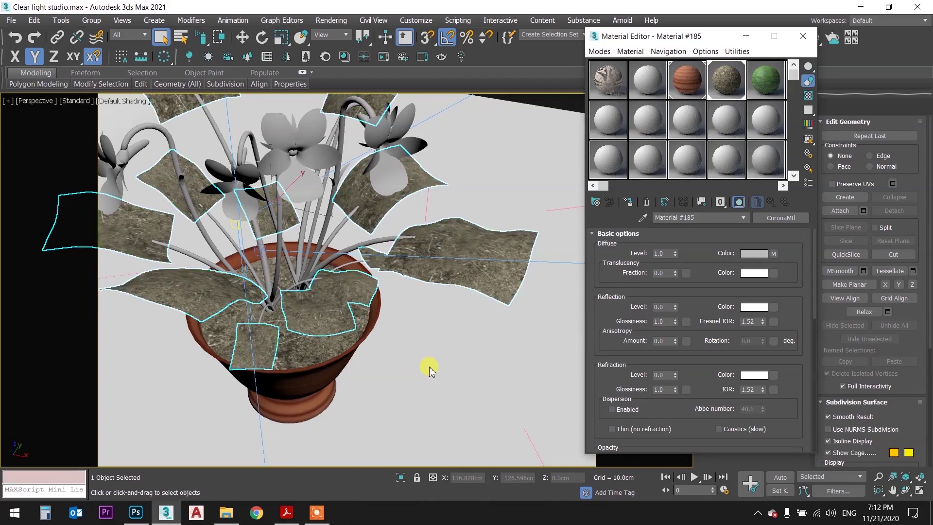
pyautogui.scroll(2, 497, 259)
pyautogui.scroll(2, 510, 267)
pyautogui.scroll(2, 520, 260)
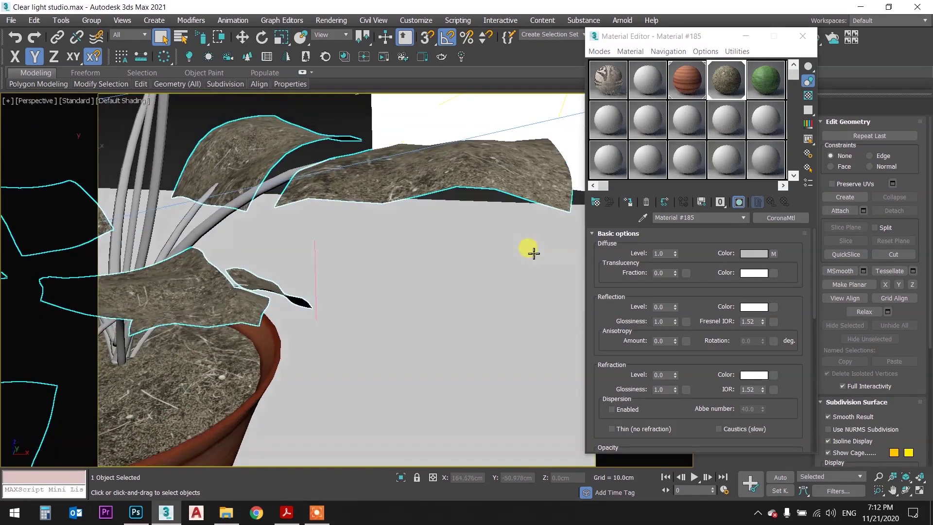
pyautogui.scroll(2, 532, 273)
pyautogui.scroll(1, 470, 208)
pyautogui.scroll(1, 313, 250)
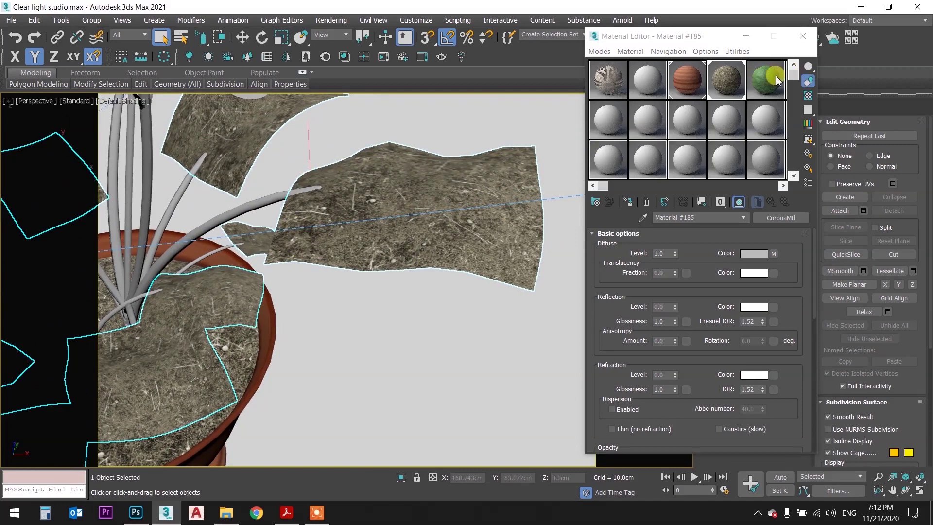
# Reapply green leaf Material #186 to the leaves and orbit down into the pot to check.
pyautogui.click(758, 88)
pyautogui.moveTo(758, 88); pyautogui.dragTo(434, 182)
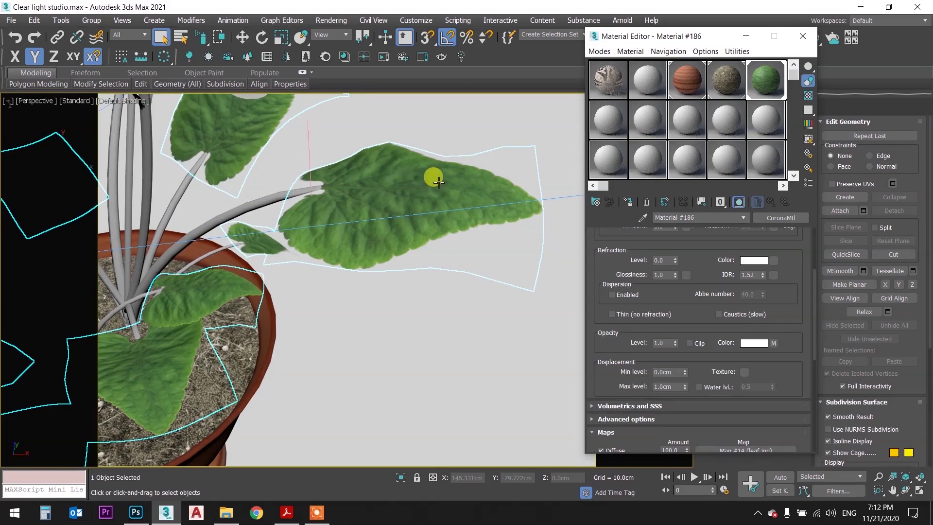
pyautogui.scroll(-5, 433, 166)
pyautogui.scroll(-3, 388, 165)
pyautogui.keyDown('alt'); pyautogui.moveTo(379, 170); pyautogui.dragTo(371, 199, button='middle'); pyautogui.keyUp('alt')
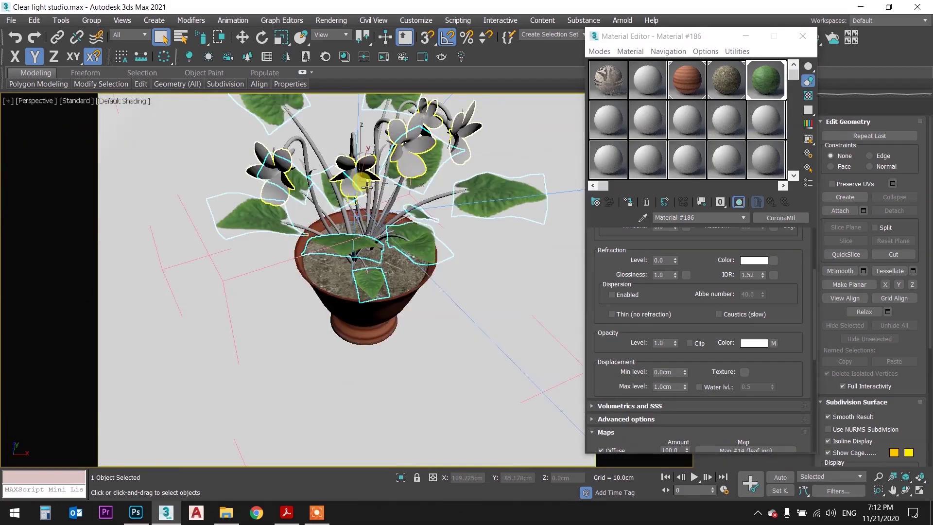
pyautogui.scroll(3, 370, 204)
pyautogui.scroll(2, 371, 205)
pyautogui.scroll(2, 369, 206)
pyautogui.scroll(2, 367, 211)
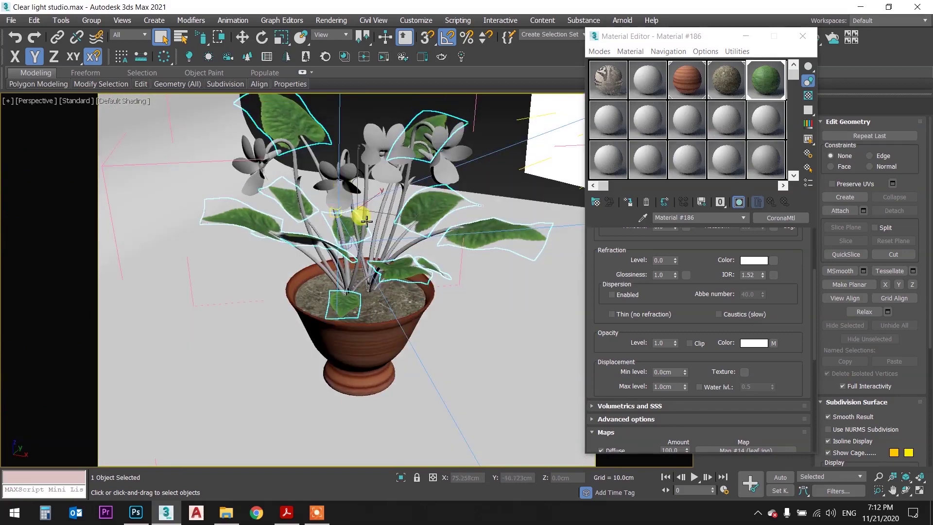
pyautogui.scroll(2, 364, 217)
pyautogui.moveTo(367, 218)
pyautogui.keyDown('alt'); pyautogui.mouseDown(button='middle')
pyautogui.moveTo(348, 210)
pyautogui.moveTo(356, 194)
pyautogui.moveTo(383, 214)
pyautogui.moveTo(350, 319)
pyautogui.mouseUp(button='middle'); pyautogui.keyUp('alt')
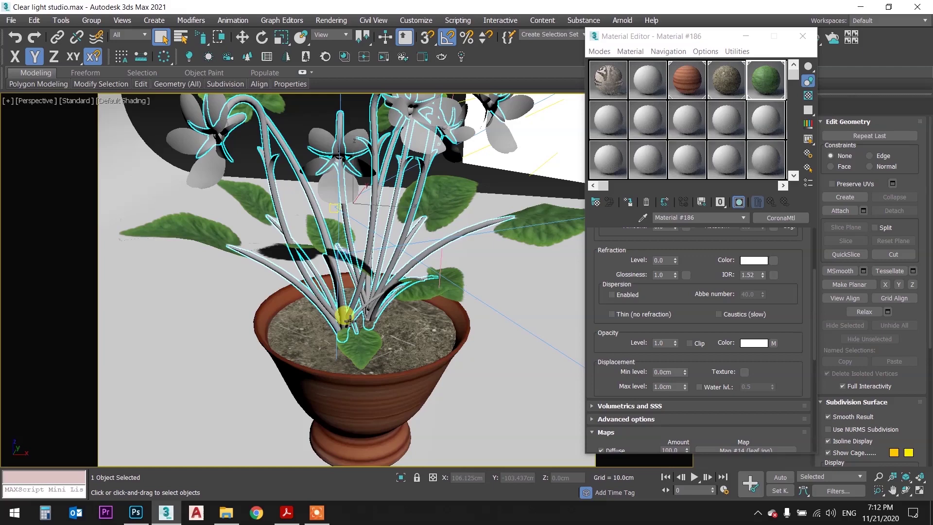
pyautogui.click(399, 478)
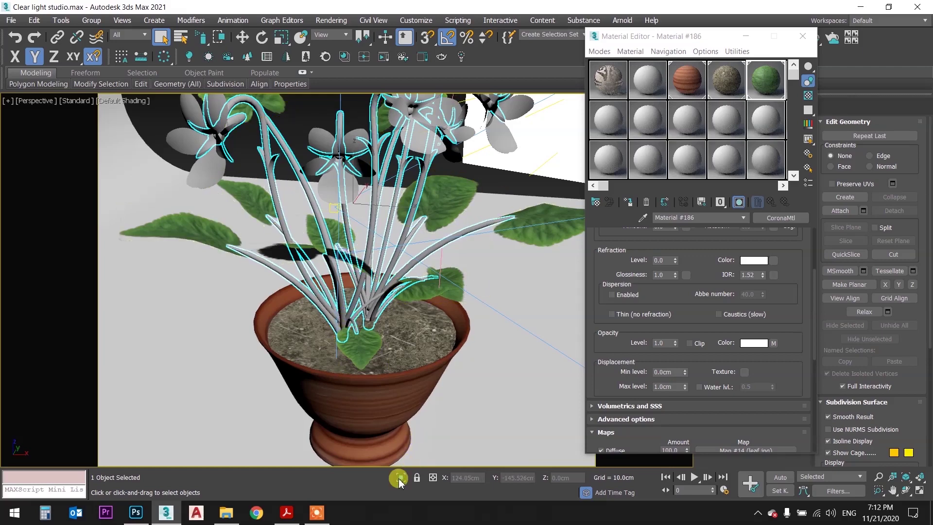
# Frame and orbit the isolated flower stalks, select them, and activate unused slot Material #171.
pyautogui.click(404, 360)
pyautogui.scroll(5, 360, 308)
pyautogui.moveTo(351, 314)
pyautogui.mouseDown(button='middle')
pyautogui.moveTo(333, 327)
pyautogui.moveTo(302, 304)
pyautogui.moveTo(285, 317)
pyautogui.moveTo(331, 423)
pyautogui.mouseUp(button='middle')
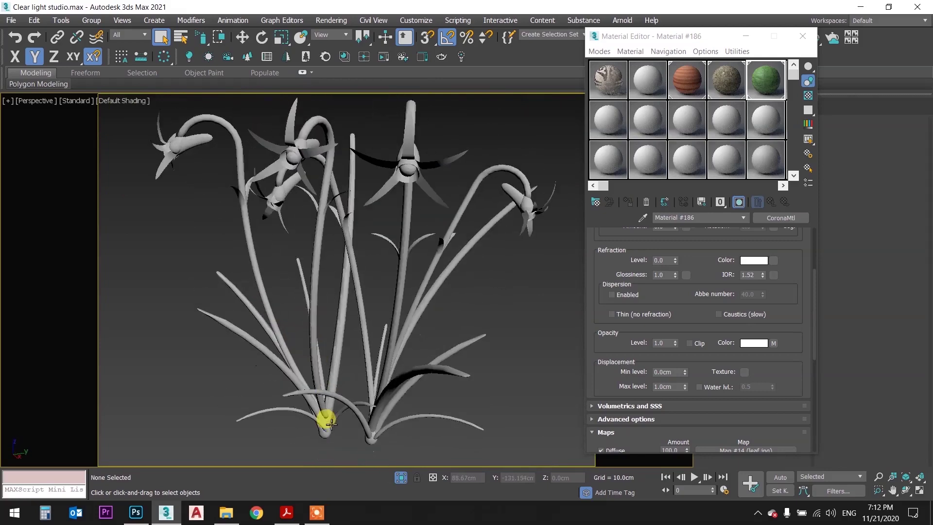
pyautogui.moveTo(289, 155)
pyautogui.keyDown('alt'); pyautogui.mouseDown(button='middle')
pyautogui.moveTo(389, 275)
pyautogui.moveTo(418, 267)
pyautogui.moveTo(413, 288)
pyautogui.mouseUp(button='middle'); pyautogui.keyUp('alt')
pyautogui.scroll(-3, 421, 268)
pyautogui.click(361, 270)
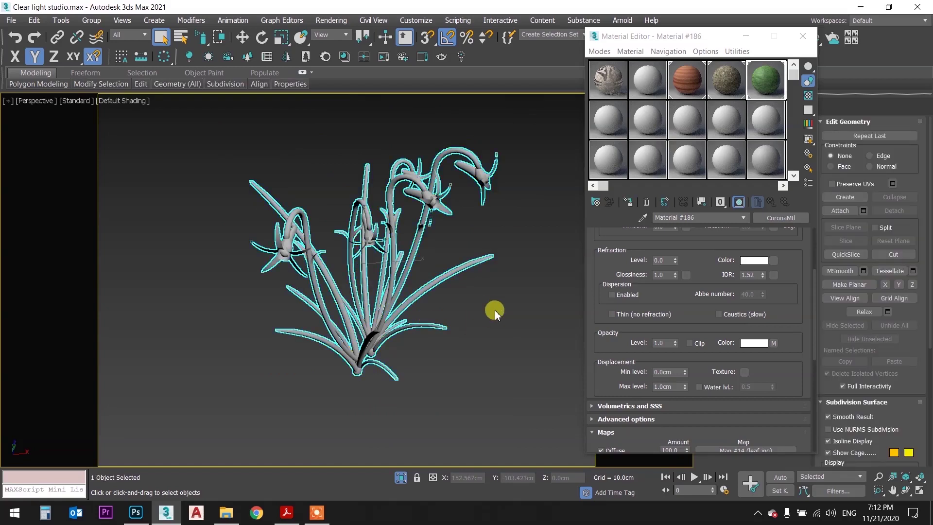
pyautogui.click(605, 107)
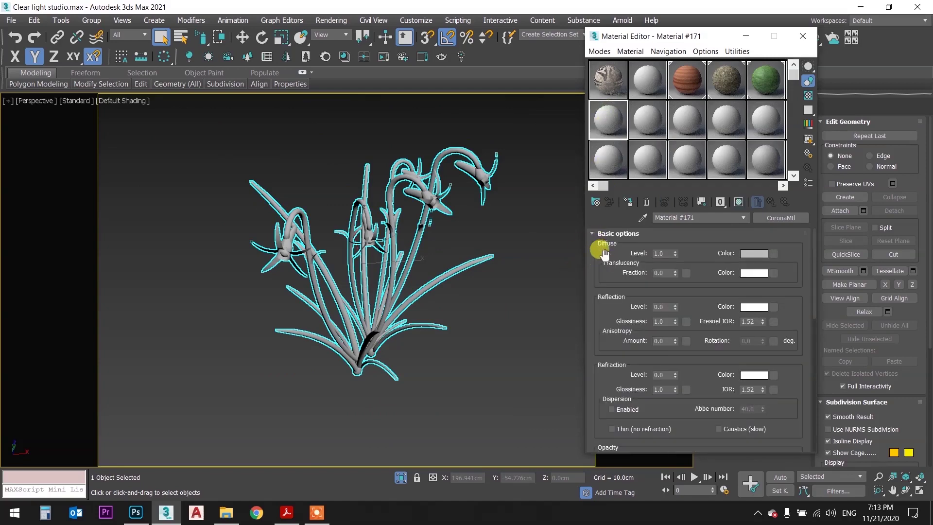
# Replace the slot with a default CoronaMtl, Material #187, then zoom in on the plant.
pyautogui.click(595, 202)
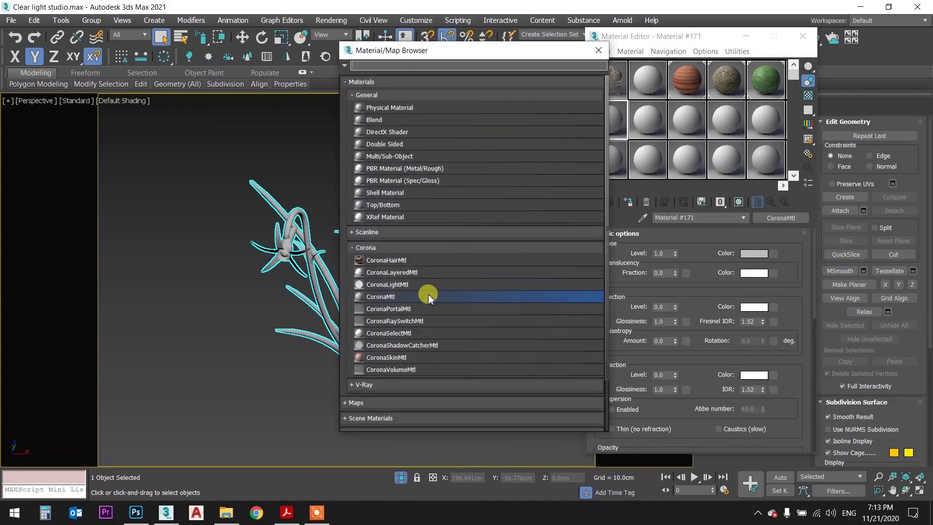
pyautogui.doubleClick(427, 295)
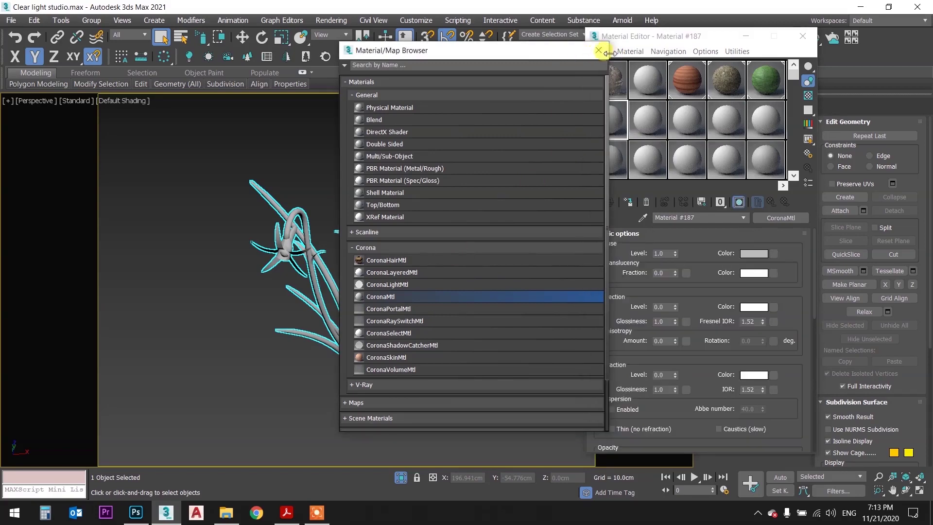
pyautogui.click(598, 50)
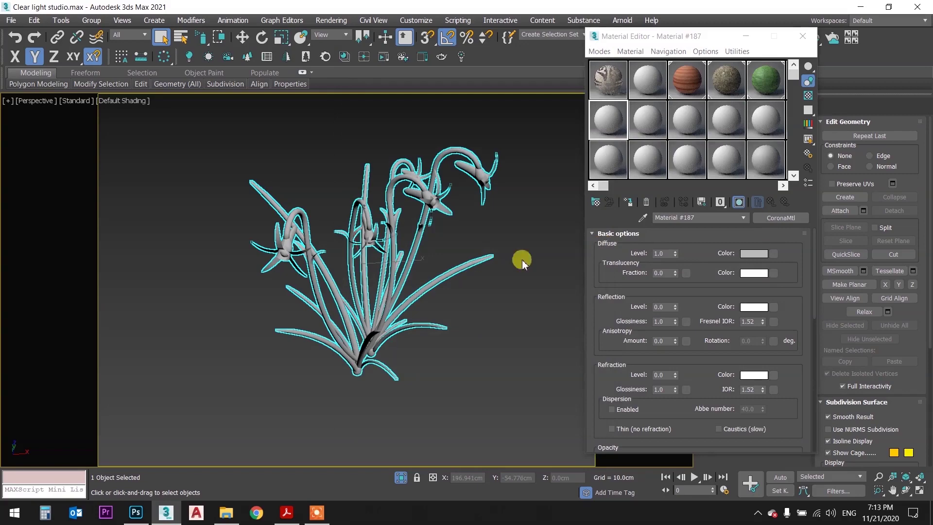
pyautogui.scroll(2, 335, 298)
pyautogui.scroll(2, 354, 294)
pyautogui.scroll(1, 340, 291)
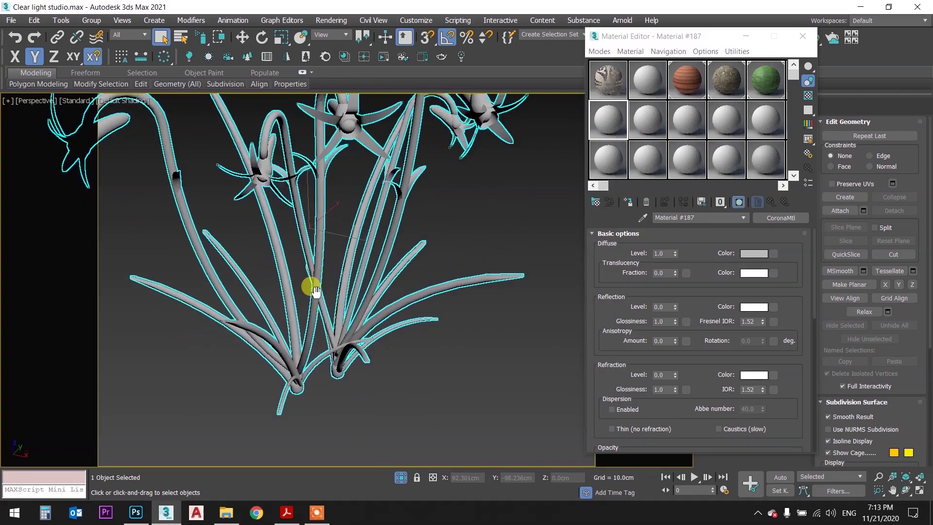
pyautogui.scroll(1, 306, 294)
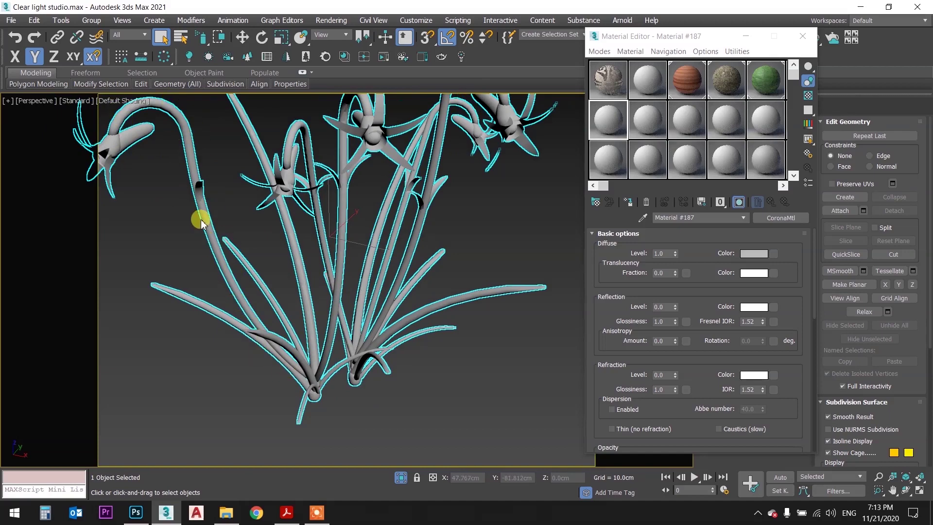
pyautogui.scroll(2, 251, 246)
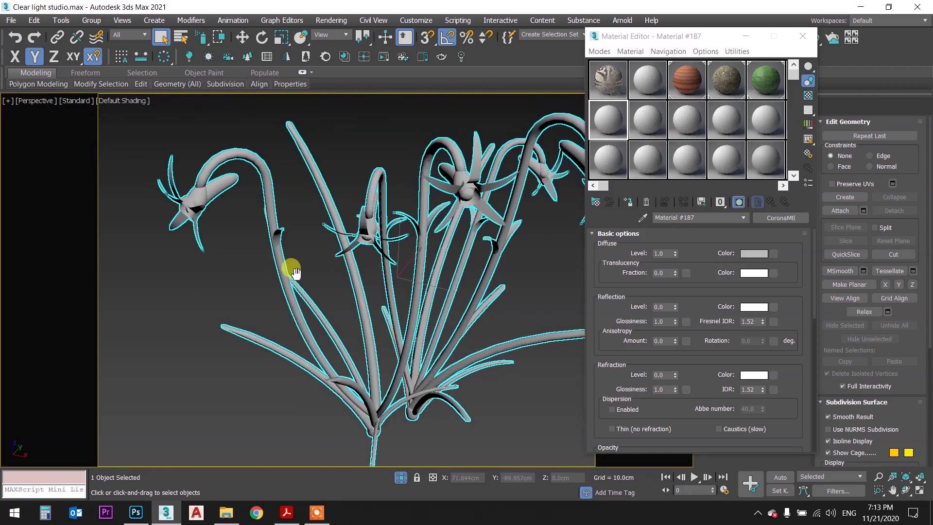
pyautogui.scroll(1, 301, 281)
pyautogui.scroll(-1, 302, 275)
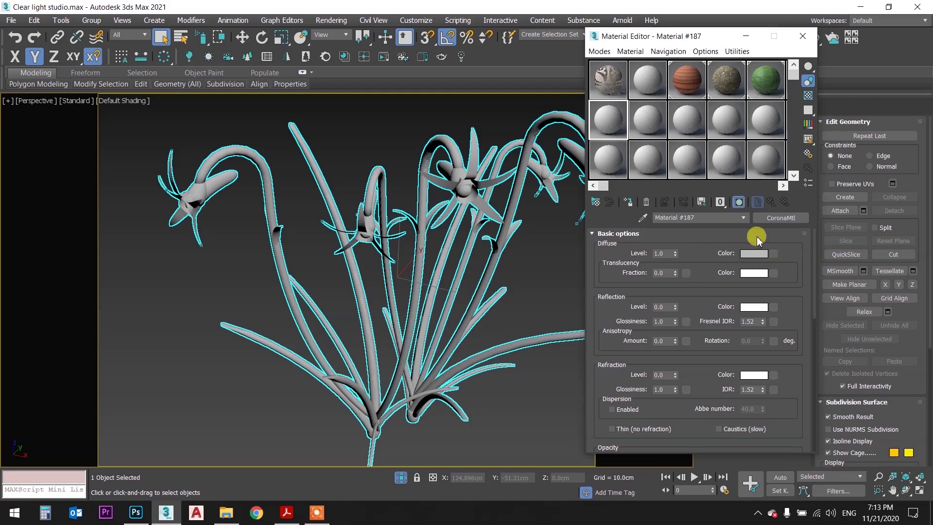
# Assign a Gradient map, Map #17, to Material #187's diffuse and browse its parameters.
pyautogui.click(773, 256)
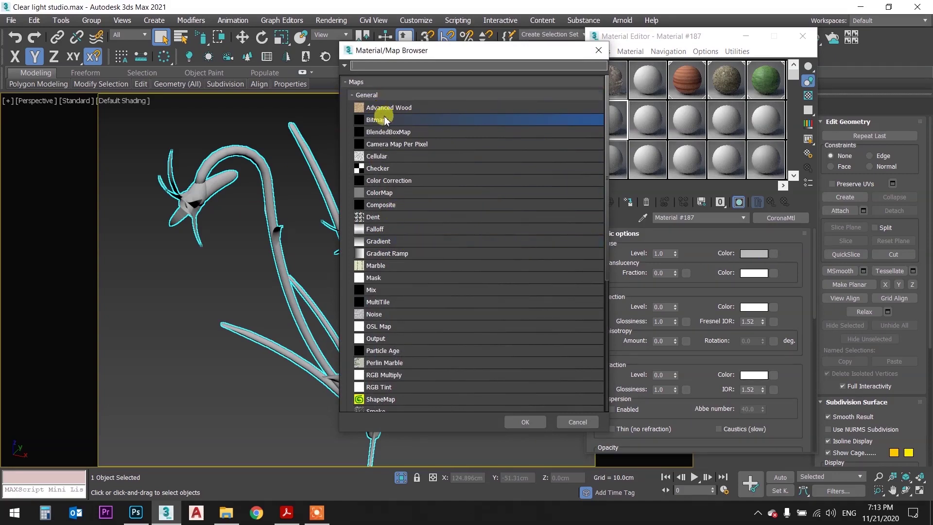
pyautogui.doubleClick(401, 242)
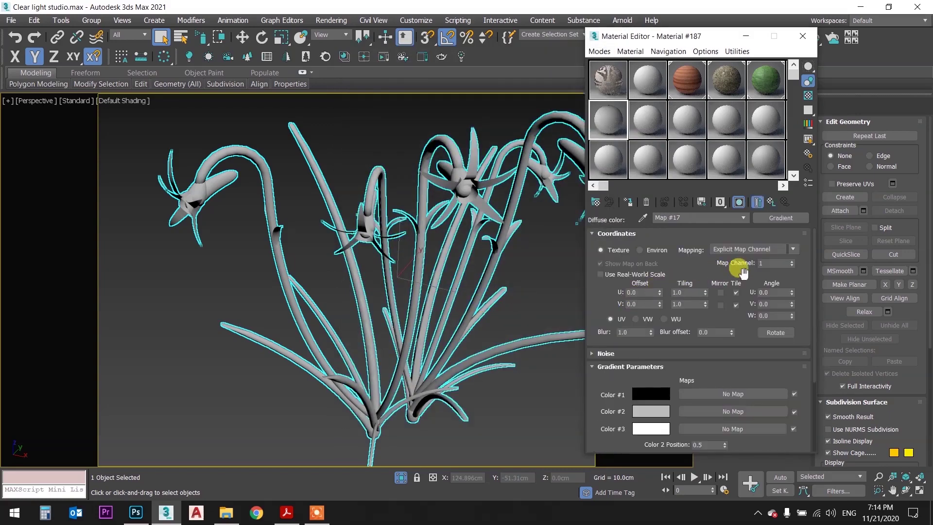
pyautogui.click(728, 394)
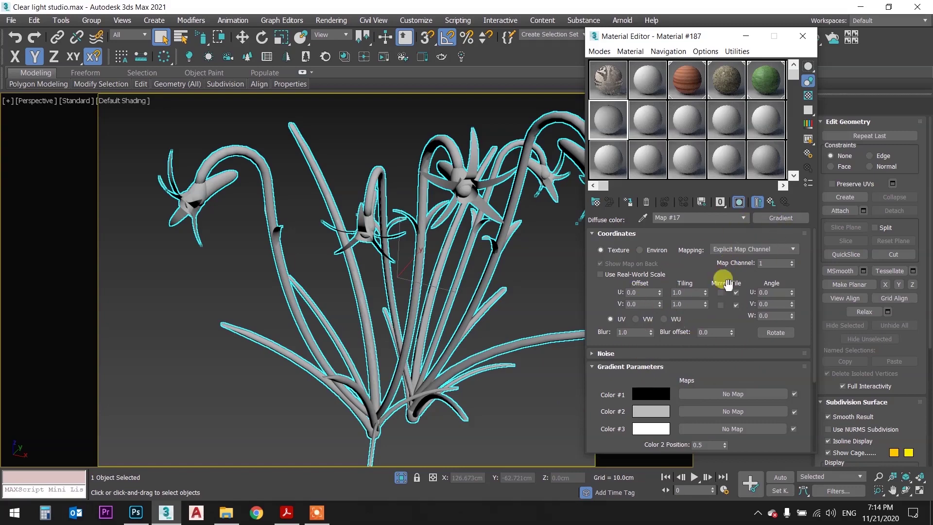
pyautogui.moveTo(706, 366); pyautogui.dragTo(703, 273)
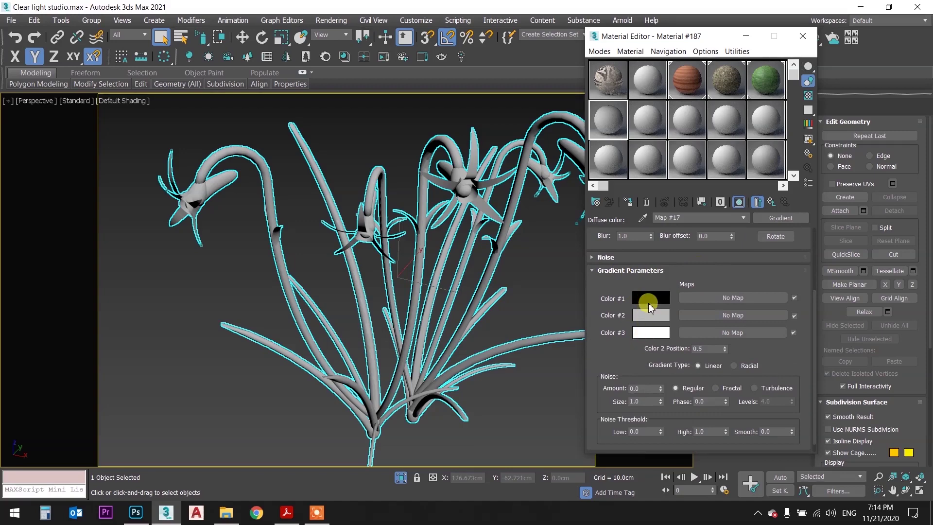
# Set the gradient's Color #1 to dark green.
pyautogui.click(650, 297)
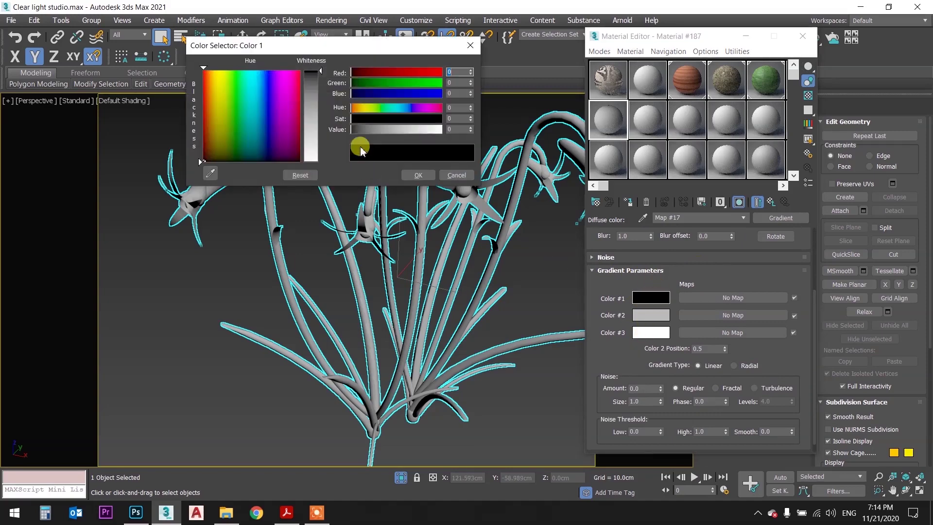
pyautogui.moveTo(366, 81); pyautogui.dragTo(353, 82)
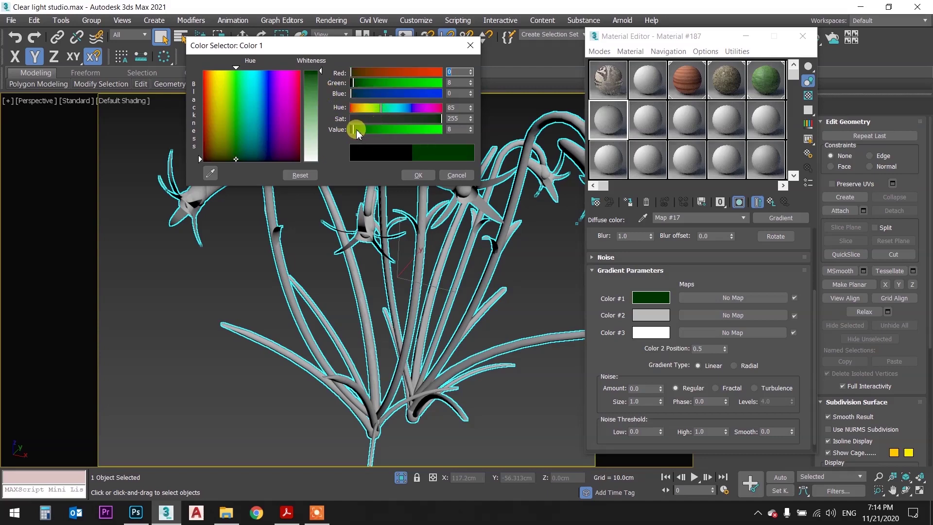
pyautogui.click(418, 175)
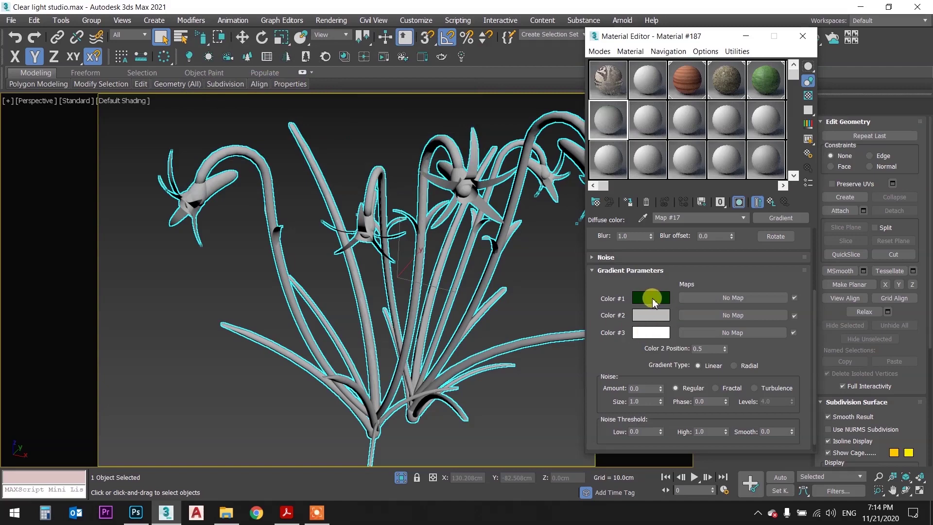
pyautogui.click(651, 300)
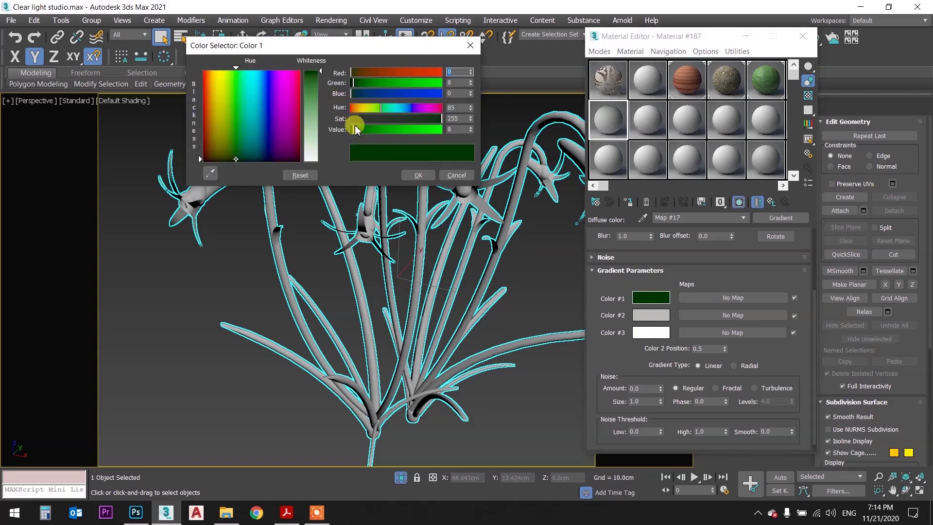
pyautogui.click(417, 174)
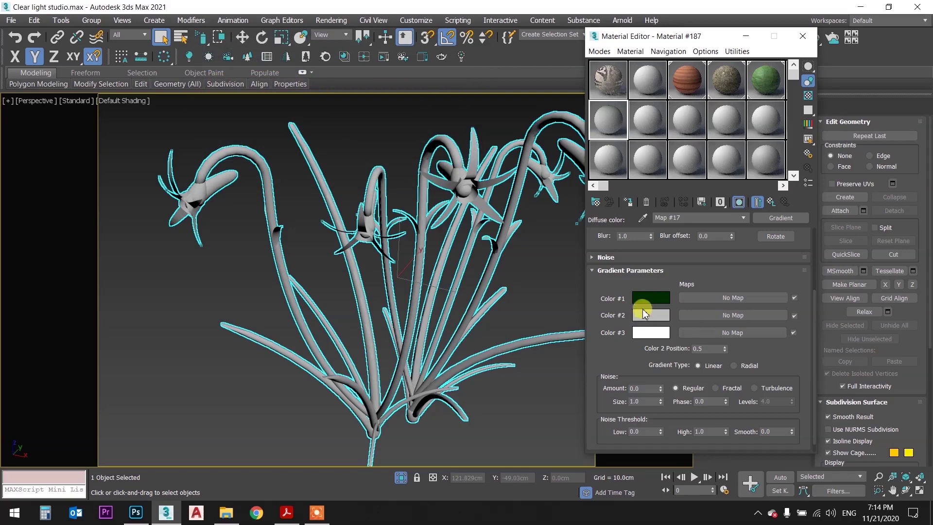
# Copy Color #1 onto Color #2 and brighten it to a medium green.
pyautogui.moveTo(649, 298); pyautogui.dragTo(648, 317)
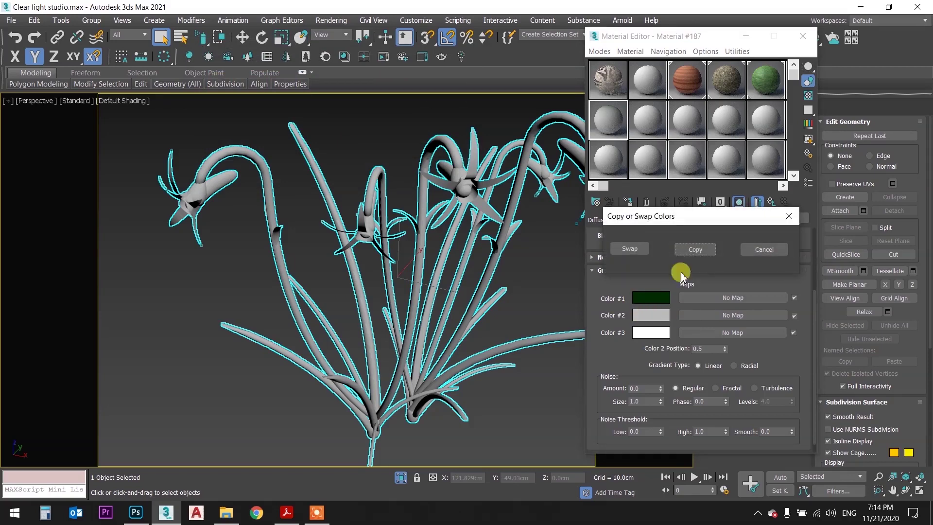
pyautogui.click(694, 249)
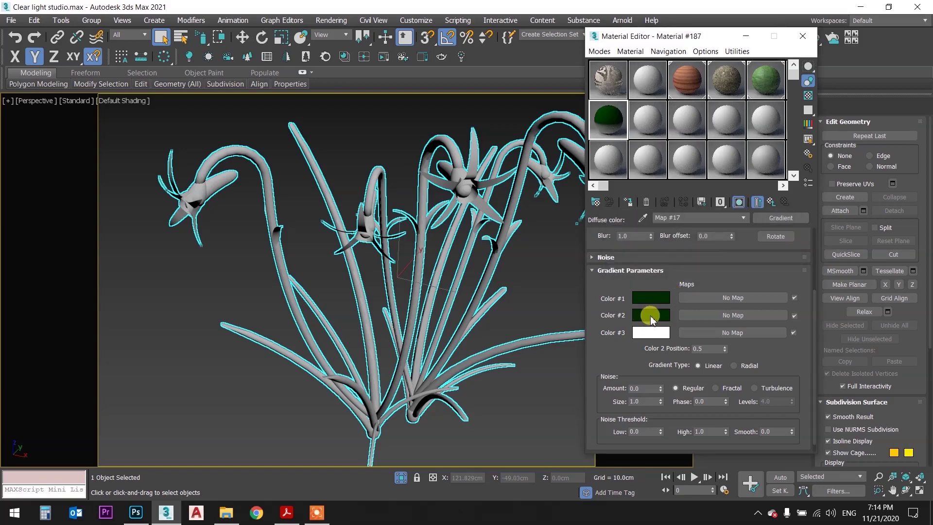
pyautogui.click(651, 315)
pyautogui.moveTo(372, 129); pyautogui.dragTo(381, 131)
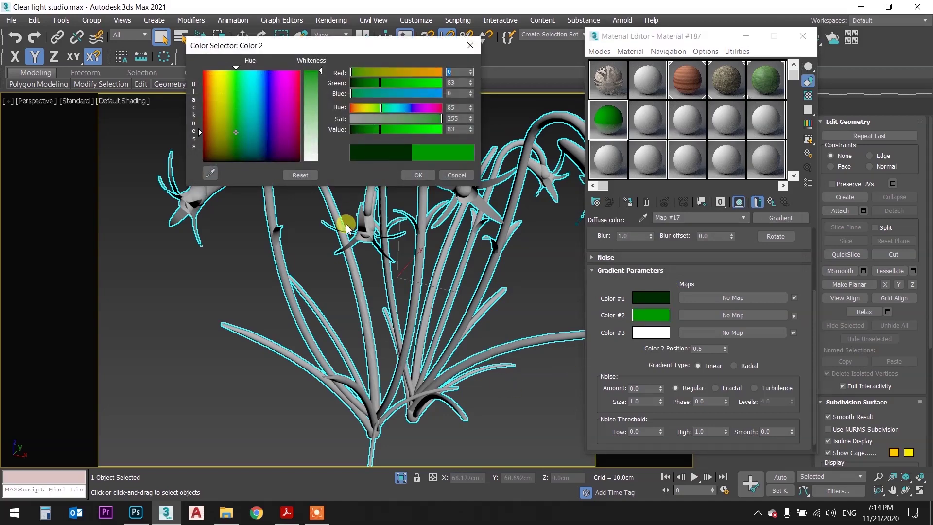
pyautogui.click(423, 175)
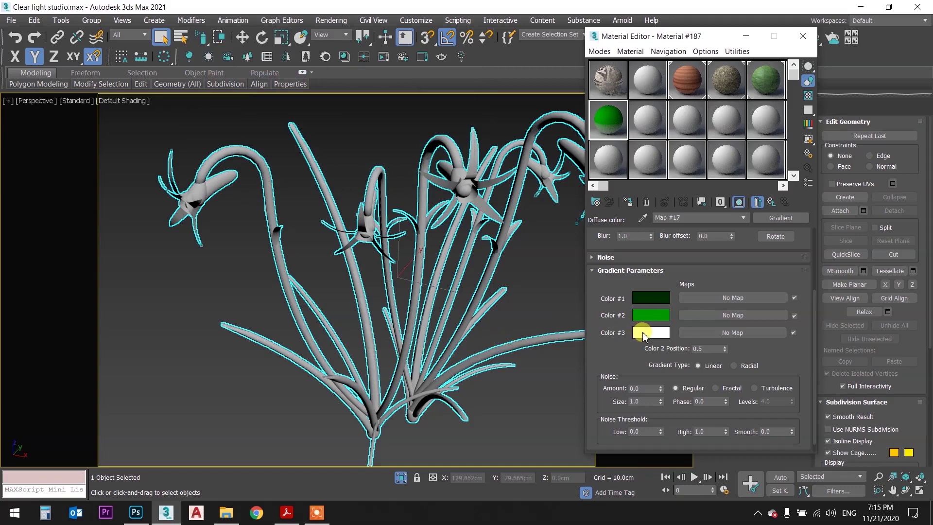
# Copy Color #2 onto Color #3, brighten it to vivid green, and preview the map enlarged.
pyautogui.moveTo(645, 316); pyautogui.dragTo(648, 342)
pyautogui.click(695, 246)
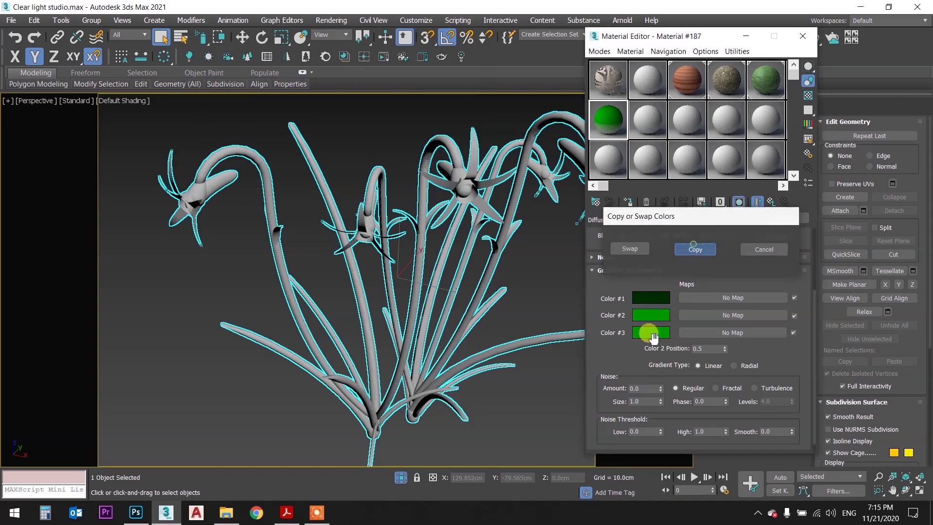
pyautogui.click(650, 333)
pyautogui.moveTo(417, 130); pyautogui.dragTo(440, 130)
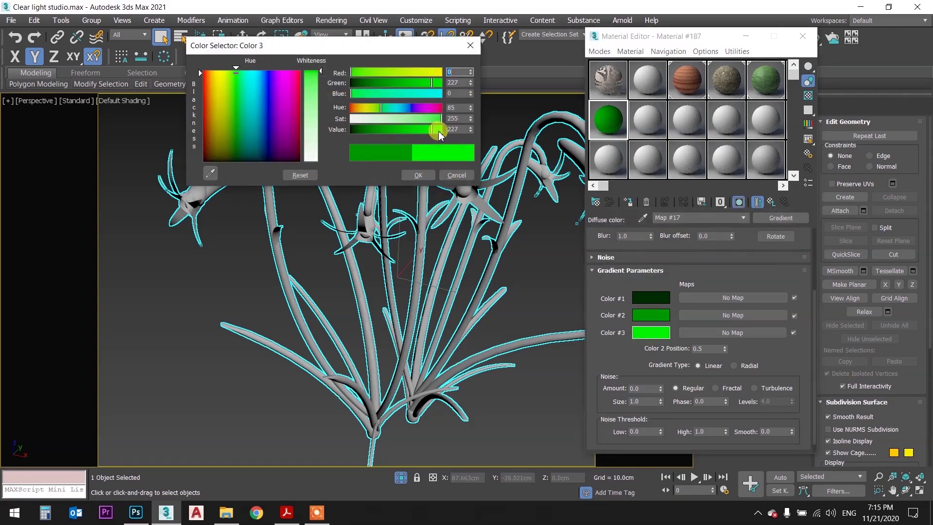
pyautogui.click(421, 175)
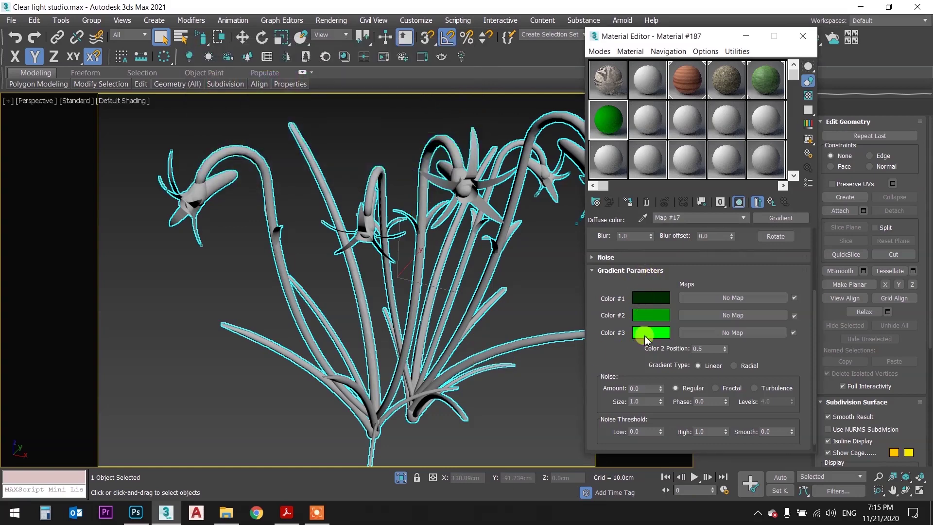
pyautogui.doubleClick(610, 129)
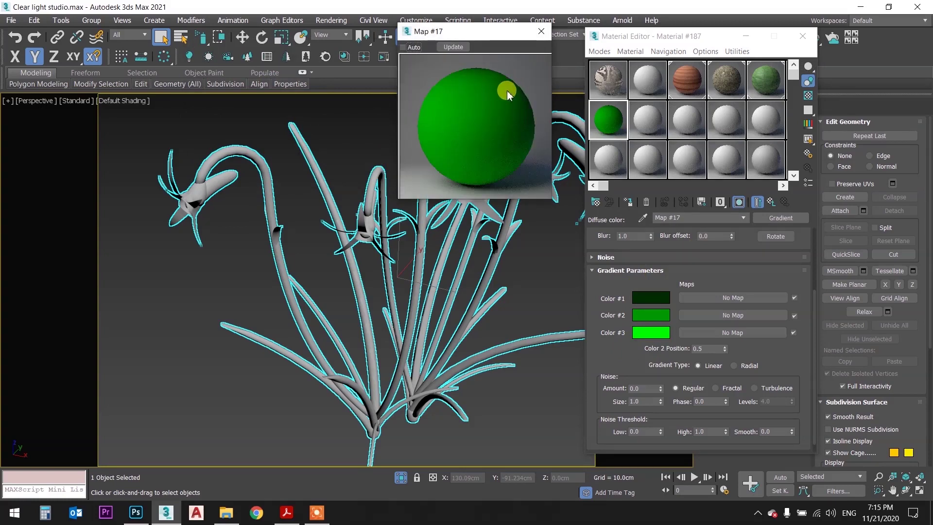
# Return to parent CoronaMtl Material #187 and set reflection level and glossiness to 0.5.
pyautogui.click(541, 32)
pyautogui.click(771, 201)
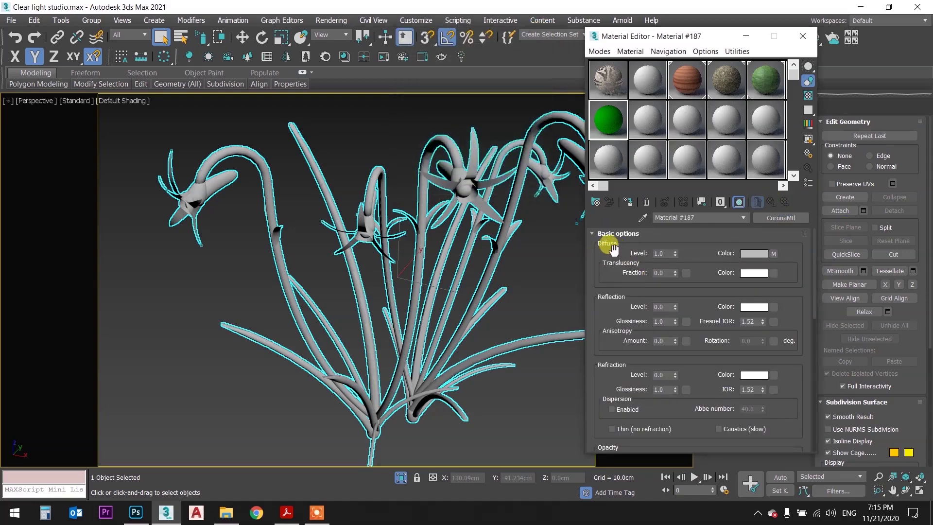
pyautogui.click(663, 307)
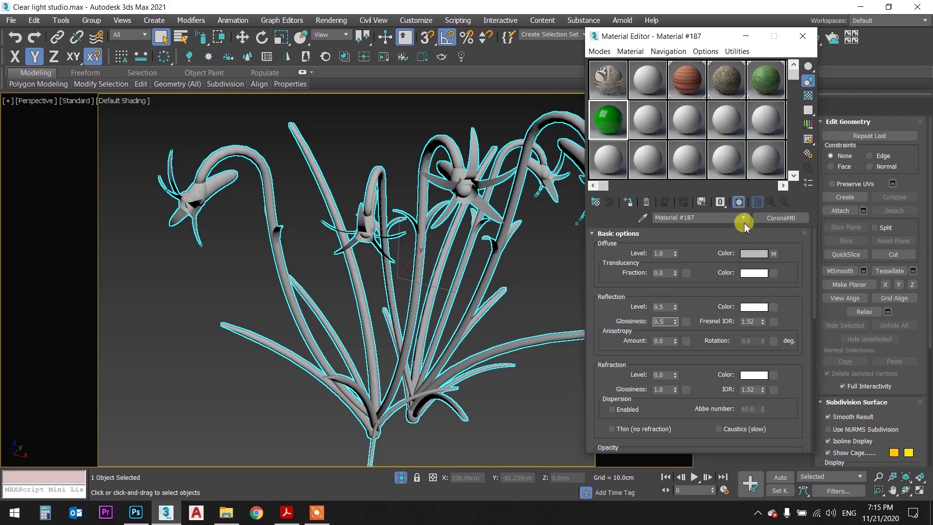
pyautogui.doubleClick(608, 119)
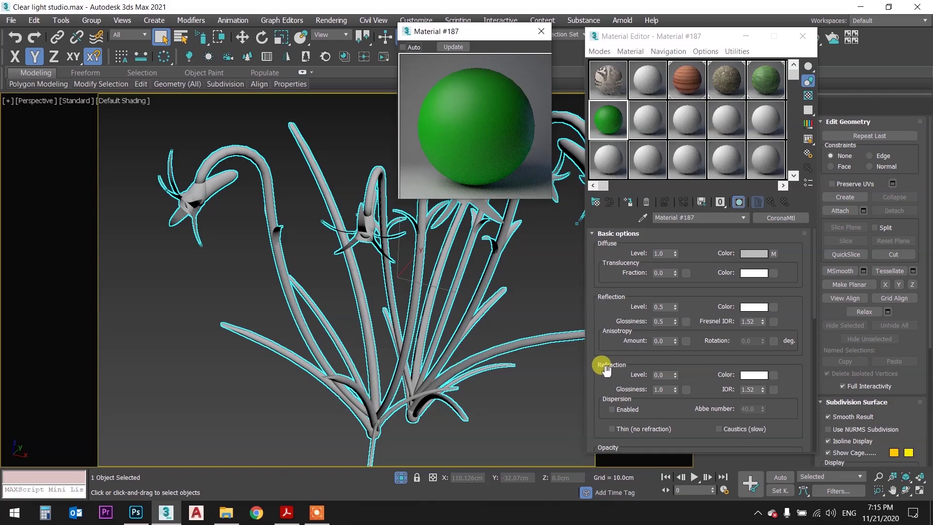
# Assign Material #187 to the selected flower stalks and pan them into view.
pyautogui.click(540, 31)
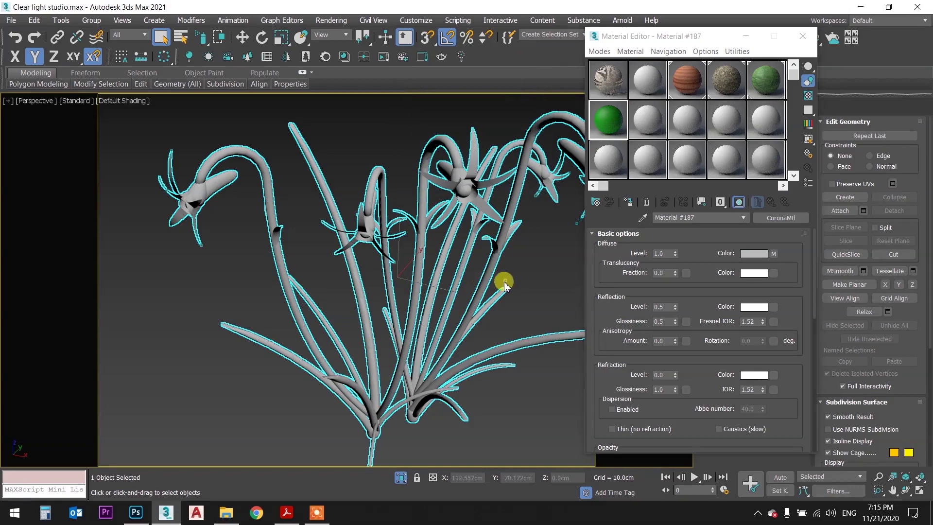
pyautogui.click(498, 277)
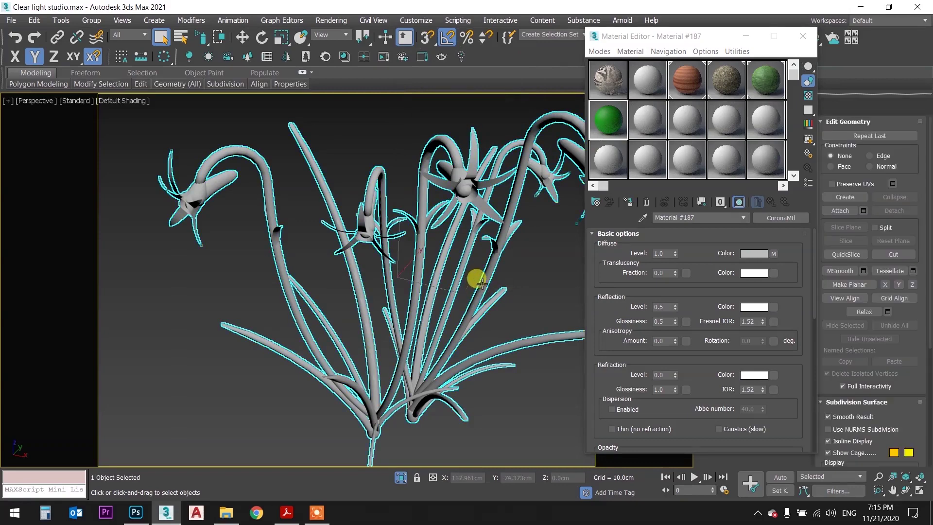
pyautogui.click(606, 119)
pyautogui.click(628, 202)
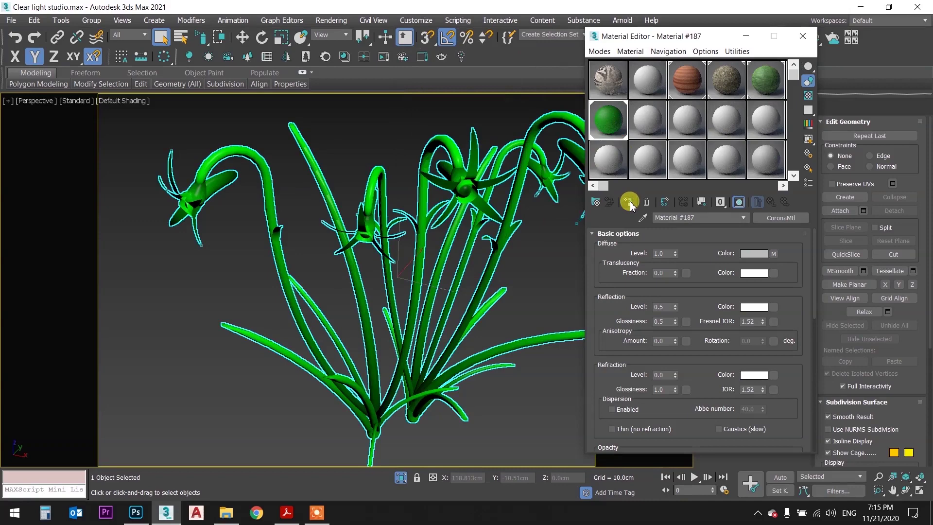
pyautogui.moveTo(362, 295); pyautogui.dragTo(367, 262, button='middle')
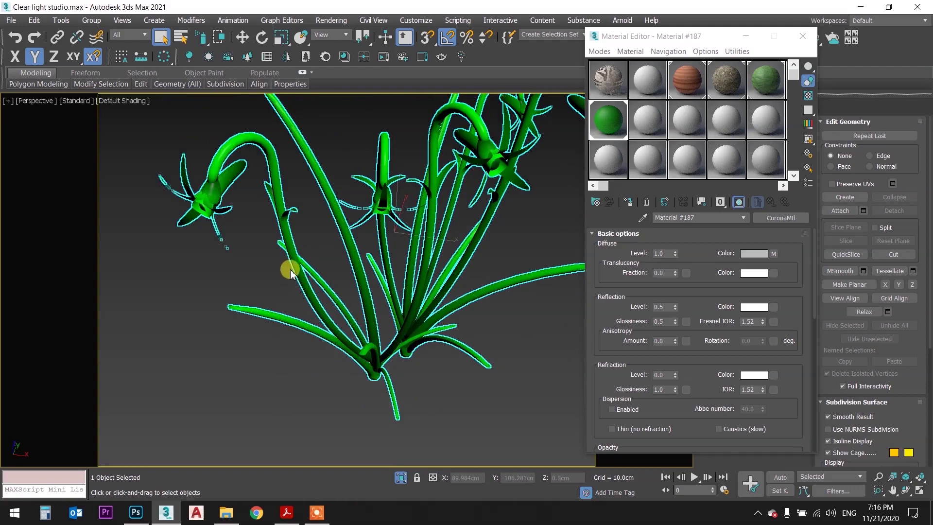
pyautogui.moveTo(306, 248); pyautogui.dragTo(300, 237, button='middle')
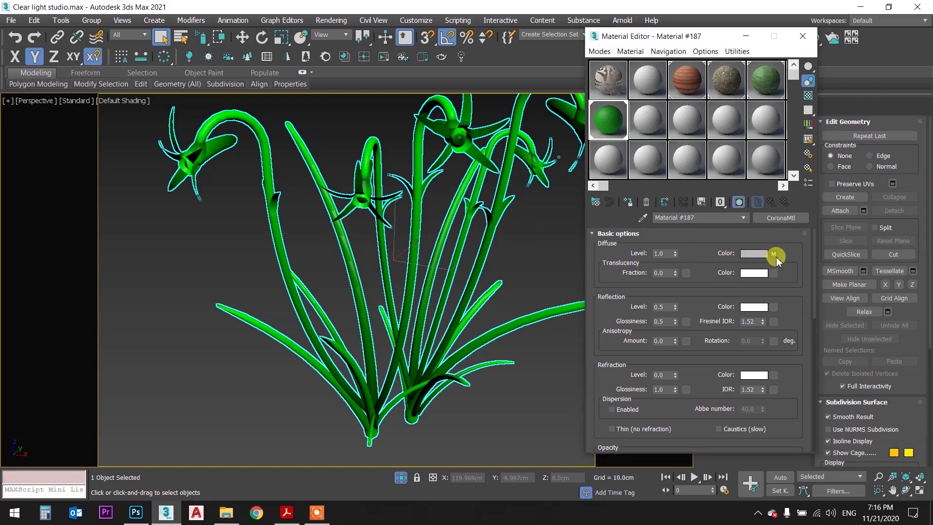
pyautogui.click(772, 255)
pyautogui.moveTo(600, 389); pyautogui.dragTo(607, 281)
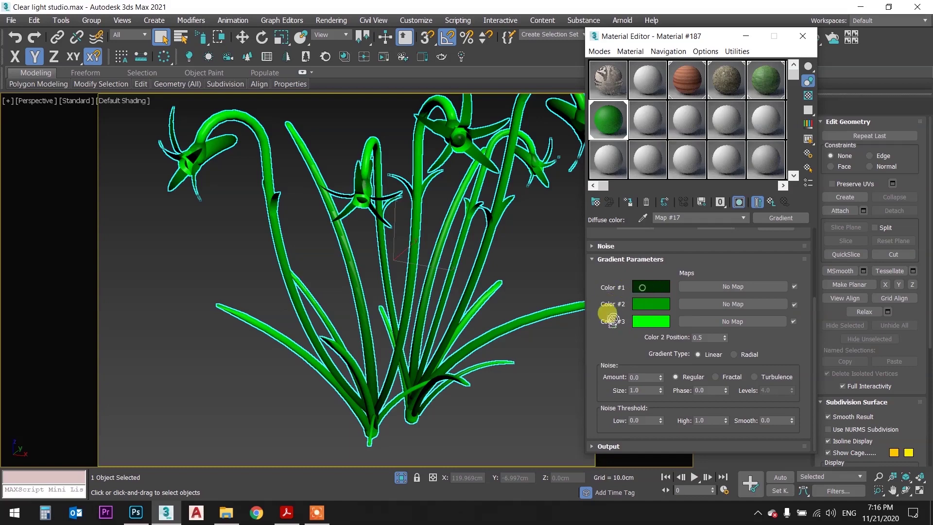
# Swap gradient Color #1 and #3 twice to keep dark-to-bright order, then close the Material Editor.
pyautogui.moveTo(642, 290); pyautogui.dragTo(649, 321)
pyautogui.click(637, 252)
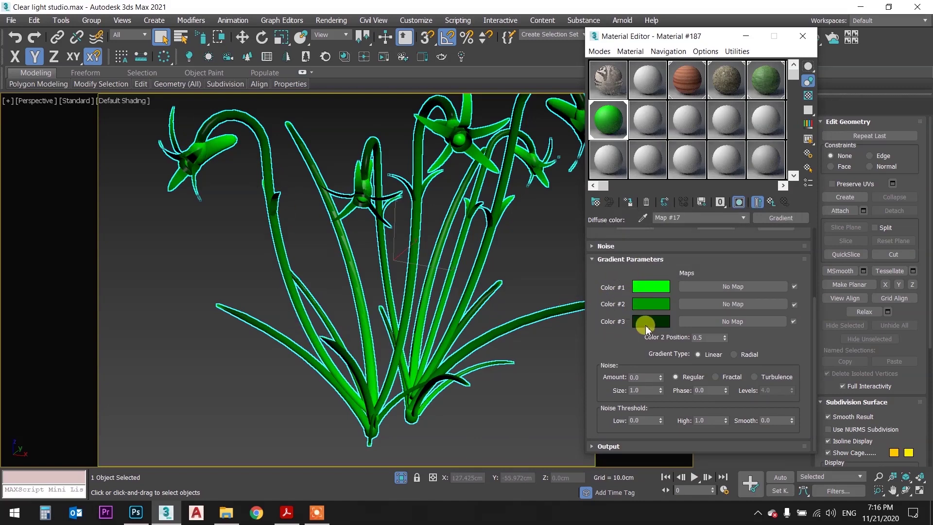
pyautogui.moveTo(650, 288); pyautogui.dragTo(640, 324)
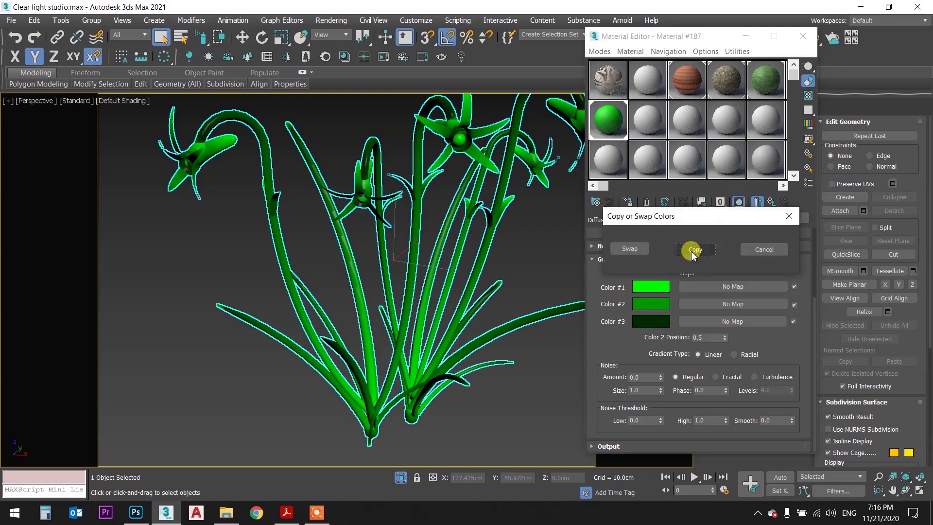
pyautogui.click(627, 250)
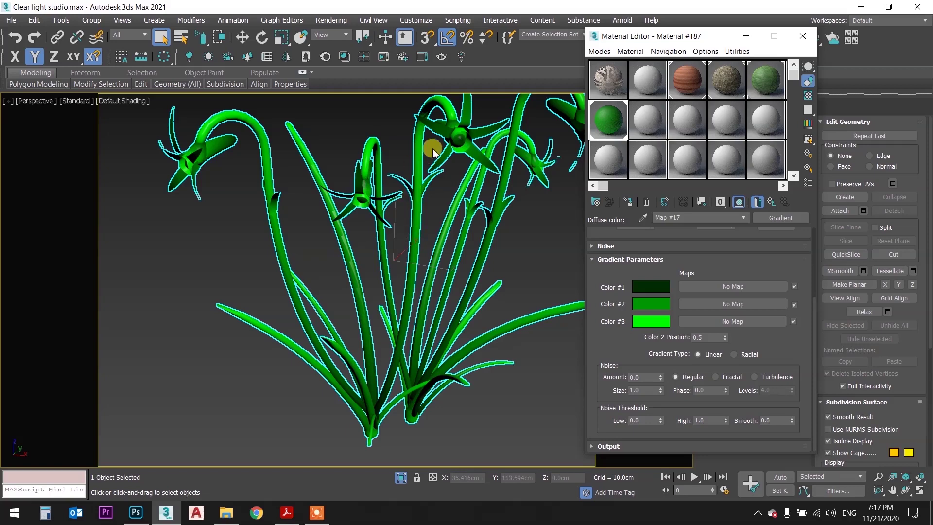
pyautogui.click(802, 36)
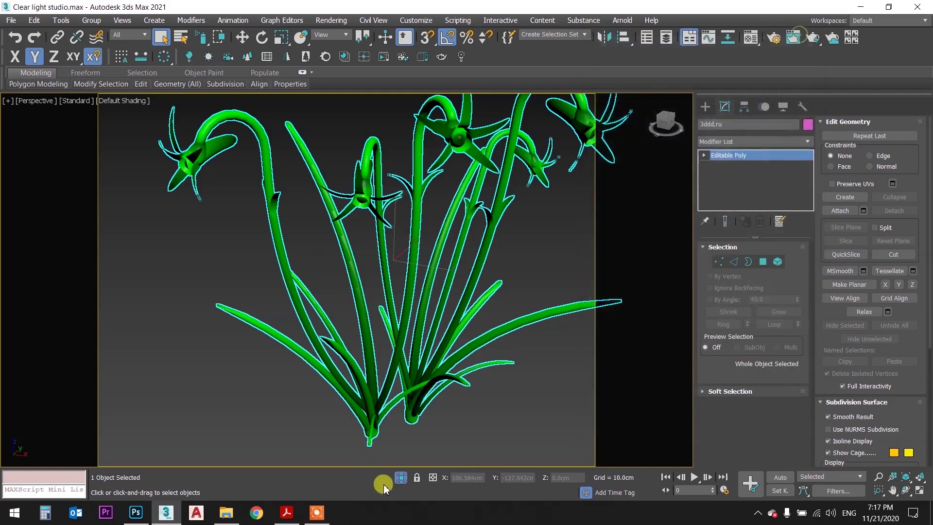
# Isolate the white flower heads, Object004, orbit to face them, and select them.
pyautogui.click(400, 480)
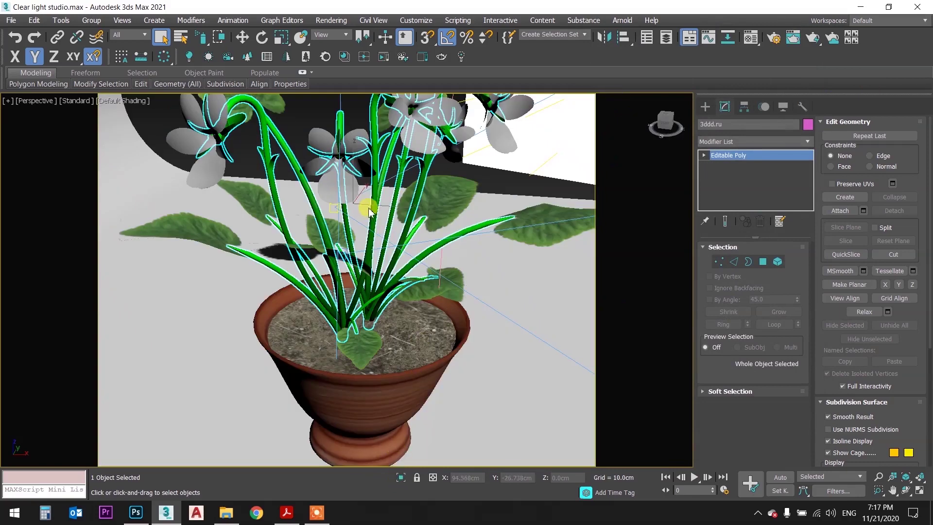
pyautogui.moveTo(364, 208); pyautogui.dragTo(381, 246, button='middle')
pyautogui.scroll(3, 301, 266)
pyautogui.scroll(2, 254, 260)
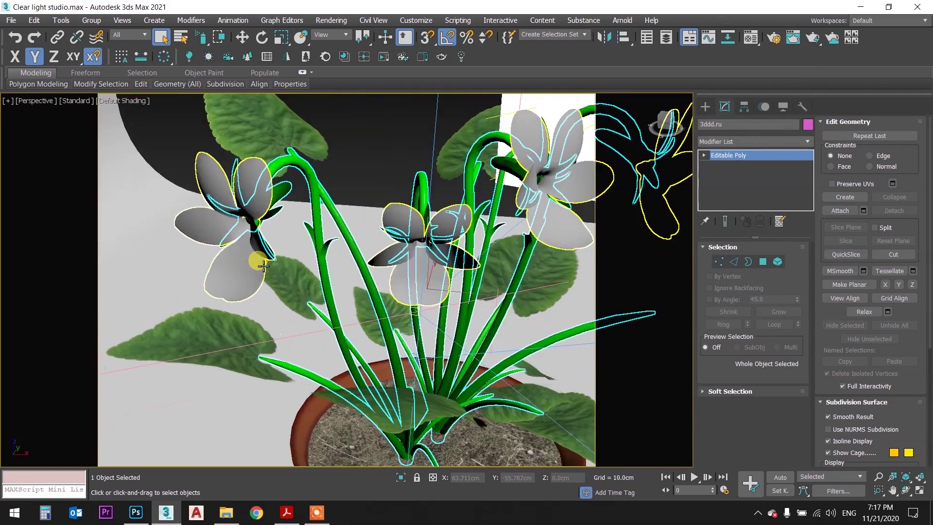
pyautogui.click(235, 259)
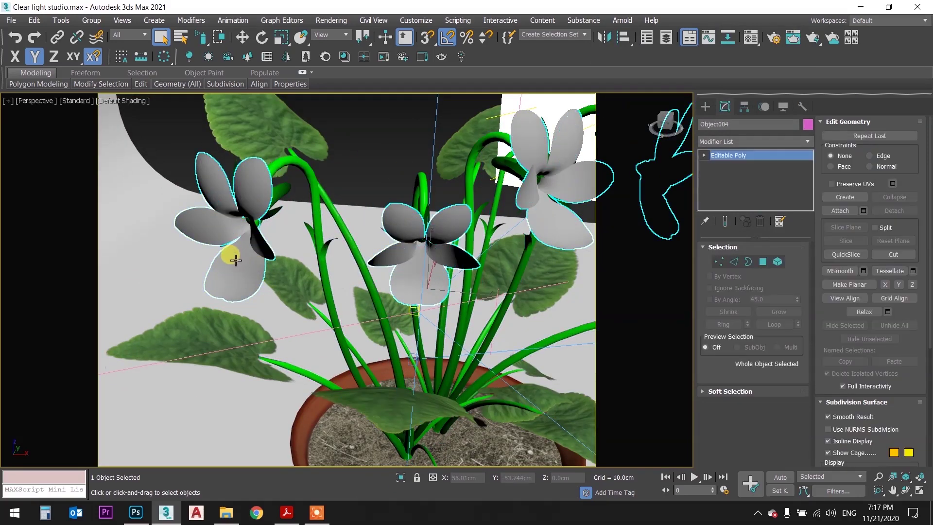
pyautogui.click(400, 477)
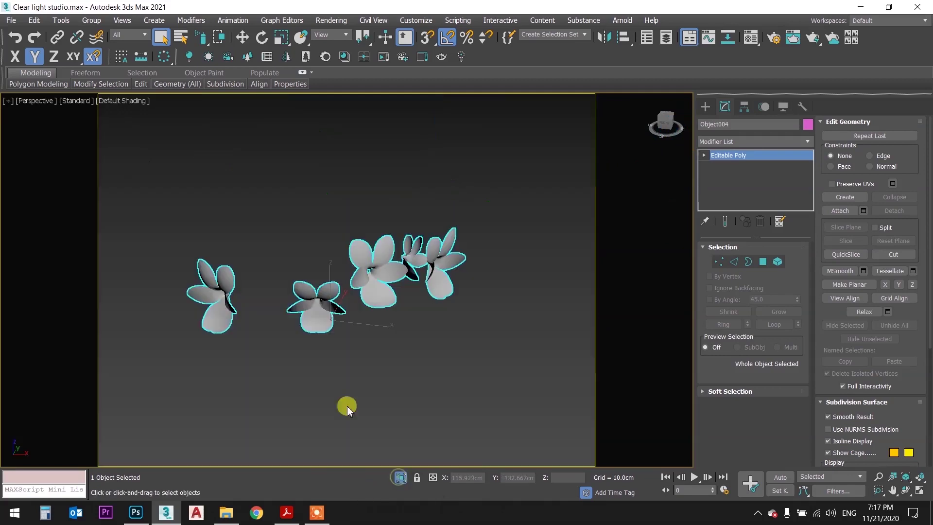
pyautogui.click(308, 317)
pyautogui.moveTo(355, 277)
pyautogui.keyDown('alt'); pyautogui.mouseDown(button='middle')
pyautogui.moveTo(319, 264)
pyautogui.moveTo(417, 254)
pyautogui.moveTo(381, 304)
pyautogui.mouseUp(button='middle'); pyautogui.keyUp('alt')
pyautogui.click(383, 306)
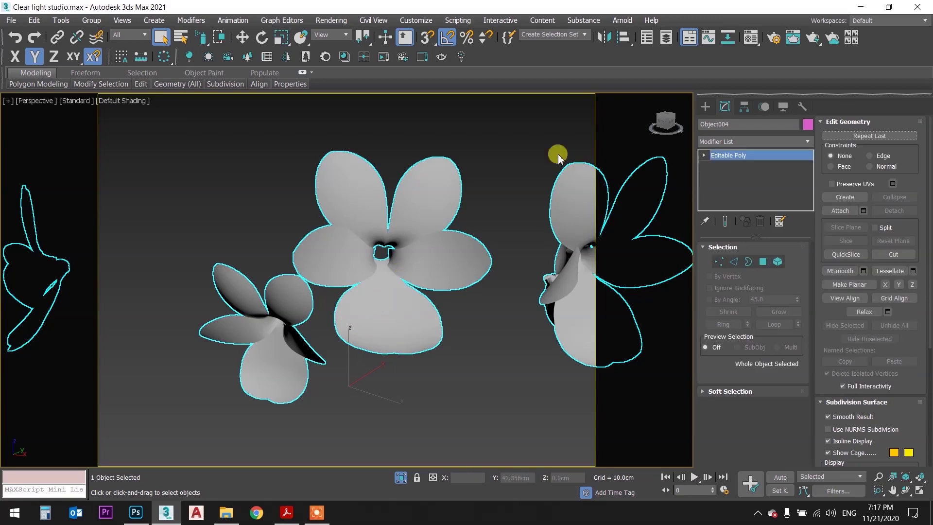
# Make an empty slot a CoronaMtl, Material #188, with a Gradient map as its diffuse.
pyautogui.click(749, 39)
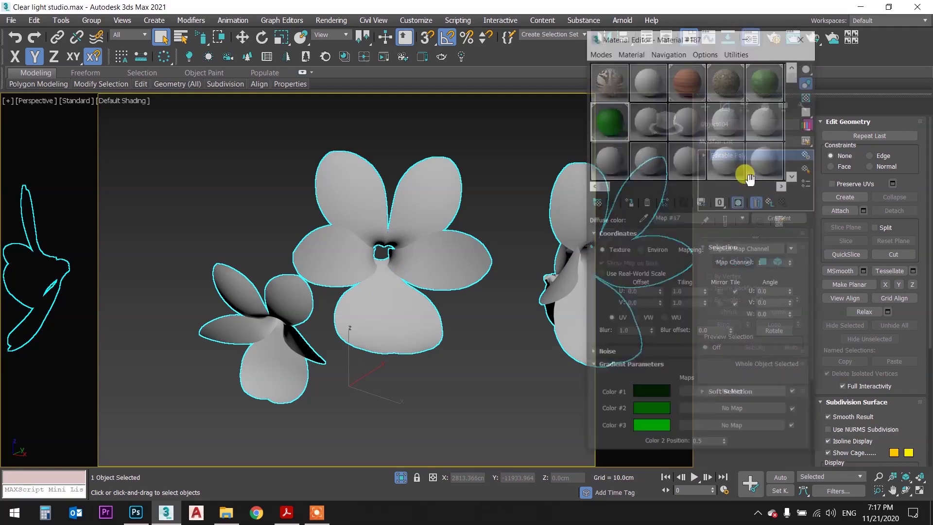
pyautogui.click(619, 166)
pyautogui.click(596, 202)
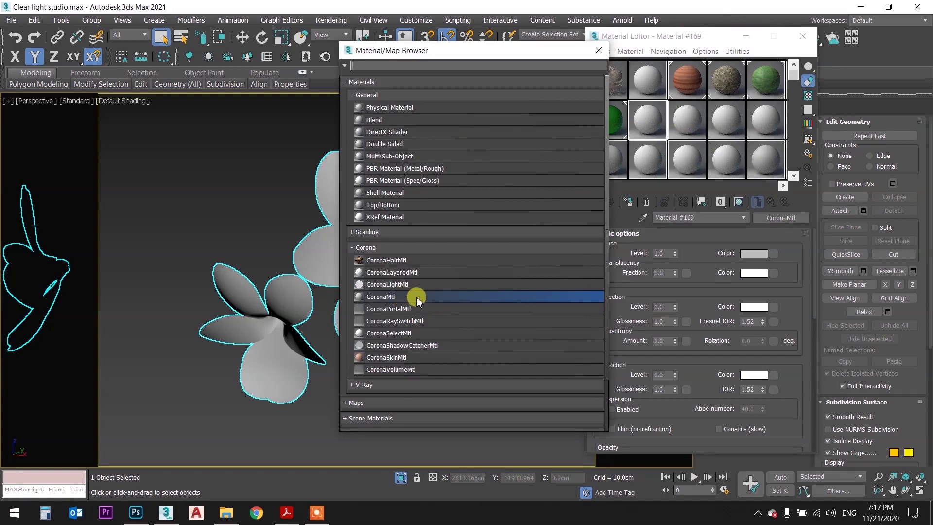
pyautogui.doubleClick(414, 295)
pyautogui.click(595, 50)
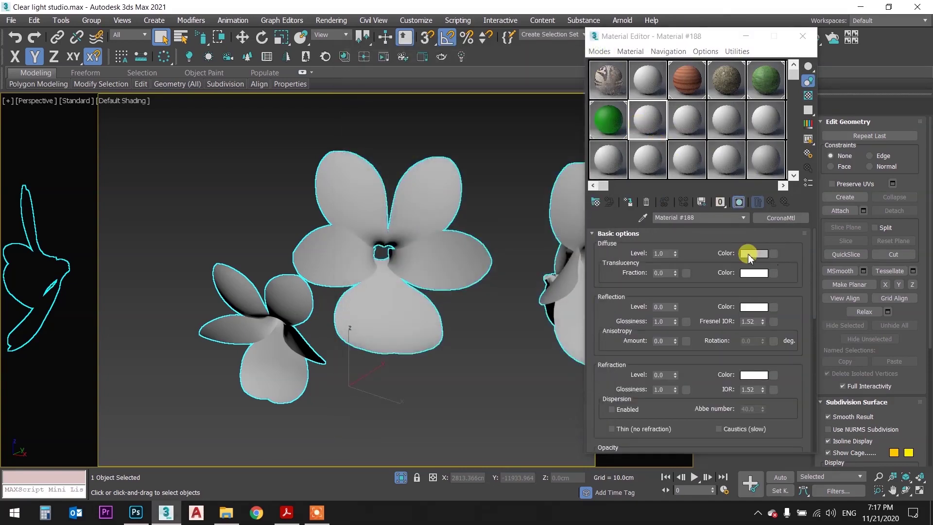
pyautogui.click(771, 253)
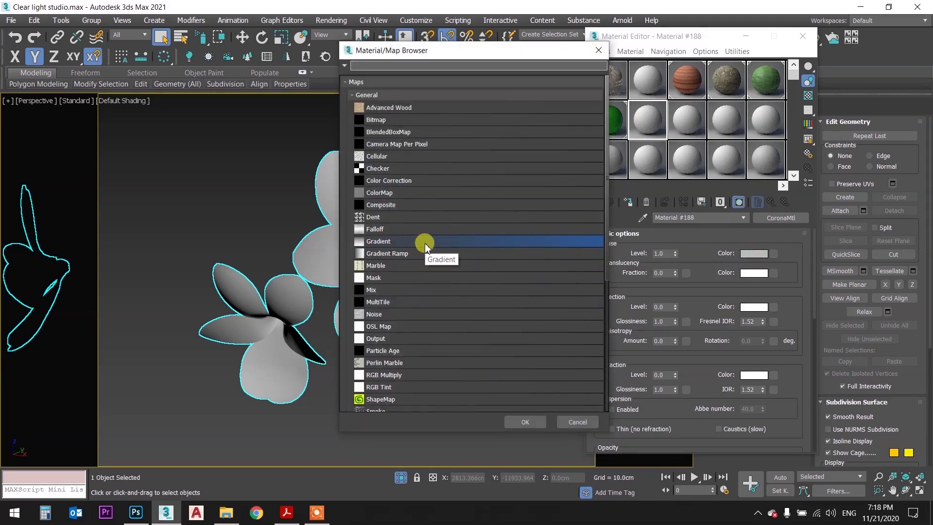
pyautogui.click(525, 421)
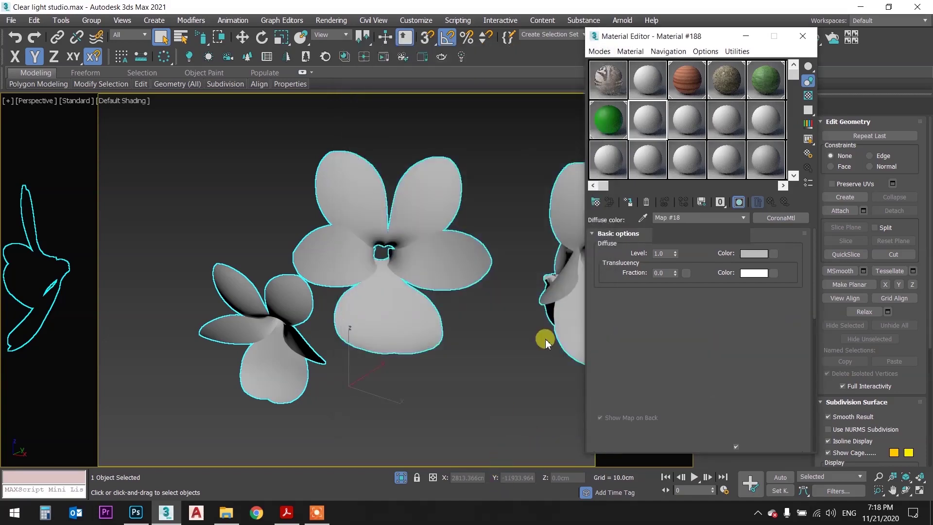
# Set the gradient's Color #1 to deep red.
pyautogui.moveTo(604, 410); pyautogui.dragTo(607, 309)
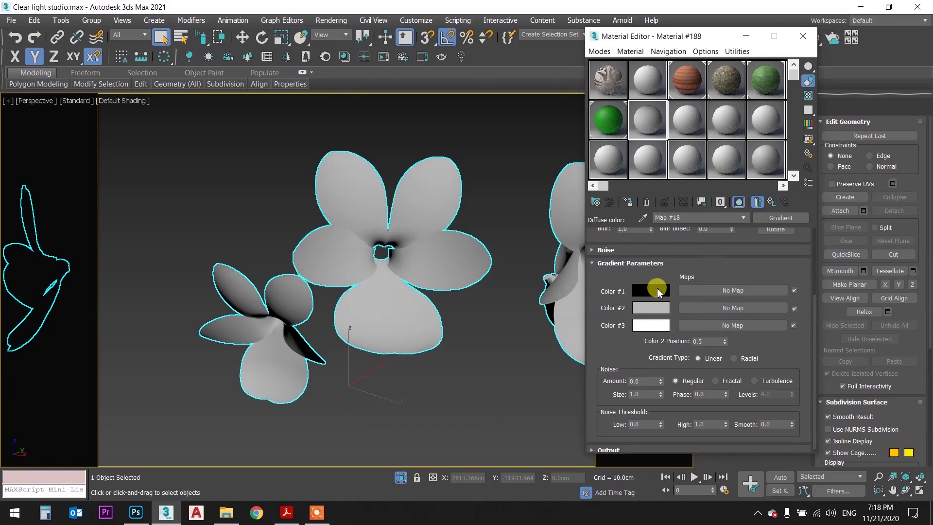
pyautogui.click(658, 290)
pyautogui.moveTo(287, 119); pyautogui.dragTo(299, 102)
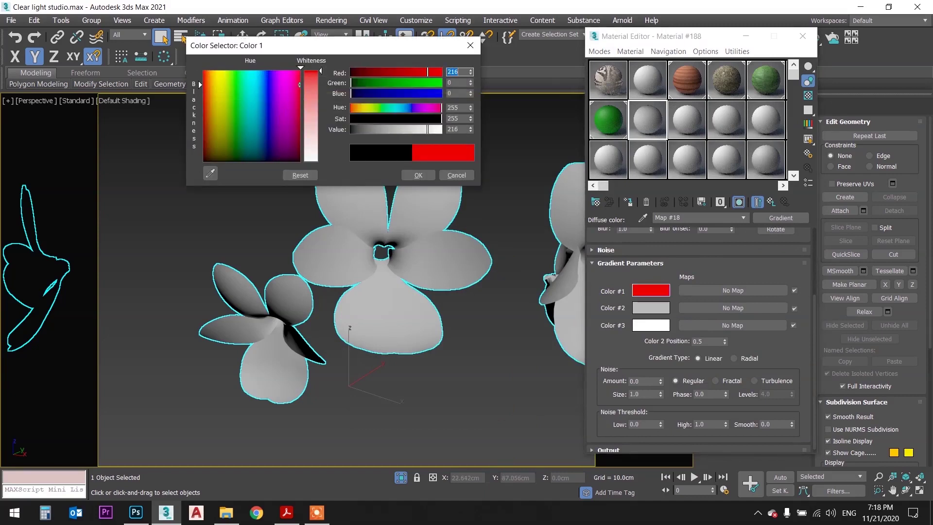
pyautogui.click(410, 129)
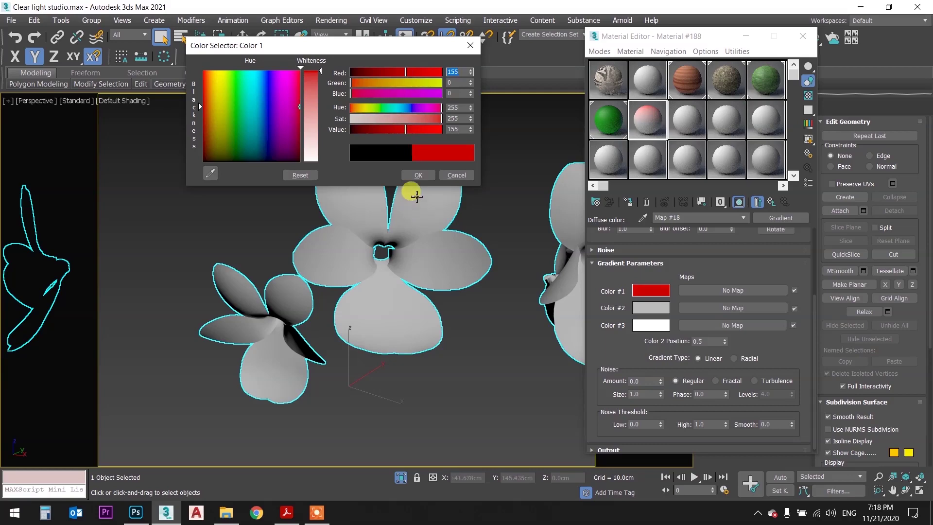
pyautogui.click(417, 175)
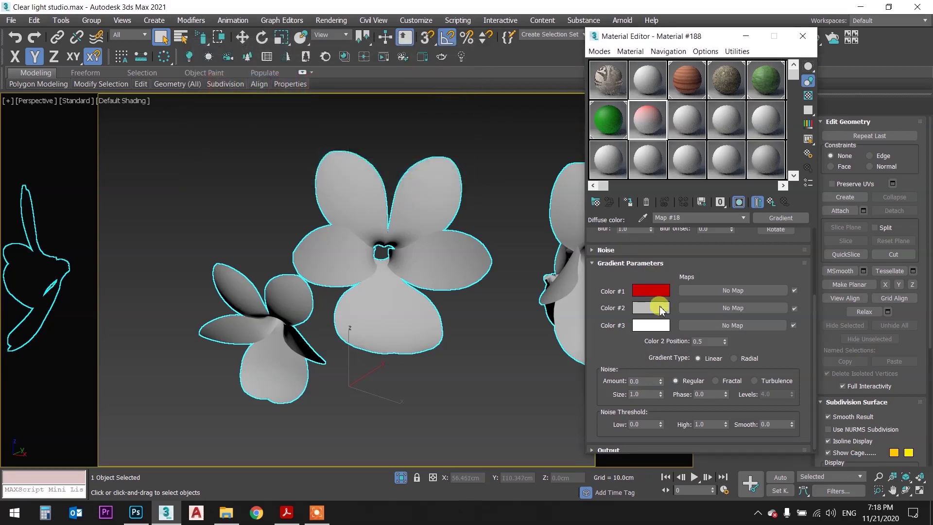
pyautogui.click(659, 307)
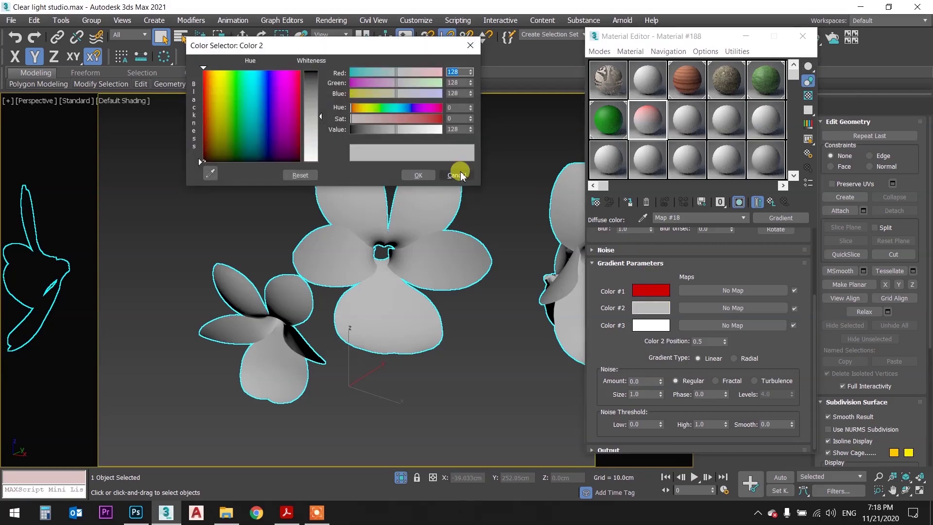
pyautogui.click(457, 175)
pyautogui.click(658, 290)
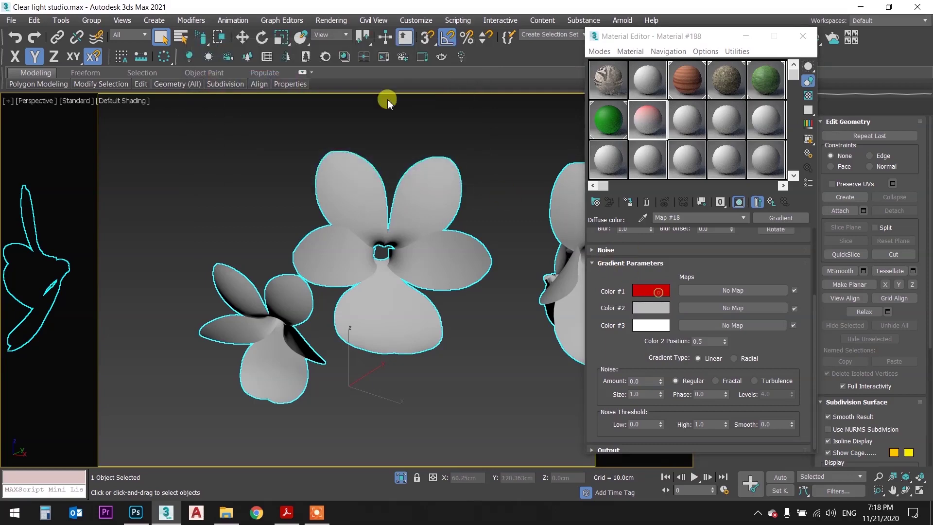
pyautogui.click(377, 130)
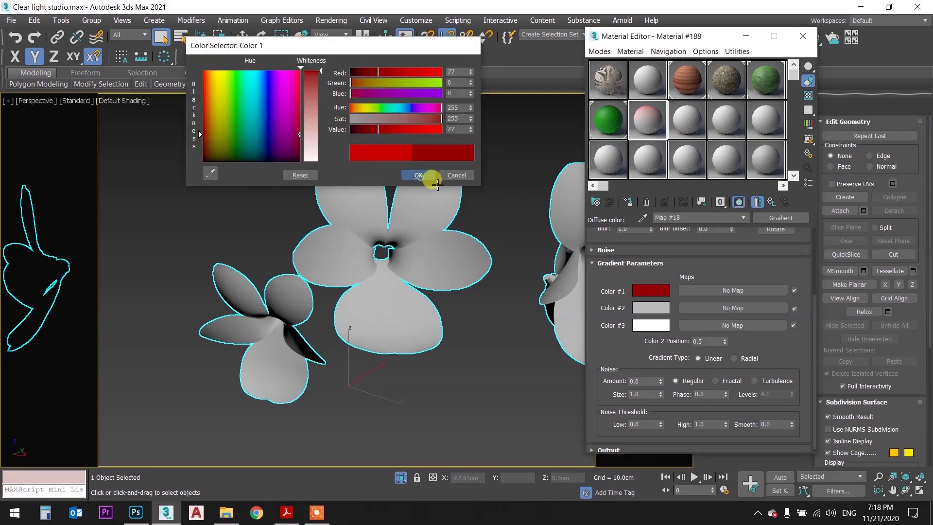
pyautogui.click(422, 175)
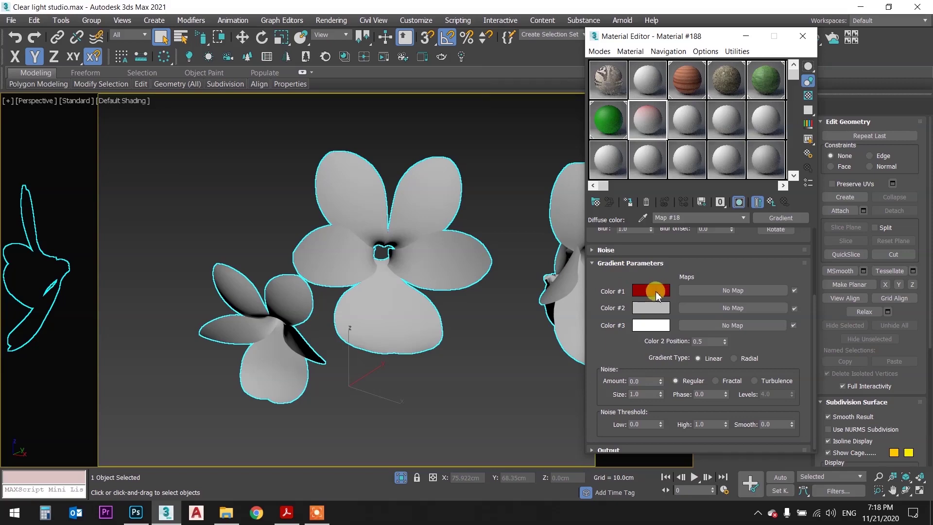
# Copy Color #1 onto Color #2 and lighten it to a pinkish red.
pyautogui.moveTo(654, 291); pyautogui.dragTo(646, 308)
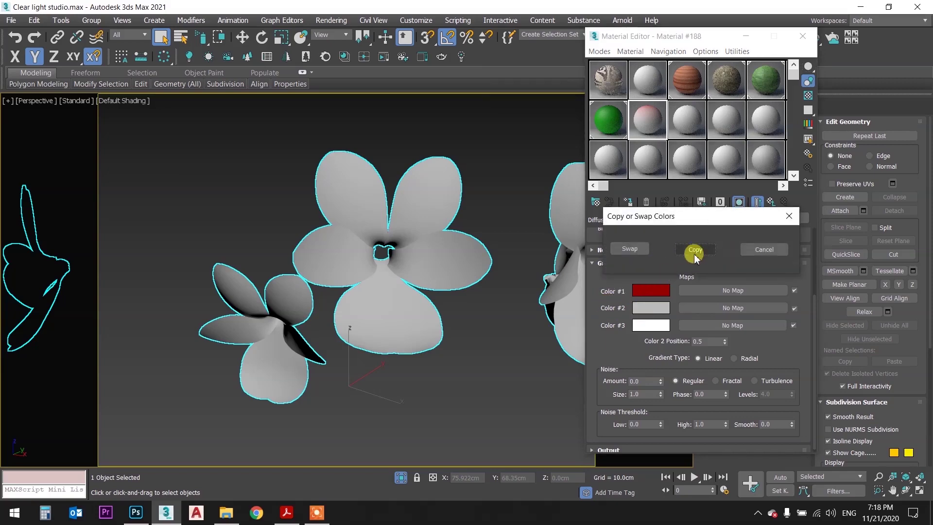
pyautogui.click(694, 249)
pyautogui.click(651, 308)
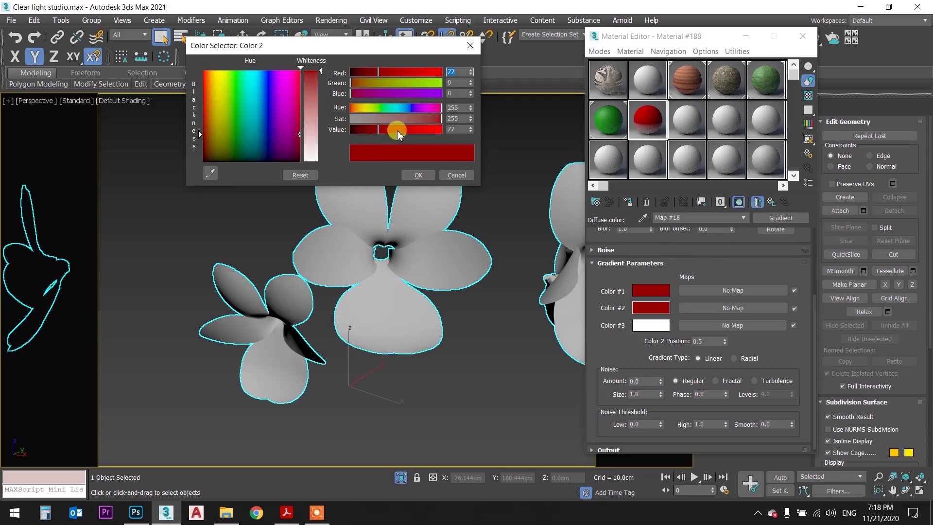
pyautogui.click(313, 87)
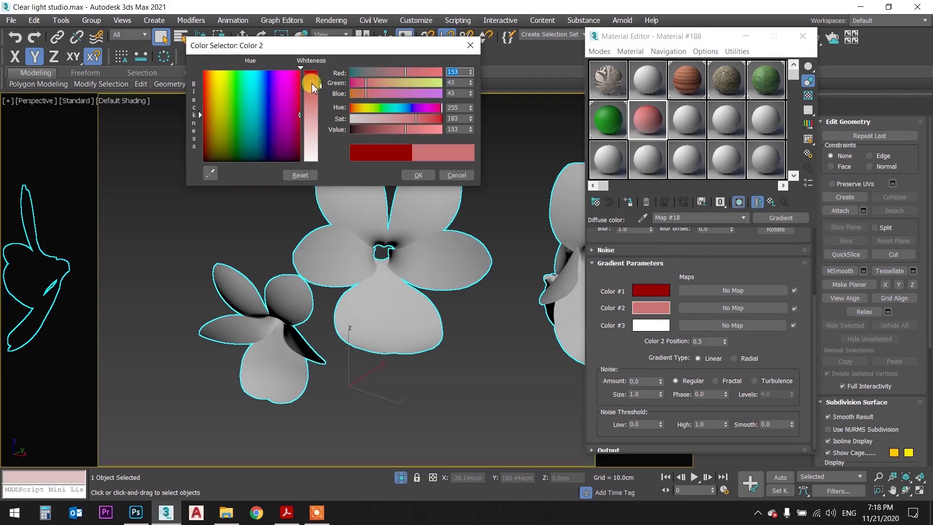
pyautogui.click(418, 174)
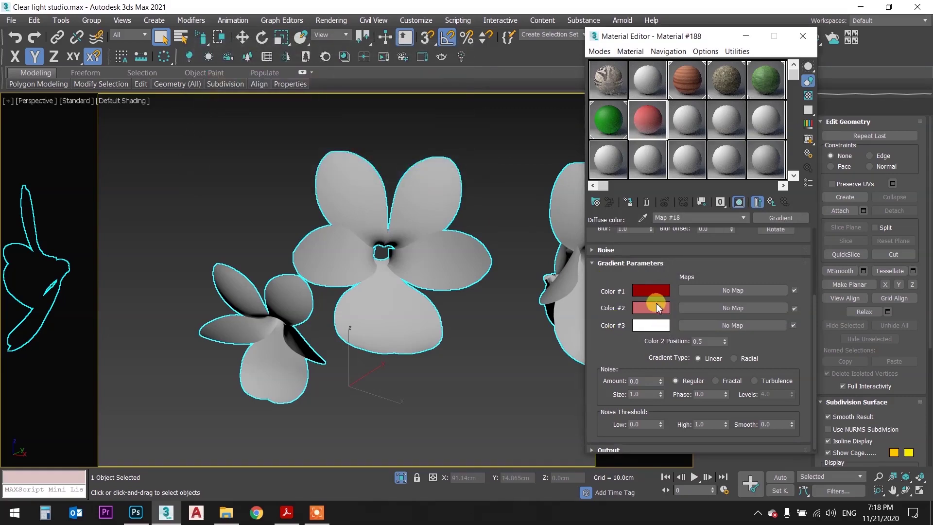
# Copy Color #2 onto Color #3, desaturate it to pale pink, and return to the parent material.
pyautogui.moveTo(656, 307); pyautogui.dragTo(641, 324)
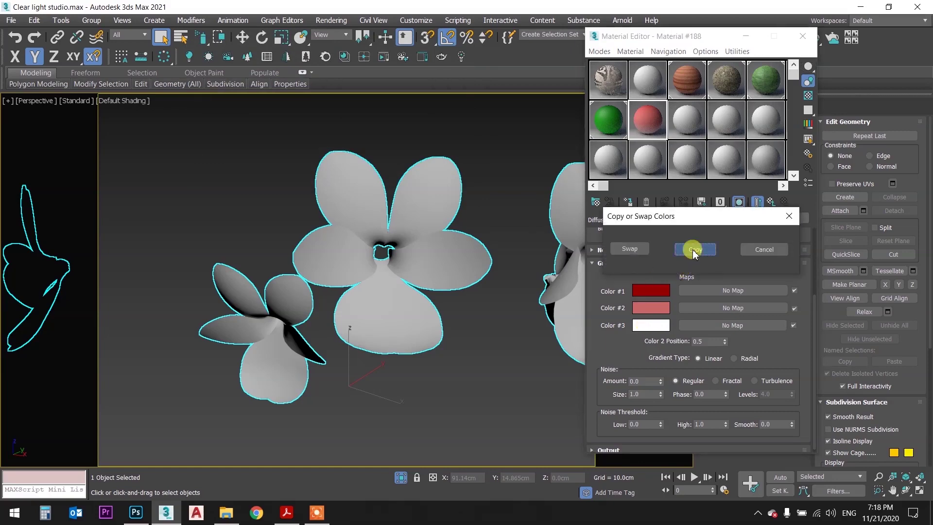
pyautogui.click(693, 250)
pyautogui.click(650, 325)
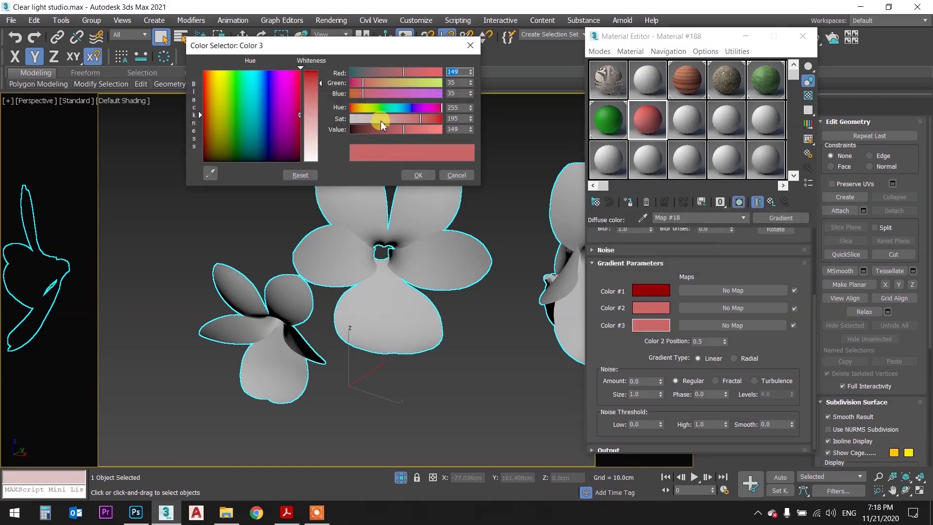
pyautogui.moveTo(380, 125); pyautogui.dragTo(371, 126)
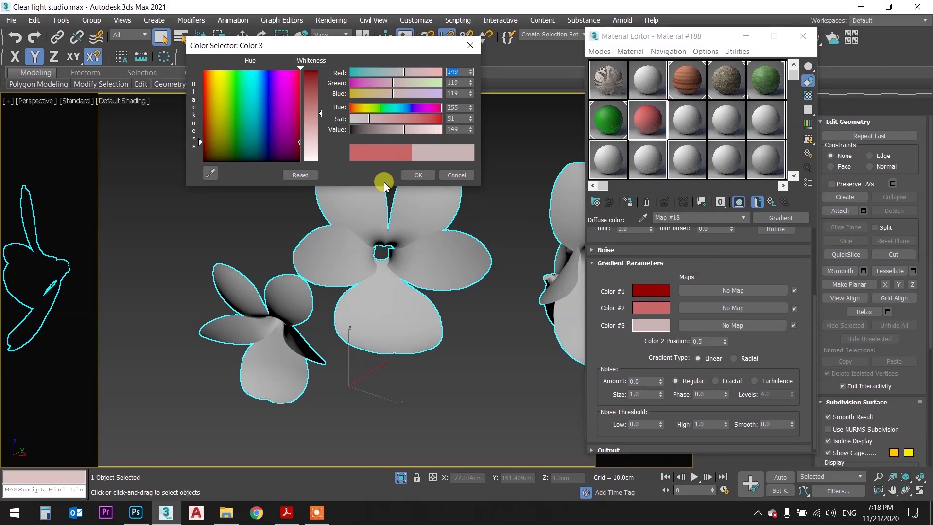
pyautogui.click(418, 175)
pyautogui.scroll(2, 589, 366)
pyautogui.scroll(1, 593, 329)
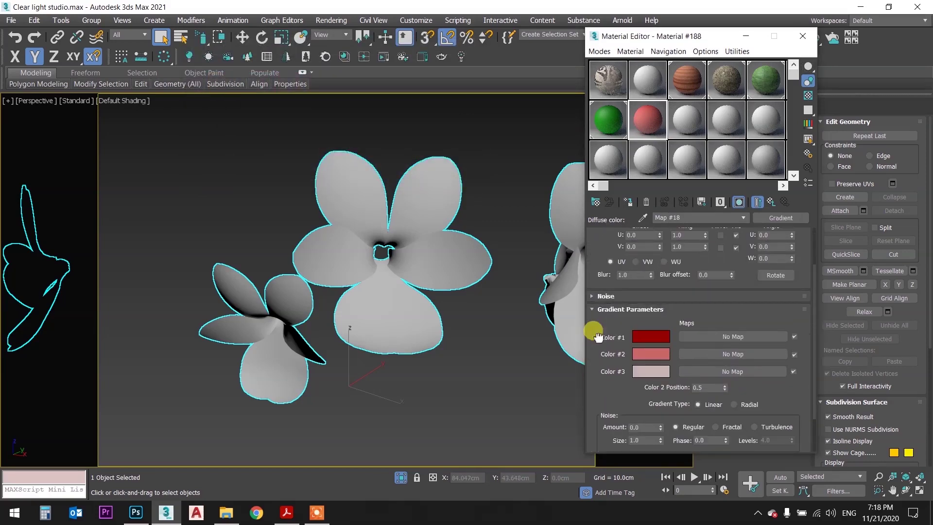
pyautogui.click(771, 202)
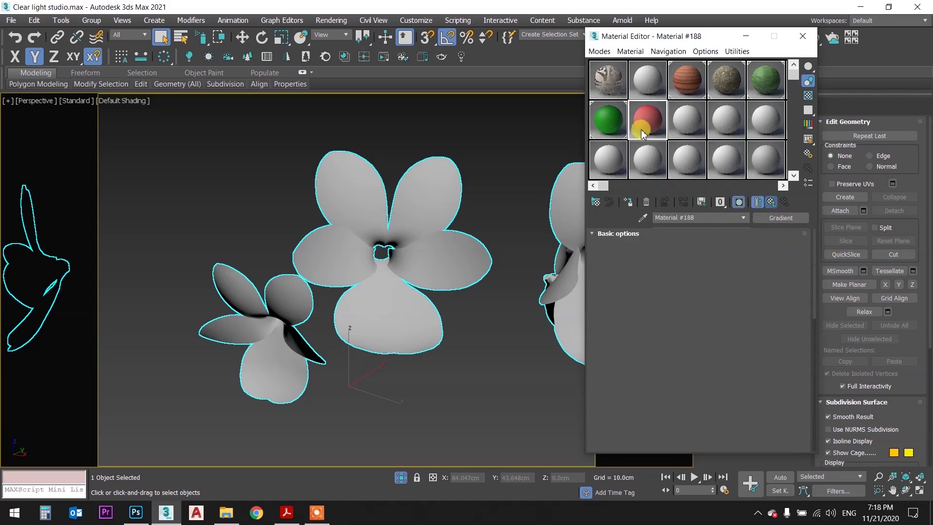
# Drag Material #188 onto the flowers, deselect, and tilt the view to inspect the petals.
pyautogui.moveTo(658, 122); pyautogui.dragTo(420, 185)
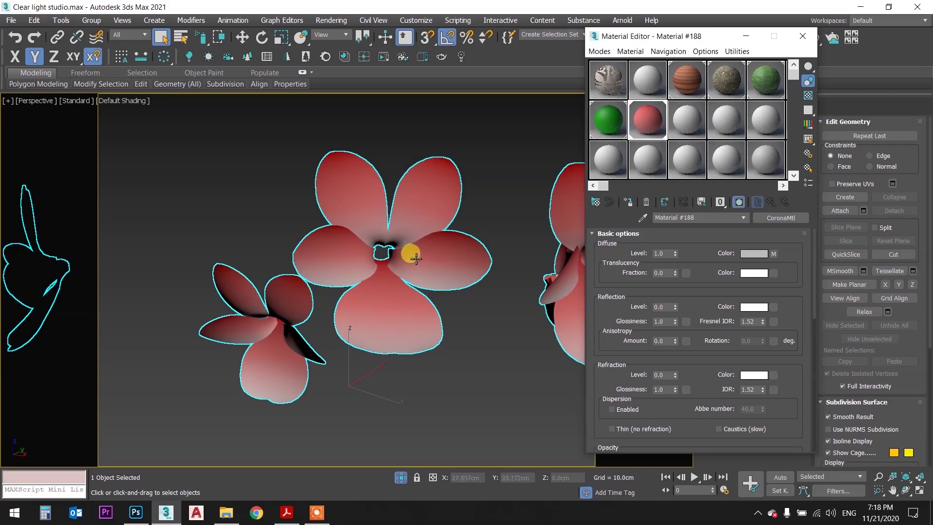
pyautogui.click(463, 334)
pyautogui.scroll(5, 417, 323)
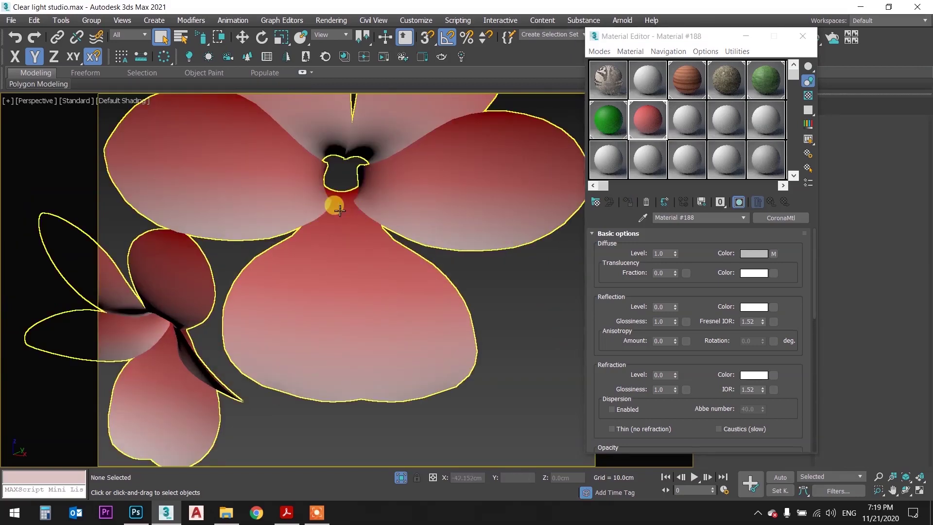
pyautogui.scroll(-3, 383, 235)
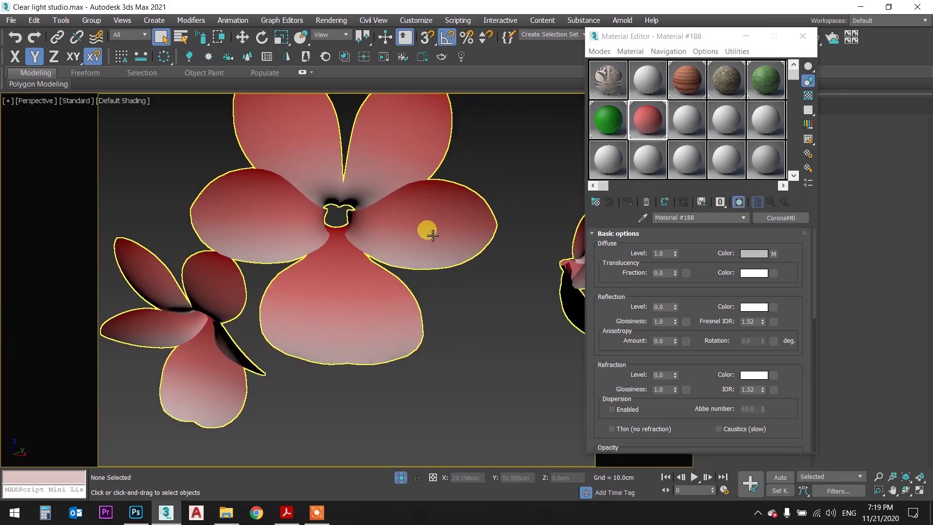
pyautogui.keyDown('alt'); pyautogui.moveTo(329, 198); pyautogui.dragTo(344, 271, button='middle'); pyautogui.keyUp('alt')
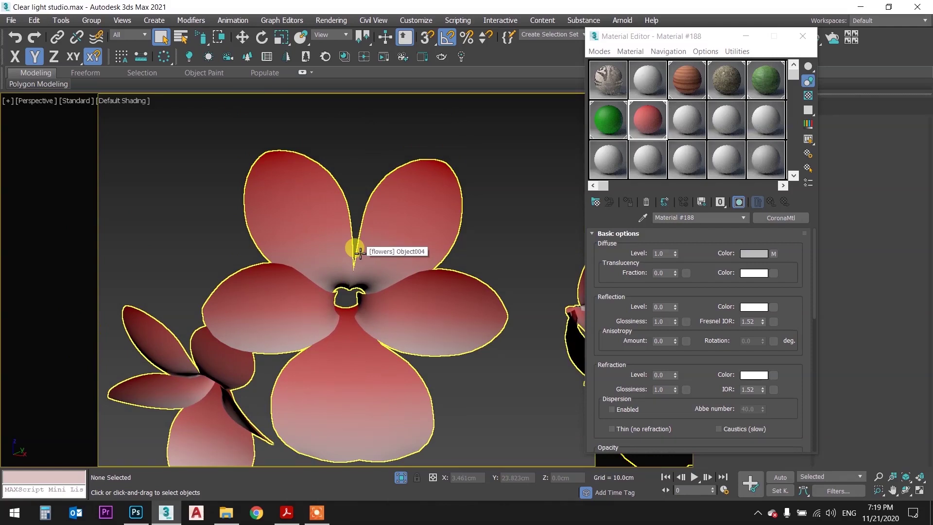
pyautogui.click(646, 120)
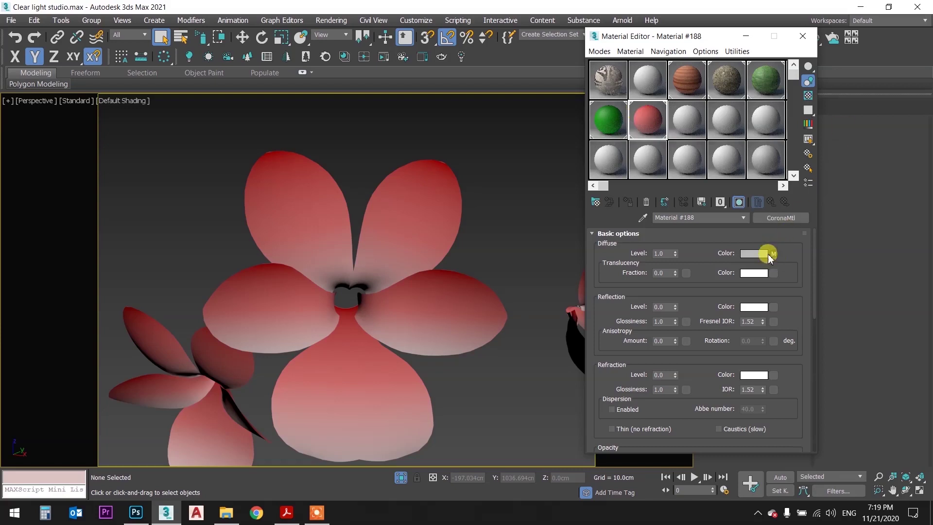
pyautogui.click(772, 253)
# Make the gradient's Color #2 a more saturated red.
pyautogui.moveTo(622, 387); pyautogui.dragTo(618, 228)
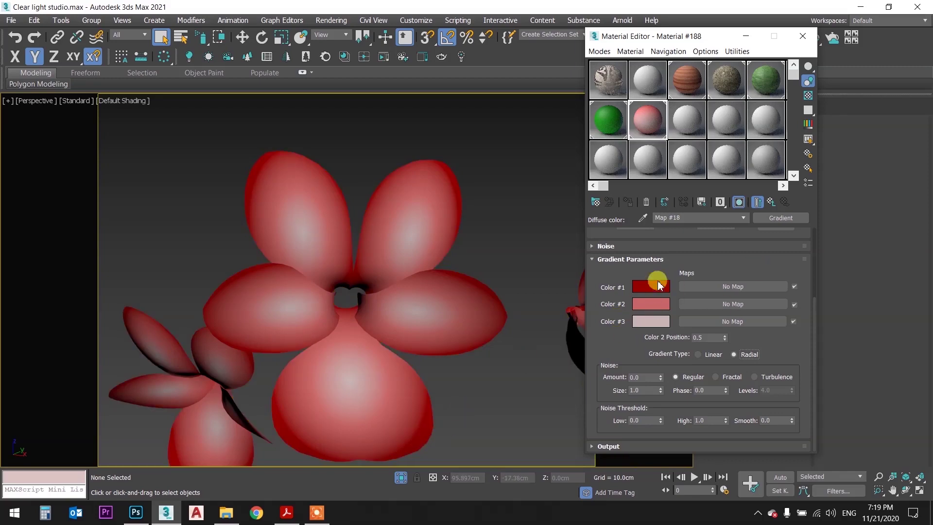
pyautogui.click(657, 305)
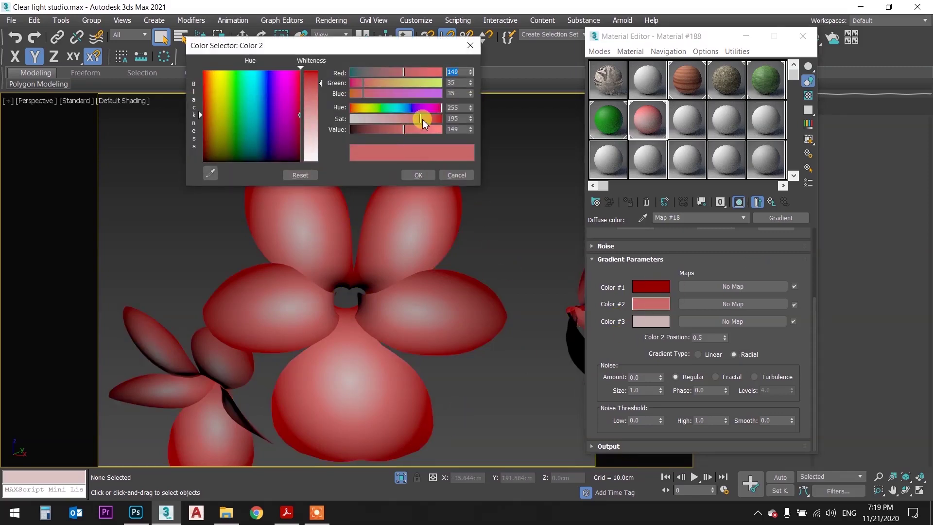
pyautogui.moveTo(430, 119); pyautogui.dragTo(440, 119)
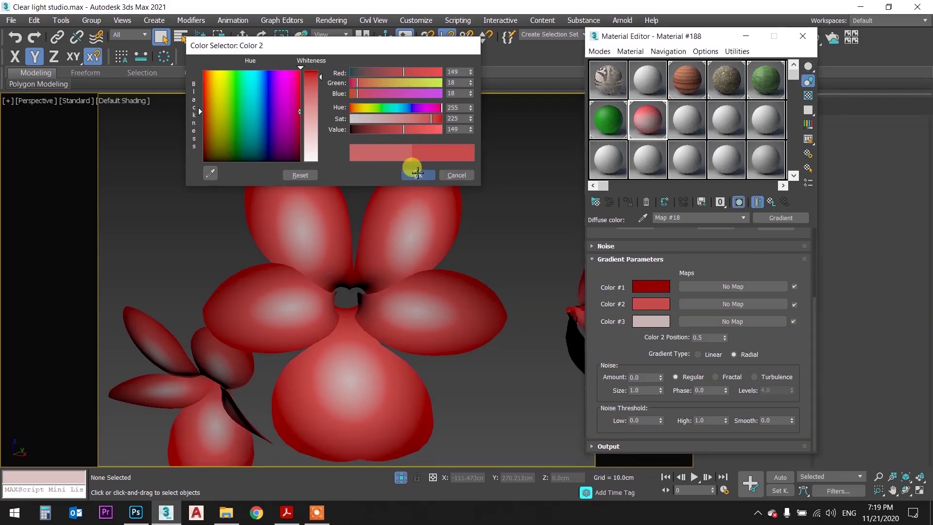
pyautogui.click(418, 175)
# Close the Material Editor, switch to CoronaCamera001, and start a render.
pyautogui.click(802, 36)
pyautogui.scroll(-3, 526, 190)
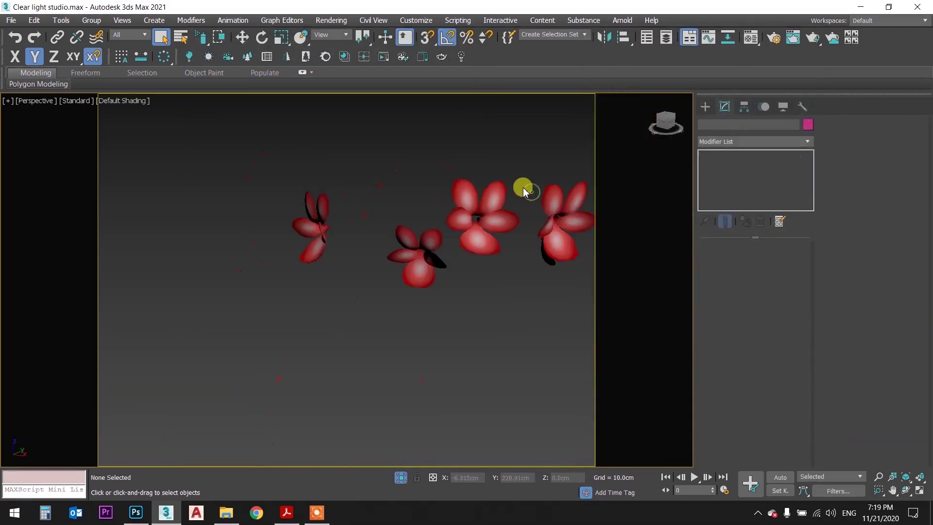
pyautogui.moveTo(523, 189); pyautogui.dragTo(459, 197, button='middle')
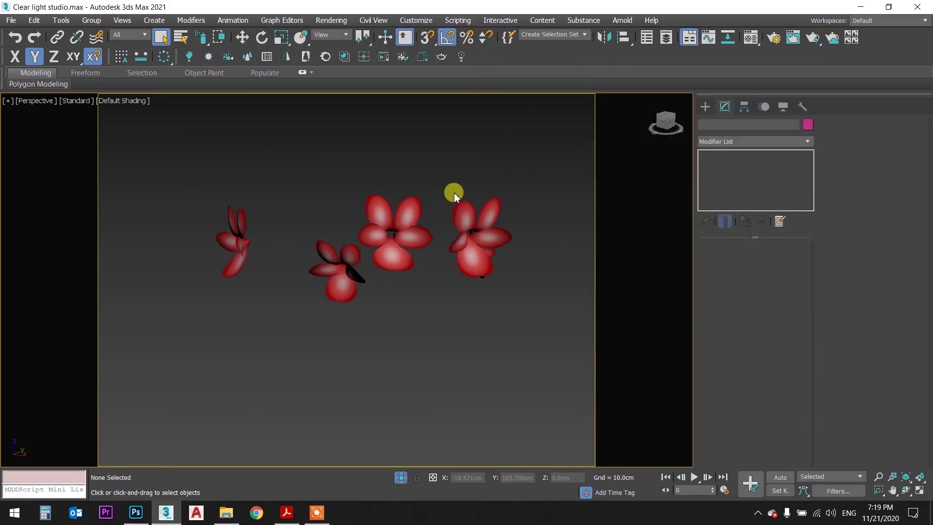
pyautogui.press('c')
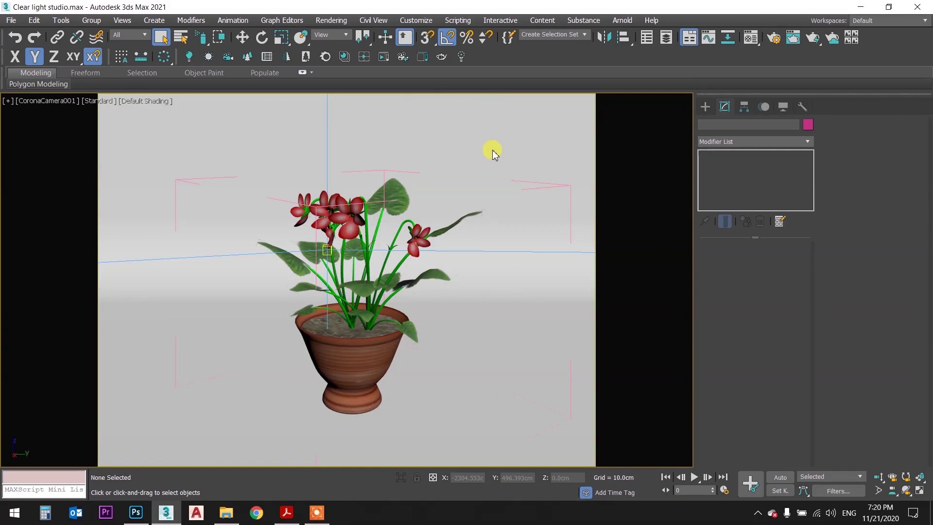
pyautogui.hotkey('shift', 'q')
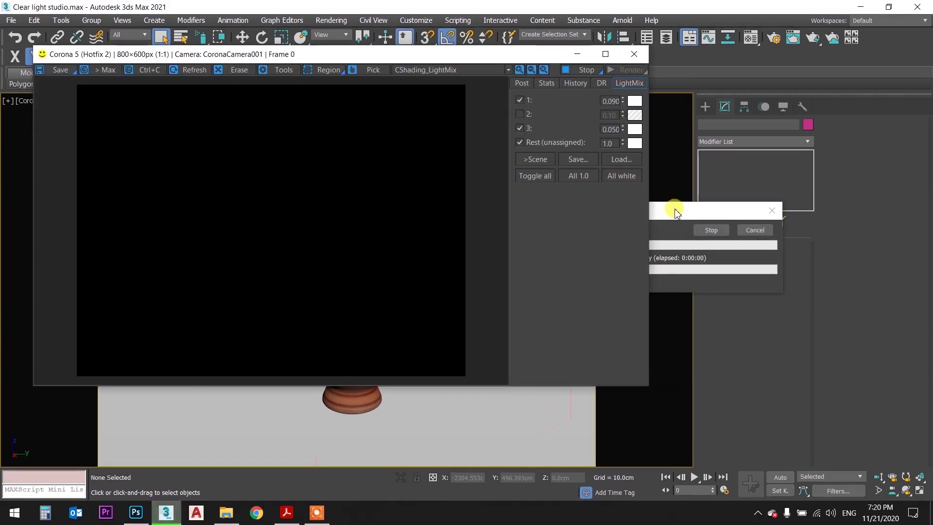
# Move the render progress window aside and enable LightMix light 2 in the frame buffer.
pyautogui.moveTo(675, 212); pyautogui.dragTo(705, 246)
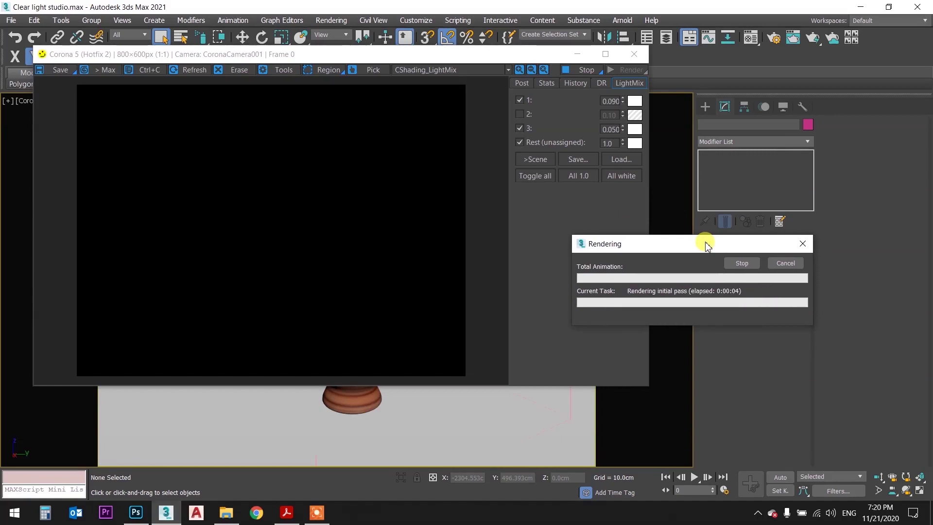
pyautogui.moveTo(682, 243); pyautogui.dragTo(673, 249)
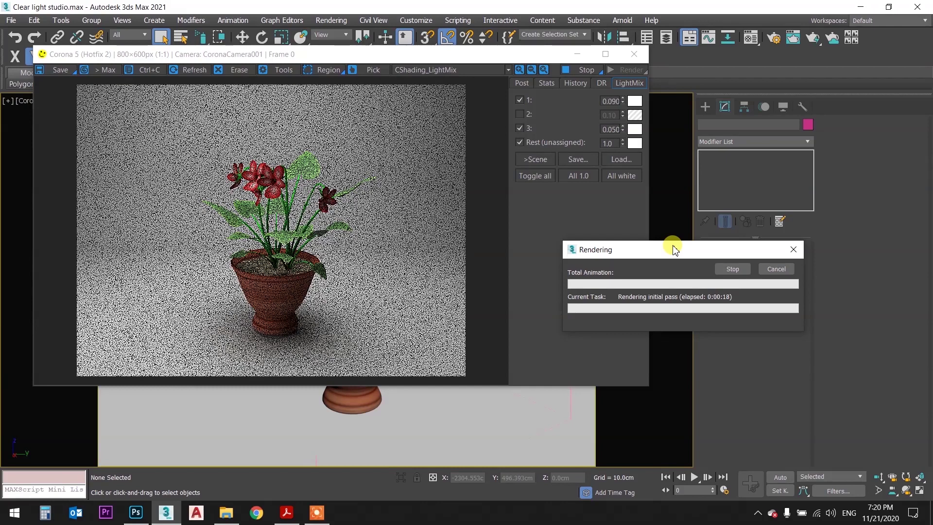
pyautogui.moveTo(658, 250); pyautogui.dragTo(642, 250)
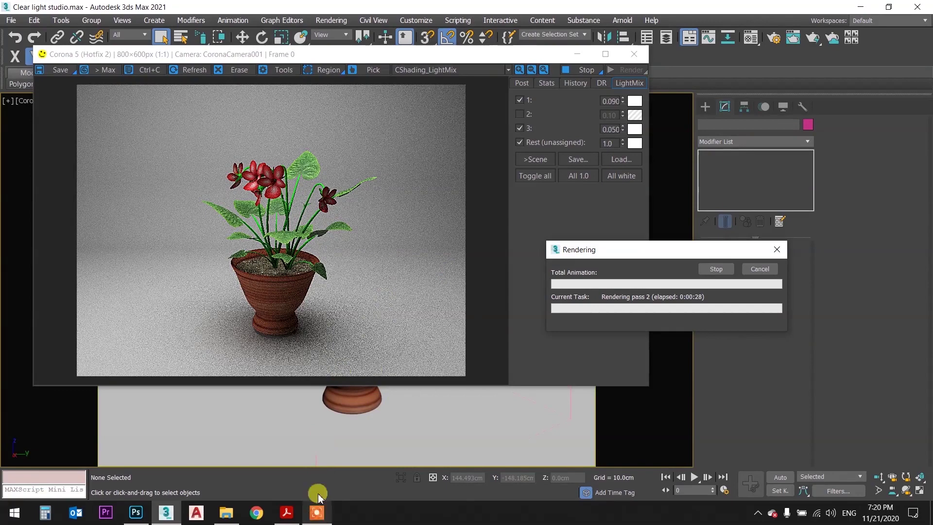
pyautogui.click(317, 510)
pyautogui.moveTo(687, 254); pyautogui.dragTo(727, 287)
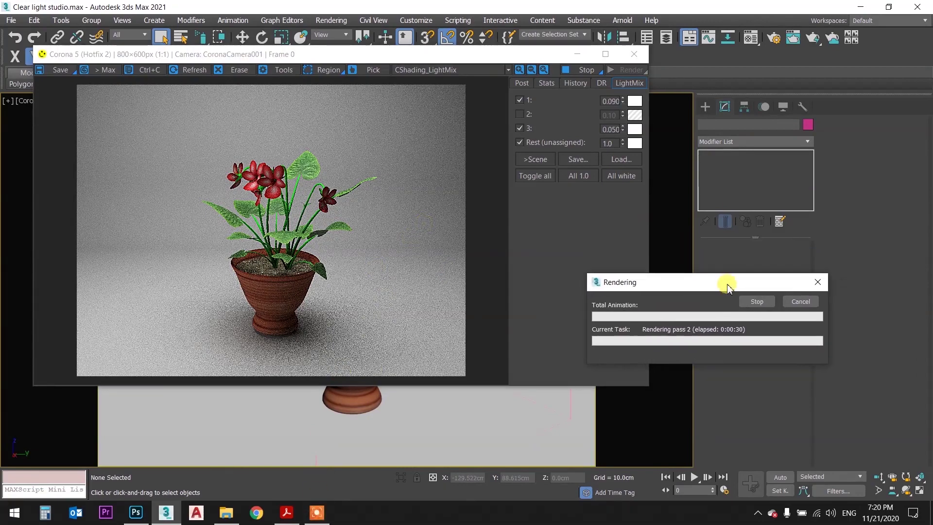
pyautogui.click(519, 115)
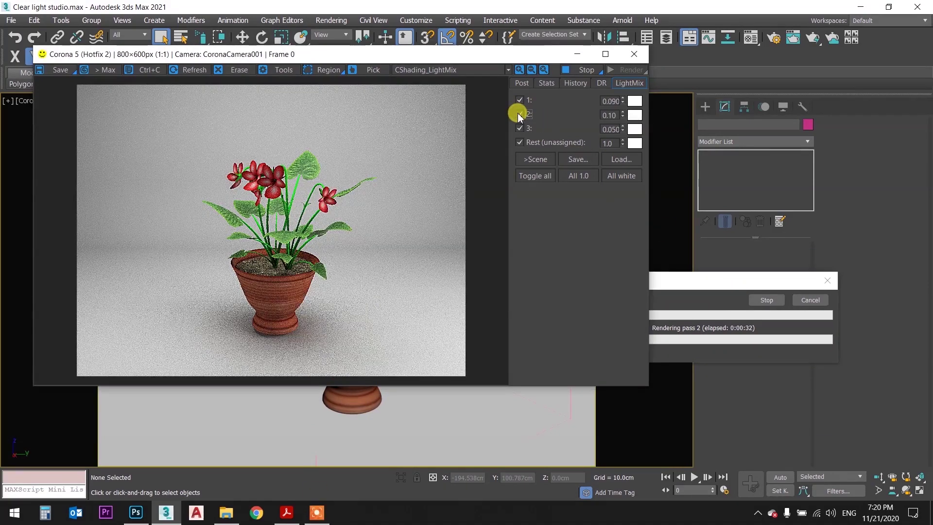
# Toggle LightMix light 1 off and on, then set its intensity to 0.050.
pyautogui.click(519, 101)
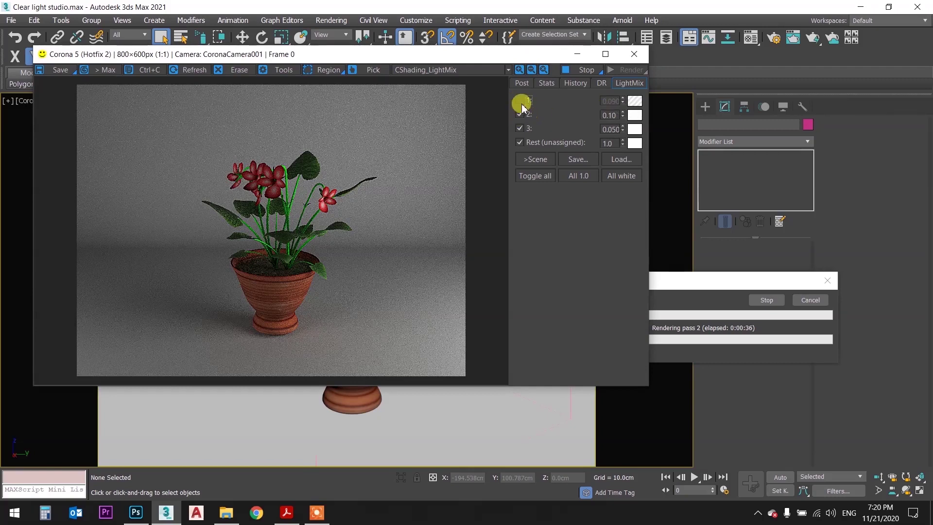
pyautogui.click(519, 101)
pyautogui.doubleClick(609, 101)
pyautogui.write('005')
pyautogui.click(606, 100)
pyautogui.write('5')
pyautogui.press('Return')
pyautogui.doubleClick(607, 100)
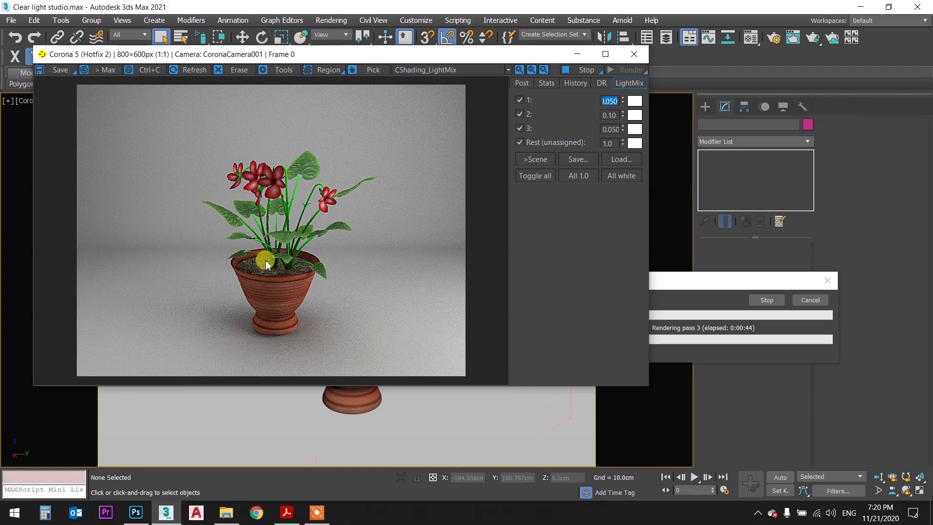
# Set LightMix light 2's intensity to 0.050 as well.
pyautogui.click(610, 130)
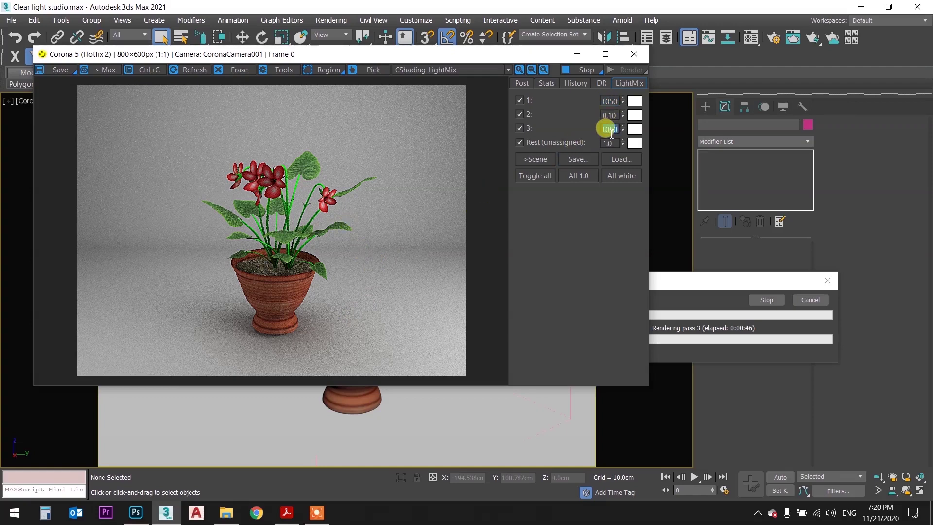
pyautogui.click(612, 115)
pyautogui.write('0.05')
pyautogui.press('Return')
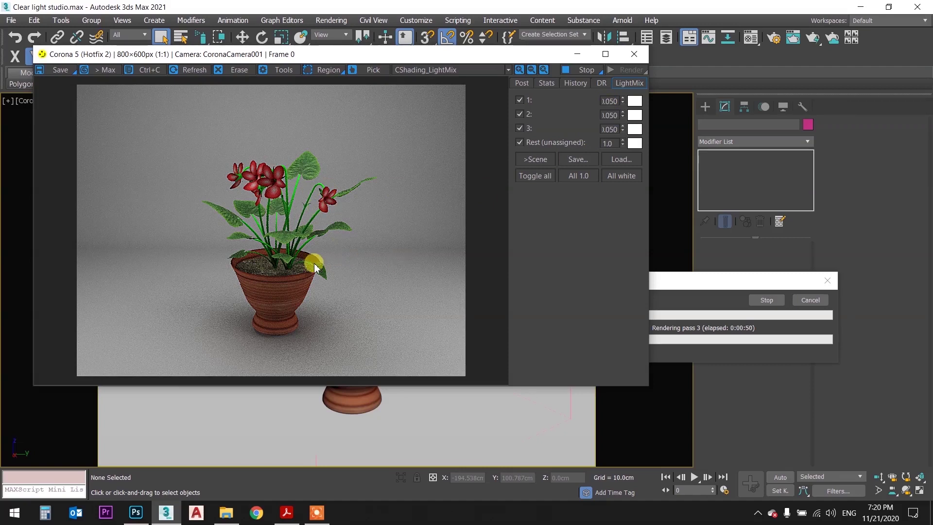
# Bring the render window forward and toggle light 1 off and on to compare.
pyautogui.click(676, 278)
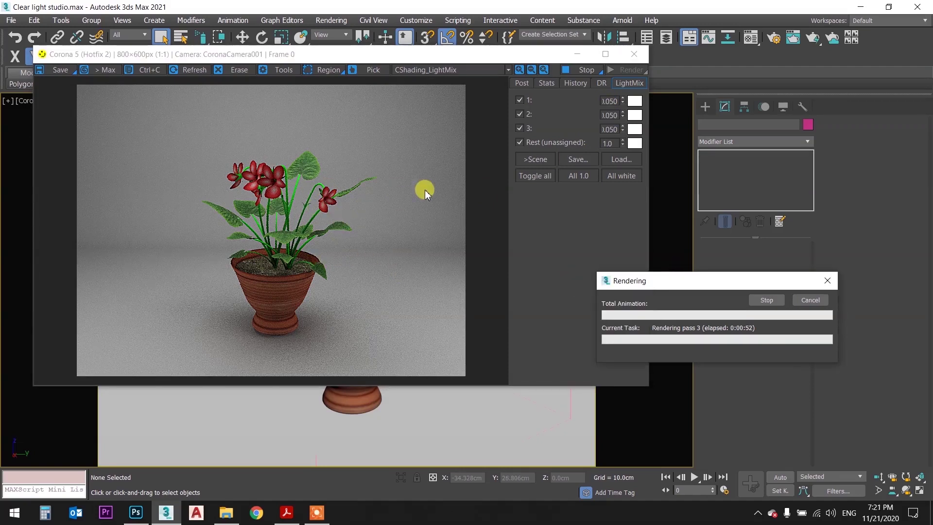
pyautogui.click(320, 518)
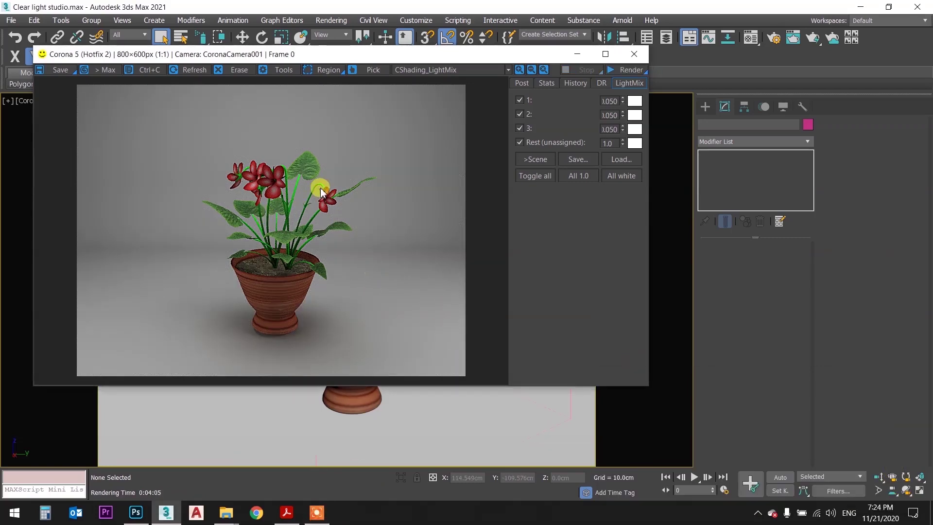
pyautogui.click(519, 100)
pyautogui.click(520, 101)
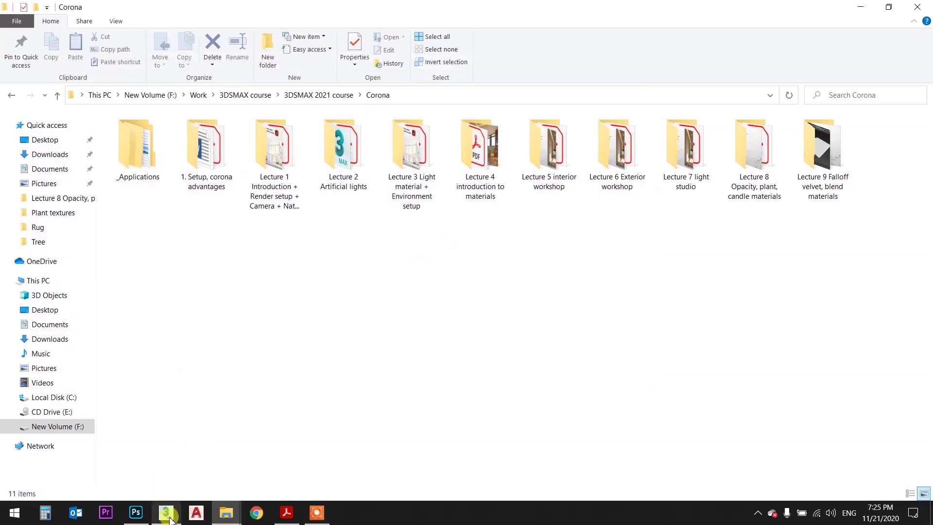
# Select the whole potted plant group and delete it, then switch to Top view.
pyautogui.click(166, 512)
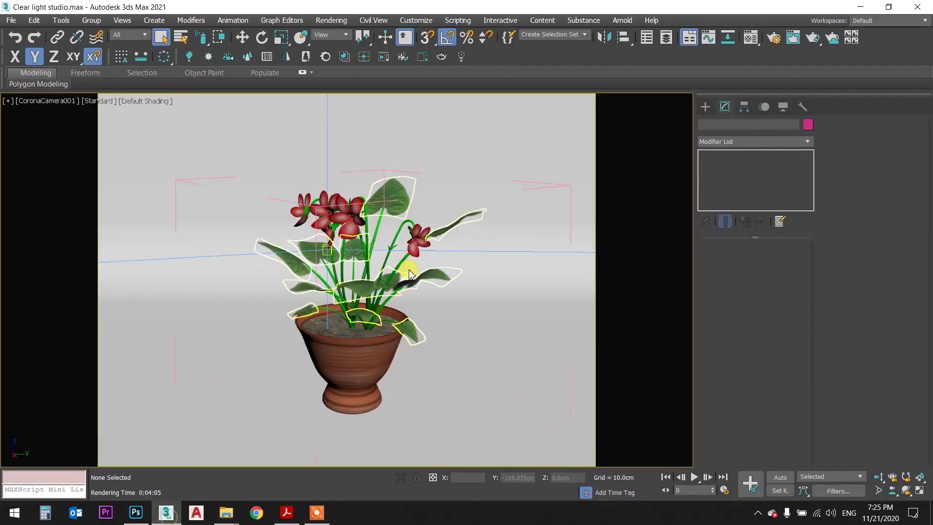
pyautogui.click(359, 364)
pyautogui.click(502, 271)
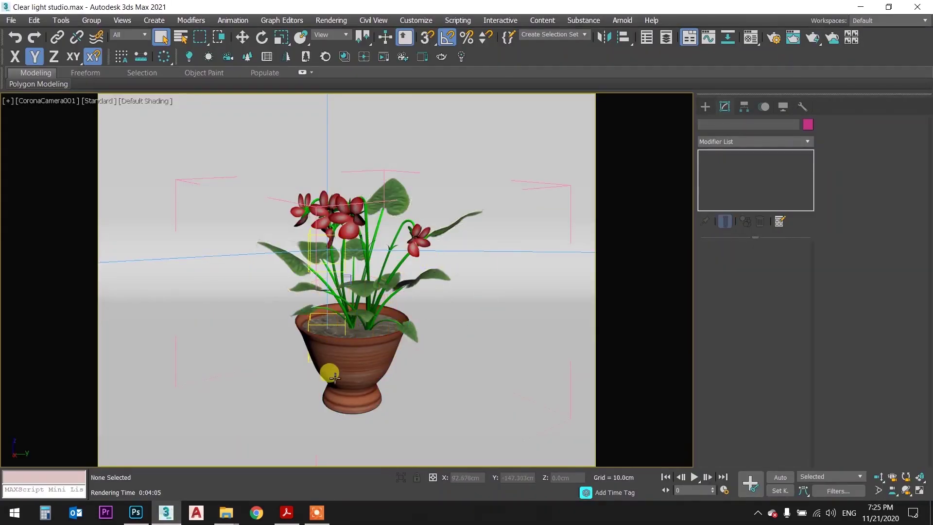
pyautogui.click(356, 351)
pyautogui.click(91, 20)
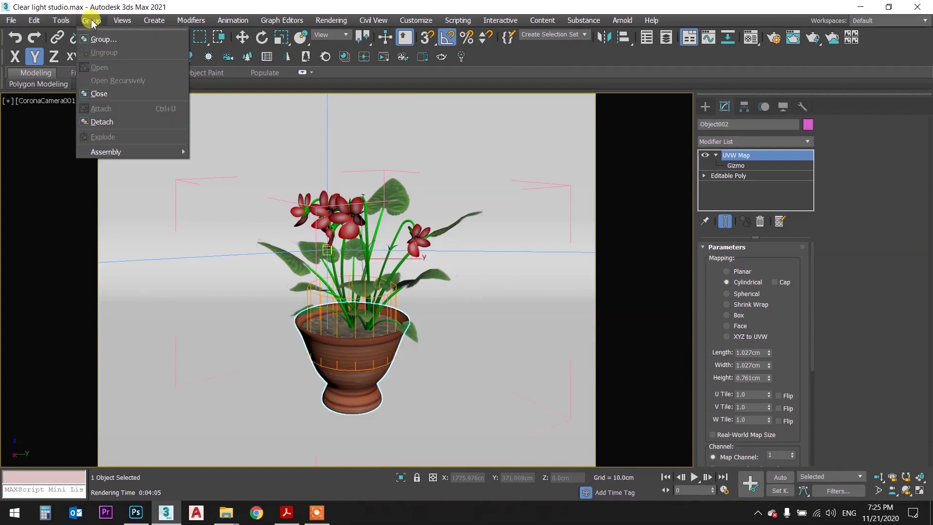
pyautogui.click(99, 94)
pyautogui.press('Delete')
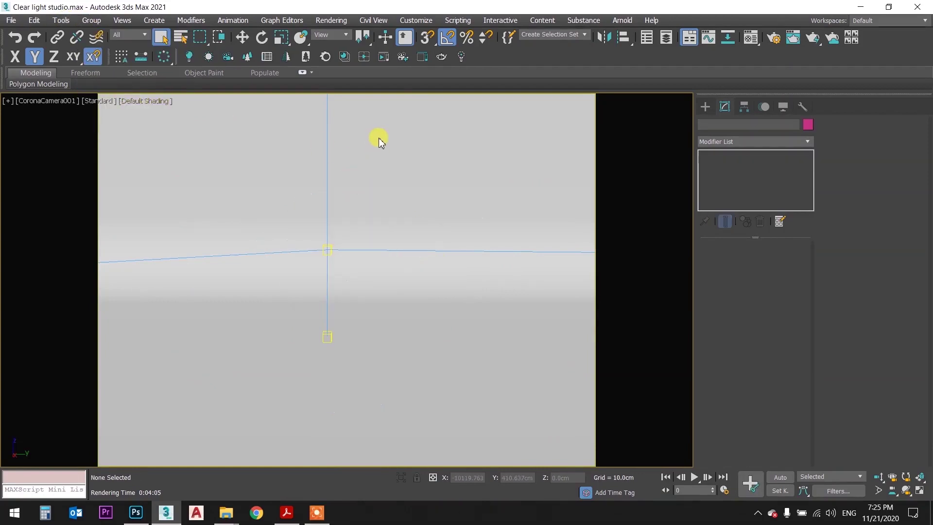
pyautogui.press('t')
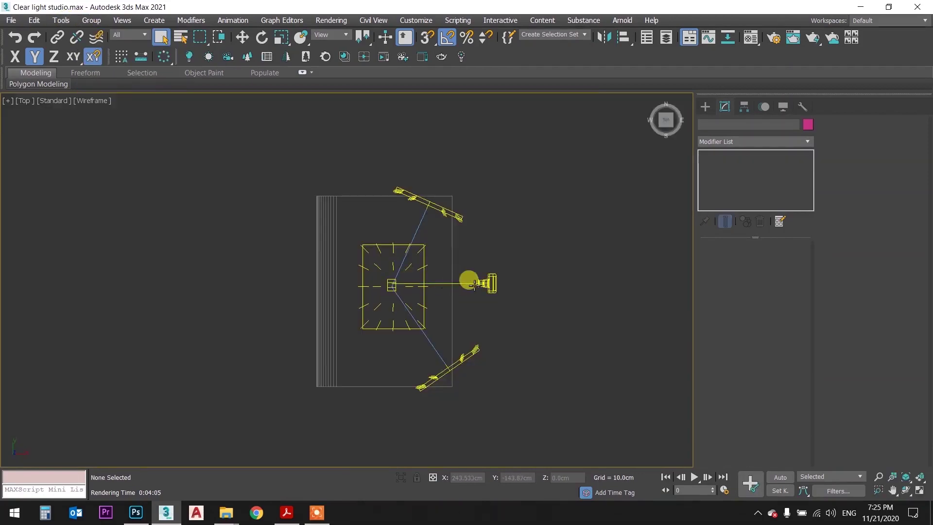
pyautogui.moveTo(471, 277); pyautogui.dragTo(444, 287, button='middle')
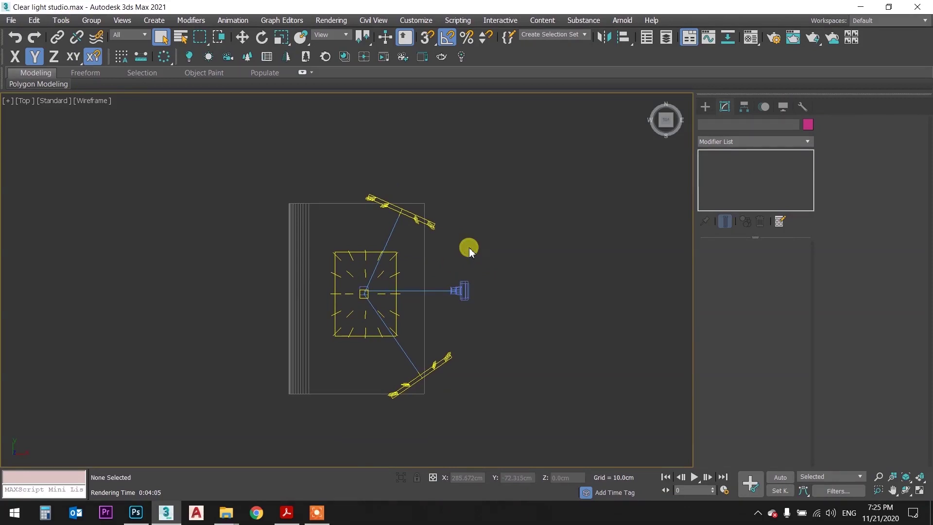
# Merge the [candle] group from Plant & candle models.max into the scene.
pyautogui.click(11, 19)
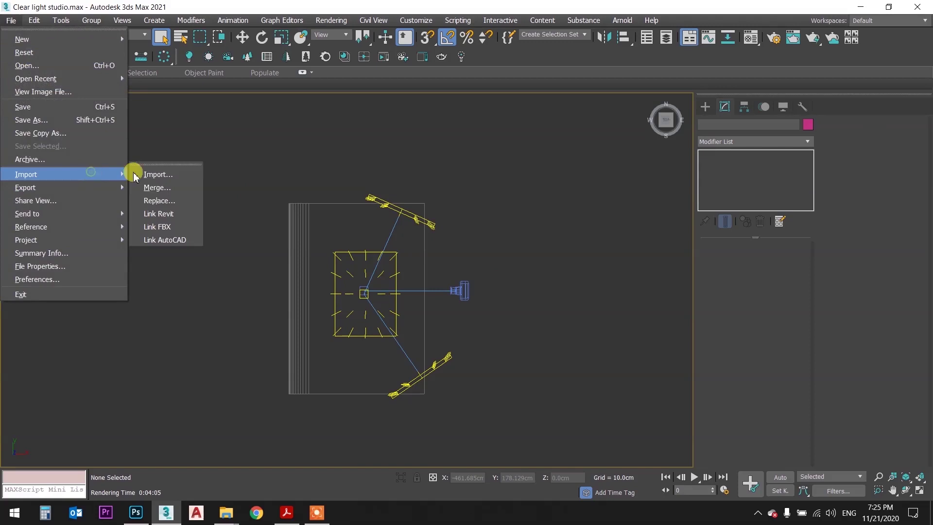
pyautogui.click(173, 188)
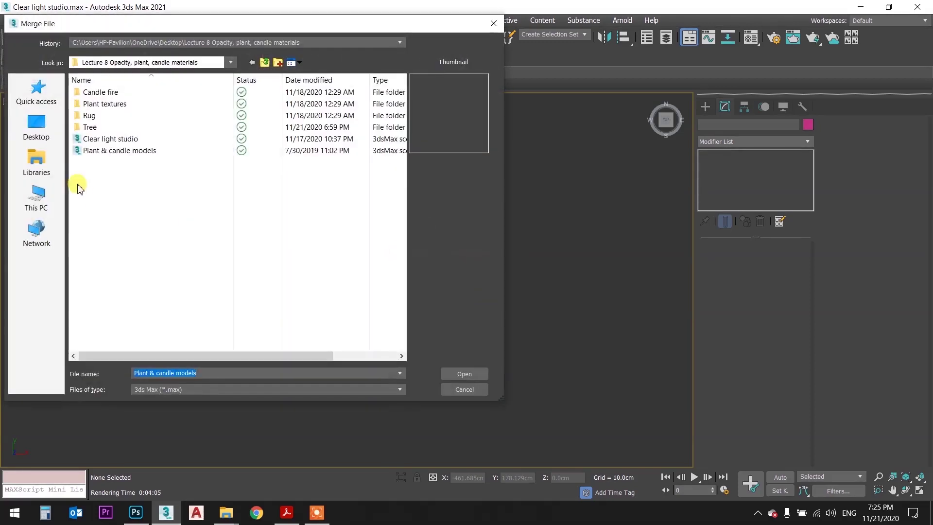
pyautogui.click(131, 152)
pyautogui.moveTo(120, 150)
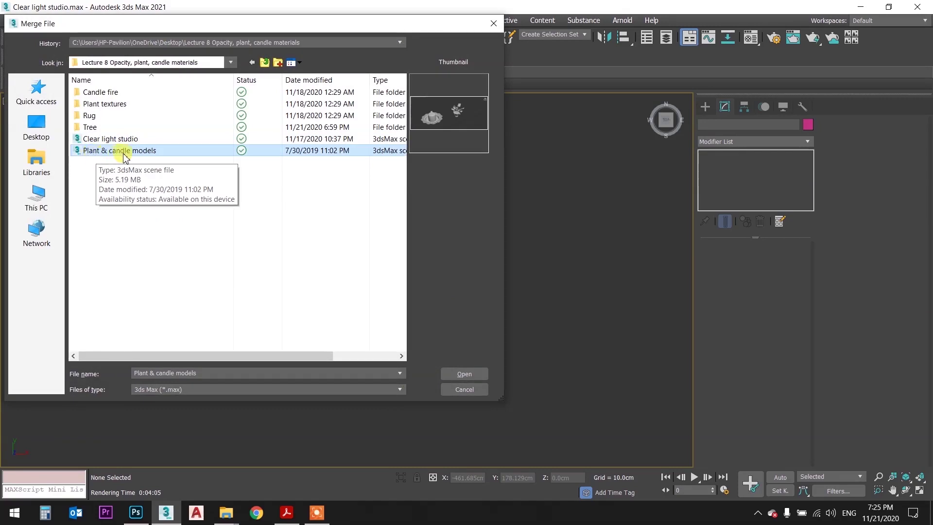
pyautogui.click(463, 373)
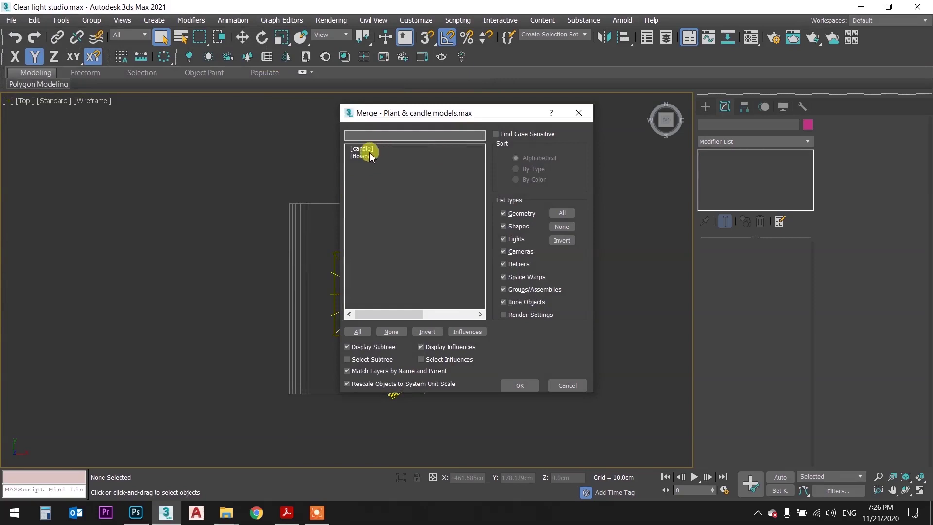
pyautogui.click(367, 149)
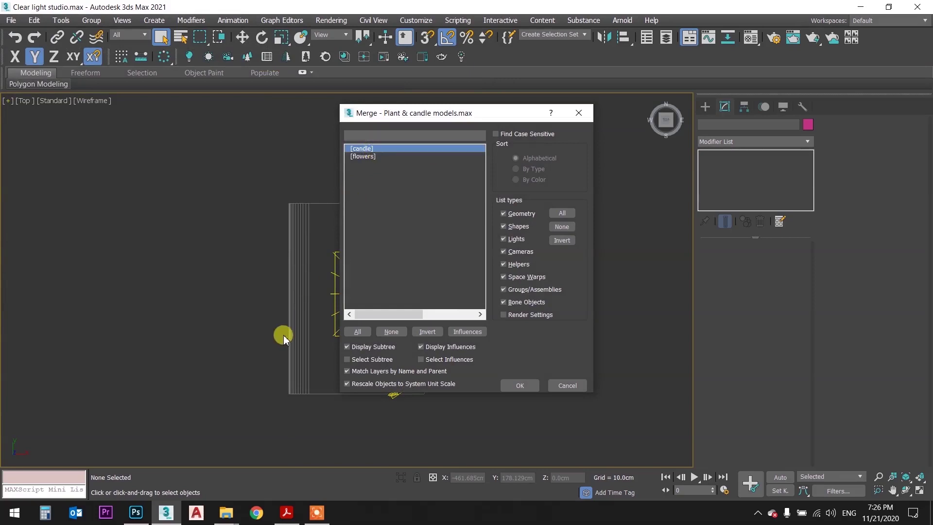
pyautogui.click(520, 385)
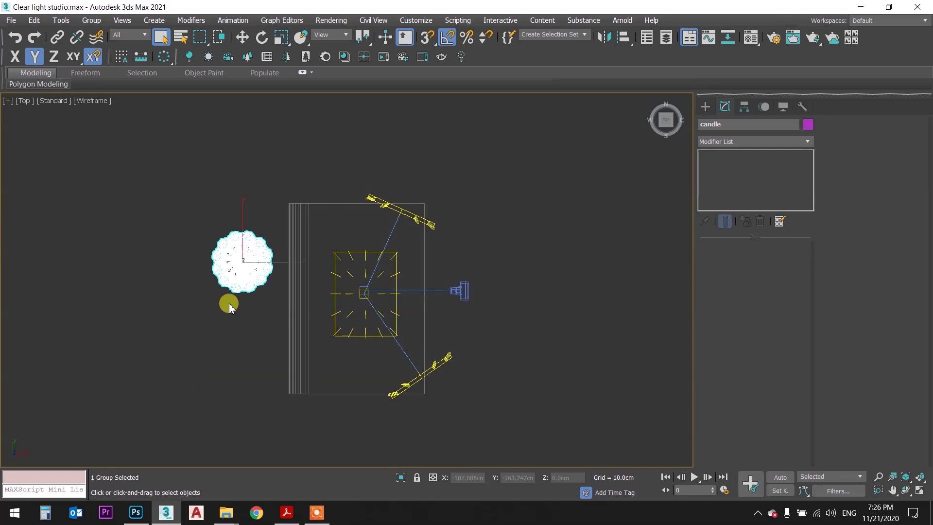
# Move the candle to the centre and frame it in the Corona camera view.
pyautogui.press('w')
pyautogui.moveTo(273, 250); pyautogui.dragTo(386, 277)
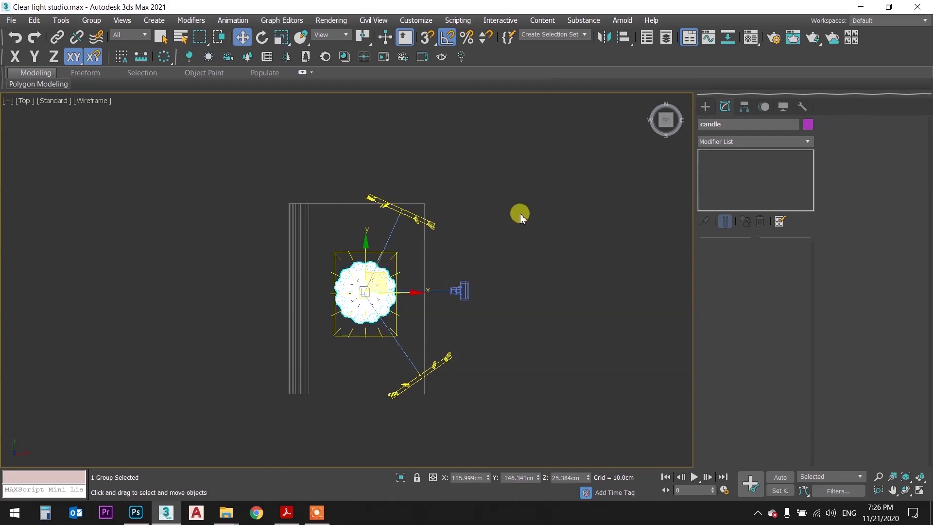
pyautogui.press('c')
pyautogui.moveTo(403, 304); pyautogui.dragTo(432, 275, button='middle')
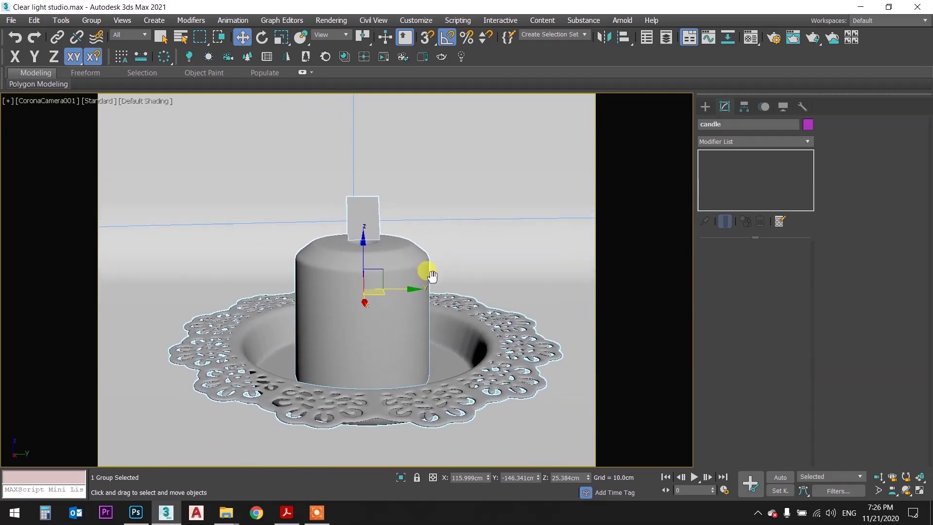
pyautogui.moveTo(433, 274); pyautogui.dragTo(432, 269, button='middle')
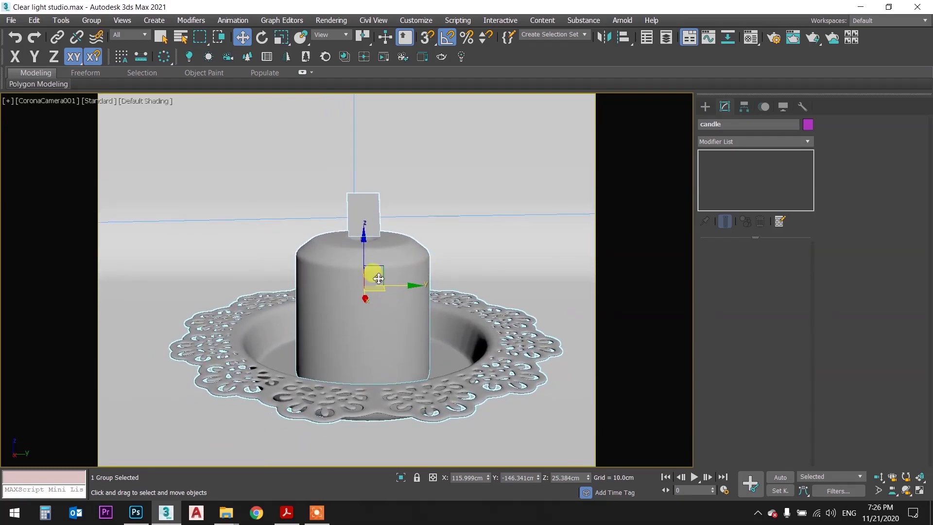
pyautogui.press('q')
pyautogui.click(456, 161)
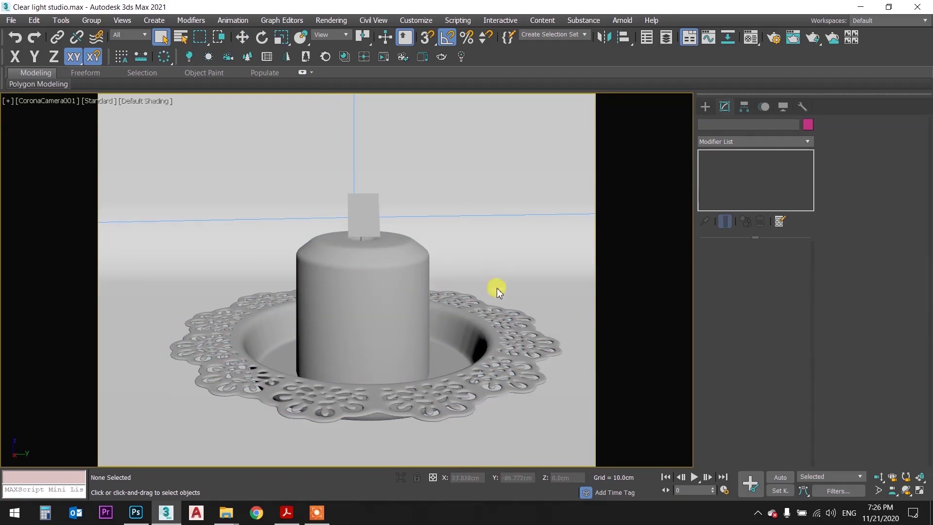
# In Perspective view, orbit in close to the candle top and wick.
pyautogui.click(498, 333)
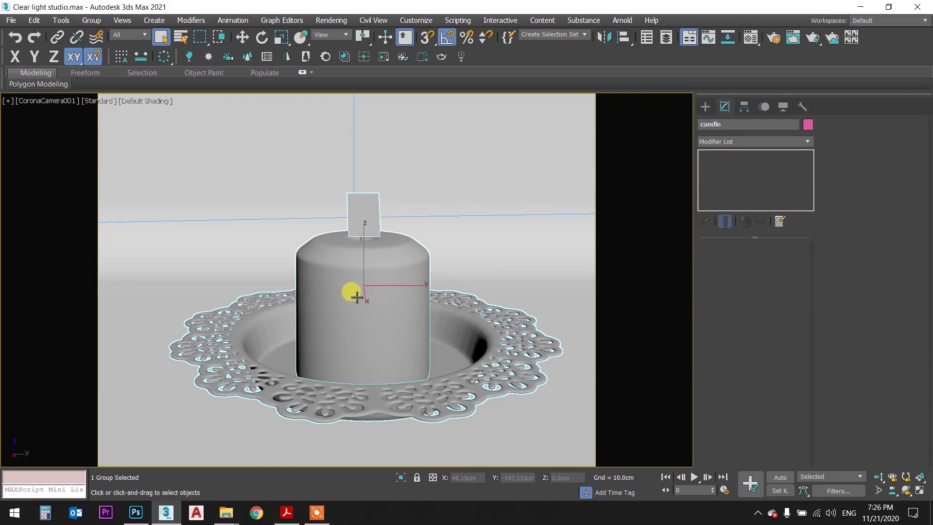
pyautogui.press('p')
pyautogui.moveTo(384, 267)
pyautogui.keyDown('alt'); pyautogui.mouseDown(button='middle')
pyautogui.moveTo(424, 304)
pyautogui.moveTo(473, 274)
pyautogui.mouseUp(button='middle'); pyautogui.keyUp('alt')
pyautogui.moveTo(381, 289)
pyautogui.keyDown('alt'); pyautogui.mouseDown(button='middle')
pyautogui.moveTo(387, 300)
pyautogui.moveTo(414, 289)
pyautogui.moveTo(403, 290)
pyautogui.mouseUp(button='middle'); pyautogui.keyUp('alt')
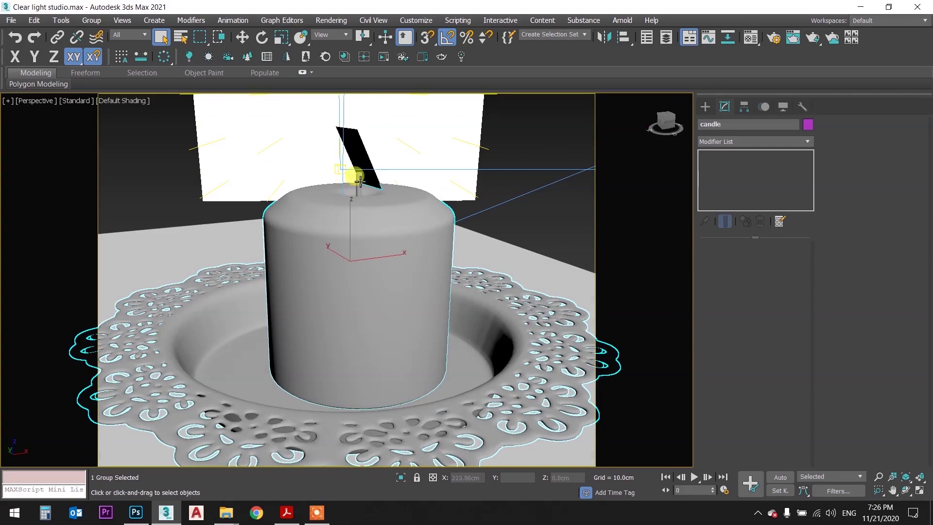
pyautogui.moveTo(360, 179)
pyautogui.keyDown('alt'); pyautogui.mouseDown(button='middle')
pyautogui.moveTo(339, 201)
pyautogui.moveTo(364, 173)
pyautogui.moveTo(317, 184)
pyautogui.mouseUp(button='middle'); pyautogui.keyUp('alt')
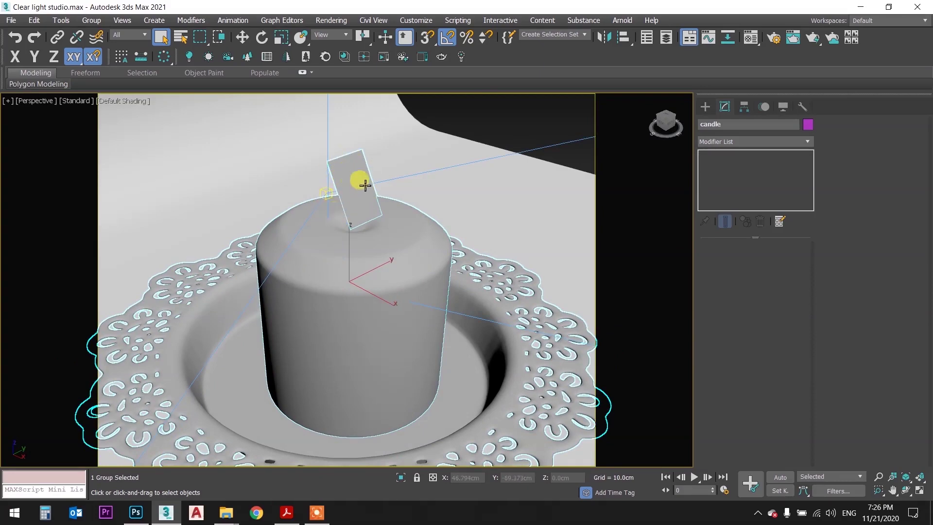
pyautogui.moveTo(342, 226)
pyautogui.keyDown('alt'); pyautogui.mouseDown(button='middle')
pyautogui.moveTo(327, 210)
pyautogui.moveTo(374, 194)
pyautogui.moveTo(399, 210)
pyautogui.moveTo(387, 227)
pyautogui.moveTo(343, 206)
pyautogui.moveTo(371, 319)
pyautogui.moveTo(364, 251)
pyautogui.mouseUp(button='middle'); pyautogui.keyUp('alt')
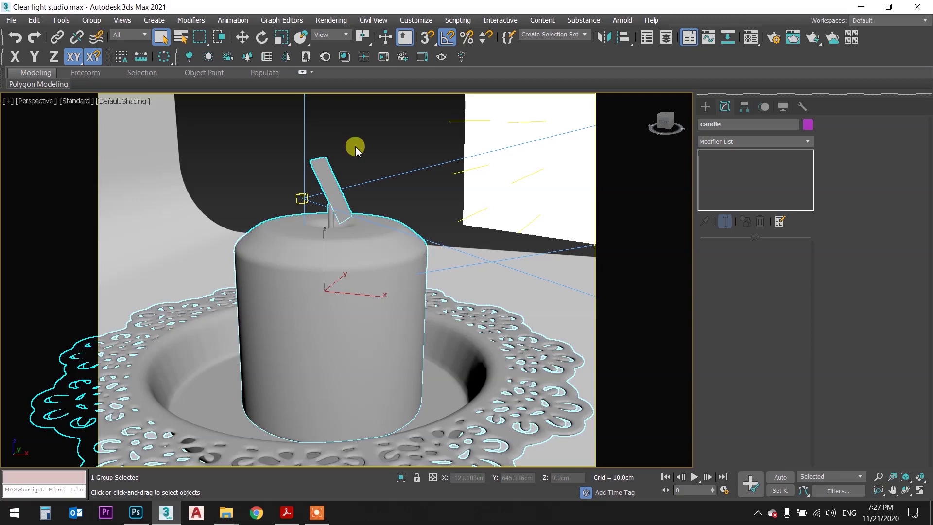
# Open the candle group and select flame plane Plane032 above the wick.
pyautogui.click(365, 151)
pyautogui.moveTo(382, 208)
pyautogui.mouseDown(button='middle')
pyautogui.moveTo(371, 194)
pyautogui.moveTo(381, 225)
pyautogui.moveTo(395, 209)
pyautogui.moveTo(301, 187)
pyautogui.moveTo(355, 191)
pyautogui.moveTo(323, 197)
pyautogui.mouseUp(button='middle')
pyautogui.click(337, 163)
pyautogui.click(90, 20)
pyautogui.click(121, 67)
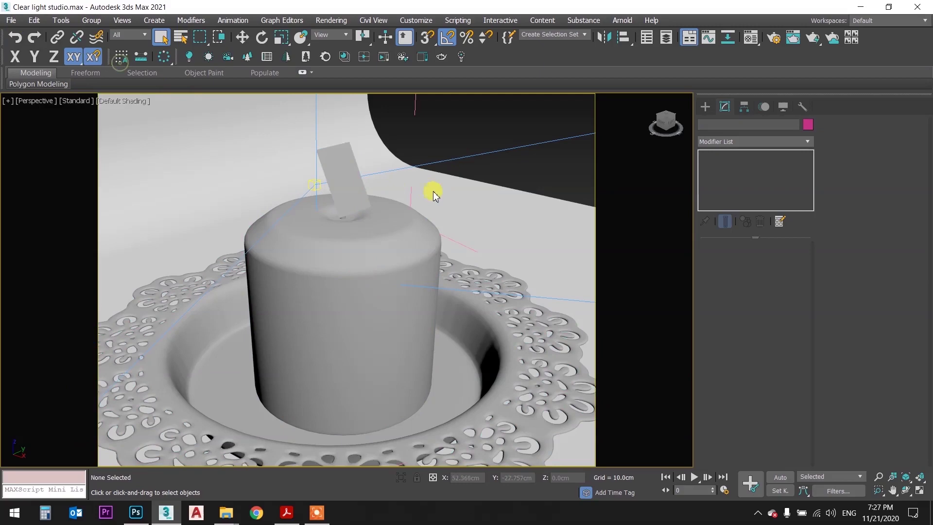
pyautogui.click(341, 160)
pyautogui.moveTo(341, 160)
pyautogui.keyDown('alt'); pyautogui.mouseDown(button='middle')
pyautogui.moveTo(367, 158)
pyautogui.moveTo(350, 184)
pyautogui.moveTo(358, 170)
pyautogui.moveTo(335, 183)
pyautogui.moveTo(292, 183)
pyautogui.moveTo(288, 166)
pyautogui.moveTo(325, 175)
pyautogui.mouseUp(button='middle'); pyautogui.keyUp('alt')
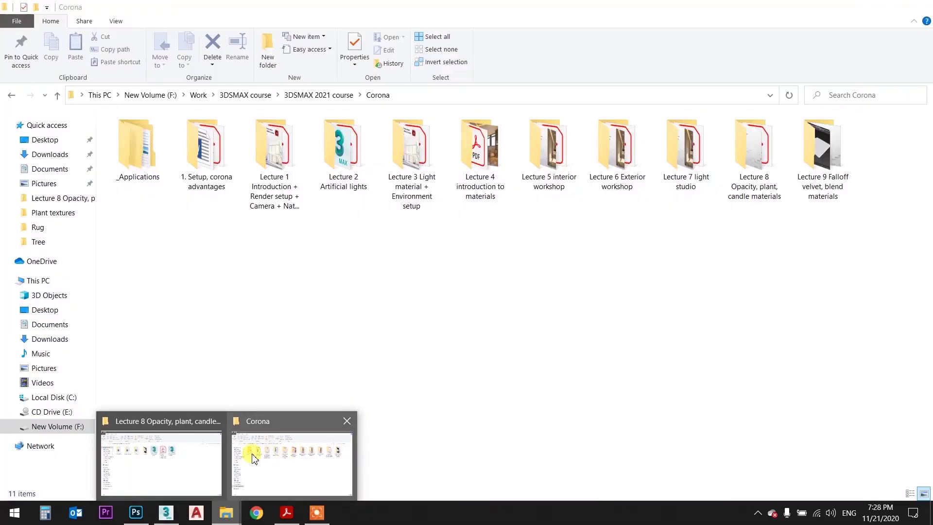
# In File Explorer, enter the Candle fire folder and pick the cand1 image.
pyautogui.click(209, 446)
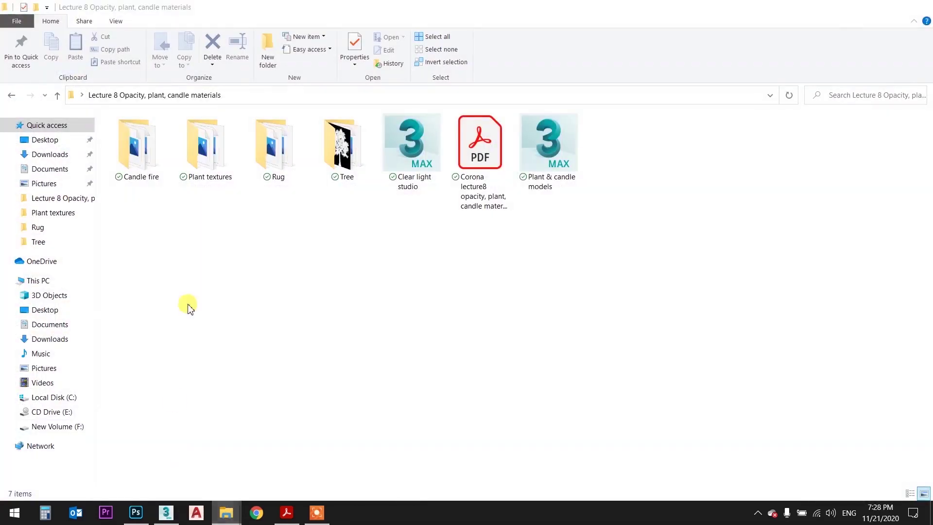
pyautogui.click(137, 144)
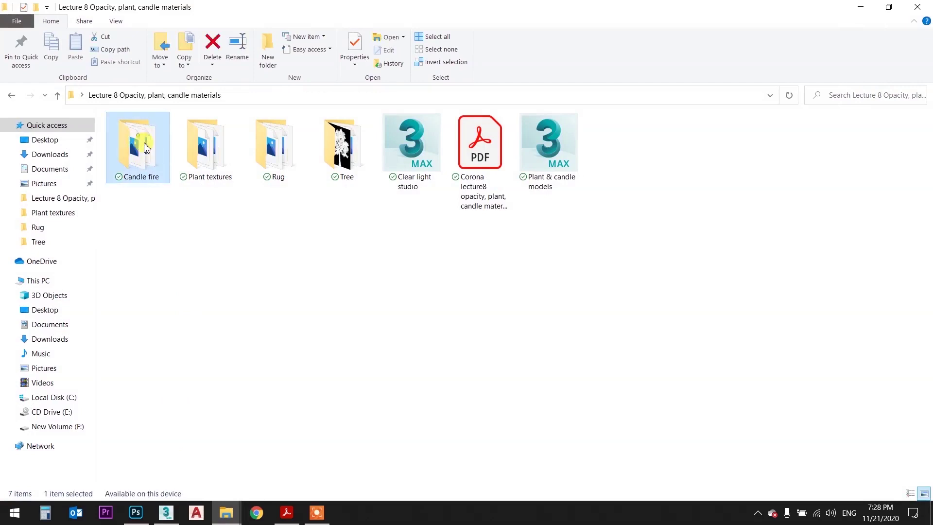
pyautogui.doubleClick(136, 144)
pyautogui.click(143, 163)
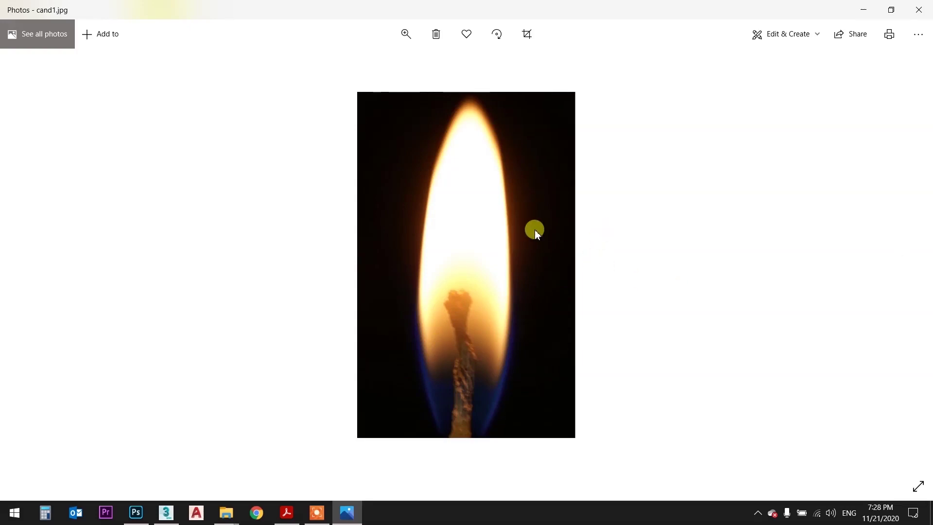
# Preview the cand2 and candle-light flame images in Photos, then return to 3ds Max.
pyautogui.press('Right')
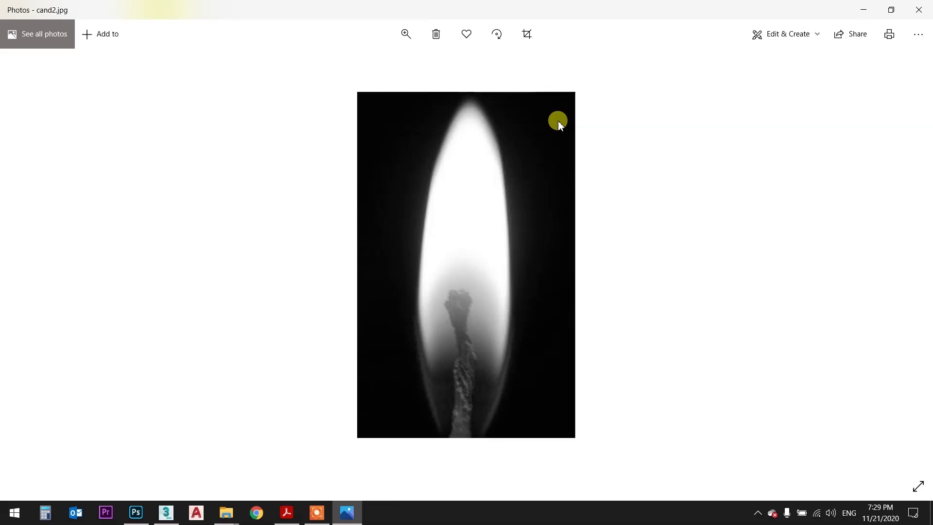
pyautogui.click(926, 3)
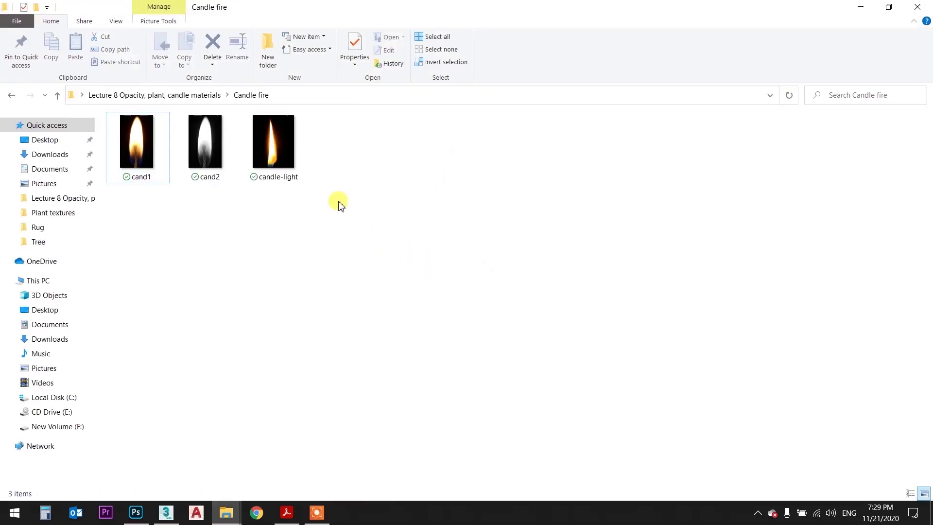
pyautogui.doubleClick(273, 141)
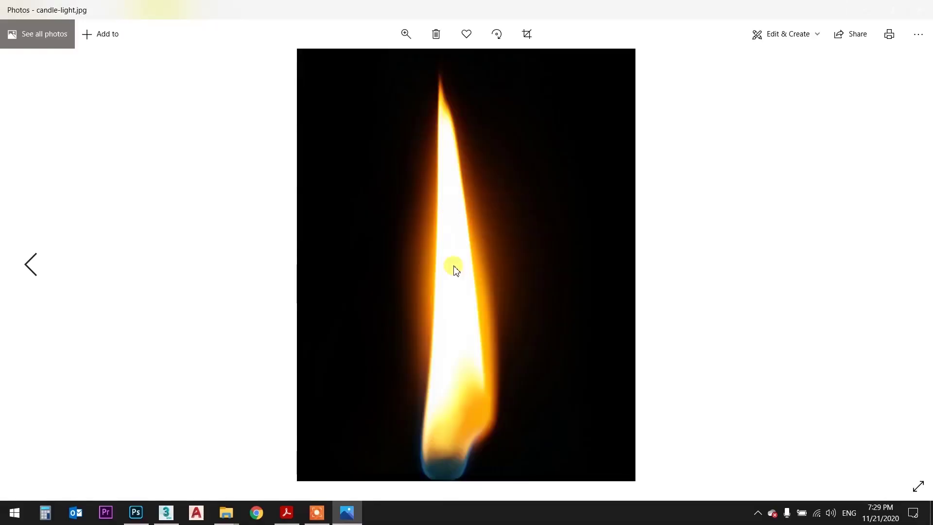
pyautogui.click(919, 9)
pyautogui.click(326, 262)
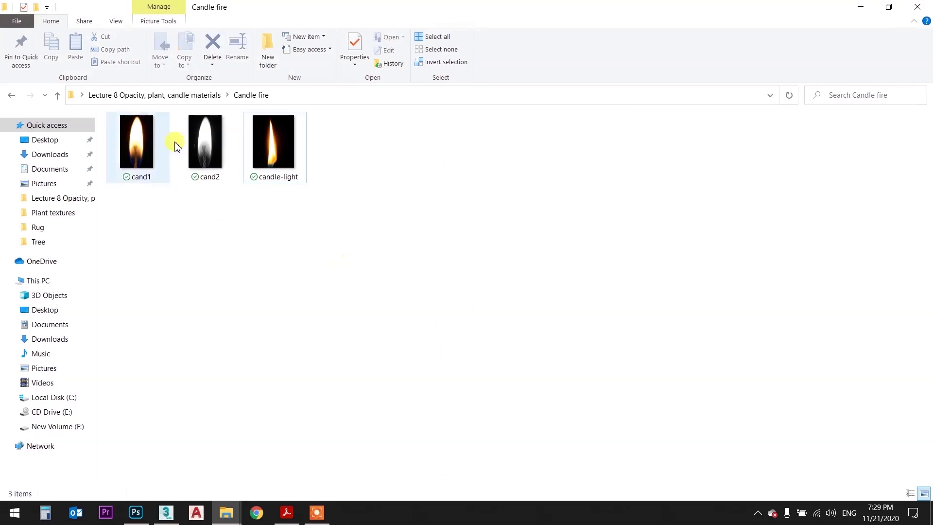
pyautogui.click(199, 155)
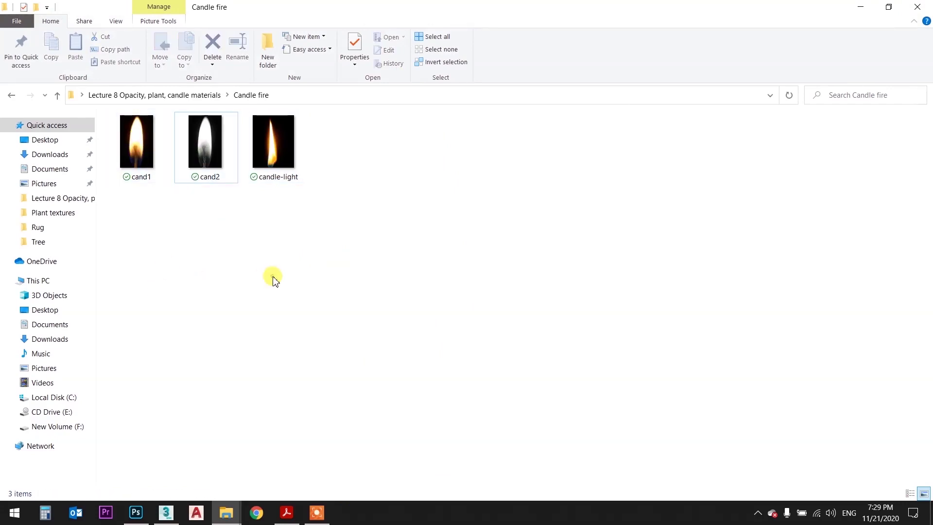
pyautogui.click(166, 512)
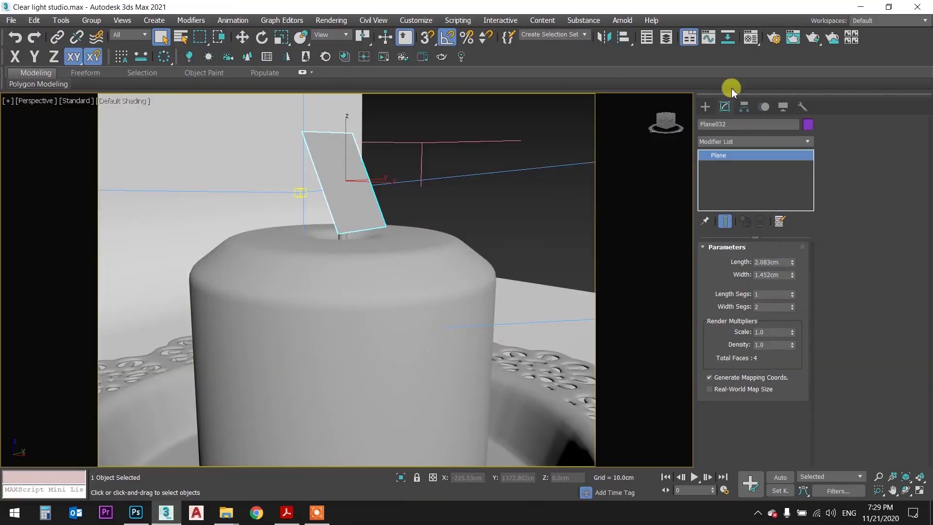
# Turn a free material editor slot into a CoronaMtl material.
pyautogui.press('m')
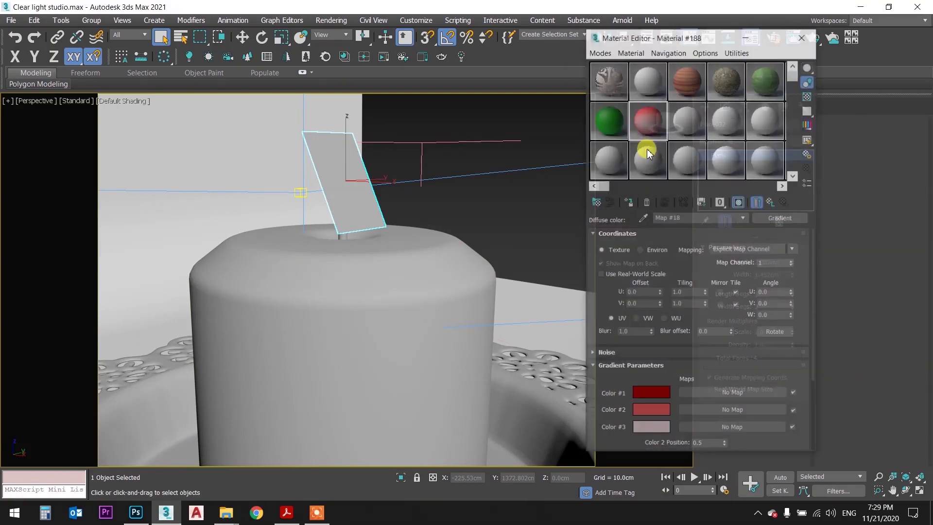
pyautogui.click(687, 119)
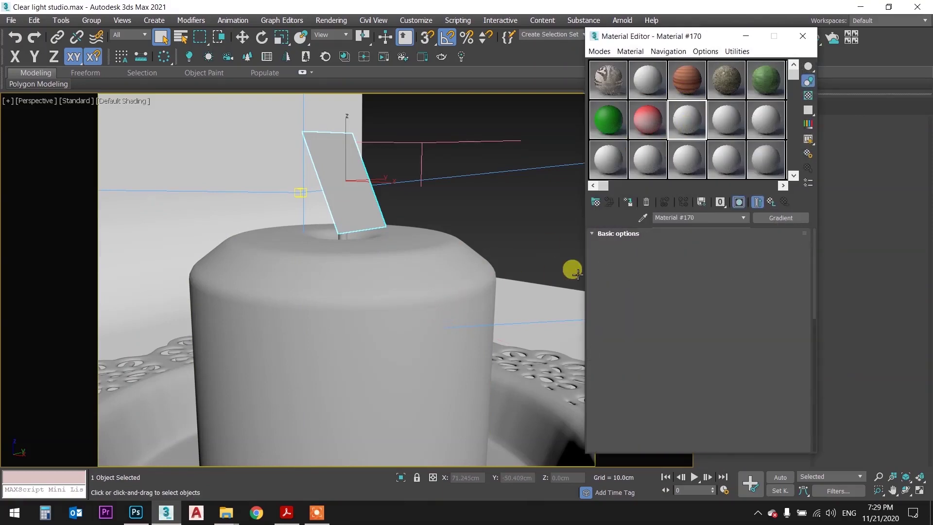
pyautogui.click(595, 202)
pyautogui.doubleClick(386, 297)
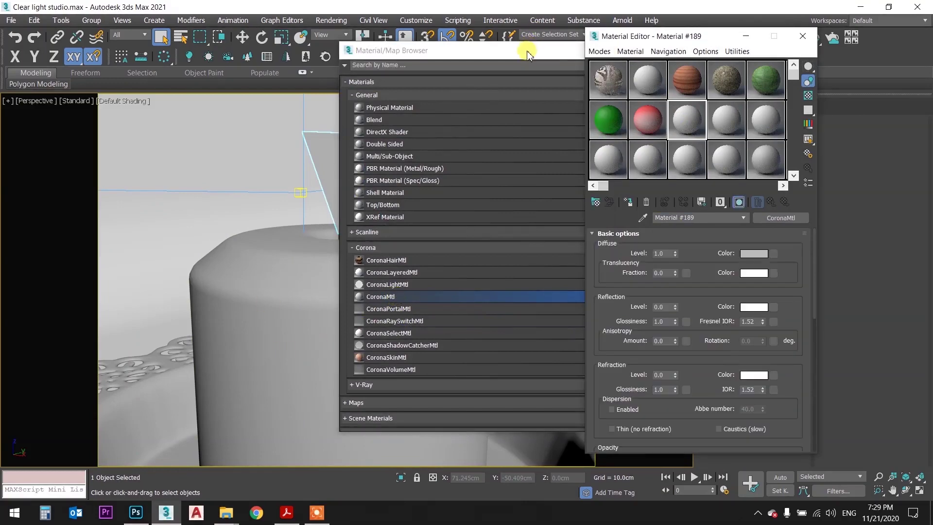
pyautogui.click(544, 51)
pyautogui.click(601, 53)
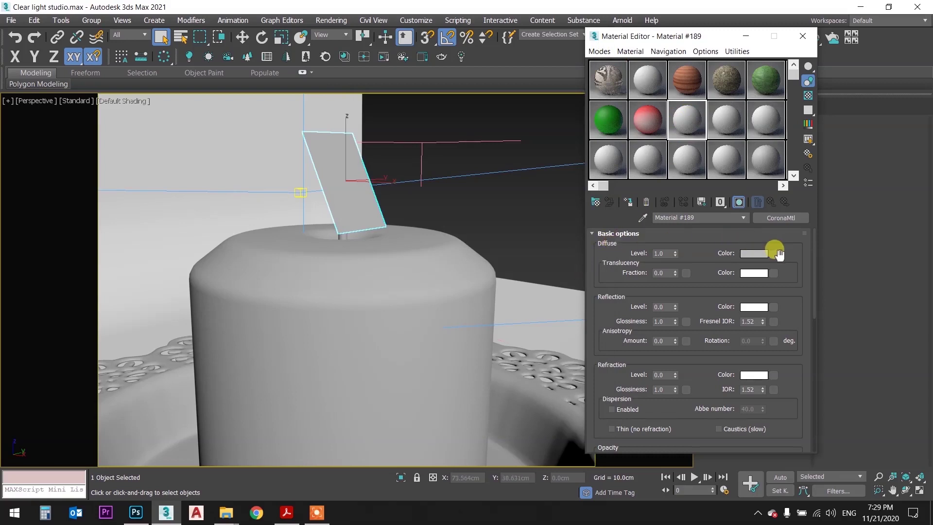
# Load Candle fire\cand1.jpg as the material's diffuse bitmap.
pyautogui.click(776, 254)
pyautogui.doubleClick(397, 118)
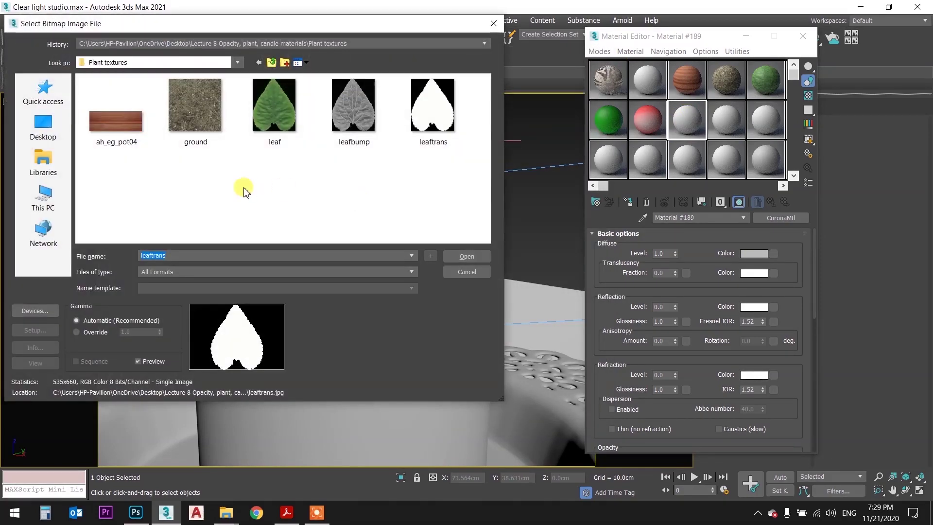
pyautogui.press('BackSpace')
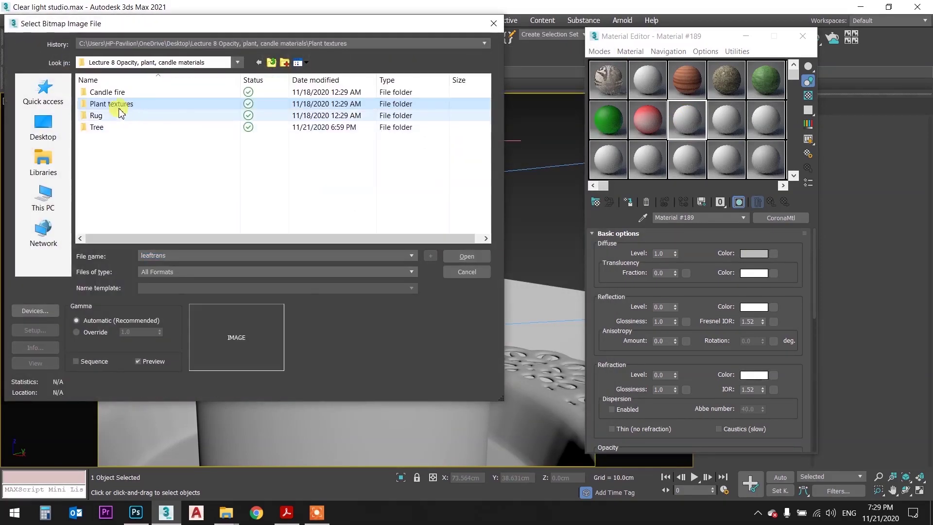
pyautogui.doubleClick(117, 92)
pyautogui.click(116, 105)
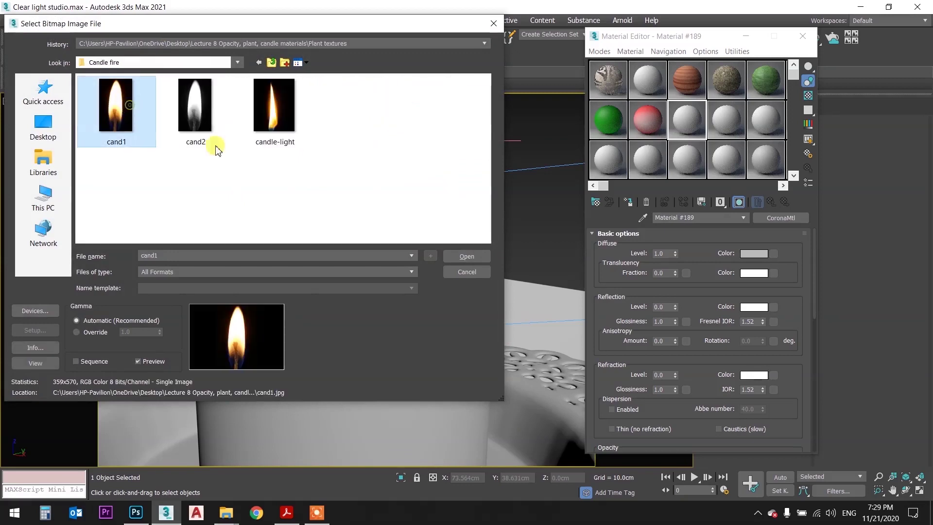
pyautogui.click(453, 256)
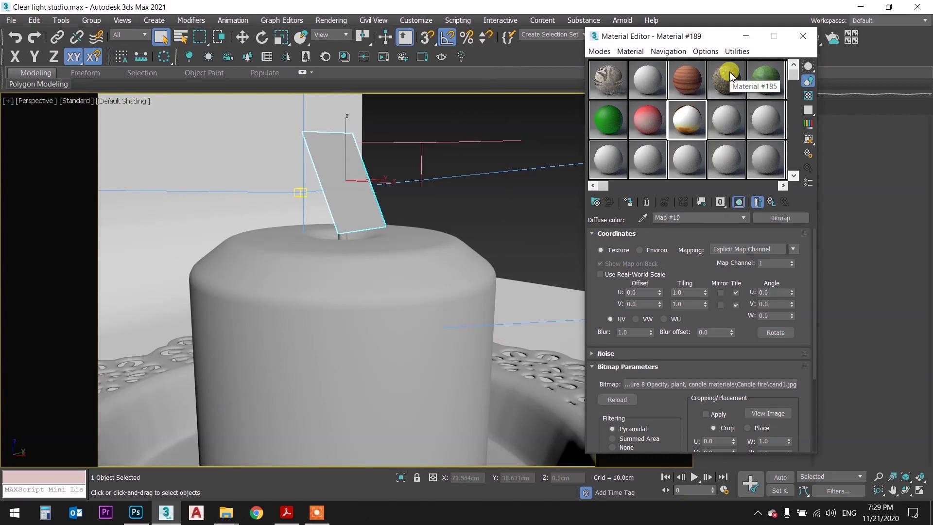
# Magnify Material #189's sample sphere and scroll through its CoronaMtl rollouts.
pyautogui.doubleClick(690, 121)
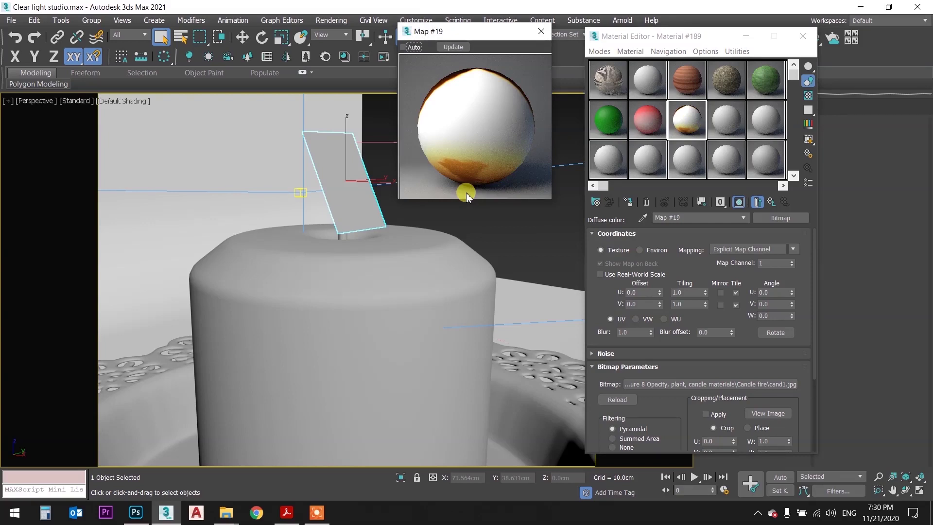
pyautogui.click(772, 202)
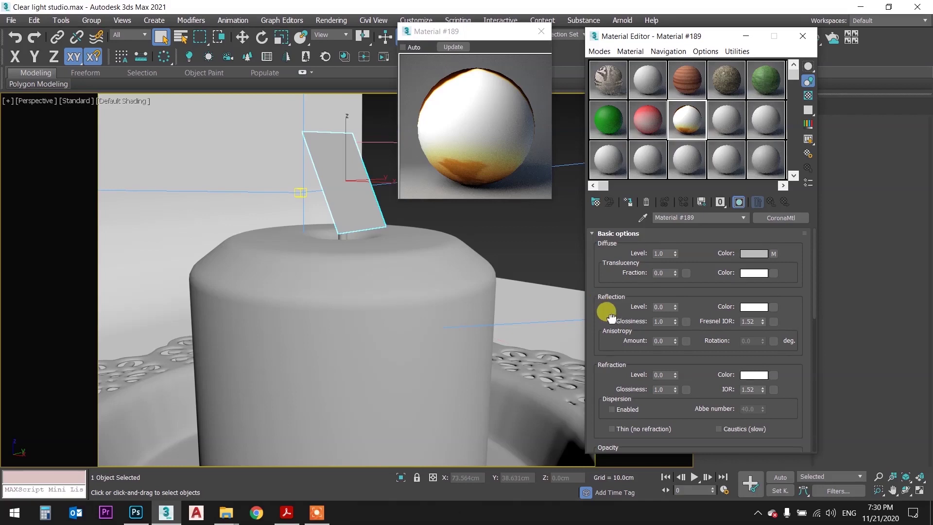
pyautogui.moveTo(602, 306); pyautogui.dragTo(607, 276)
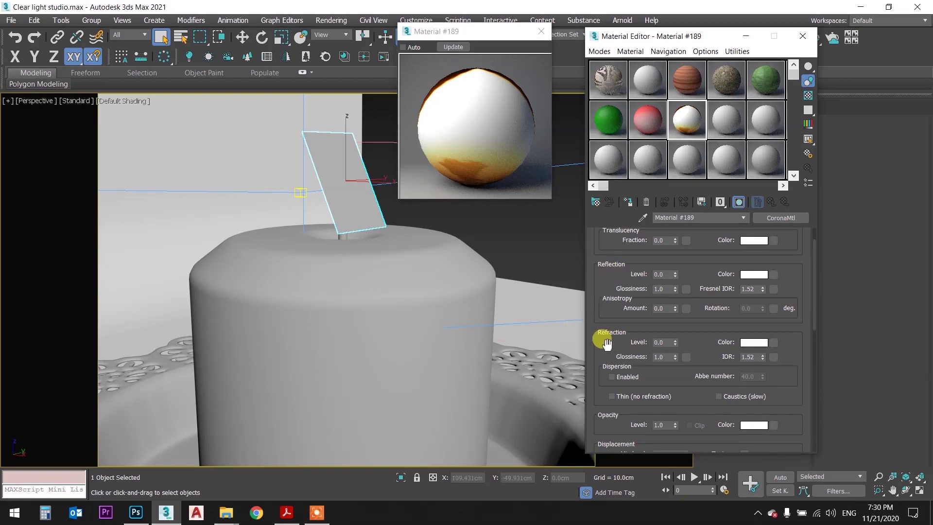
pyautogui.moveTo(613, 345); pyautogui.dragTo(606, 327)
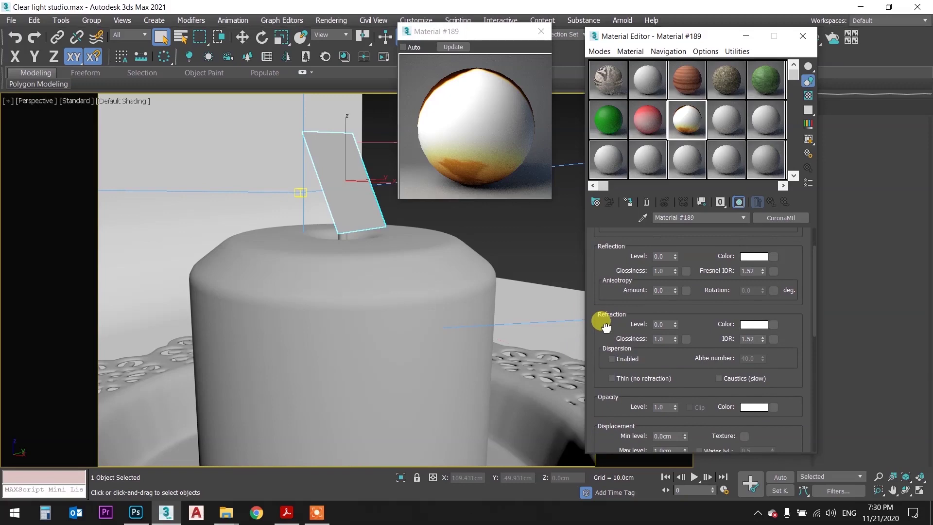
pyautogui.moveTo(606, 327); pyautogui.dragTo(604, 377)
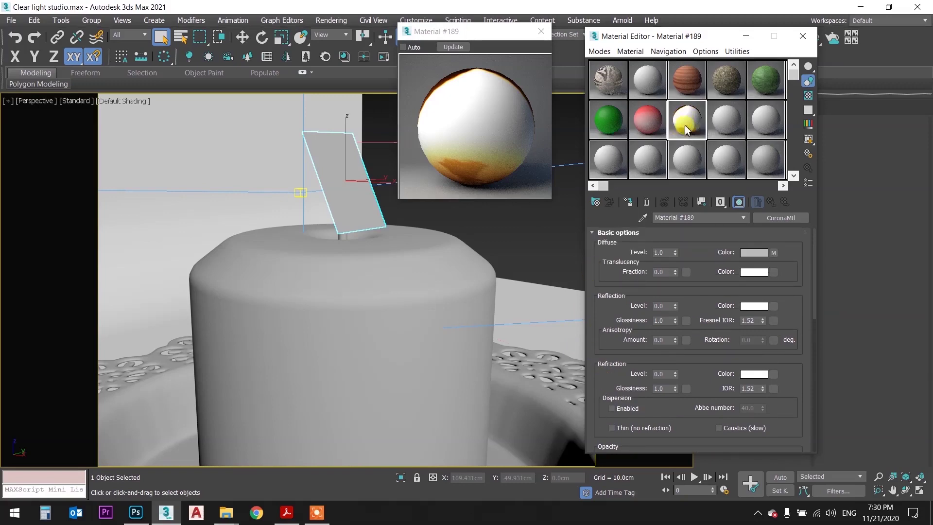
pyautogui.click(381, 439)
pyautogui.moveTo(226, 512)
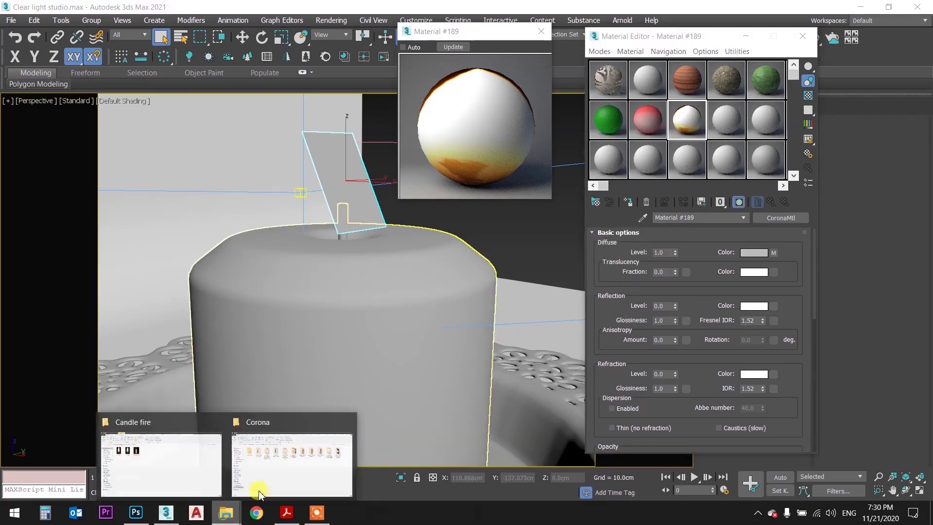
# Show the Candle fire images as extra large thumbnails to check cand1.jpg, then return to 3ds Max.
pyautogui.click(173, 481)
pyautogui.click(136, 138)
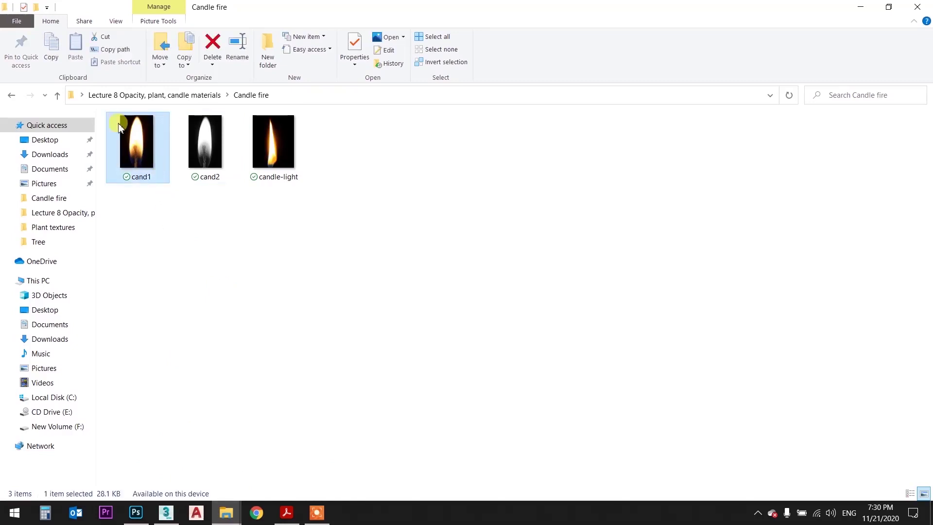
pyautogui.rightClick(176, 211)
pyautogui.click(369, 232)
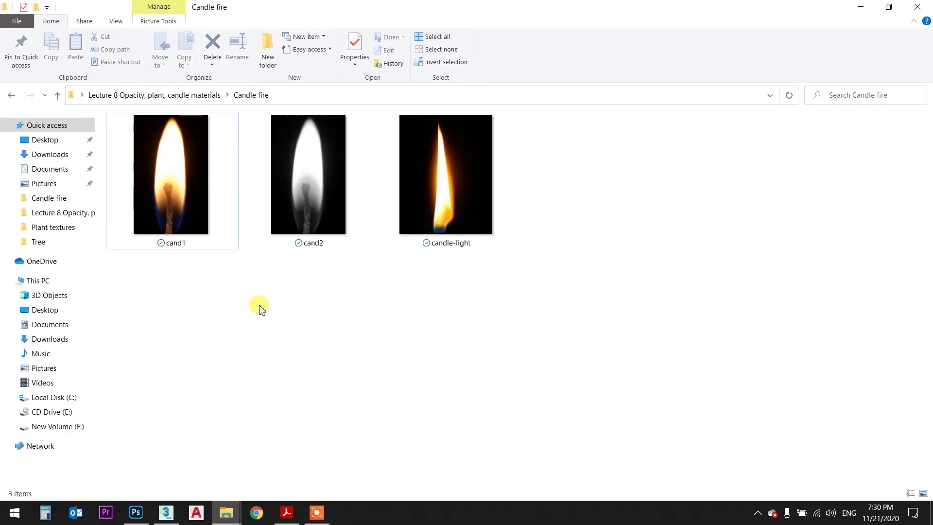
pyautogui.click(166, 512)
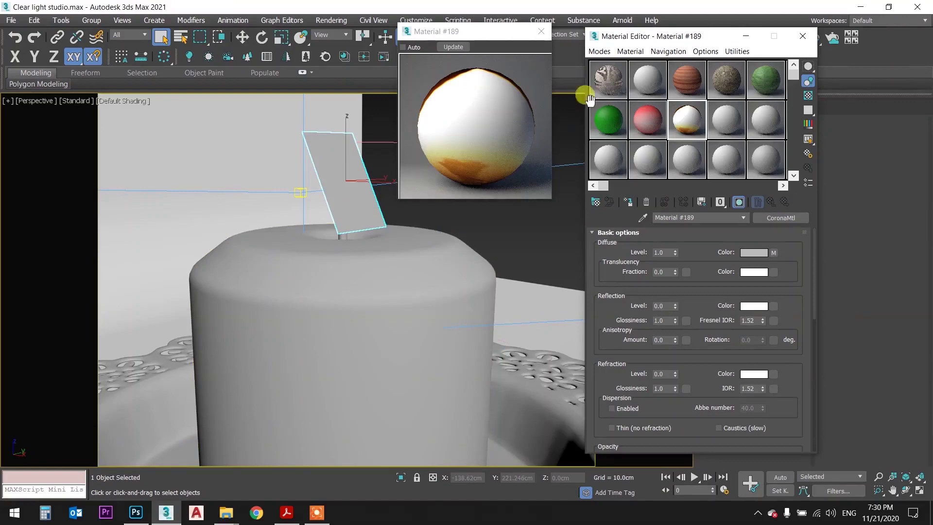
# Assign Material #189 to the flame plane Plane032 and orbit to face it.
pyautogui.moveTo(687, 119); pyautogui.dragTo(330, 148)
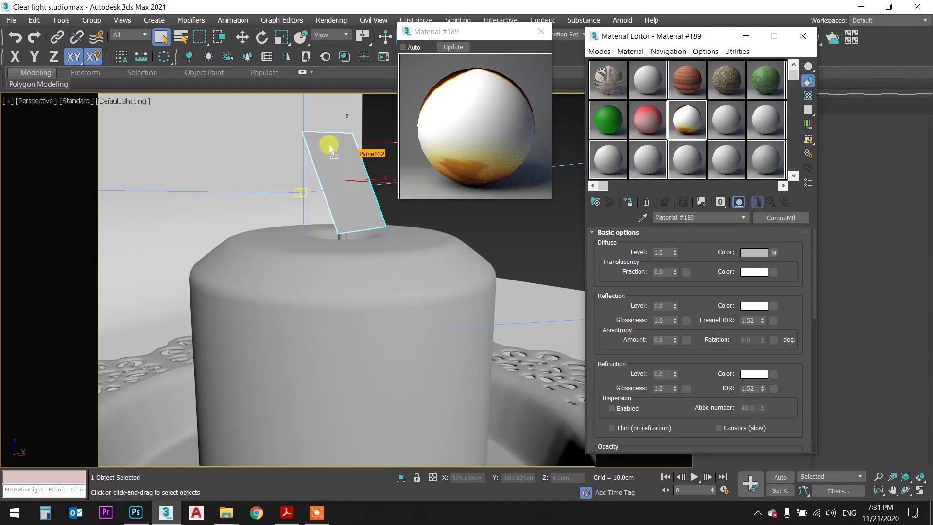
pyautogui.moveTo(308, 150)
pyautogui.keyDown('alt'); pyautogui.mouseDown(button='middle')
pyautogui.moveTo(235, 180)
pyautogui.moveTo(259, 169)
pyautogui.moveTo(256, 186)
pyautogui.mouseUp(button='middle'); pyautogui.keyUp('alt')
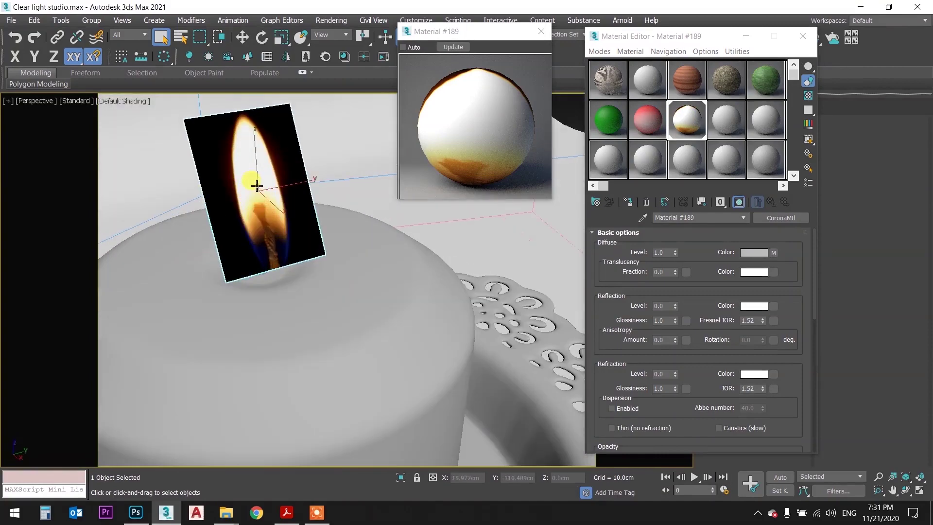
pyautogui.keyDown('alt'); pyautogui.moveTo(257, 186); pyautogui.dragTo(275, 168, button='middle'); pyautogui.keyUp('alt')
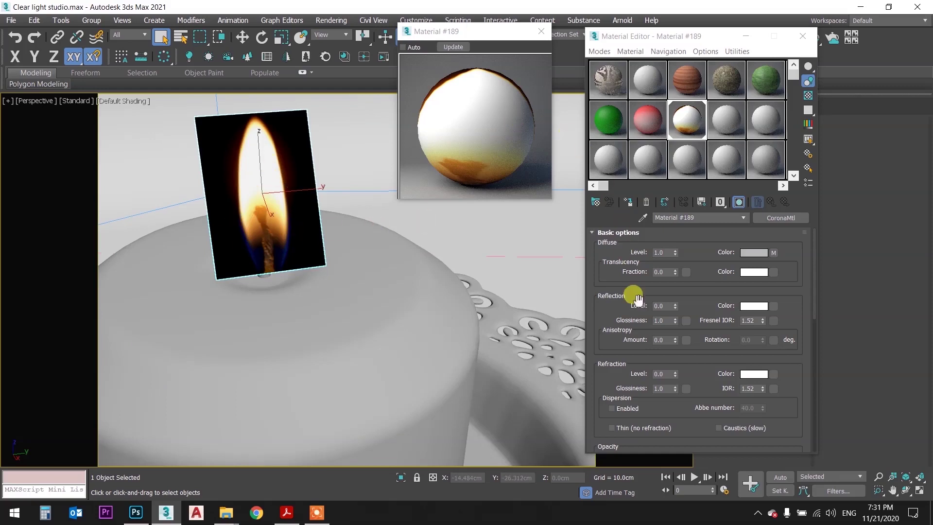
# Load cand2 as a Bitmap opacity map and return to the parent material.
pyautogui.scroll(-5, 595, 348)
pyautogui.scroll(-3, 590, 333)
pyautogui.scroll(-3, 587, 243)
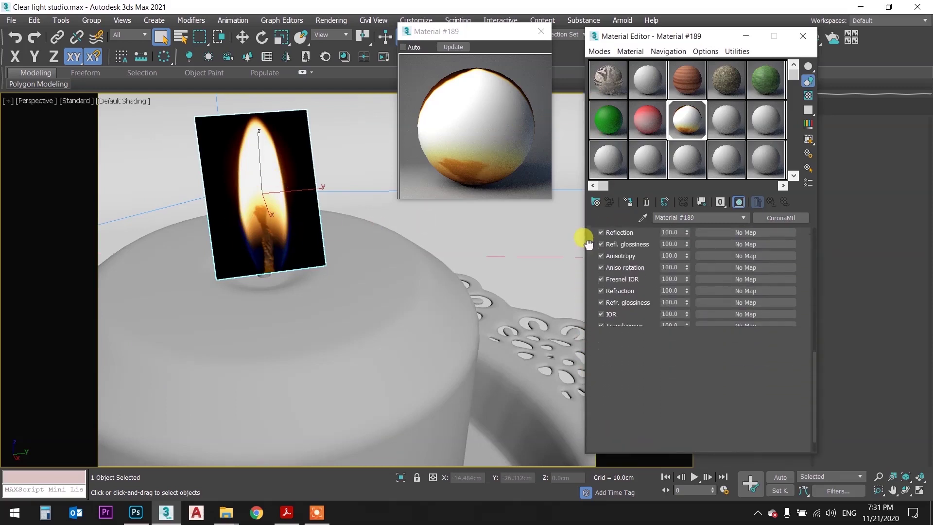
pyautogui.click(704, 381)
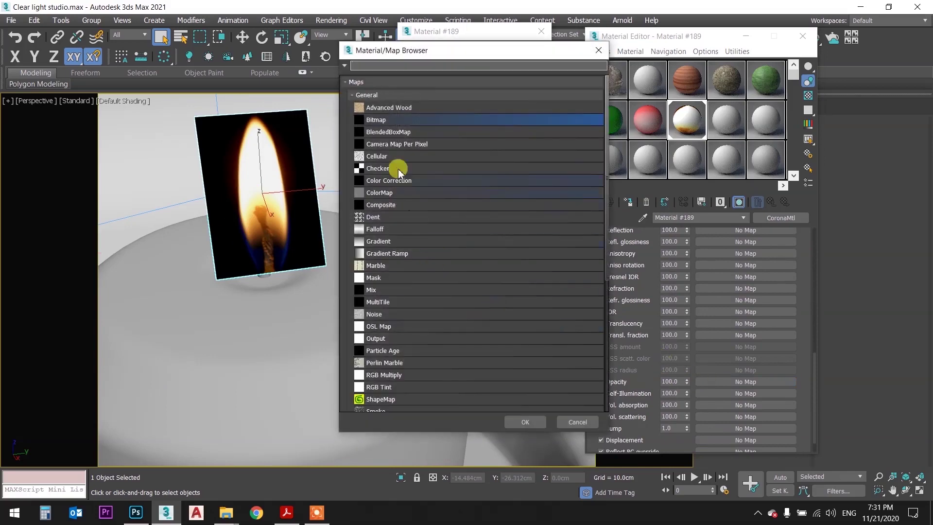
pyautogui.doubleClick(398, 119)
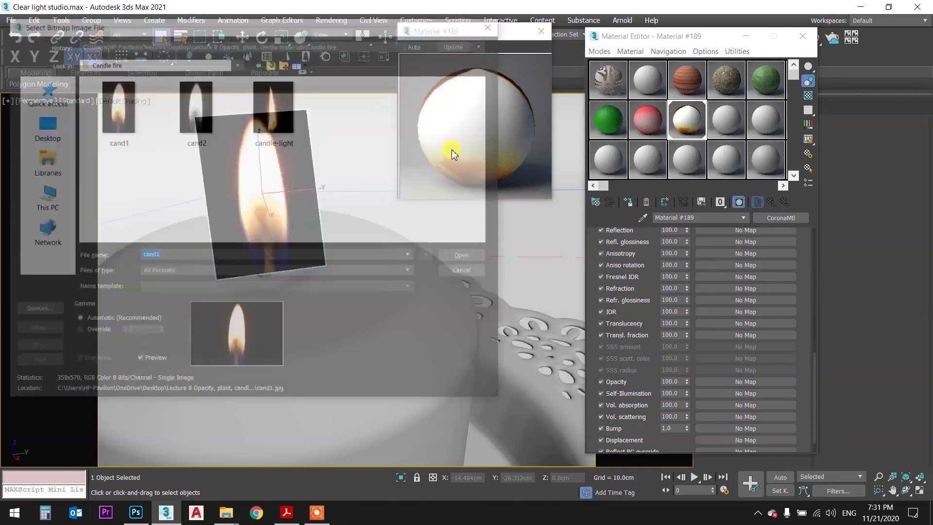
pyautogui.click(182, 119)
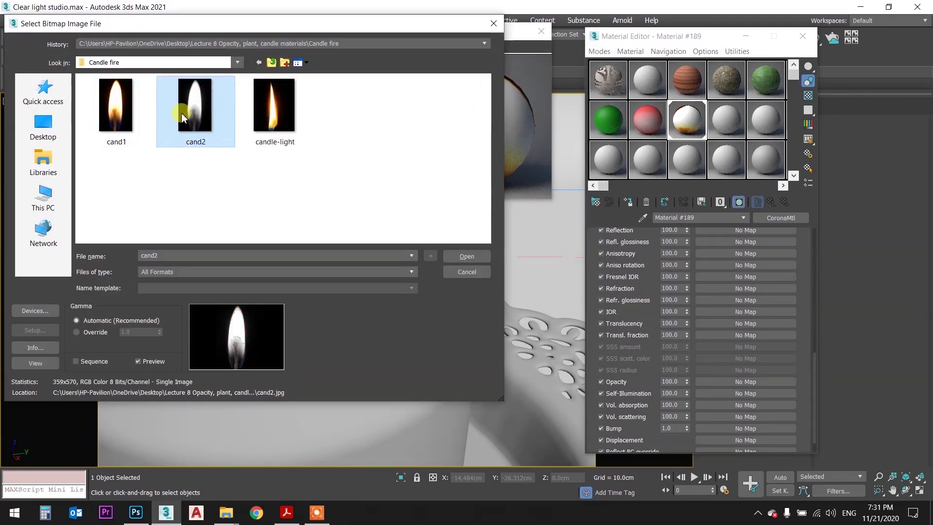
pyautogui.click(467, 256)
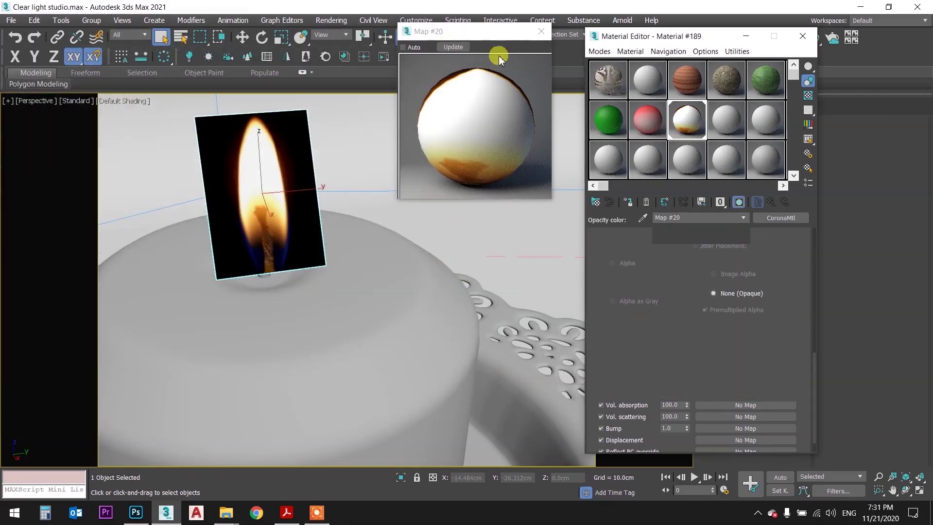
pyautogui.click(770, 202)
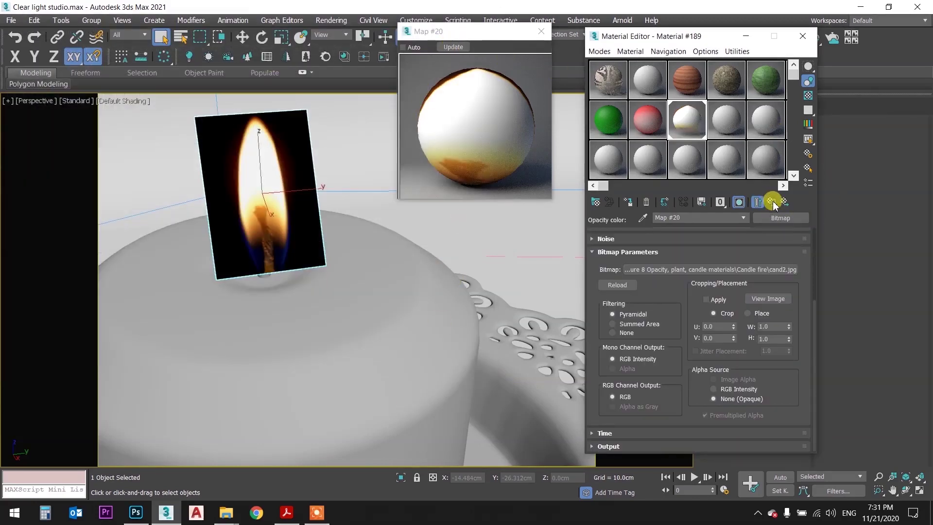
pyautogui.click(453, 47)
pyautogui.moveTo(454, 188); pyautogui.dragTo(463, 199)
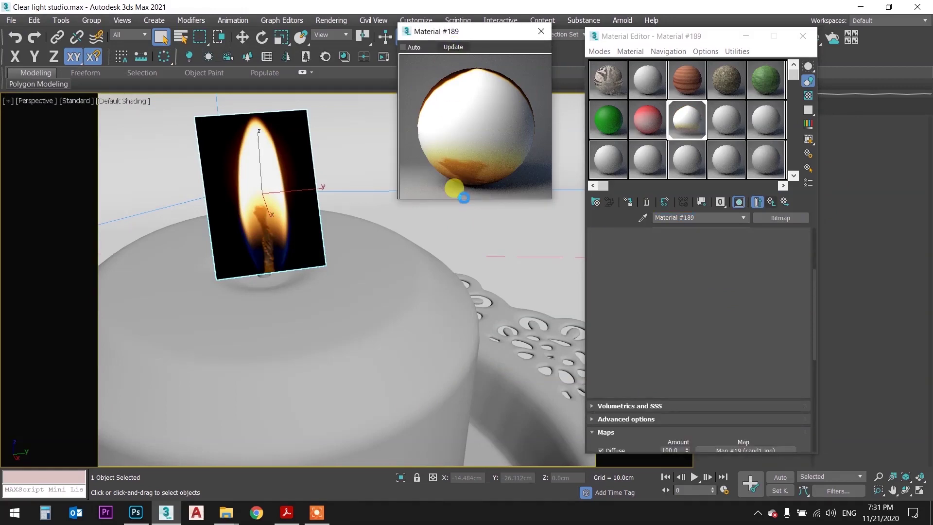
# Refresh the material preview and recentre the viewport on the cut-out flame.
pyautogui.click(484, 82)
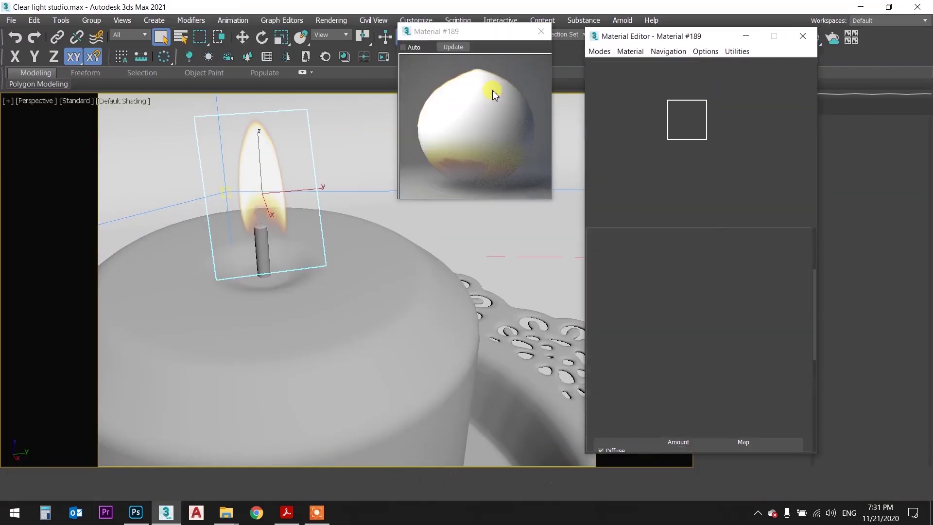
pyautogui.click(480, 142)
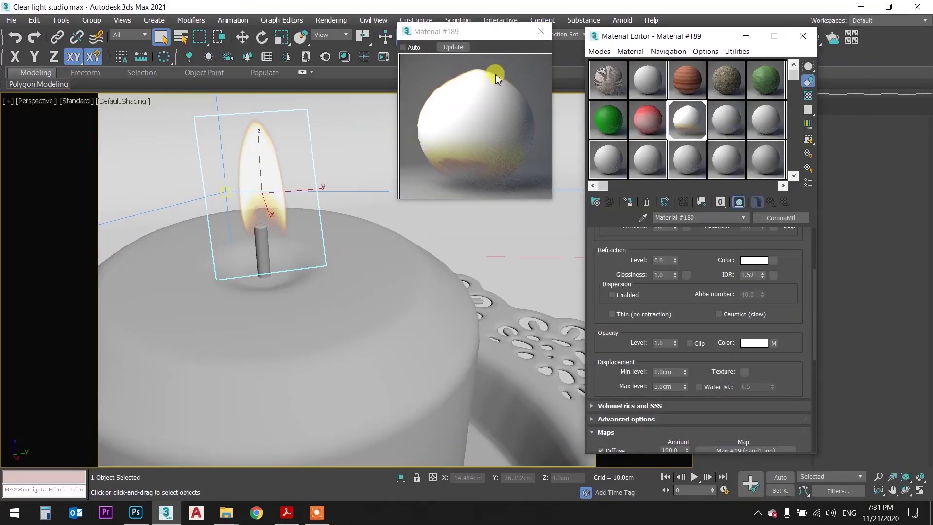
pyautogui.moveTo(266, 135)
pyautogui.mouseDown(button='middle')
pyautogui.moveTo(326, 185)
pyautogui.moveTo(281, 167)
pyautogui.moveTo(308, 186)
pyautogui.mouseUp(button='middle')
pyautogui.click(272, 156)
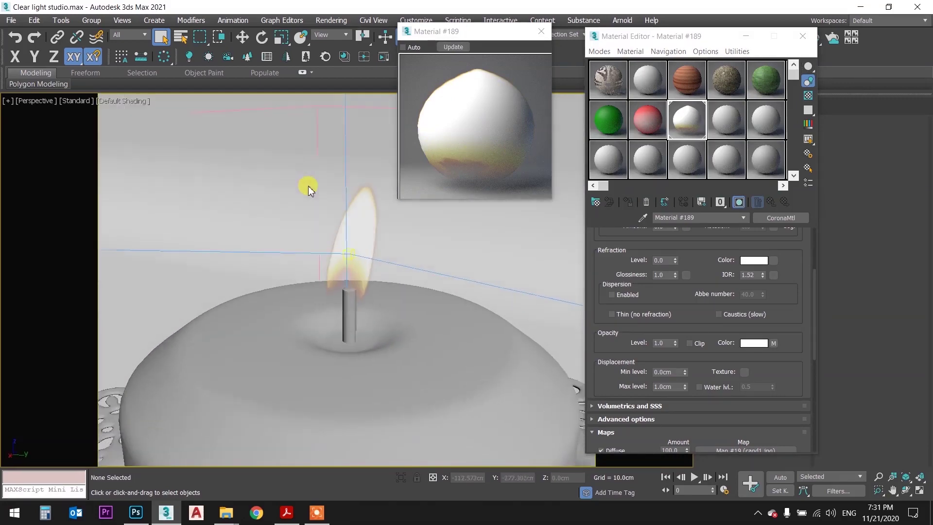
pyautogui.scroll(-1, 327, 188)
pyautogui.scroll(-4, 271, 191)
pyautogui.scroll(-2, 298, 184)
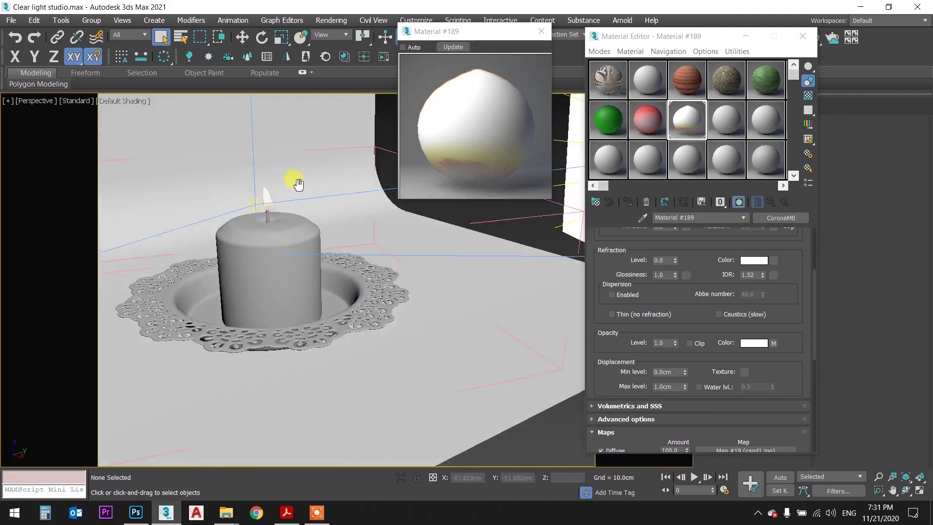
pyautogui.scroll(3, 263, 185)
pyautogui.scroll(3, 291, 180)
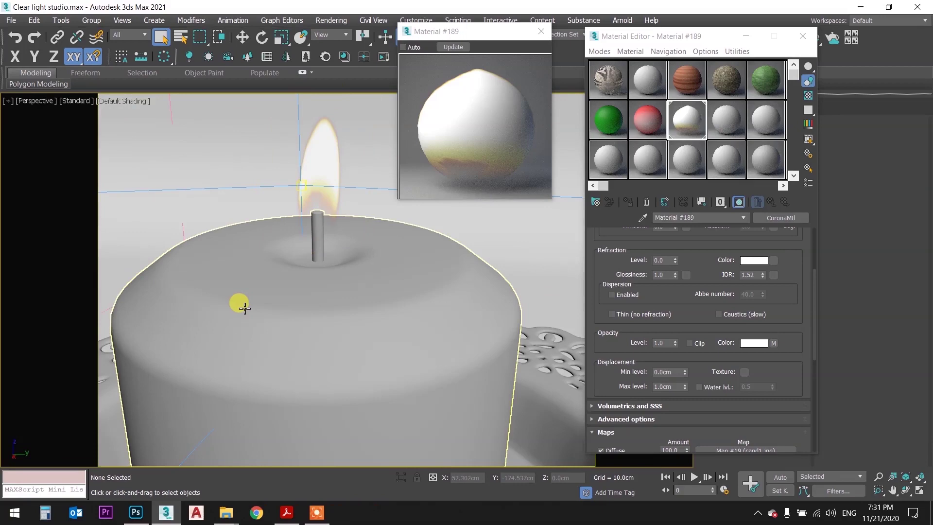
# Switch to the CoronaCamera001 view, close the material preview, and start a render.
pyautogui.press('c')
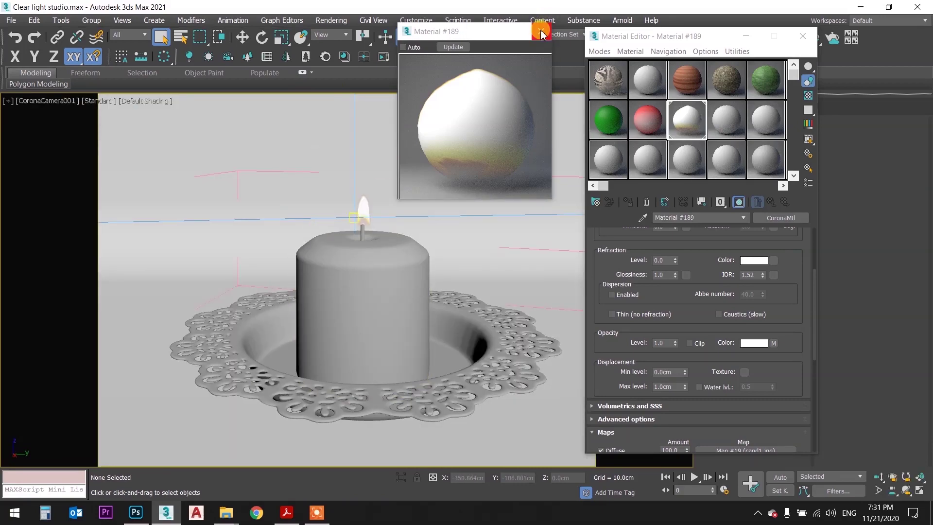
pyautogui.click(541, 32)
pyautogui.hotkey('shift', 'q')
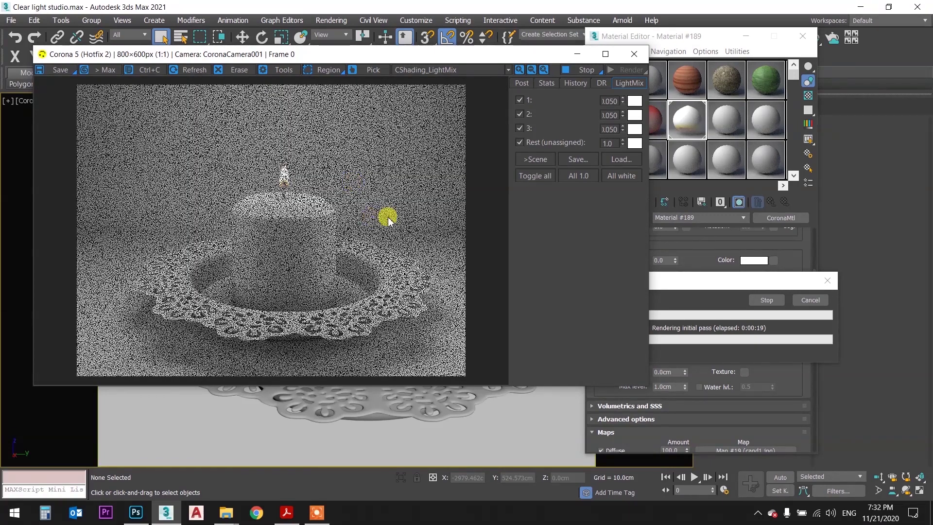
# Move the Rendering progress dialog aside while the candle render runs.
pyautogui.moveTo(666, 281); pyautogui.dragTo(646, 268)
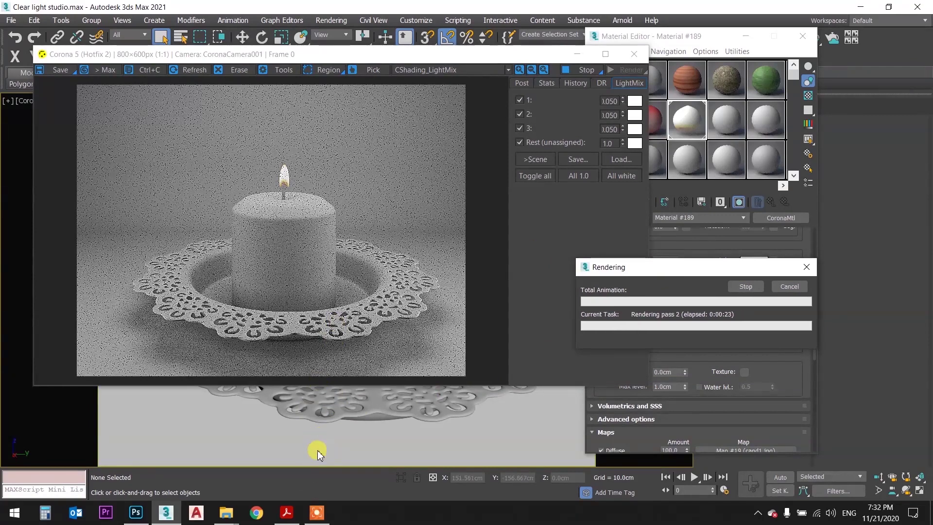
# Toggle LightMix lights 1, 2, 3 off and 2 back on, then cancel rendering and close the VFB.
pyautogui.click(356, 298)
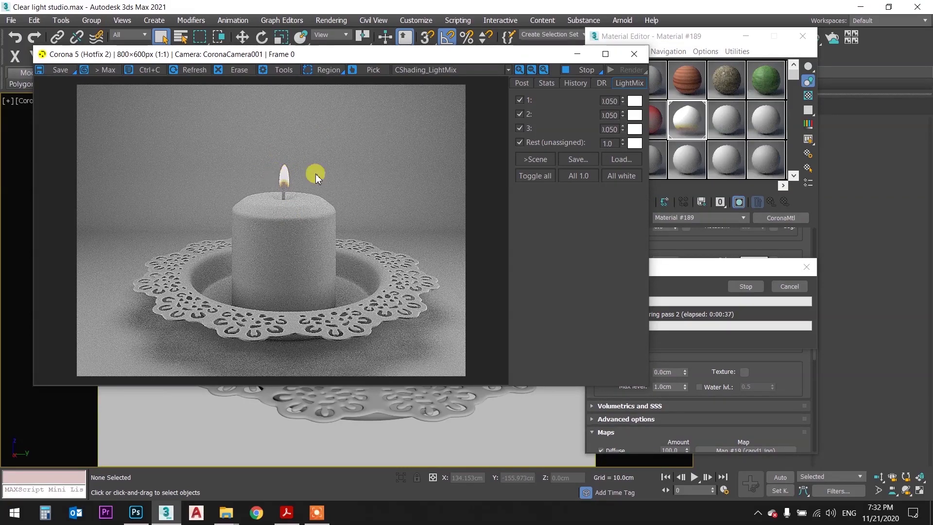
pyautogui.click(518, 100)
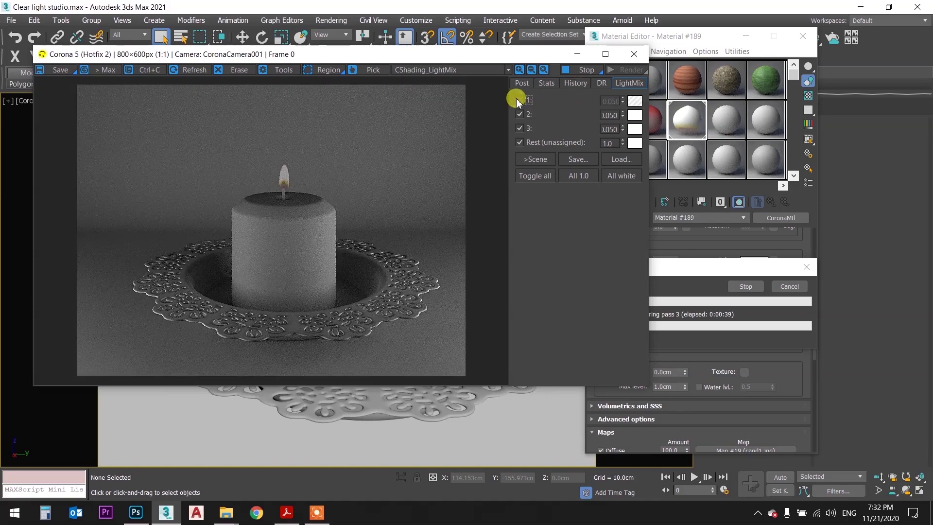
pyautogui.click(519, 115)
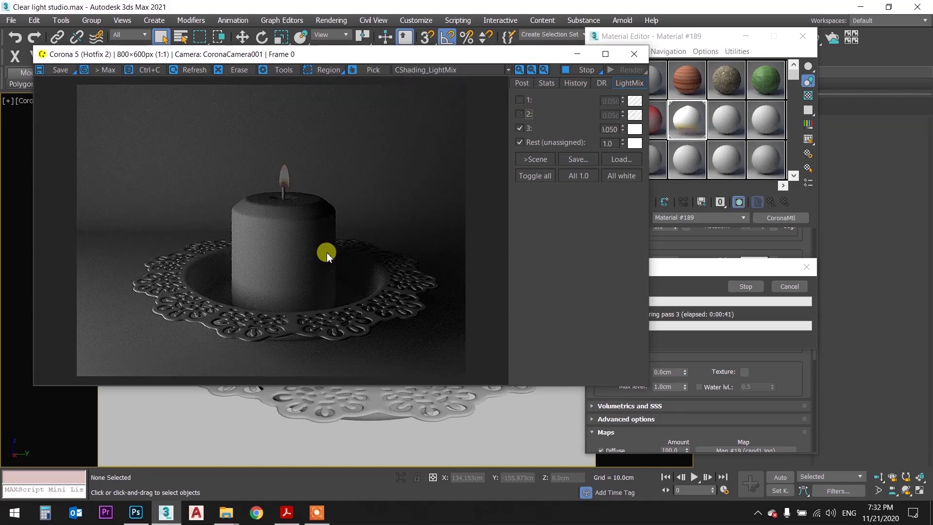
pyautogui.click(520, 128)
pyautogui.click(519, 115)
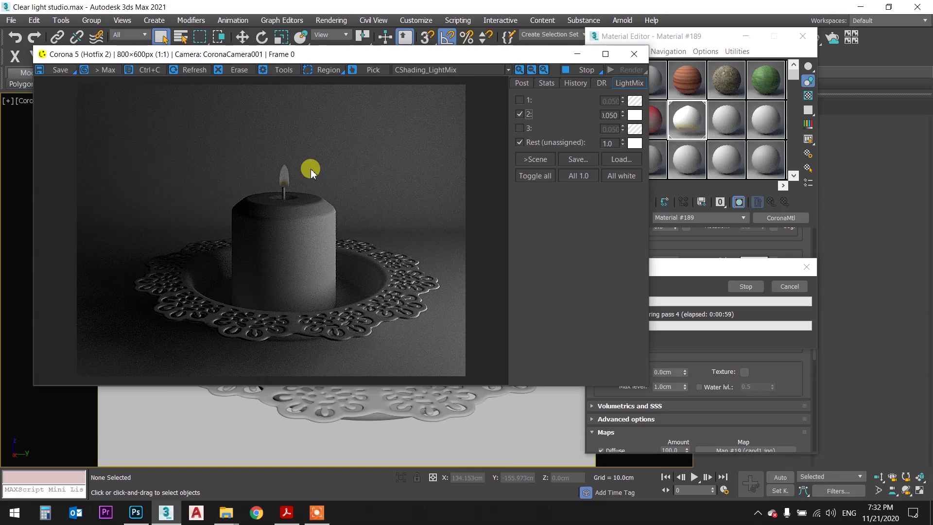
pyautogui.click(789, 286)
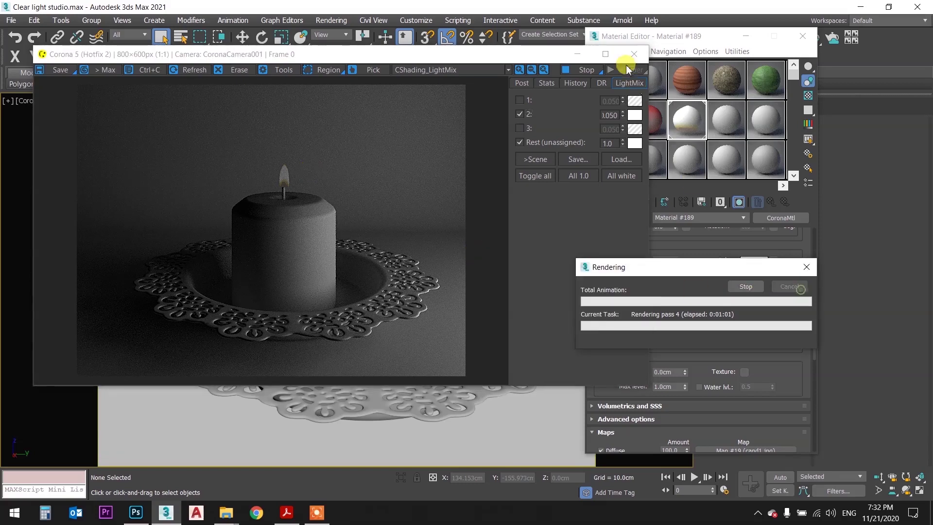
pyautogui.click(636, 54)
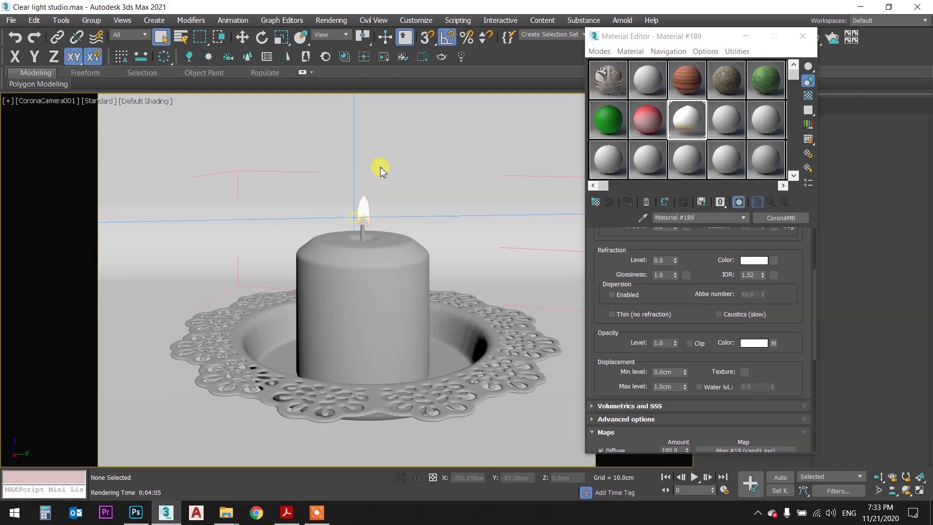
# Switch to Top view and close the material editor.
pyautogui.press('t')
pyautogui.scroll(5, 368, 298)
pyautogui.scroll(3, 367, 298)
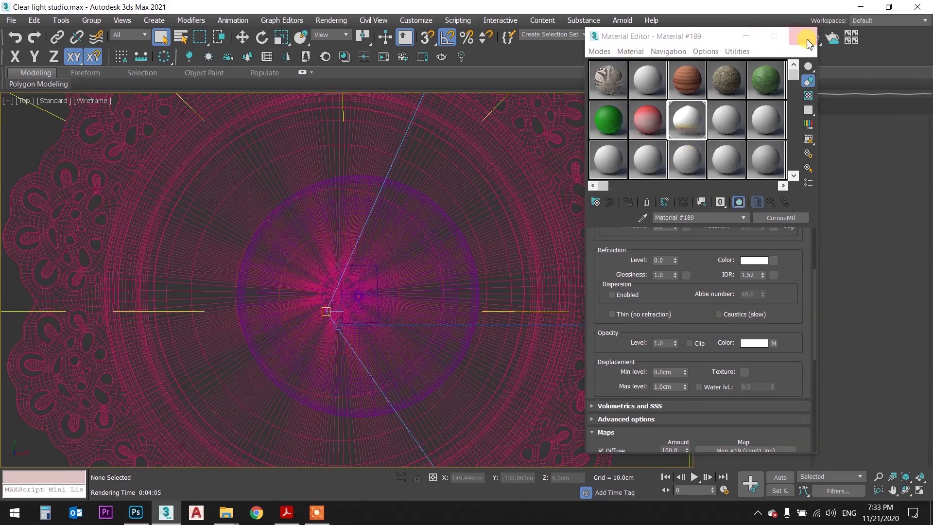
pyautogui.click(802, 36)
pyautogui.click(705, 106)
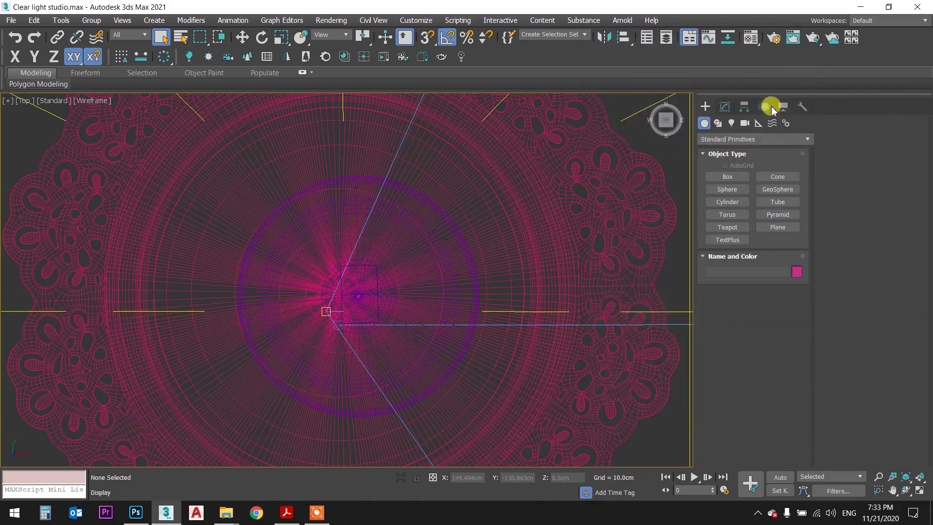
# Create a Corona sphere light over the candle's wick in Top view.
pyautogui.click(731, 123)
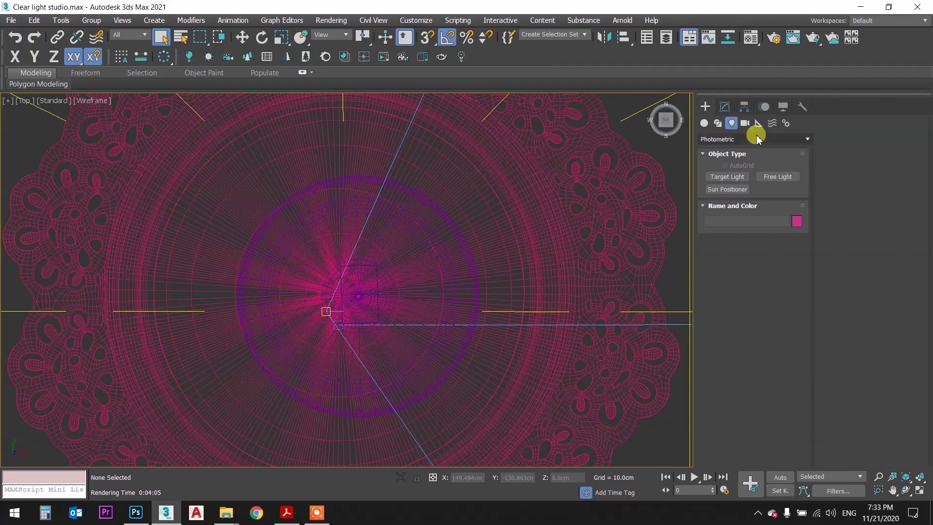
pyautogui.click(753, 139)
pyautogui.click(730, 169)
pyautogui.click(731, 177)
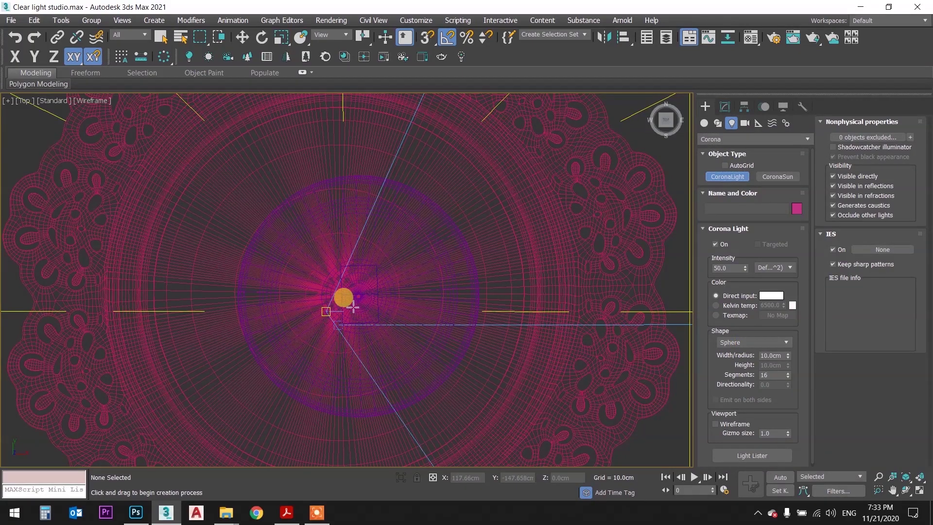
pyautogui.scroll(3, 340, 299)
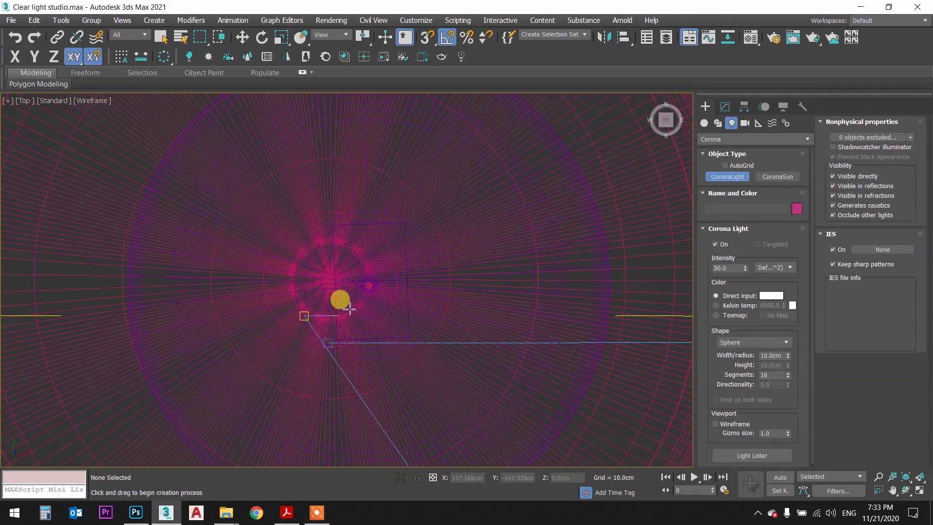
pyautogui.moveTo(330, 281)
pyautogui.mouseDown()
pyautogui.moveTo(380, 303)
pyautogui.moveTo(320, 235)
pyautogui.mouseUp()
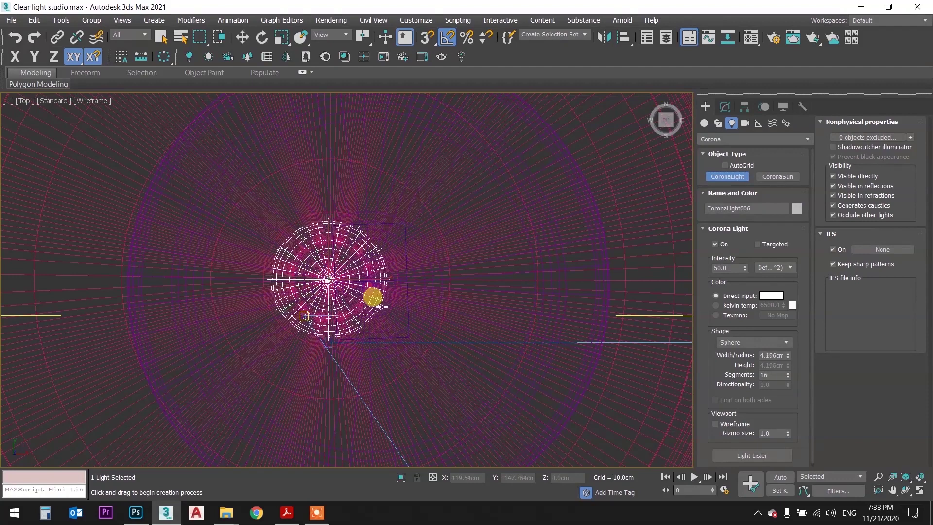
# In Front view, move CoronaLight006 up above the candle and over the wick.
pyautogui.scroll(-3, 335, 230)
pyautogui.press('f')
pyautogui.scroll(-2, 381, 214)
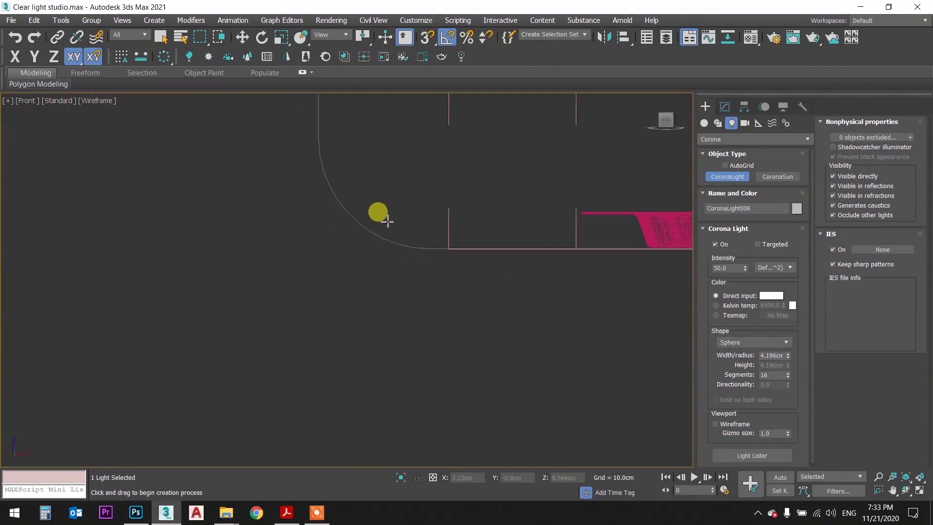
pyautogui.scroll(-2, 371, 239)
pyautogui.scroll(-2, 446, 270)
pyautogui.scroll(1, 445, 270)
pyautogui.press('w')
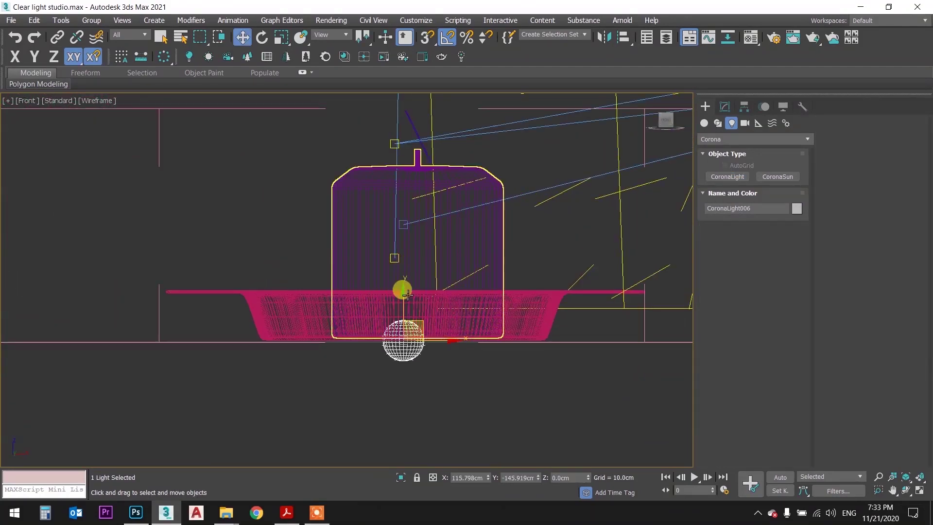
pyautogui.moveTo(398, 292); pyautogui.dragTo(407, 80)
pyautogui.scroll(3, 410, 224)
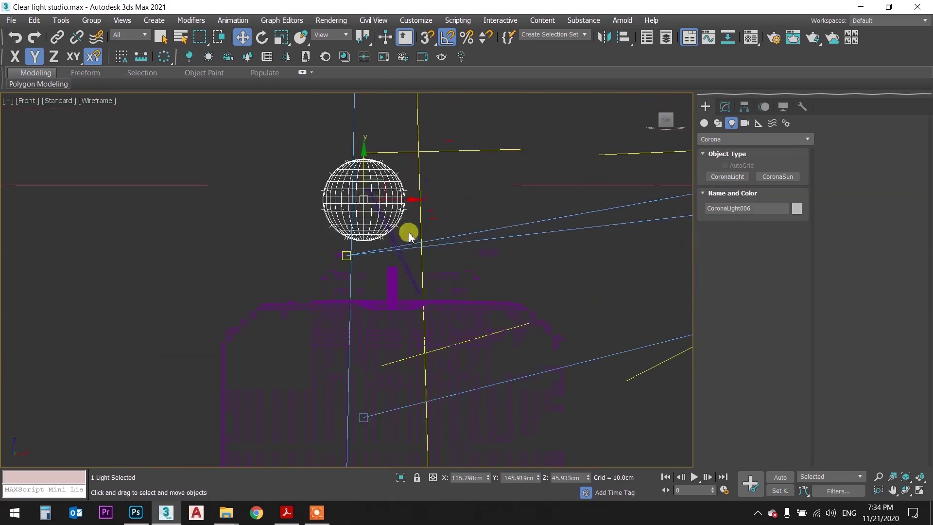
pyautogui.moveTo(358, 156); pyautogui.dragTo(369, 115)
pyautogui.moveTo(416, 163); pyautogui.dragTo(426, 162)
pyautogui.moveTo(385, 131)
pyautogui.mouseDown()
pyautogui.moveTo(385, 108)
pyautogui.moveTo(388, 143)
pyautogui.mouseUp()
pyautogui.press('r')
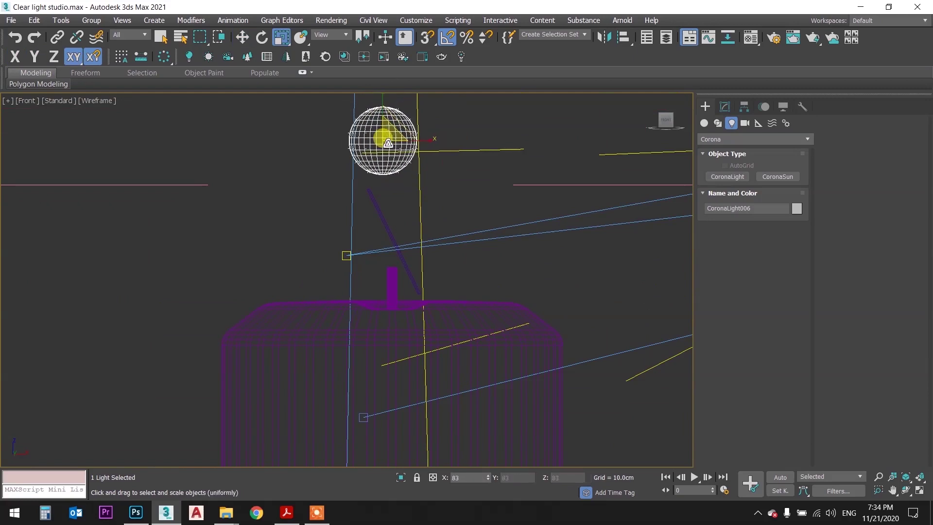
pyautogui.press('w')
pyautogui.moveTo(378, 100); pyautogui.dragTo(379, 109)
pyautogui.click(441, 124)
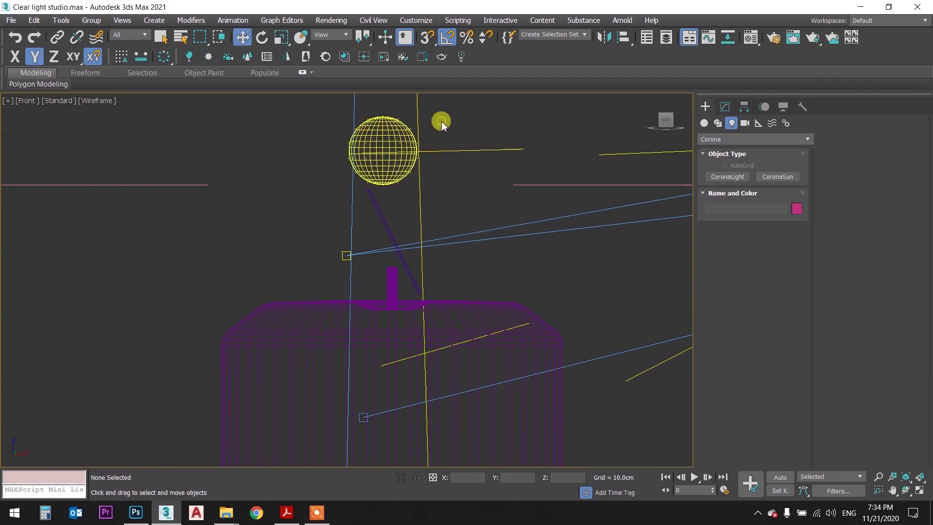
# In shaded Perspective view, lower the sphere light along Z just above the flame.
pyautogui.press('p')
pyautogui.scroll(-1, 454, 155)
pyautogui.scroll(-5, 456, 194)
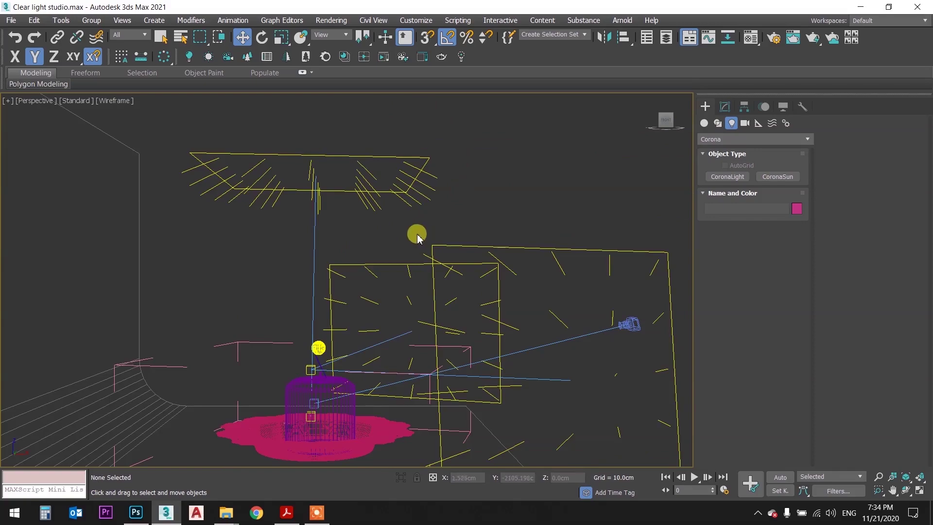
pyautogui.press('F3')
pyautogui.scroll(3, 382, 262)
pyautogui.scroll(4, 358, 278)
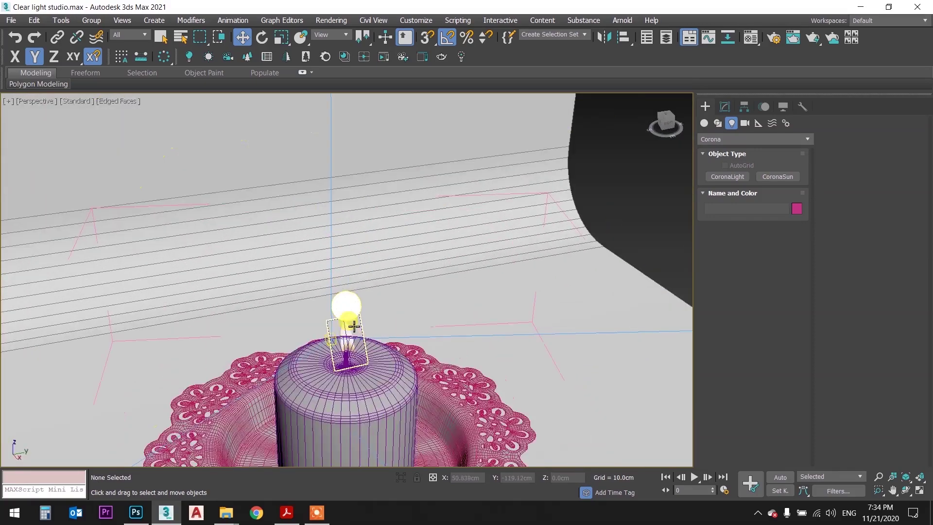
pyautogui.scroll(1, 383, 316)
pyautogui.scroll(2, 388, 306)
pyautogui.scroll(3, 385, 213)
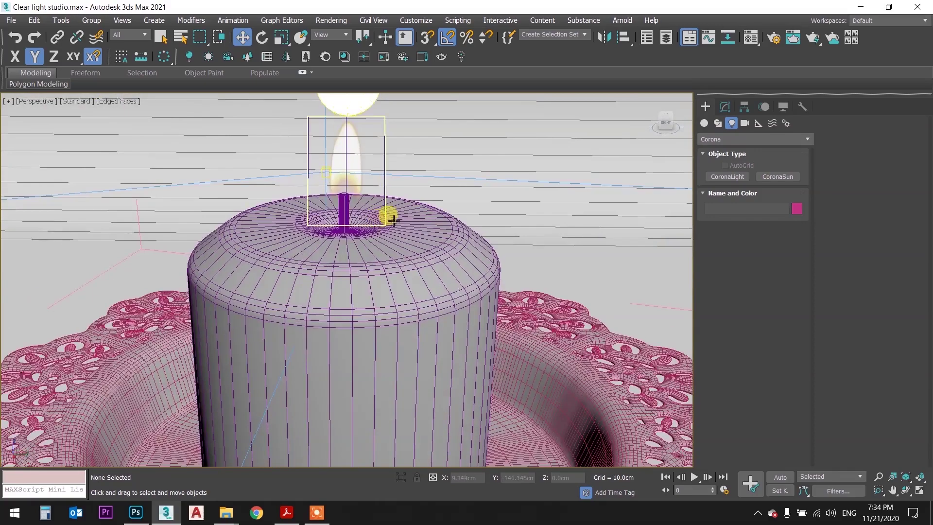
pyautogui.scroll(2, 324, 217)
pyautogui.moveTo(324, 217); pyautogui.dragTo(519, 231, button='middle')
pyautogui.click(458, 150)
pyautogui.press('r')
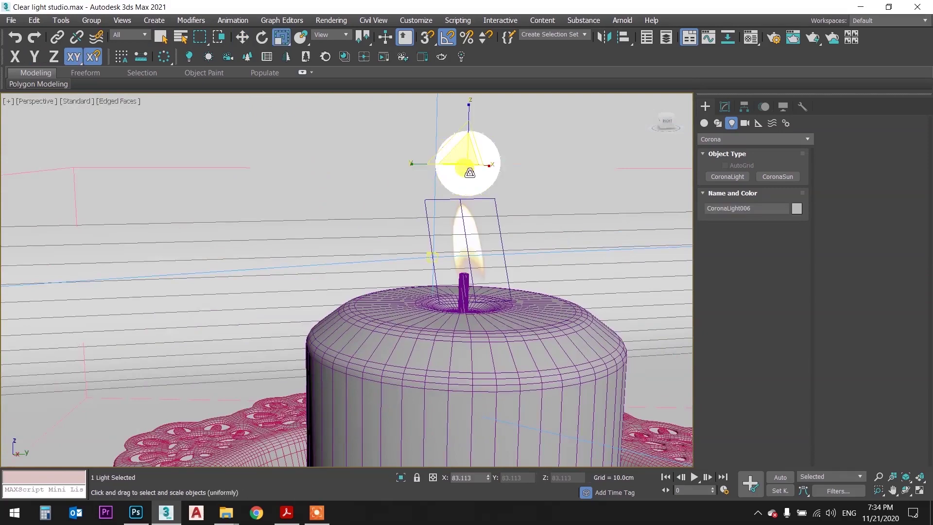
pyautogui.press('w')
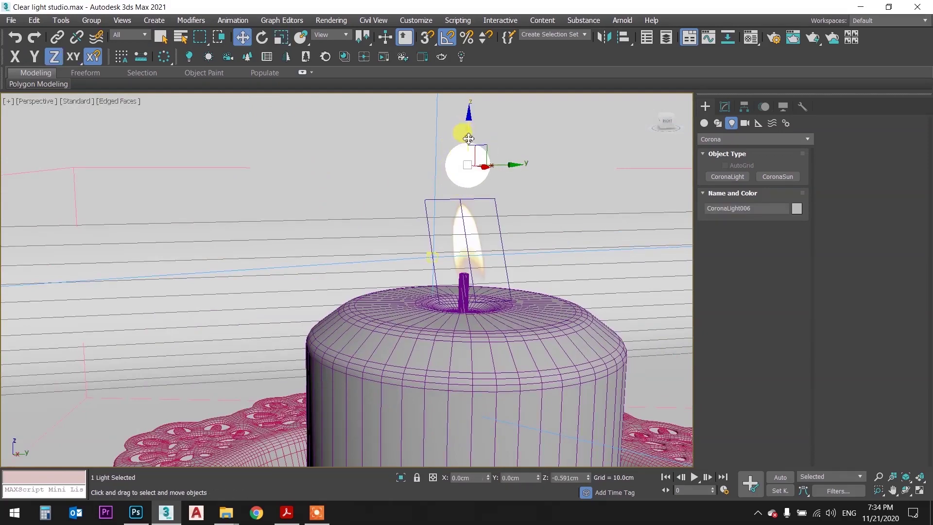
pyautogui.moveTo(468, 129); pyautogui.dragTo(468, 142)
pyautogui.moveTo(468, 142)
pyautogui.keyDown('alt'); pyautogui.mouseDown(button='middle')
pyautogui.moveTo(436, 237)
pyautogui.moveTo(451, 235)
pyautogui.mouseUp(button='middle'); pyautogui.keyUp('alt')
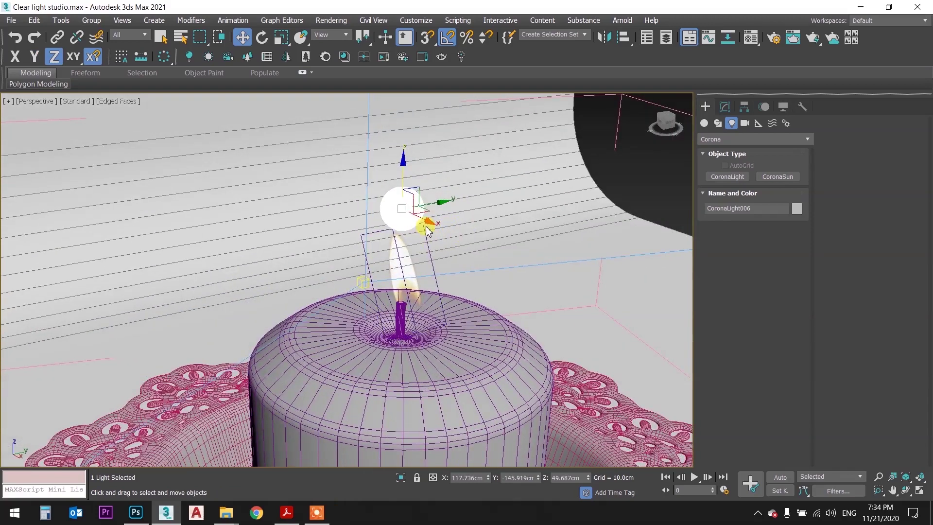
# Add a CShading_LightSelect render element and rename it Candle light.
pyautogui.click(773, 37)
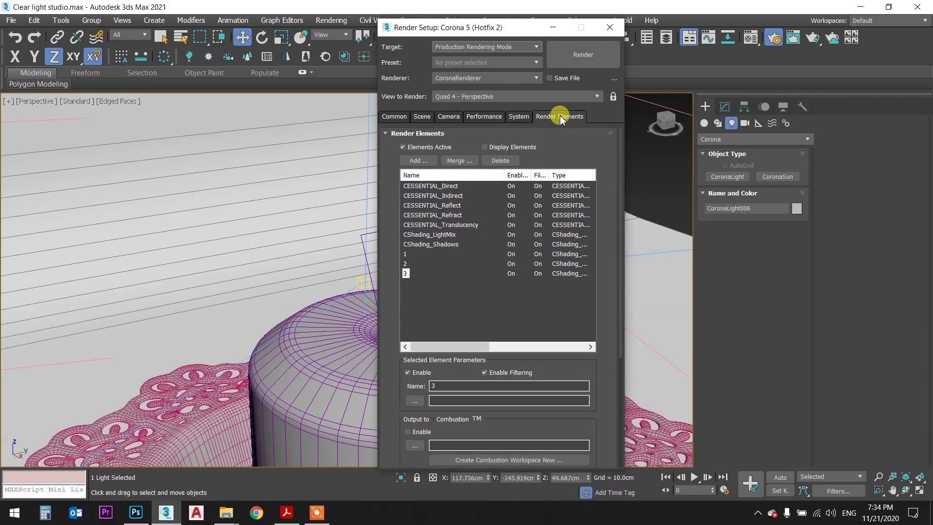
pyautogui.click(423, 162)
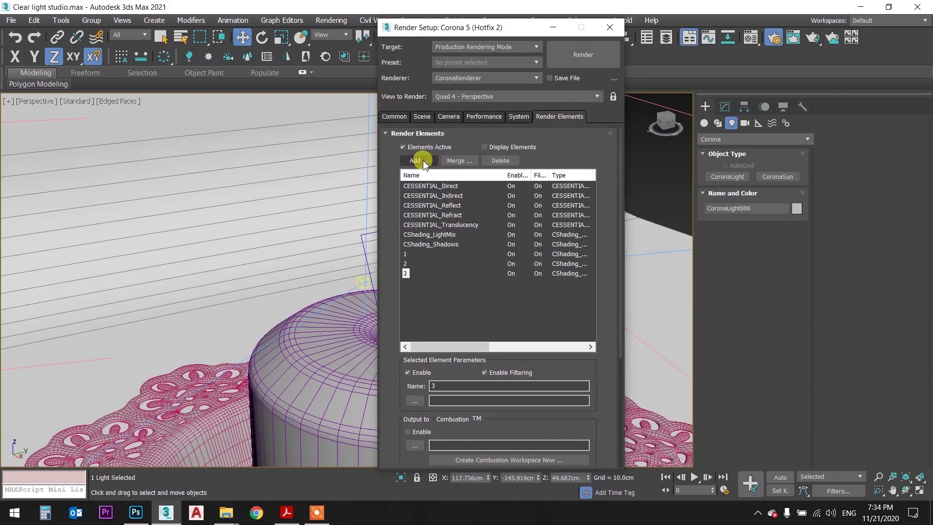
pyautogui.scroll(-6, 483, 219)
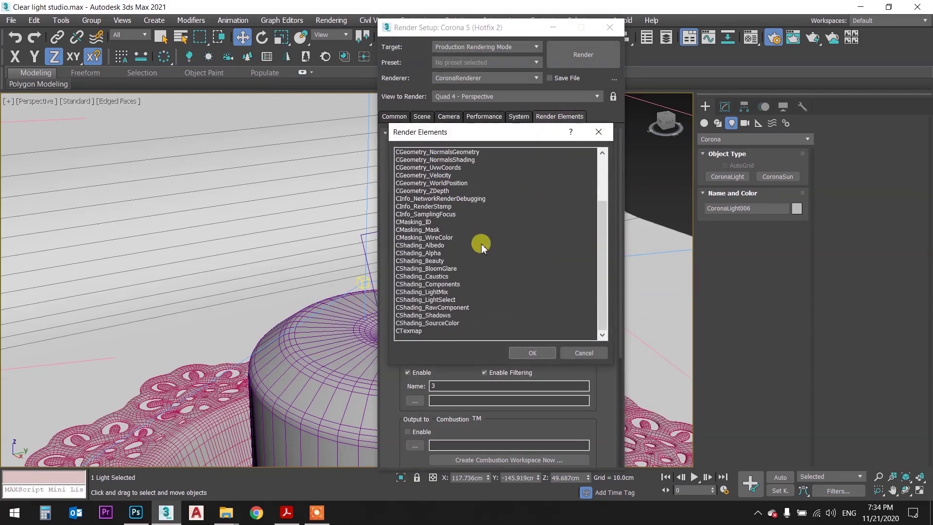
pyautogui.doubleClick(451, 300)
pyautogui.doubleClick(504, 385)
pyautogui.write('Candle')
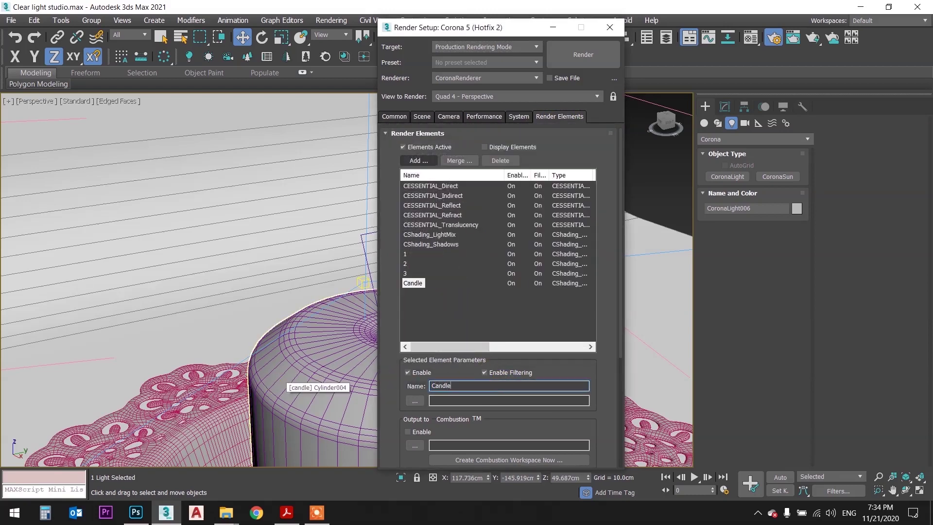
pyautogui.write(' light')
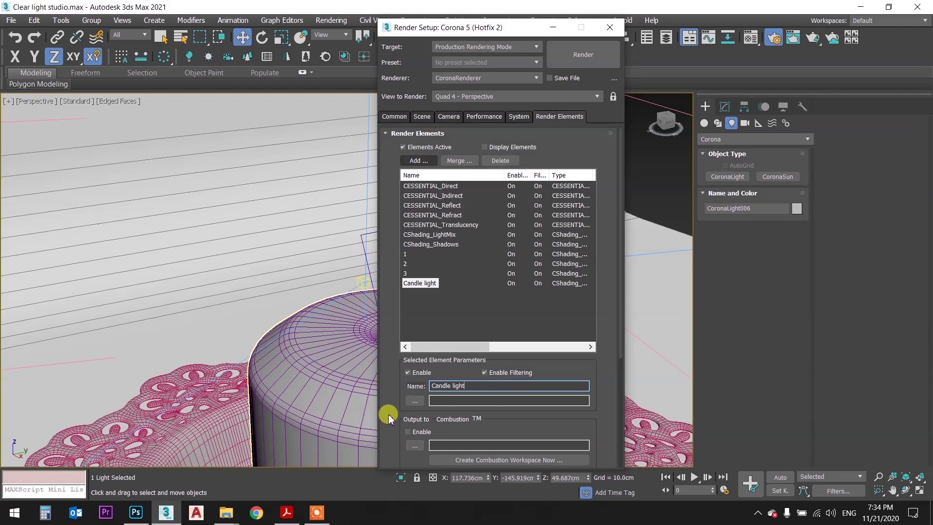
pyautogui.moveTo(385, 417); pyautogui.dragTo(395, 146)
# Add CoronaLight006 to the element's light sources, close Render Setup, and show the camera view.
pyautogui.moveTo(459, 27); pyautogui.dragTo(655, 20)
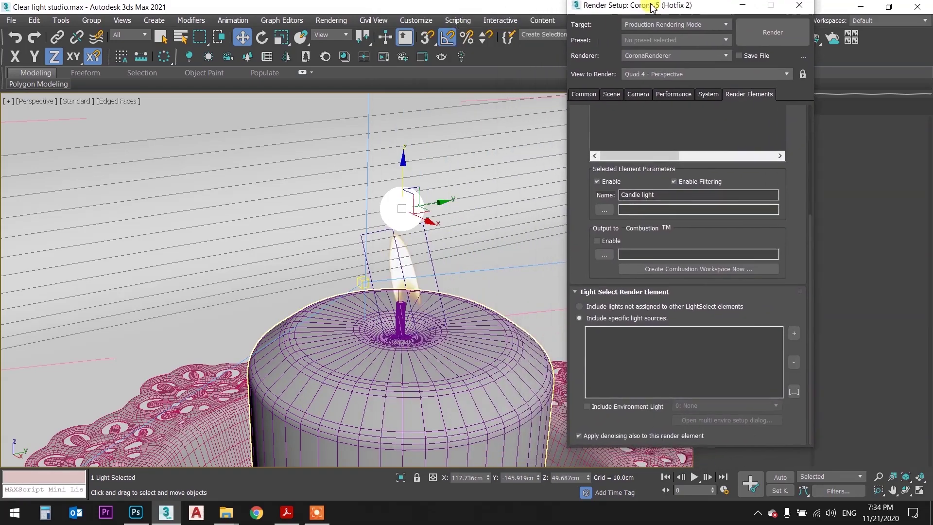
pyautogui.press('q')
pyautogui.click(437, 189)
pyautogui.click(395, 206)
pyautogui.click(799, 348)
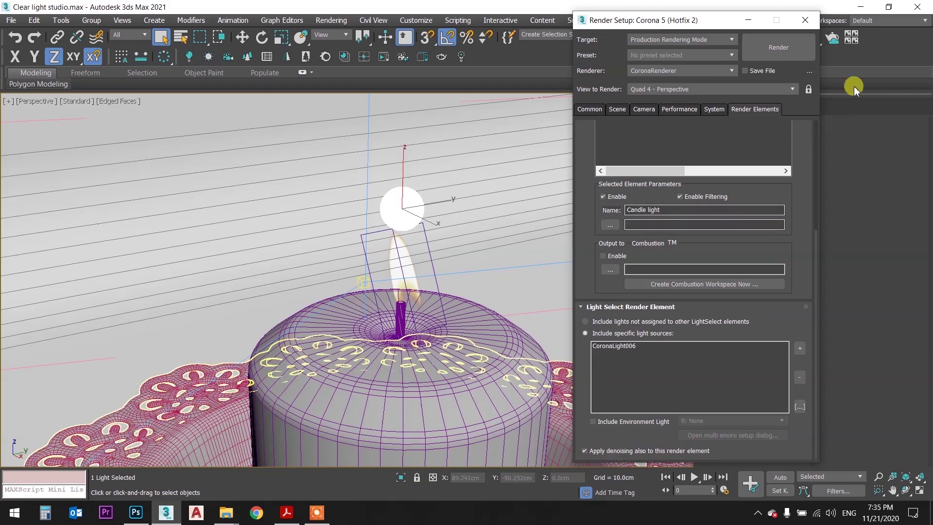
pyautogui.click(805, 20)
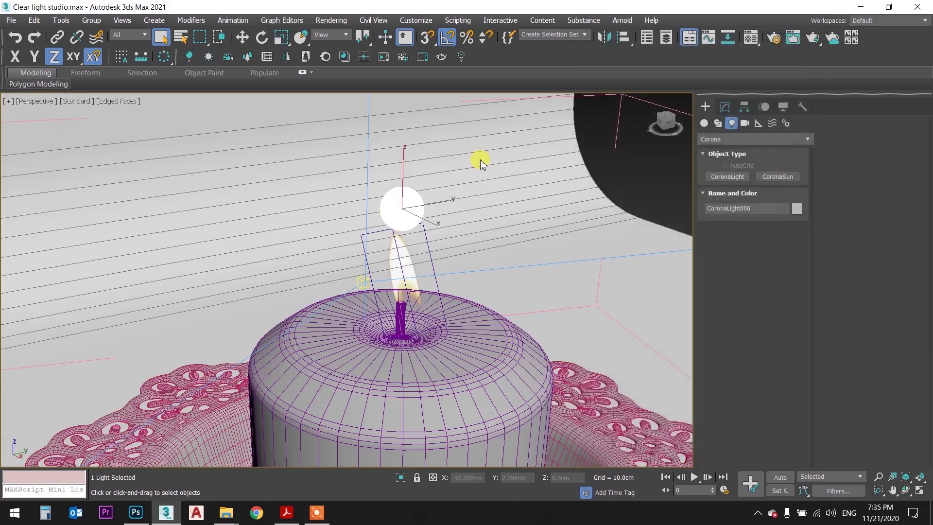
pyautogui.click(479, 161)
pyautogui.press('c')
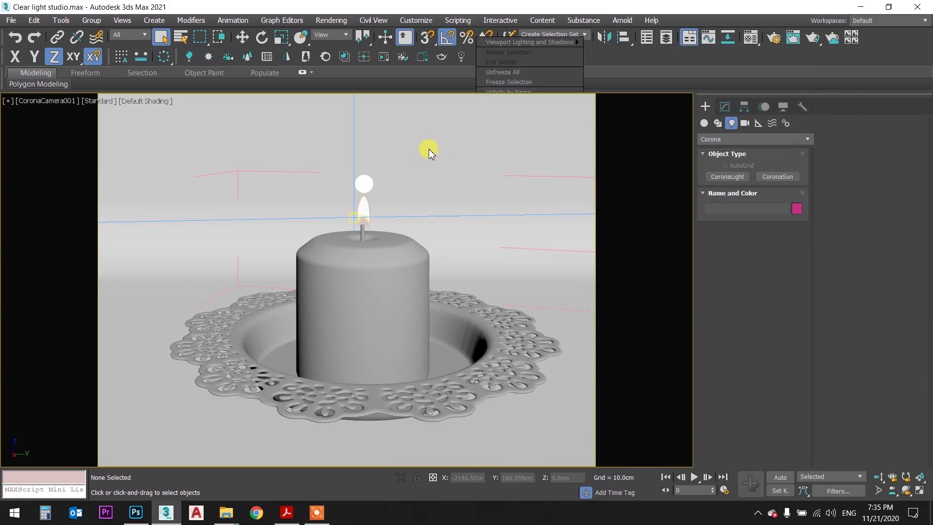
# Render the camera view, cancel it, and inspect CoronaLight006's parameters in the Modify panel.
pyautogui.hotkey('shift', 'q')
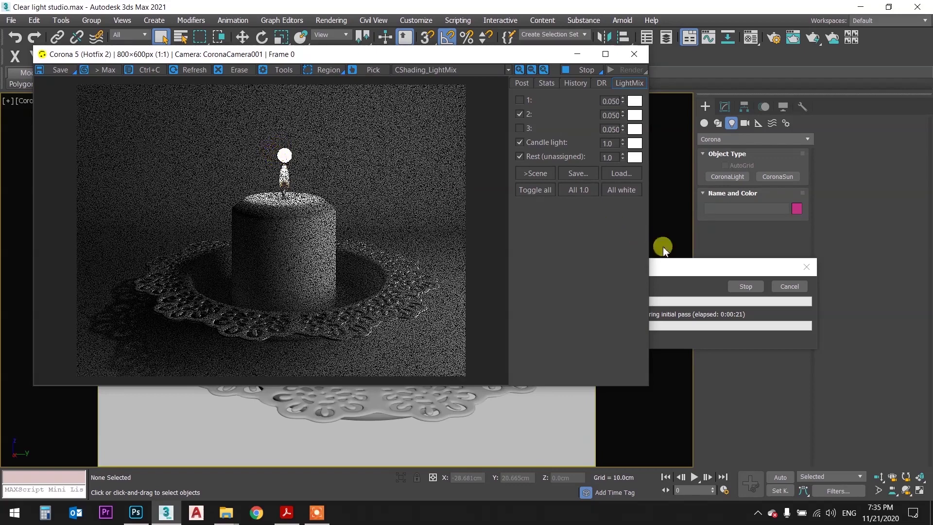
pyautogui.click(786, 287)
pyautogui.click(634, 53)
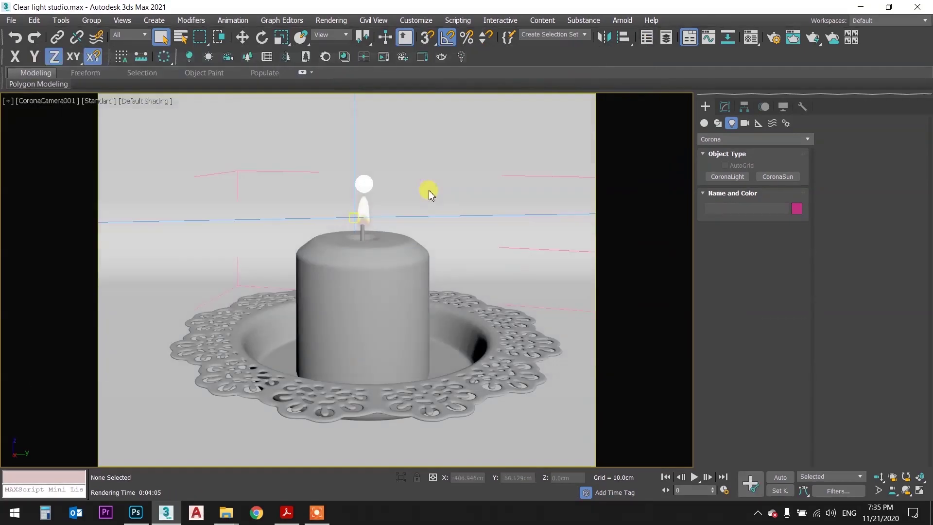
pyautogui.click(366, 183)
pyautogui.click(724, 106)
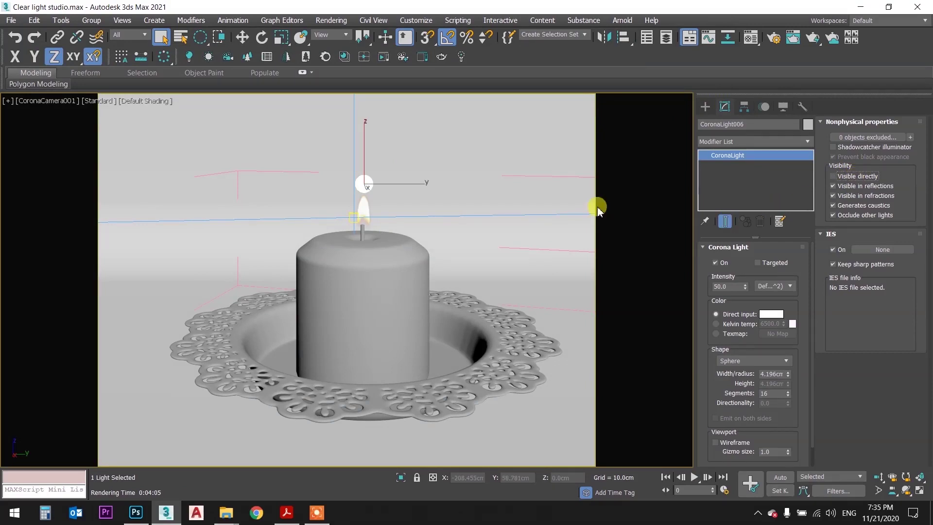
pyautogui.click(538, 194)
# Render again to see the Candle light LightMix channel, cancel, and reselect the sphere light.
pyautogui.hotkey('shift', 'q')
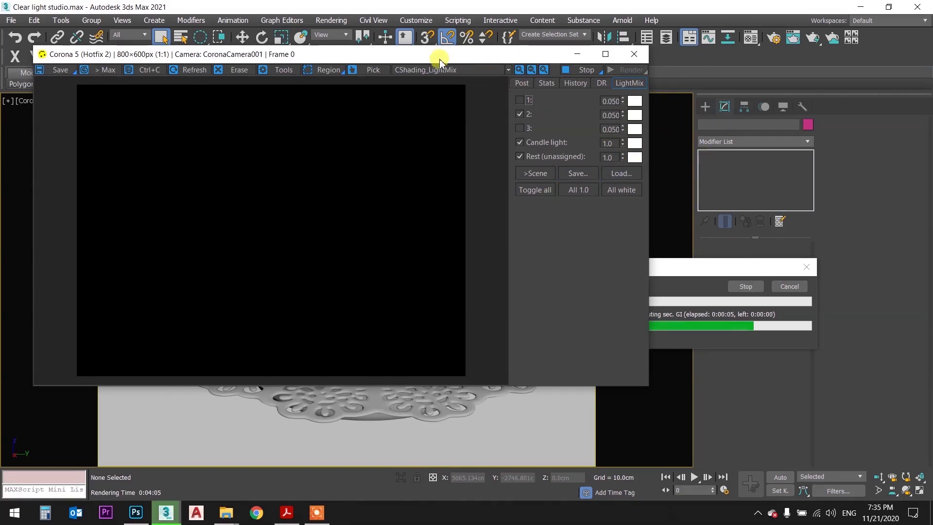
pyautogui.moveTo(439, 59); pyautogui.dragTo(451, 240)
pyautogui.click(788, 287)
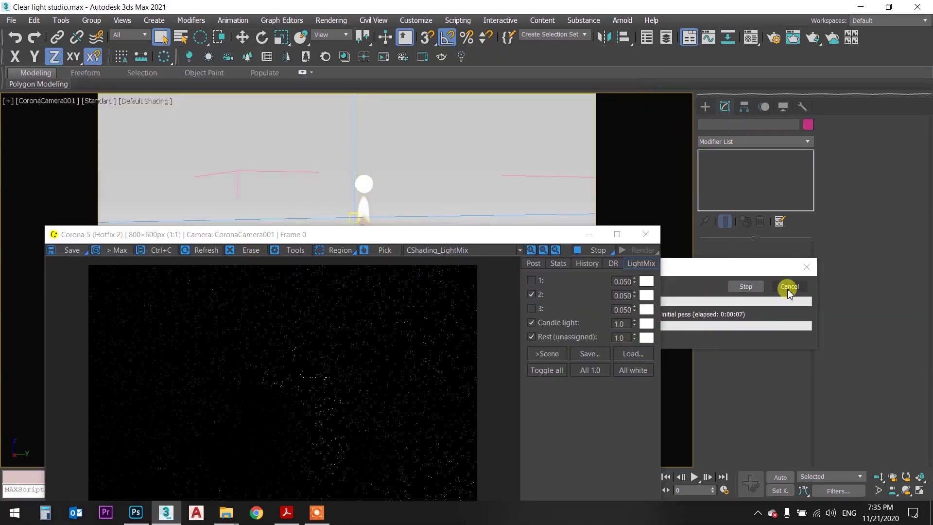
pyautogui.click(363, 186)
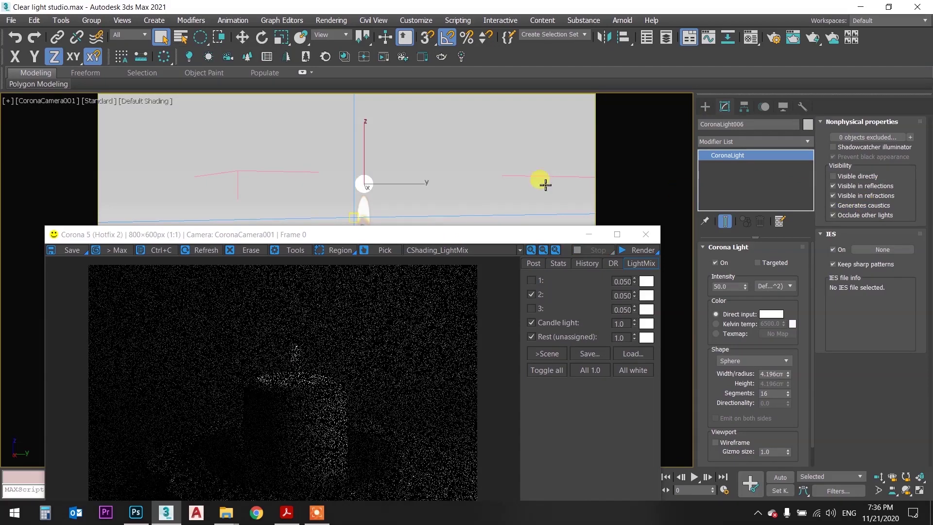
pyautogui.moveTo(506, 233); pyautogui.dragTo(508, 218)
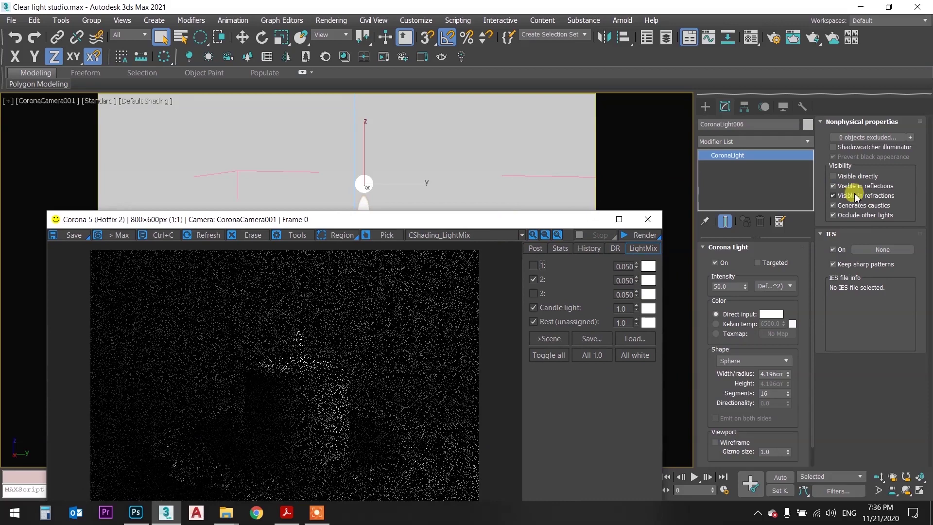
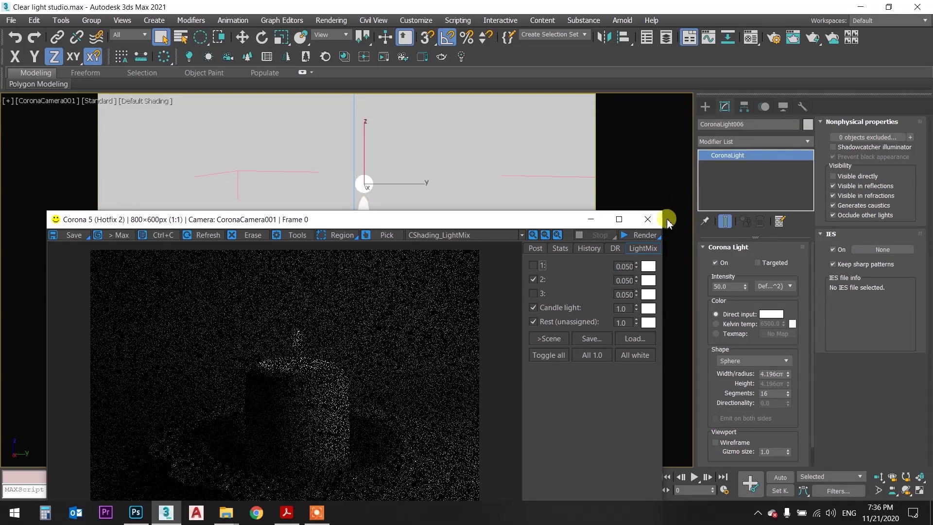
# Re-render CoronaCamera001 in the Corona VFB until the lit candle on its lace saucer appears.
pyautogui.moveTo(502, 219); pyautogui.dragTo(560, 73)
pyautogui.click(695, 89)
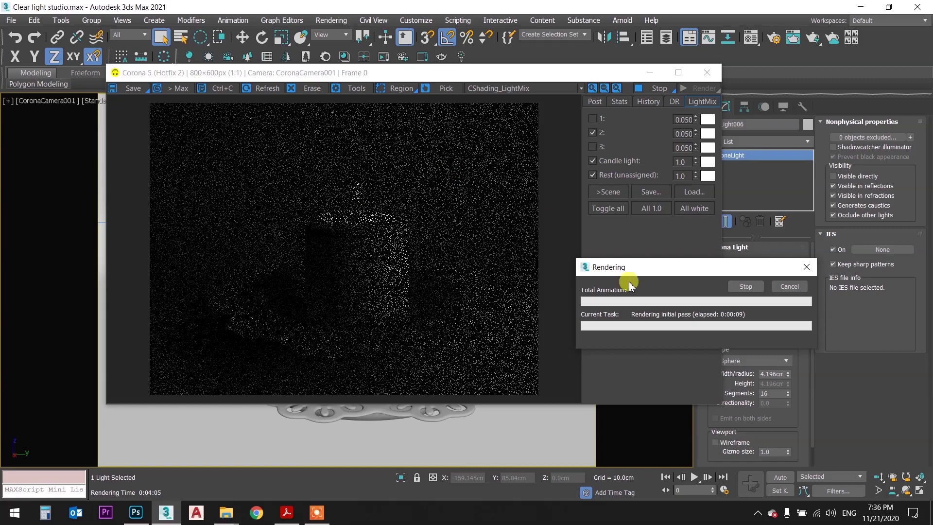
pyautogui.moveTo(628, 272); pyautogui.dragTo(676, 272)
pyautogui.click(400, 250)
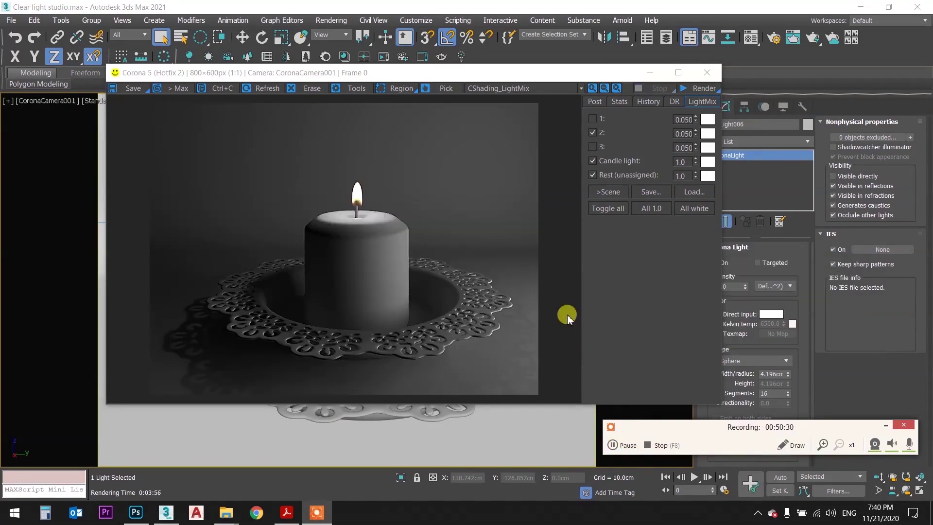
pyautogui.click(884, 426)
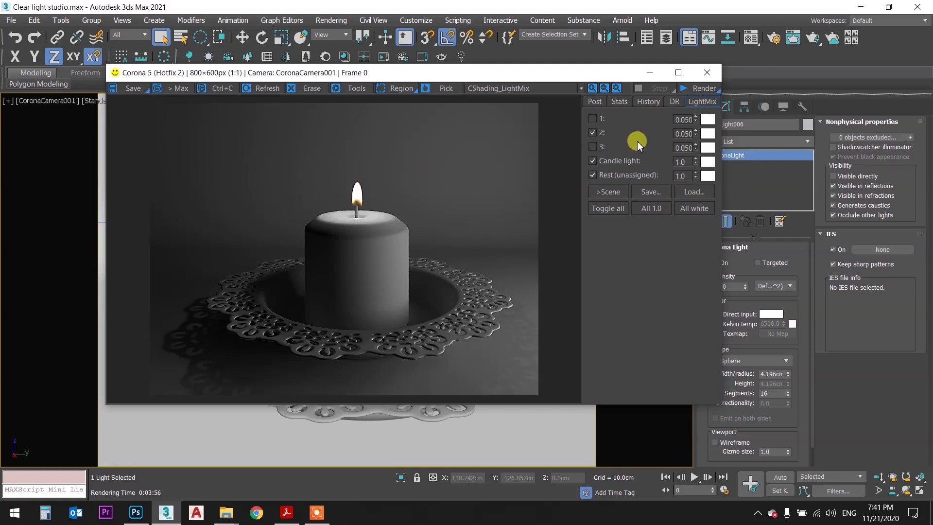
# Set the LightMix Candle light colour temperature to 2500 K.
pyautogui.click(707, 163)
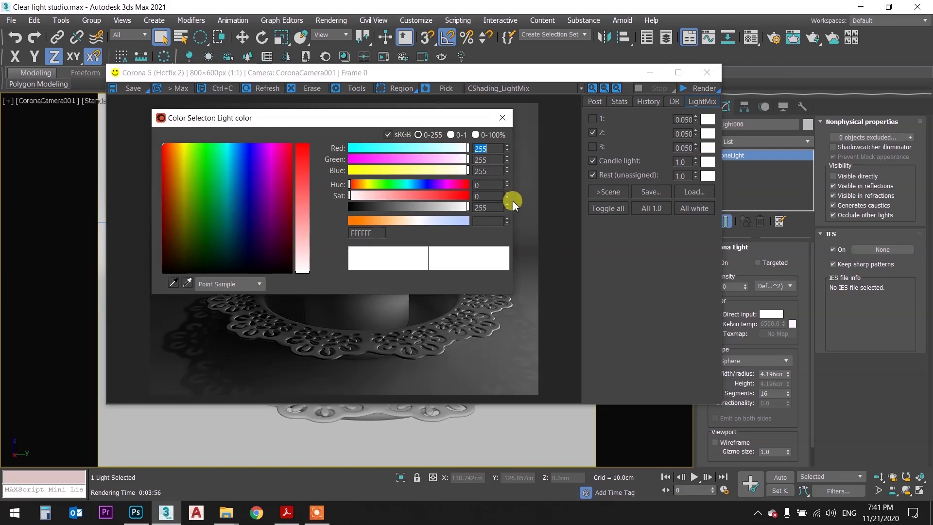
pyautogui.click(481, 221)
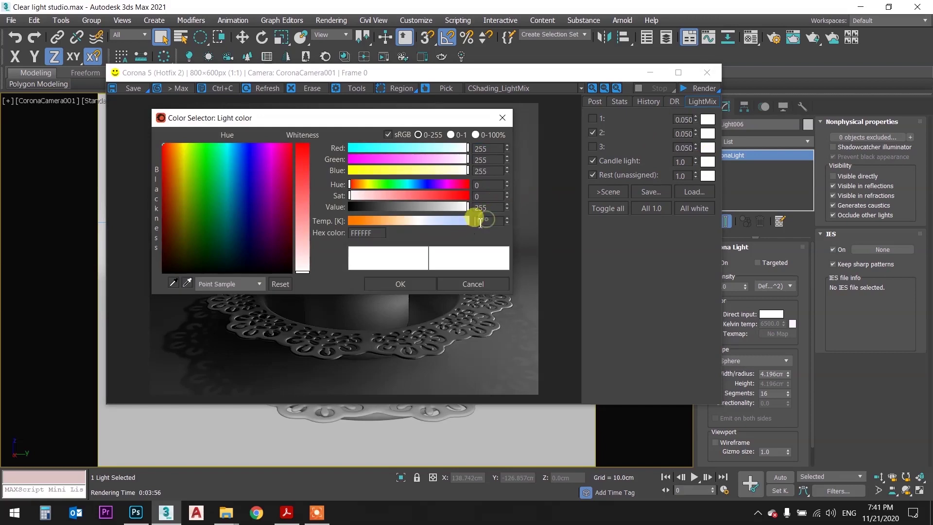
pyautogui.write('2500')
pyautogui.press('Return')
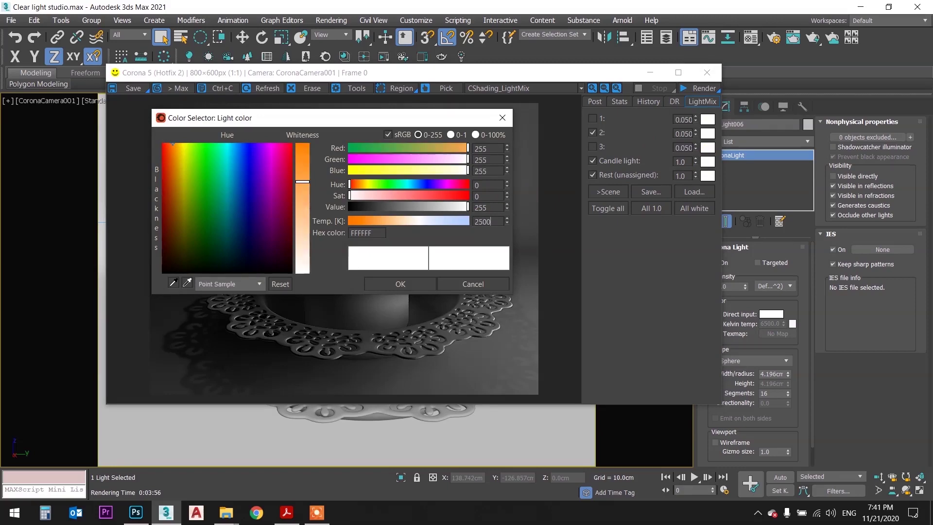
pyautogui.moveTo(357, 118); pyautogui.dragTo(703, 173)
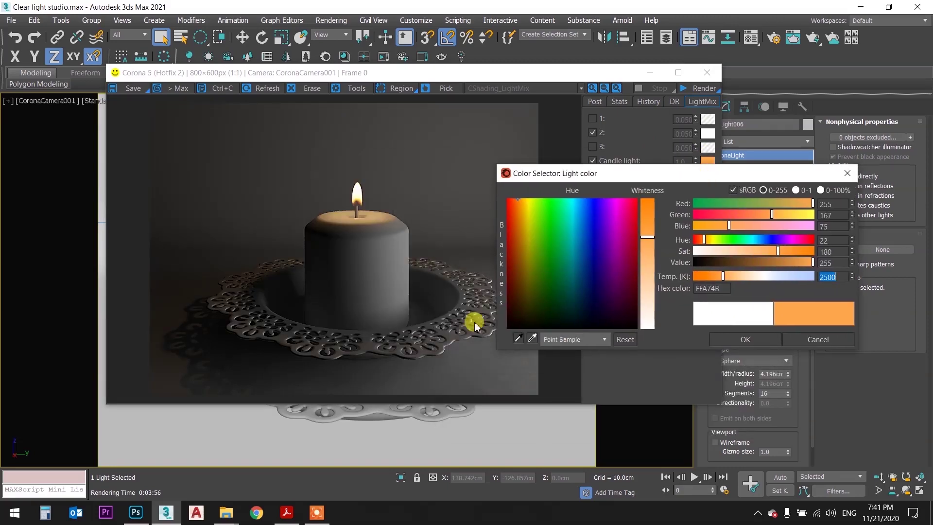
# Compare a 2000 K candle colour, settle on 2500 K, confirm it and close the frame buffer.
pyautogui.write('2')
pyautogui.write('0')
pyautogui.press('Return')
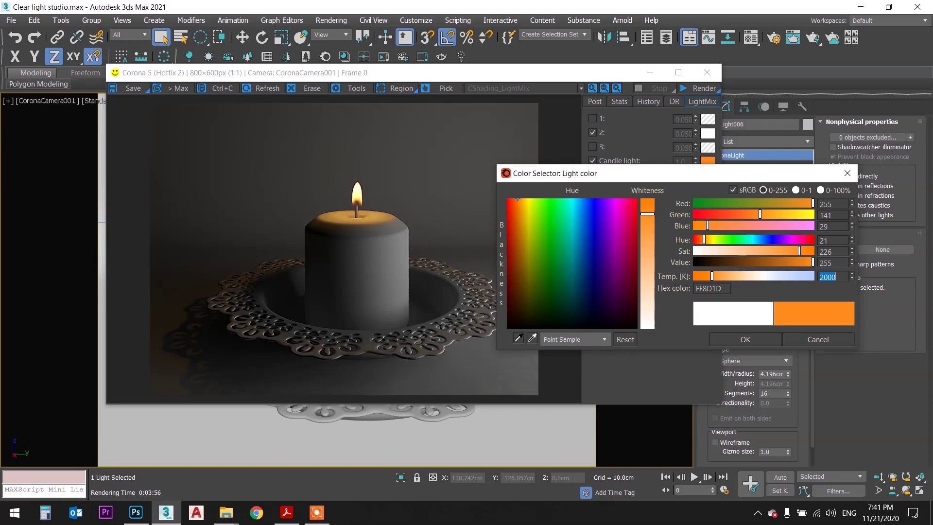
pyautogui.write('250')
pyautogui.press('Return')
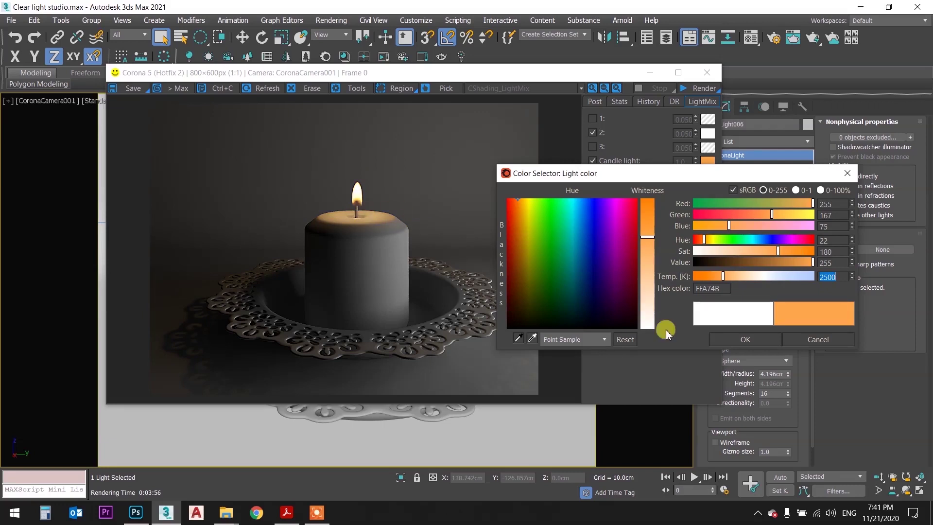
pyautogui.click(743, 339)
pyautogui.moveTo(510, 72); pyautogui.dragTo(477, 54)
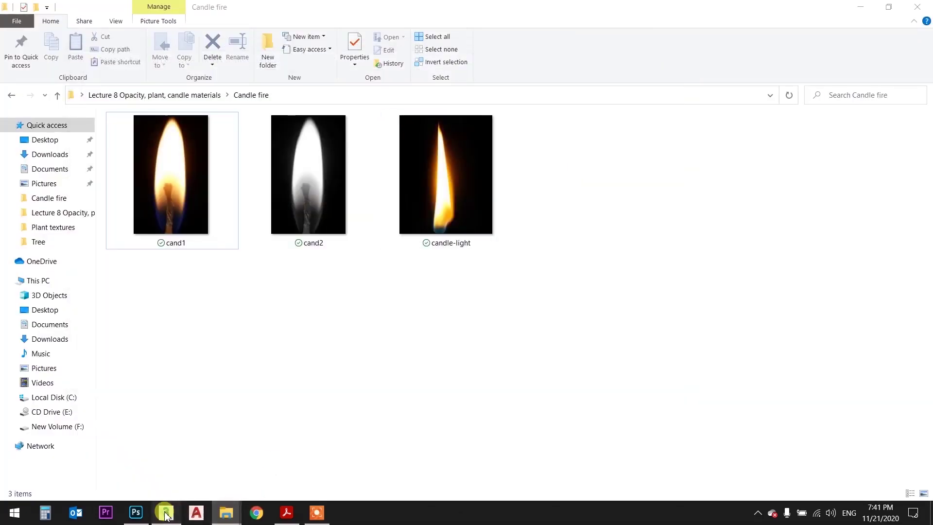
pyautogui.click(165, 512)
# Select the lace plate and create a new CoronaMtl in a Material Editor slot.
pyautogui.click(505, 350)
pyautogui.click(751, 38)
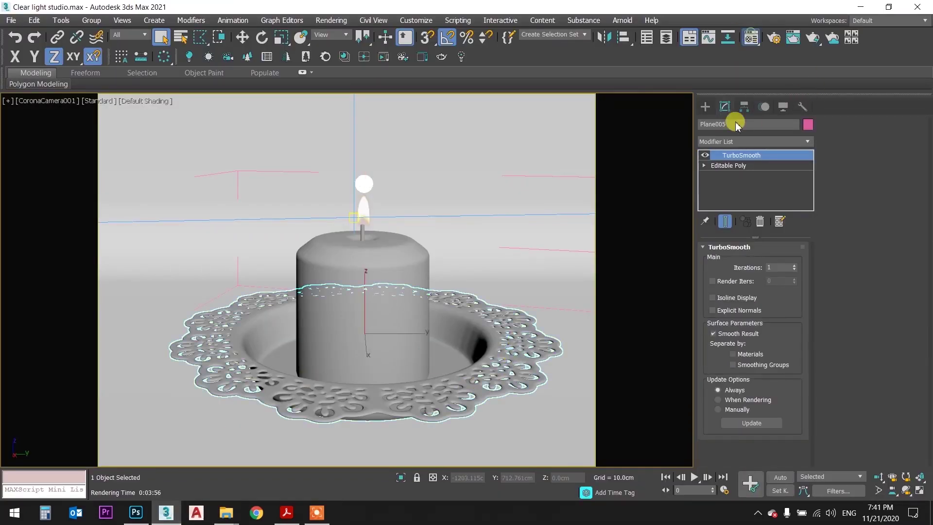
pyautogui.click(690, 132)
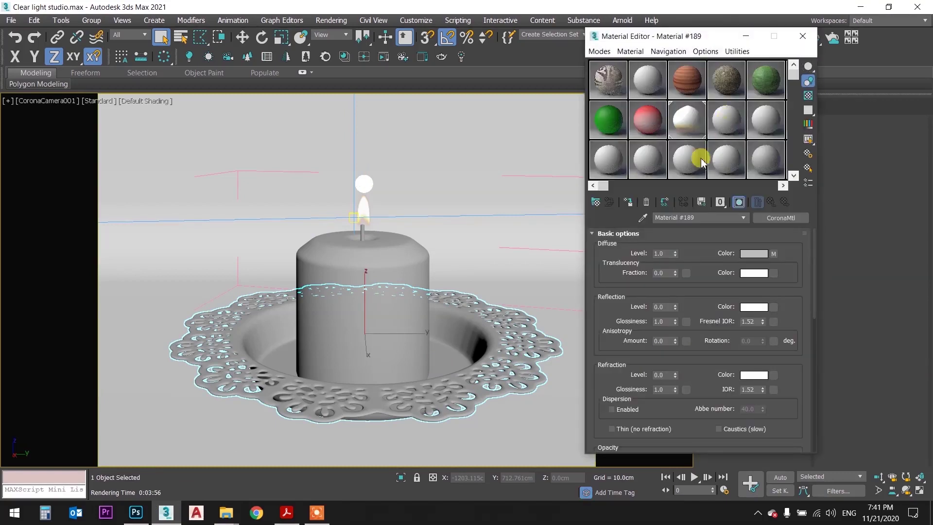
pyautogui.click(597, 201)
pyautogui.doubleClick(394, 295)
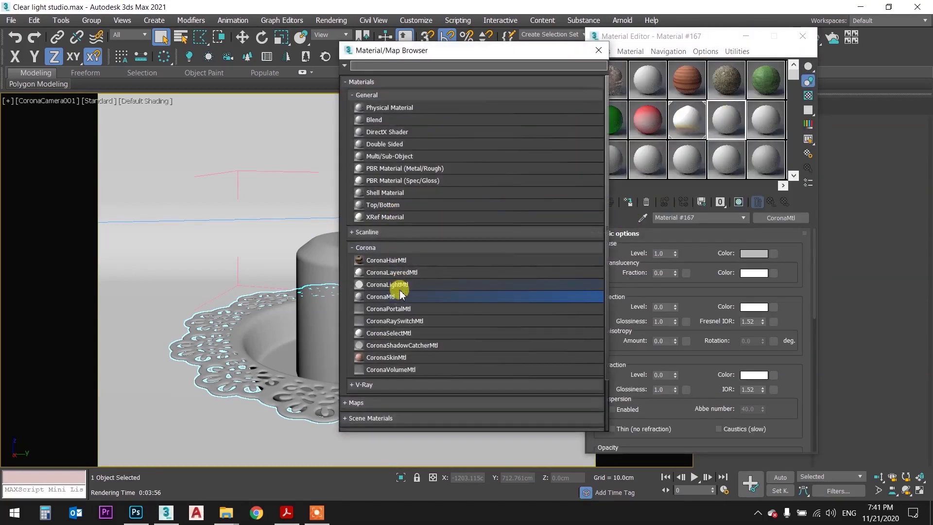
pyautogui.moveTo(584, 50); pyautogui.dragTo(602, 50)
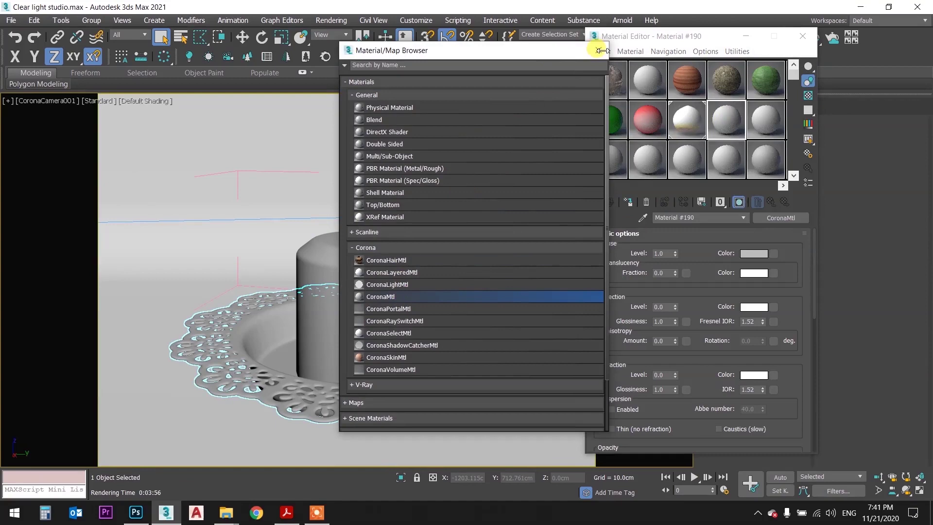
pyautogui.click(598, 50)
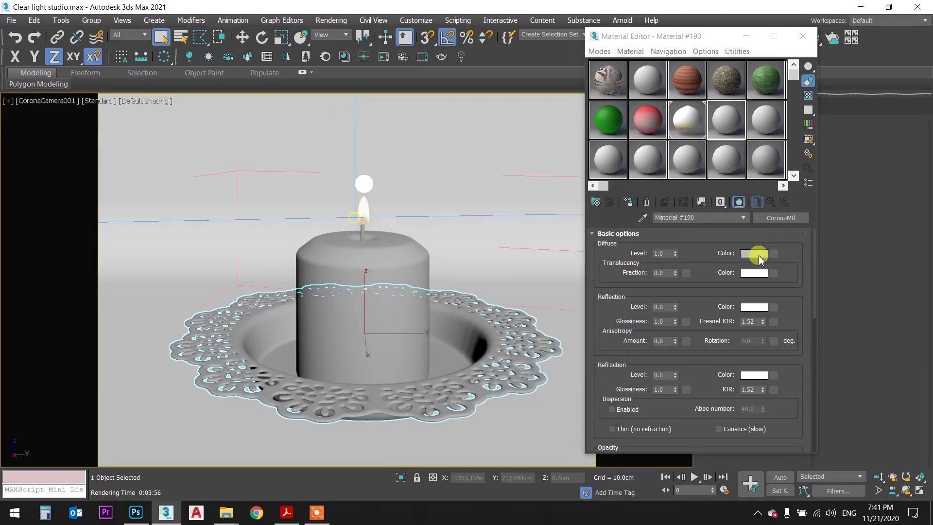
# Set the new material's diffuse colour to dark grey (26).
pyautogui.click(760, 257)
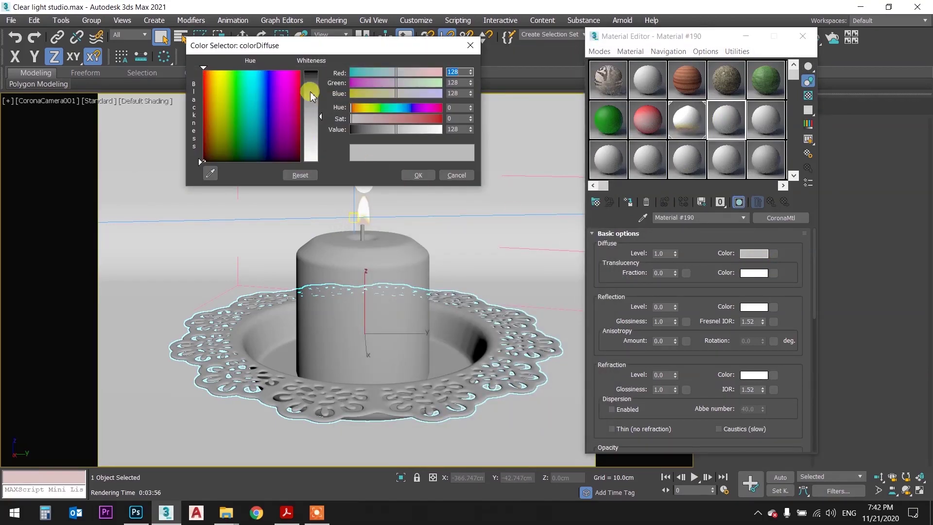
pyautogui.click(313, 91)
pyautogui.moveTo(313, 91); pyautogui.dragTo(316, 80)
pyautogui.click(365, 131)
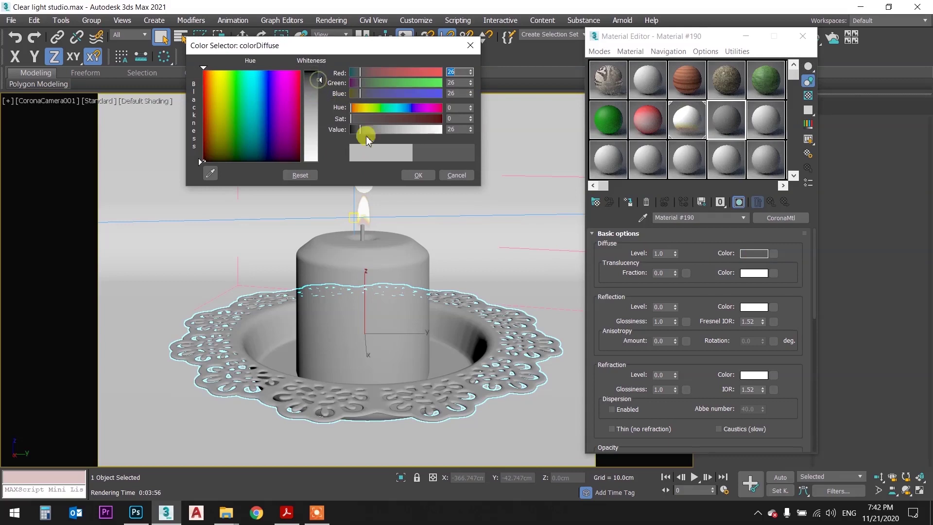
pyautogui.click(417, 175)
# Set reflection level 0.5 and glossiness 0.5, then apply the material to the lace plate.
pyautogui.doubleClick(661, 307)
pyautogui.write('0.5')
pyautogui.press('Tab')
pyautogui.write('03')
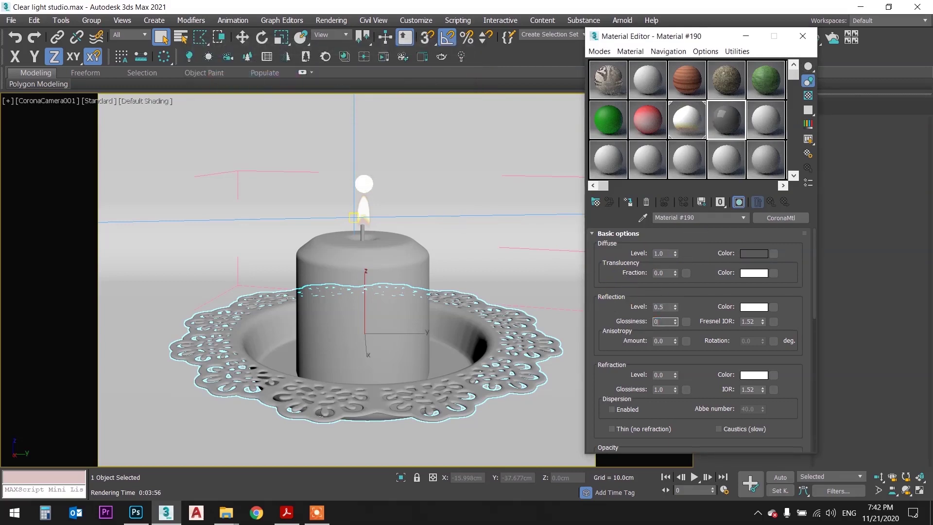
pyautogui.write('.5')
pyautogui.click(725, 120)
pyautogui.moveTo(510, 345); pyautogui.dragTo(510, 344)
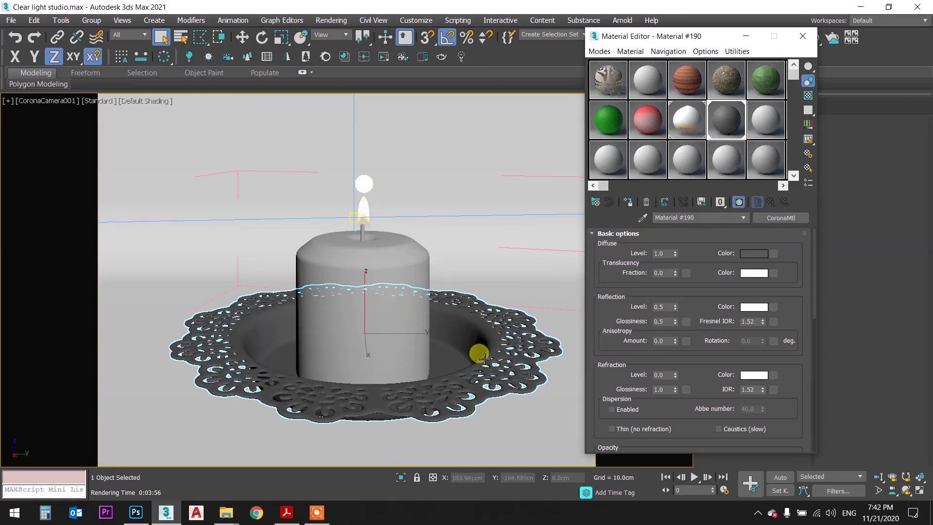
pyautogui.click(515, 272)
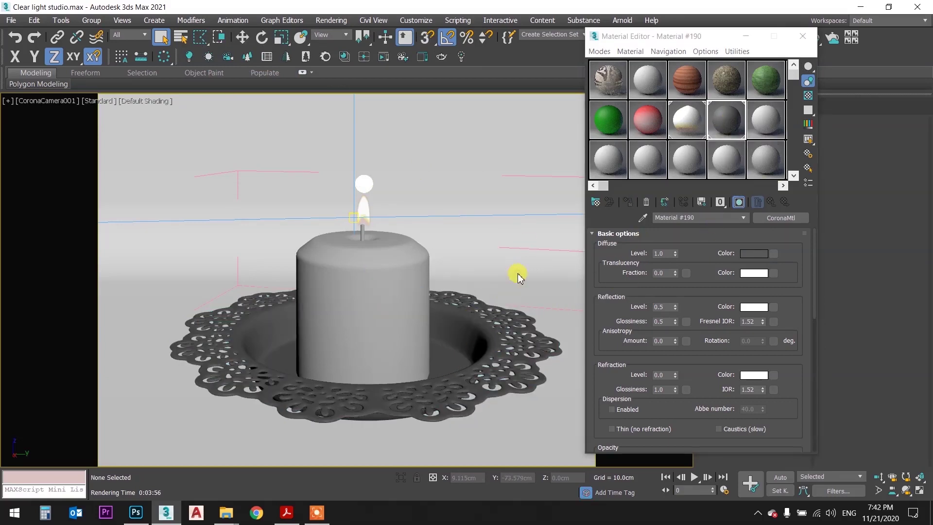
# Make Material #191 a new CoronaMtl in an empty slot and open its enlarged sample preview.
pyautogui.click(364, 289)
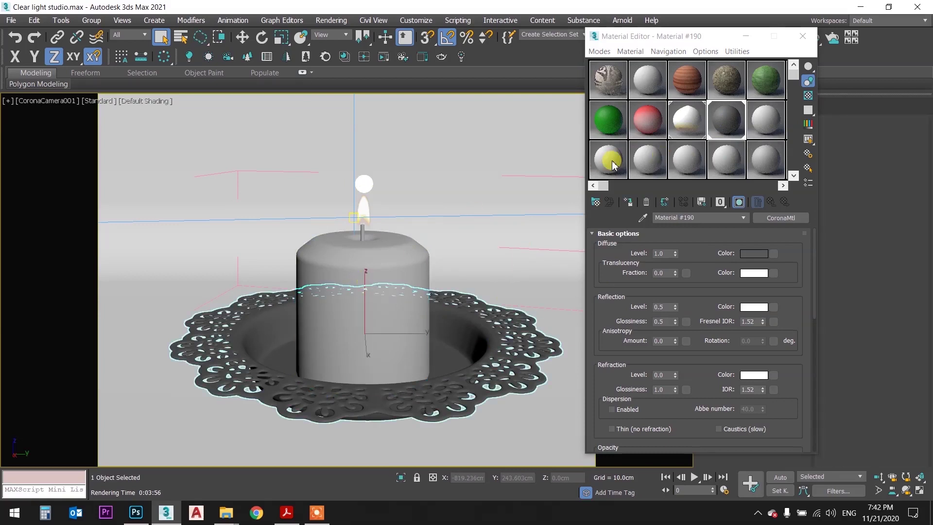
pyautogui.click(596, 170)
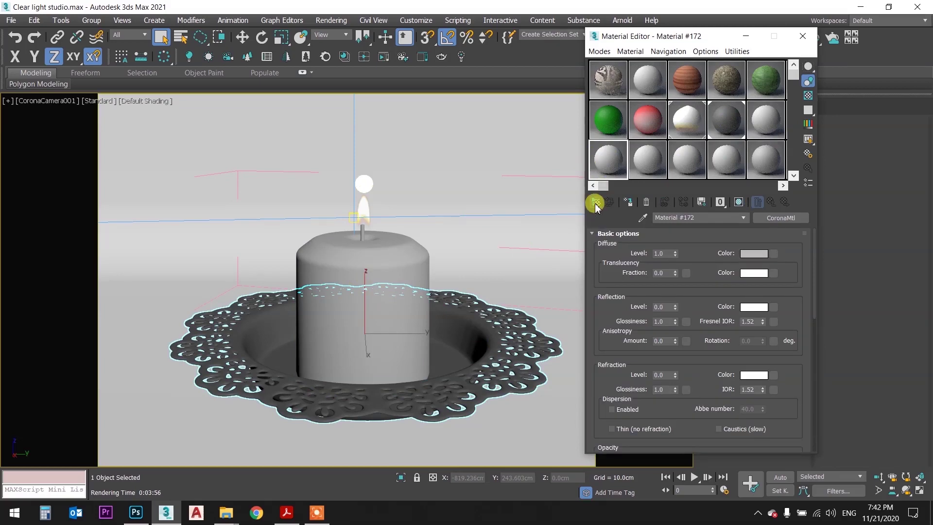
pyautogui.click(595, 202)
pyautogui.doubleClick(412, 298)
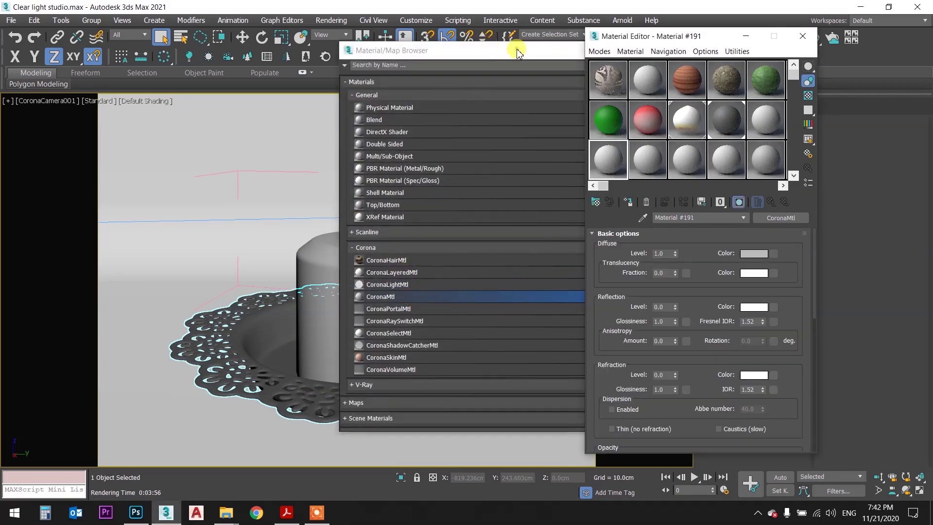
pyautogui.click(599, 48)
pyautogui.doubleClick(615, 160)
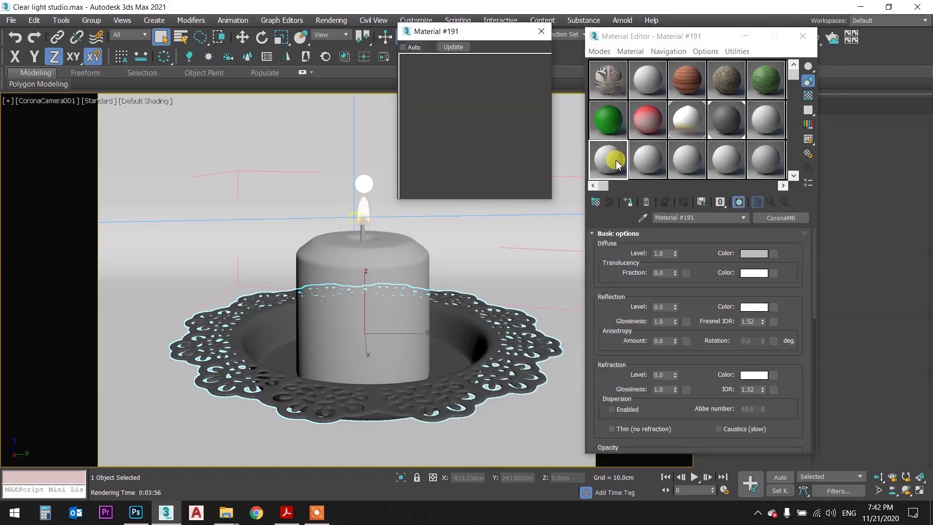
pyautogui.click(289, 512)
# Read the candle material settings on the lecture PDF's Light studio page, then return to 3ds Max.
pyautogui.scroll(-1, 415, 305)
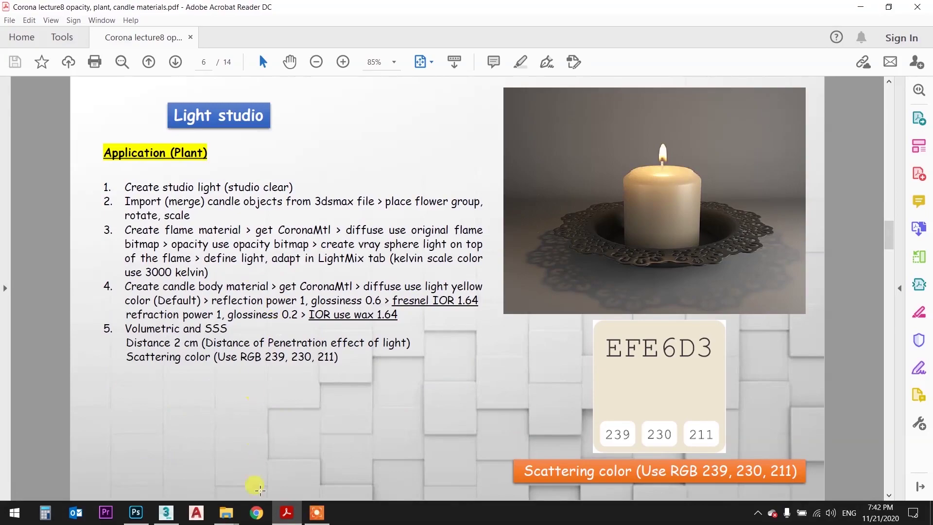
pyautogui.click(294, 519)
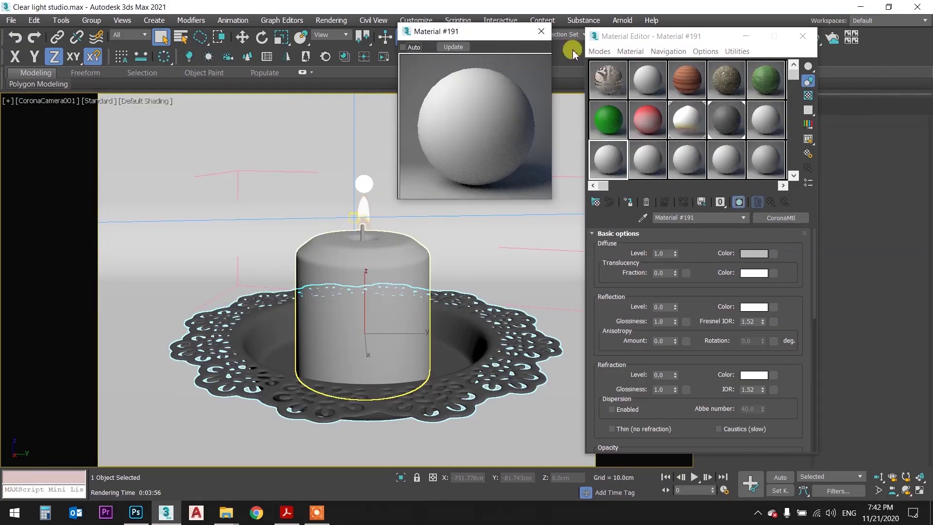
# Review the finished candle render, close the Corona VFB and move the material preview aside.
pyautogui.moveTo(477, 31); pyautogui.dragTo(519, 28)
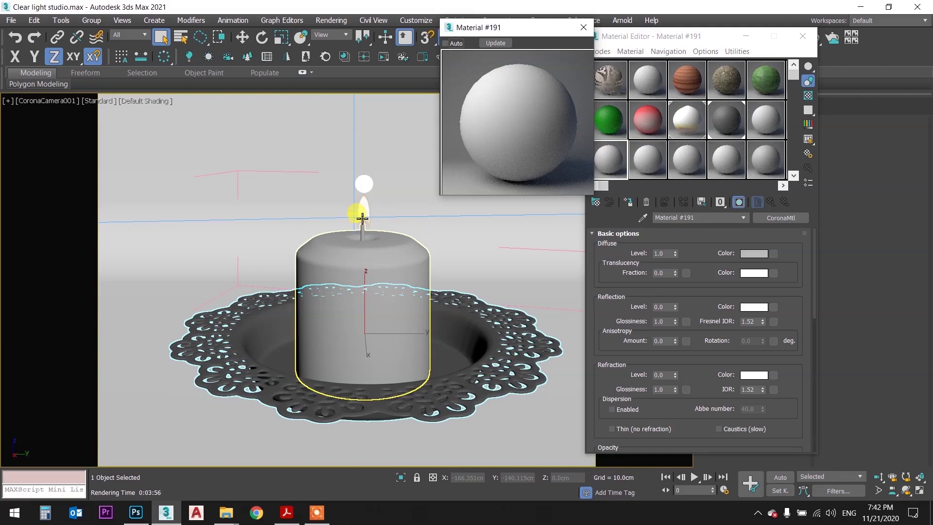
pyautogui.click(424, 57)
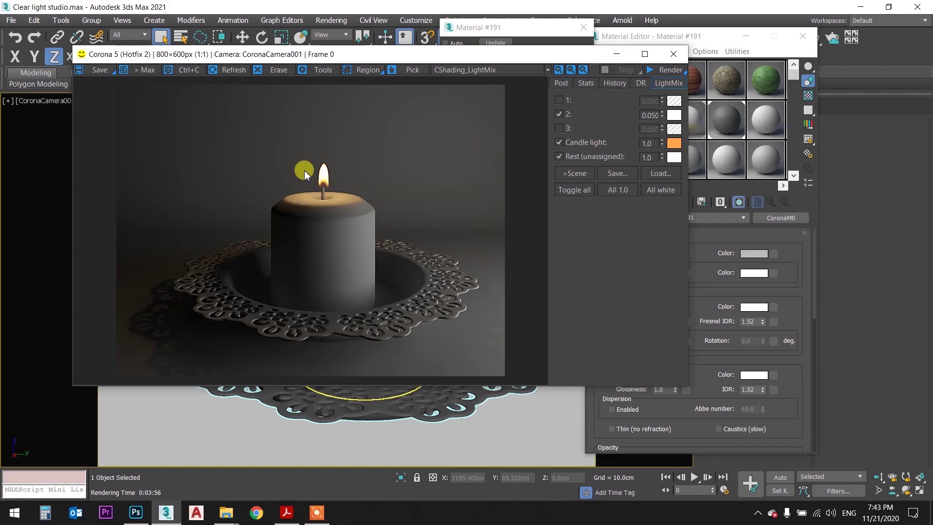
pyautogui.click(673, 54)
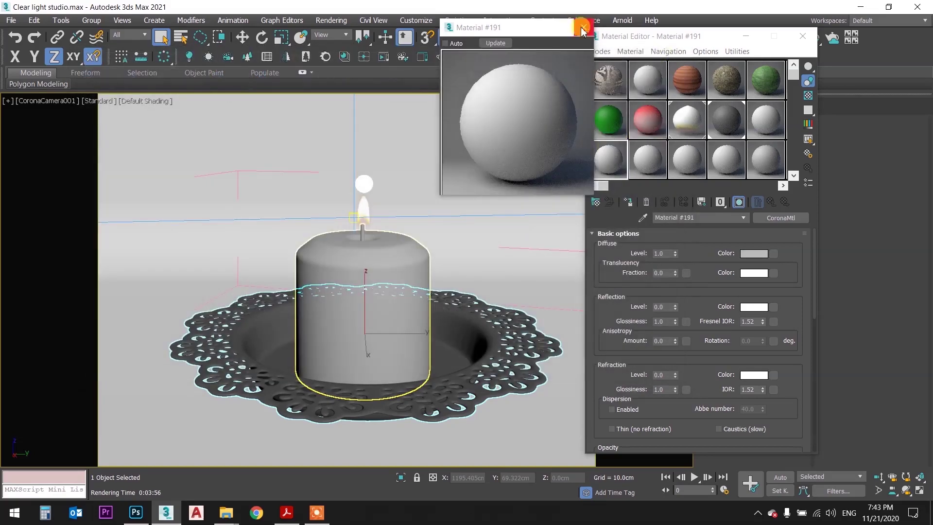
pyautogui.moveTo(529, 28); pyautogui.dragTo(518, 70)
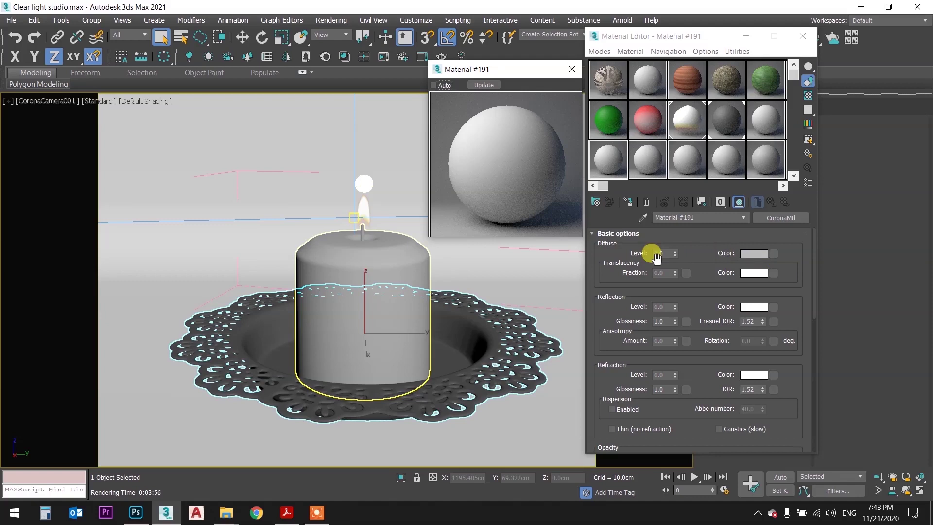
# Check the candle material notes in the lecture PDF before editing Material #191's reflection level.
pyautogui.click(659, 306)
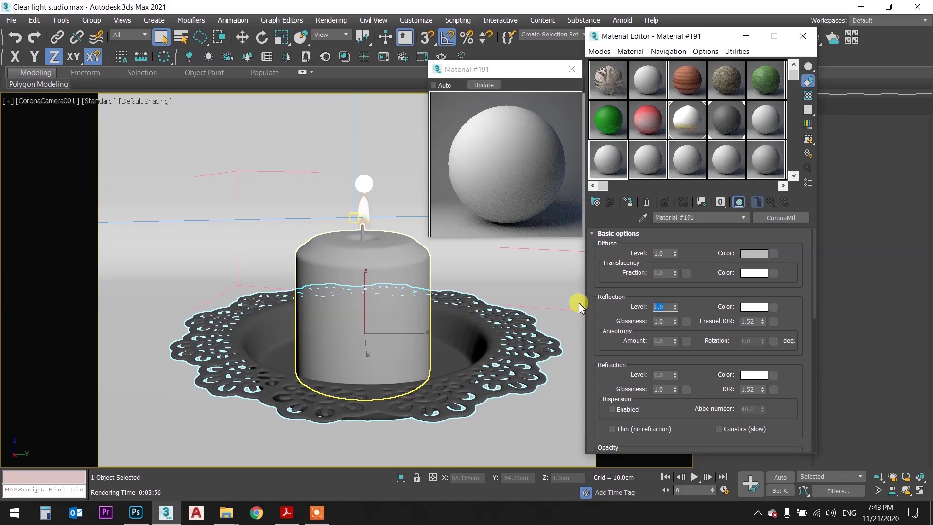
pyautogui.click(287, 512)
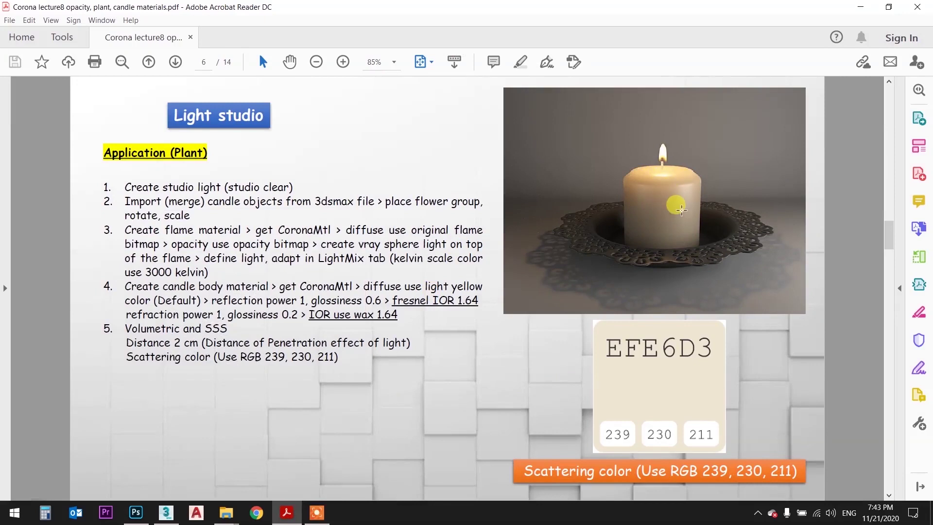
pyautogui.click(860, 6)
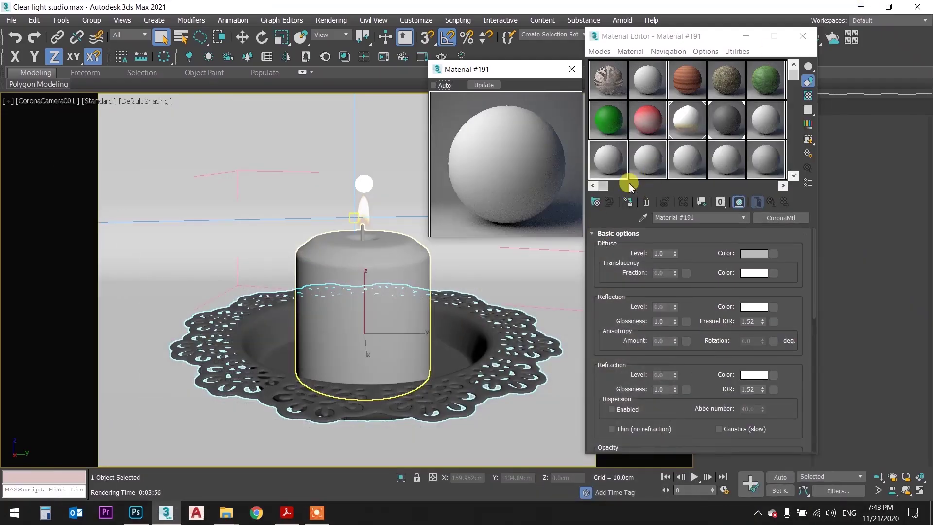
# Set Material #191's reflection level to 0.99 and glossiness to 0.5, then update the preview.
pyautogui.click(657, 306)
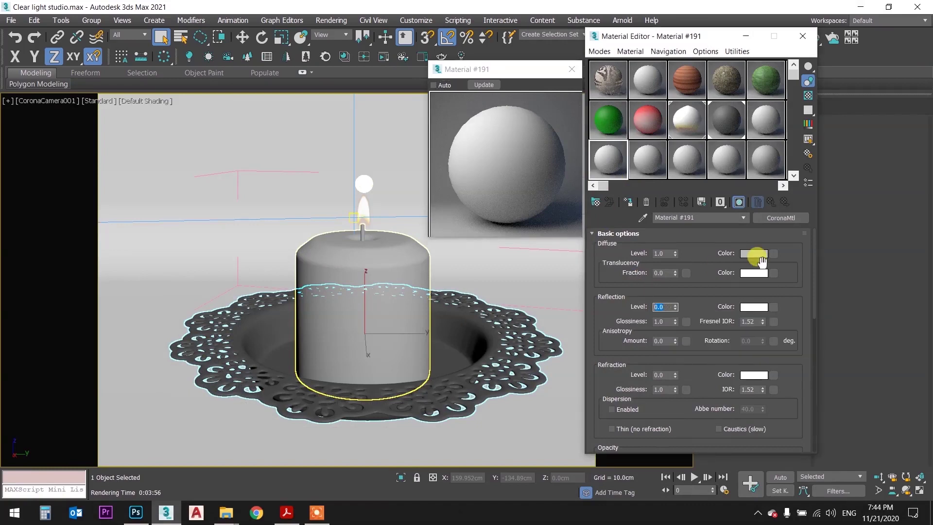
pyautogui.write('1')
pyautogui.write('0.99')
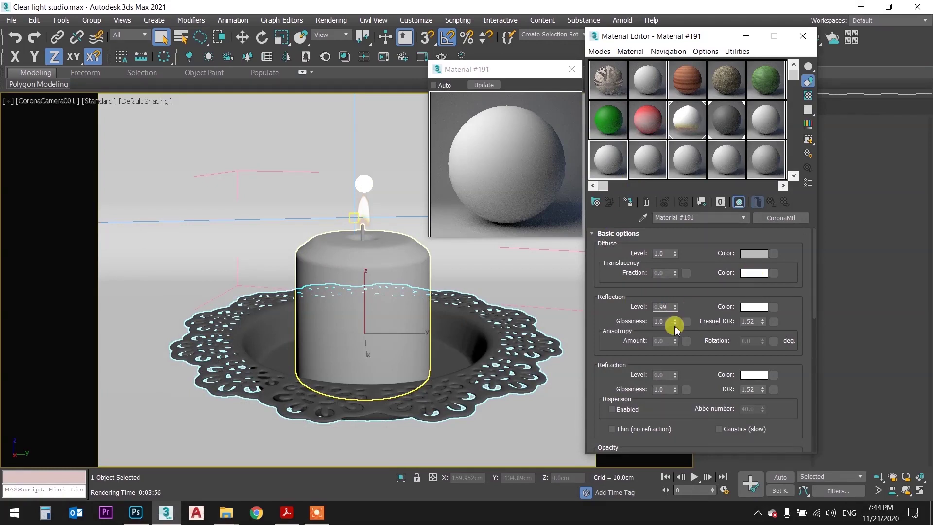
pyautogui.moveTo(667, 321); pyautogui.dragTo(641, 323)
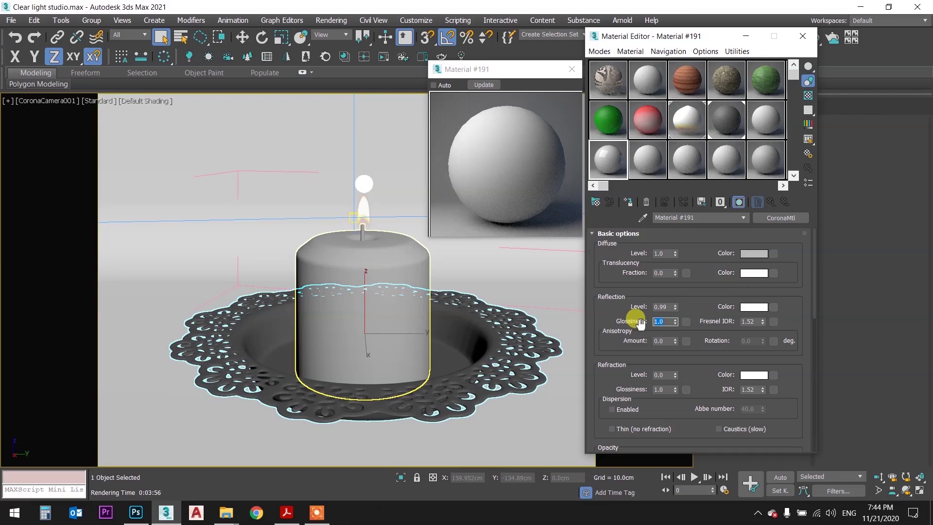
pyautogui.write('0.')
pyautogui.click(484, 84)
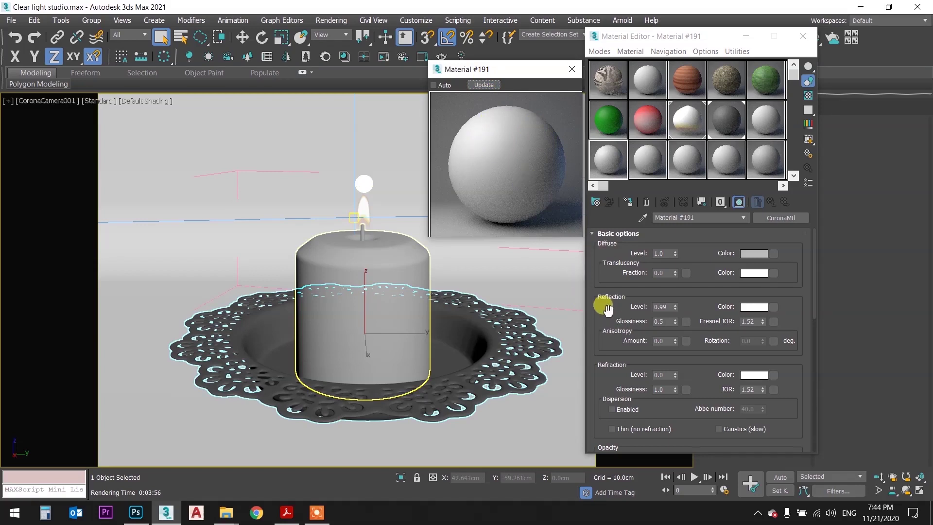
pyautogui.scroll(-1, 607, 291)
pyautogui.scroll(-1, 612, 315)
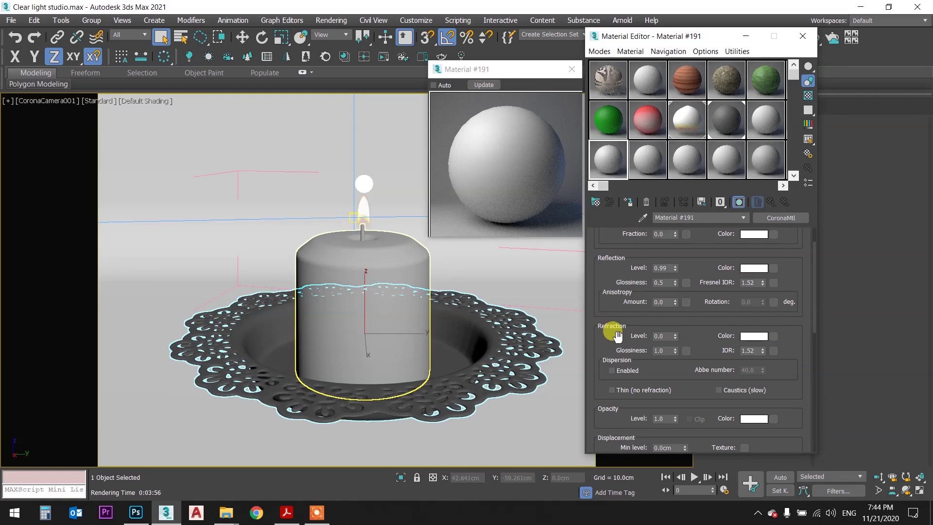
# Set refraction level 0.99 and refraction glossiness 0.2, then update the preview.
pyautogui.doubleClick(658, 336)
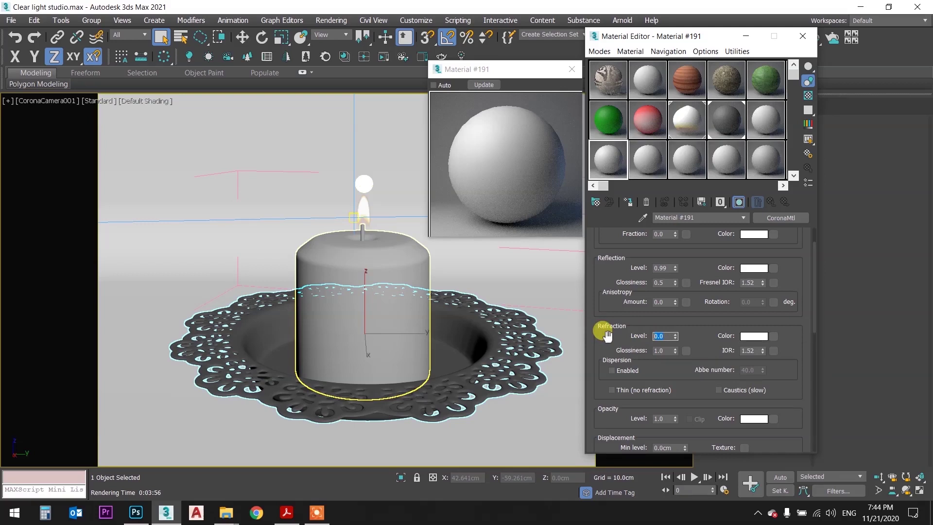
pyautogui.write('0.99')
pyautogui.press('Tab')
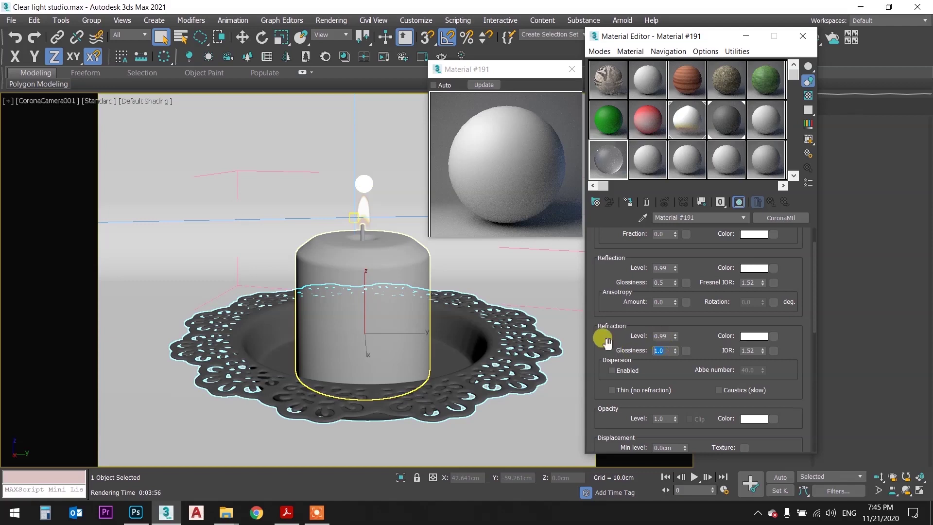
pyautogui.write('0.2')
pyautogui.click(490, 86)
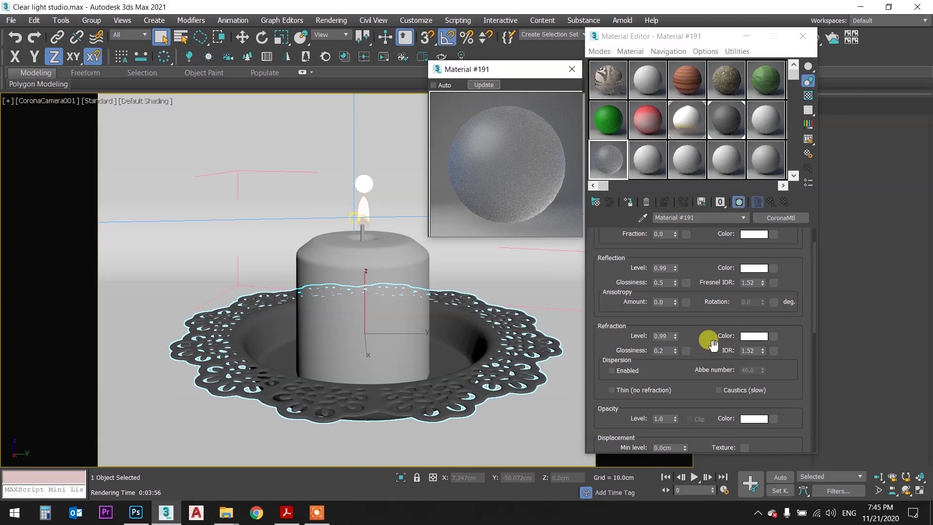
# Look up wax's IOR of 1.64 in the notes and enter it as the refraction IOR.
pyautogui.click(286, 512)
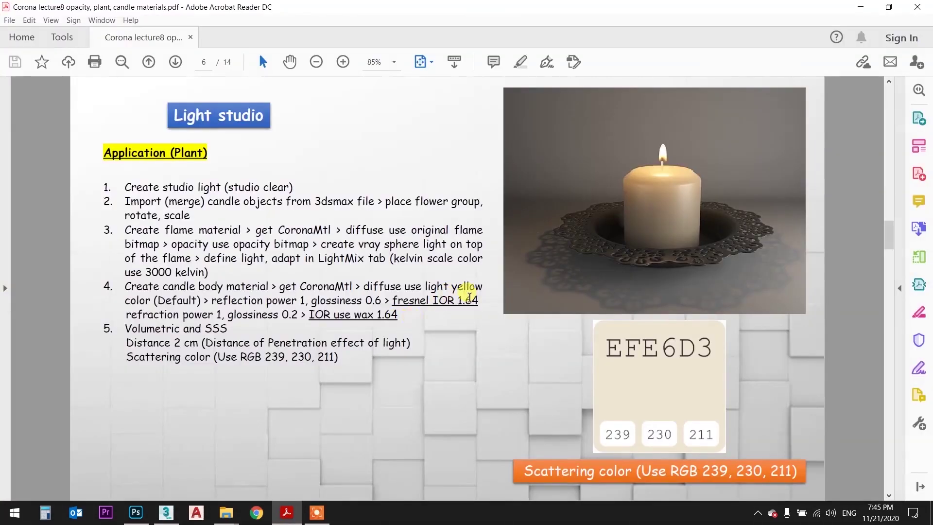
pyautogui.moveTo(479, 301); pyautogui.dragTo(460, 302)
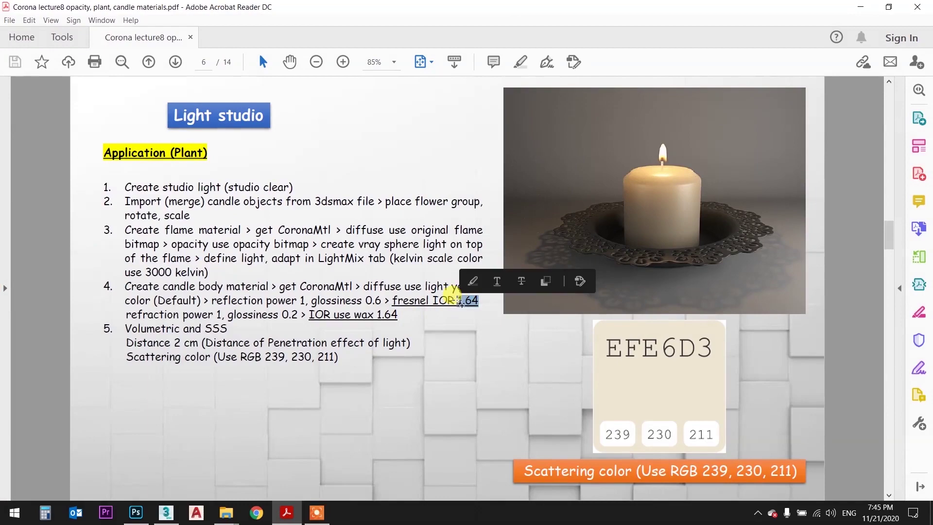
pyautogui.hotkey('alt', 'Tab')
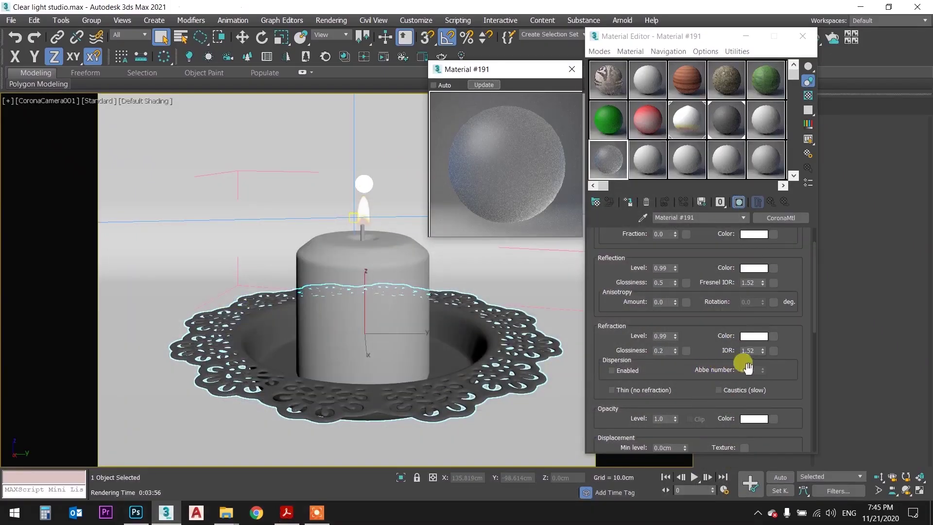
pyautogui.doubleClick(752, 351)
pyautogui.write('1.64')
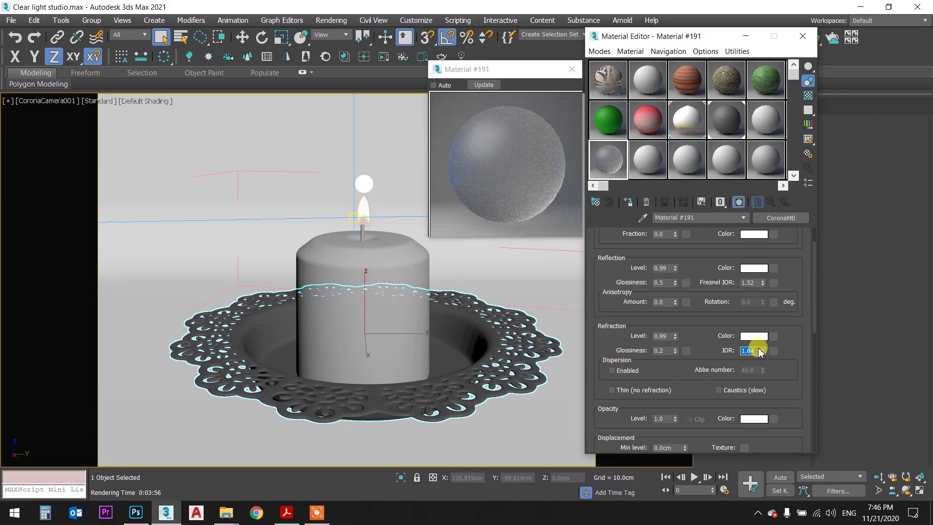
# Set the Fresnel IOR to 1.64 as well and refresh the preview.
pyautogui.doubleClick(755, 350)
pyautogui.doubleClick(748, 283)
pyautogui.write('1.505')
pyautogui.doubleClick(750, 285)
pyautogui.write('1.64')
pyautogui.click(479, 75)
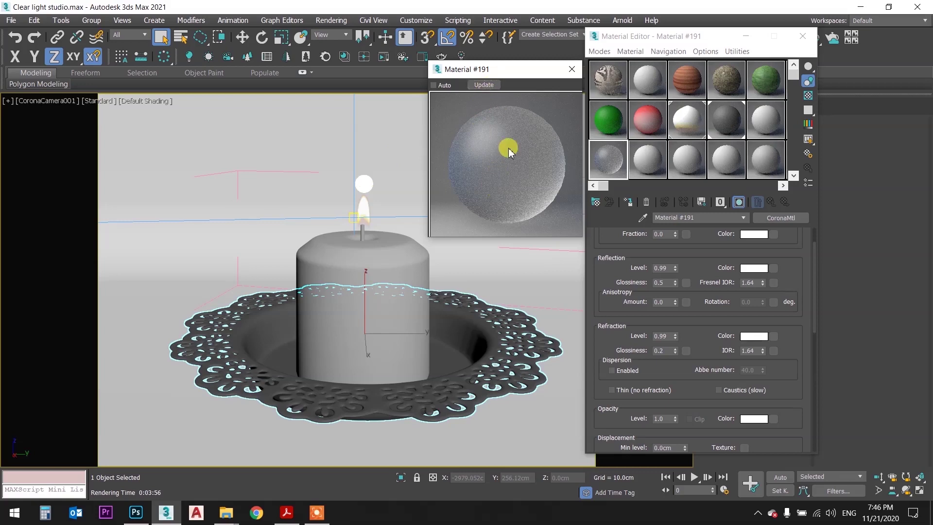
# Scroll Material #191's parameters and expand its Volumetrics and SSS rollout.
pyautogui.moveTo(597, 296); pyautogui.dragTo(596, 355)
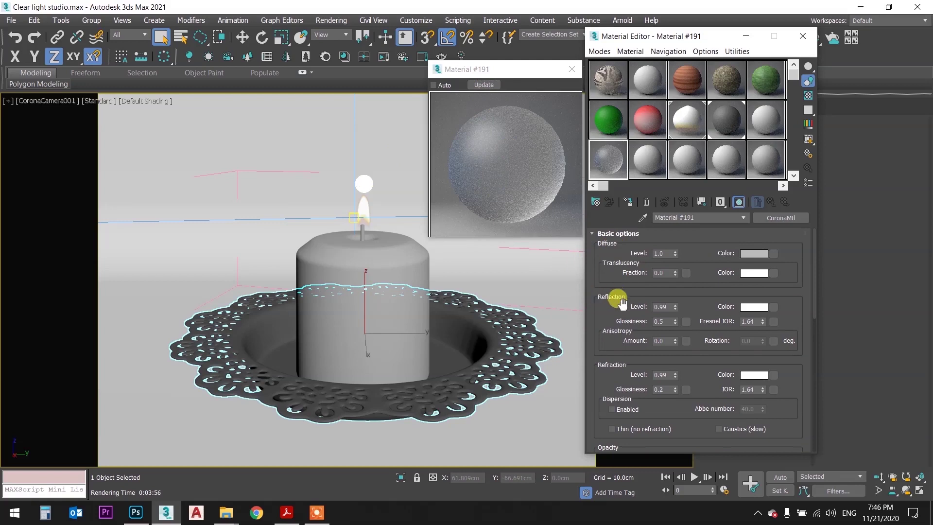
pyautogui.moveTo(623, 373); pyautogui.dragTo(620, 323)
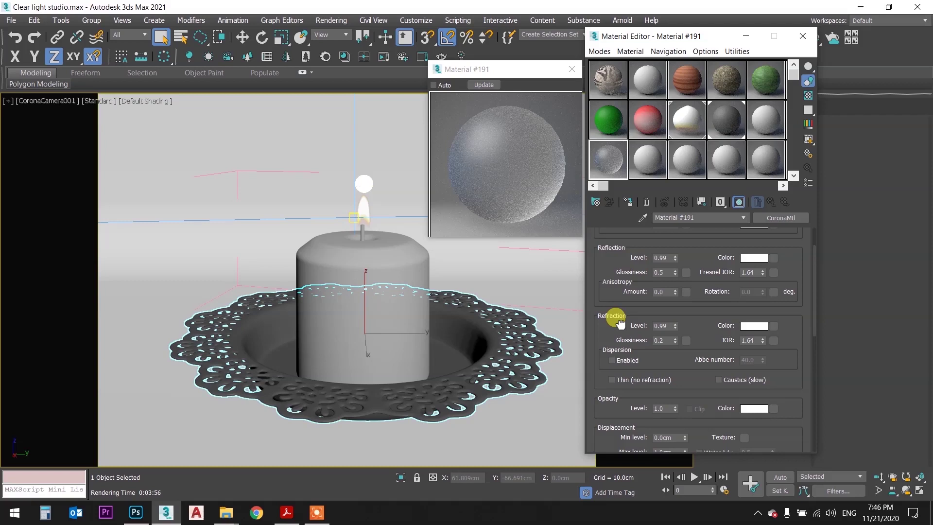
pyautogui.moveTo(621, 323); pyautogui.dragTo(623, 291)
pyautogui.moveTo(623, 291); pyautogui.dragTo(617, 245)
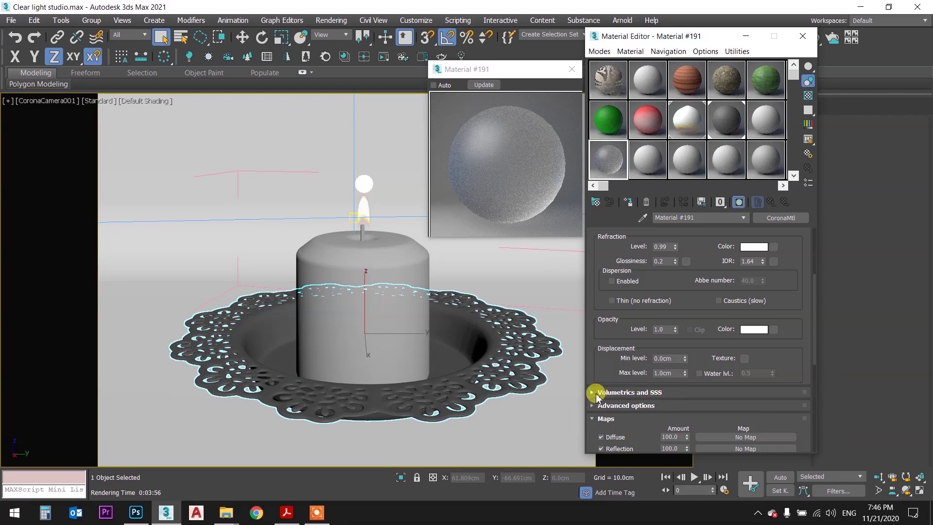
pyautogui.click(594, 392)
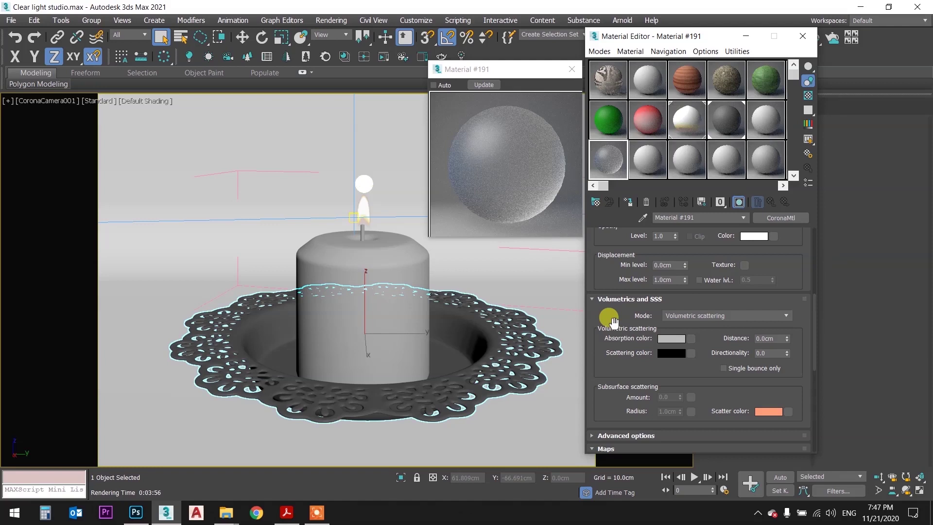
pyautogui.click(286, 512)
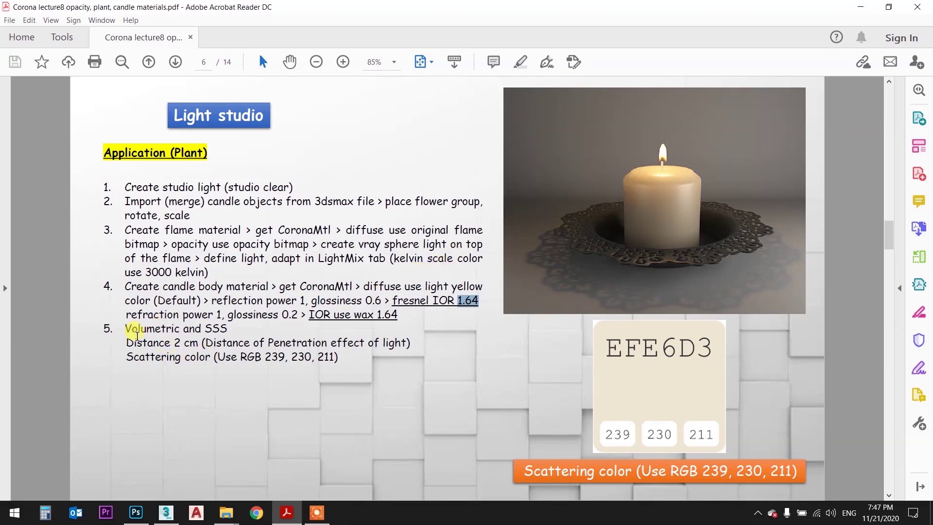
pyautogui.doubleClick(216, 329)
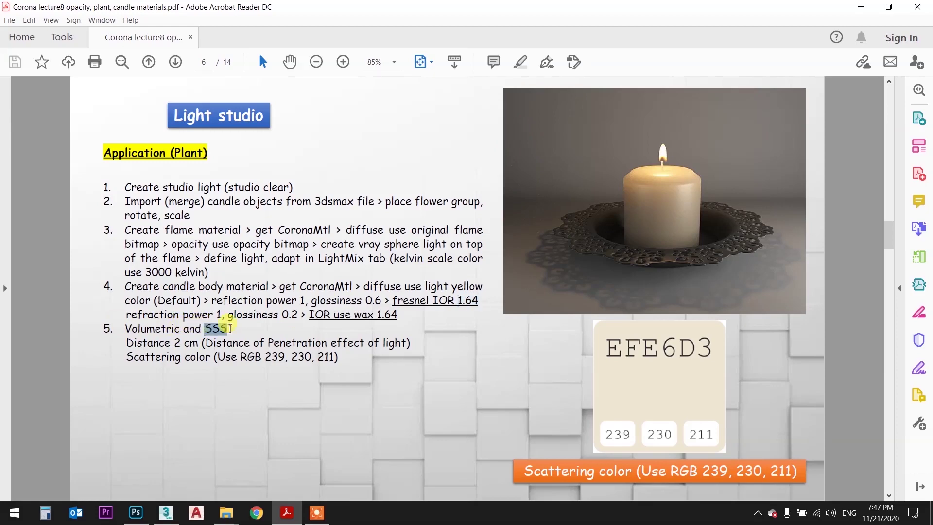
pyautogui.click(163, 343)
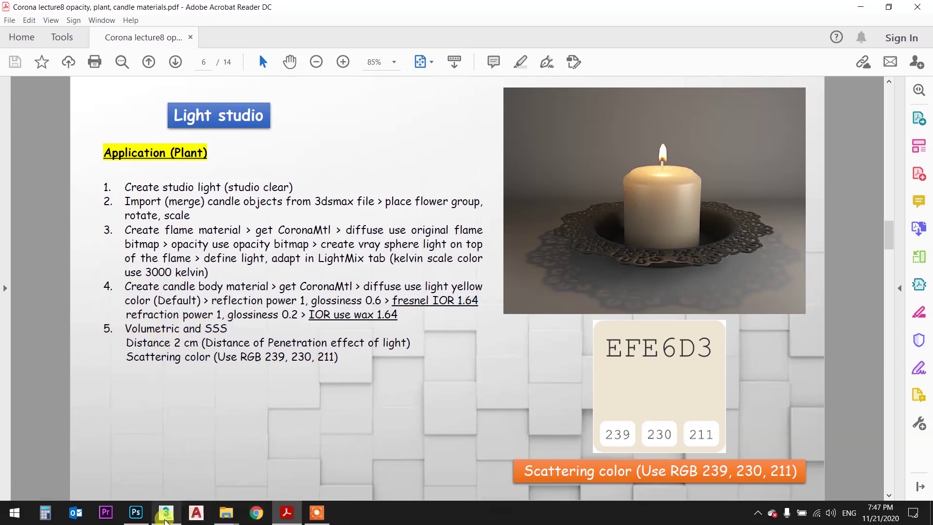
pyautogui.click(166, 512)
pyautogui.scroll(-1, 631, 335)
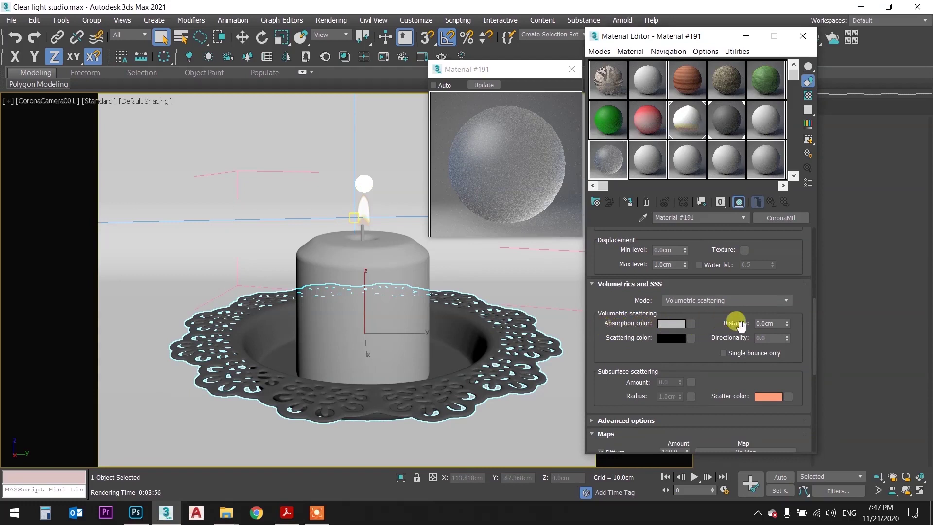
# Set the volumetric scattering Distance to 2cm and view the Light studio slide in Acrobat.
pyautogui.doubleClick(772, 324)
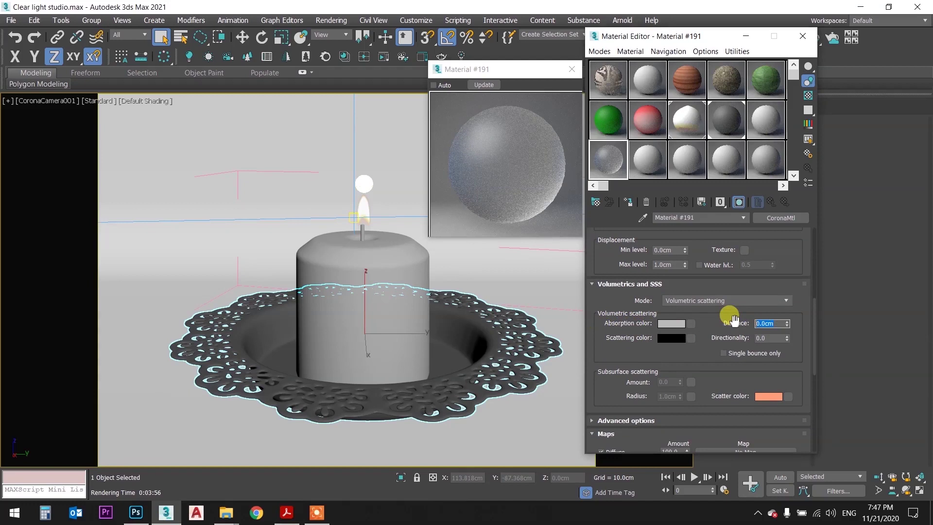
pyautogui.write('2cm')
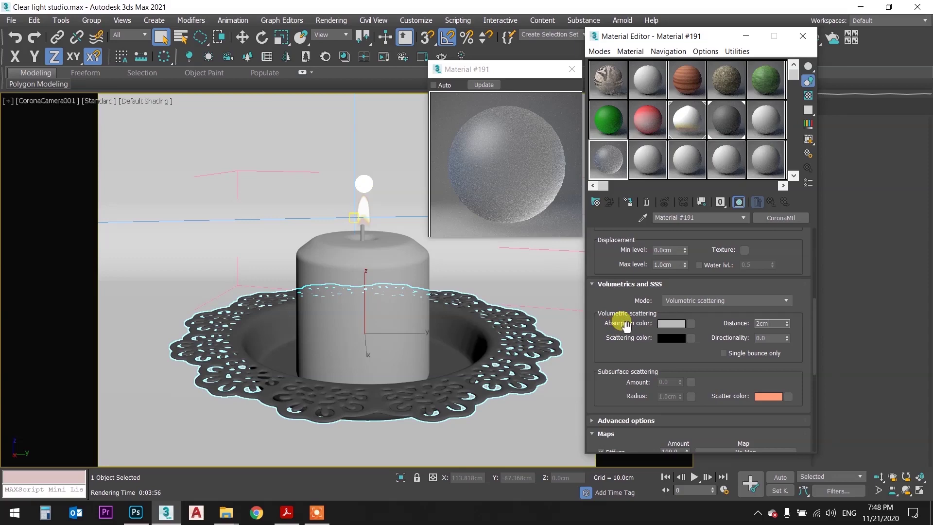
pyautogui.click(286, 513)
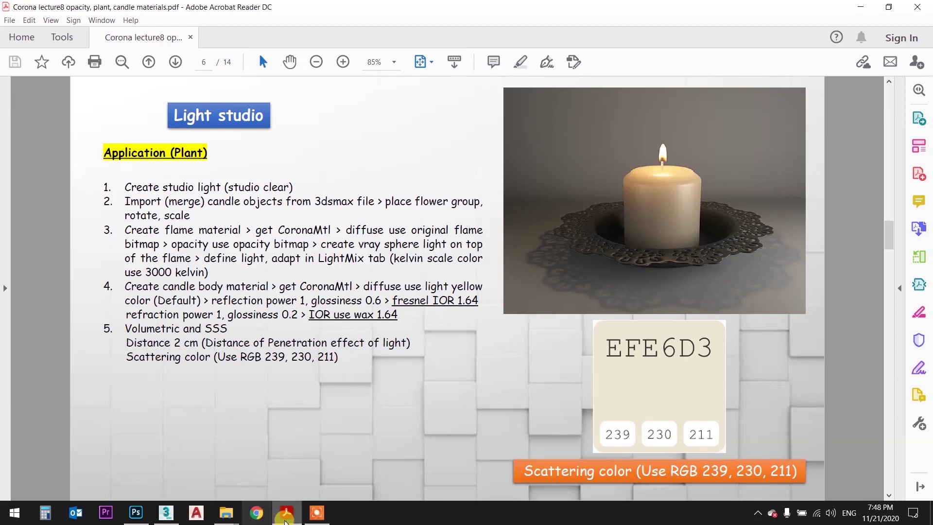
# Check the slide's colour values, then set the absorption colour to RGB 239, 230, 211.
pyautogui.click(166, 513)
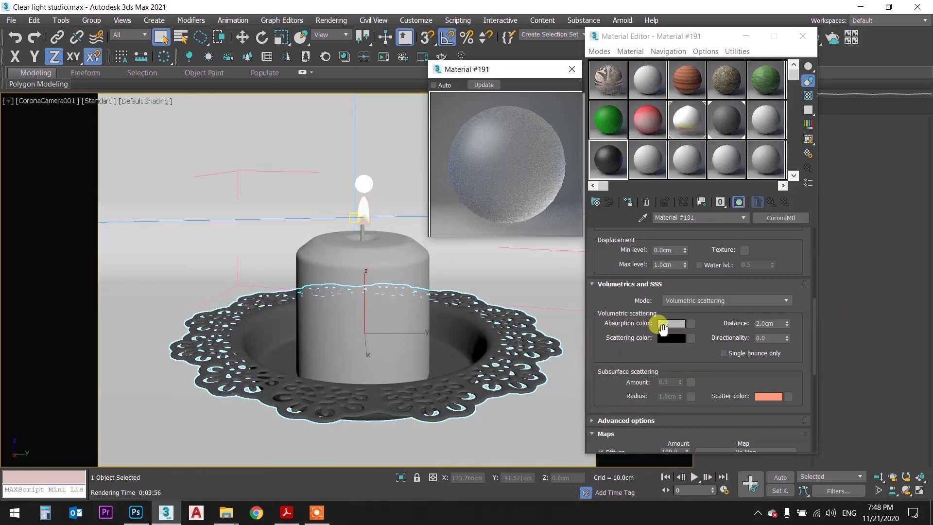
pyautogui.click(286, 512)
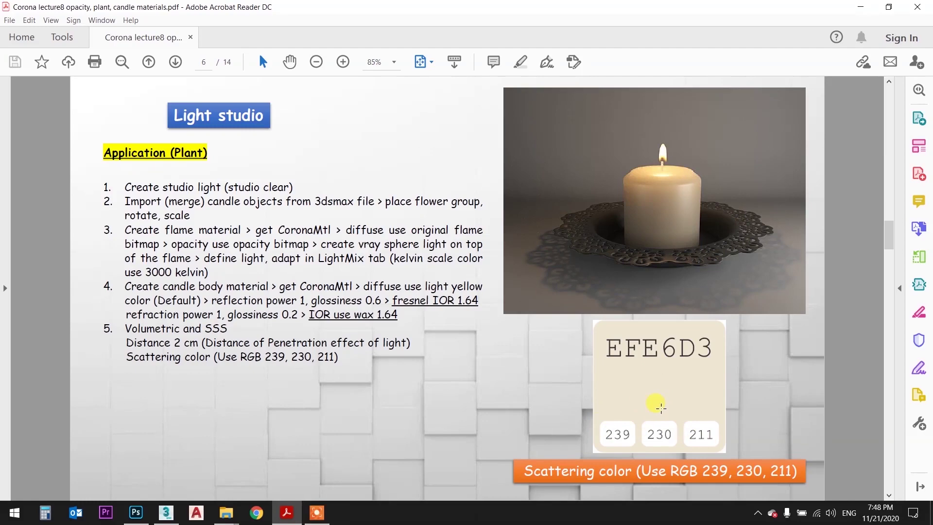
pyautogui.click(166, 511)
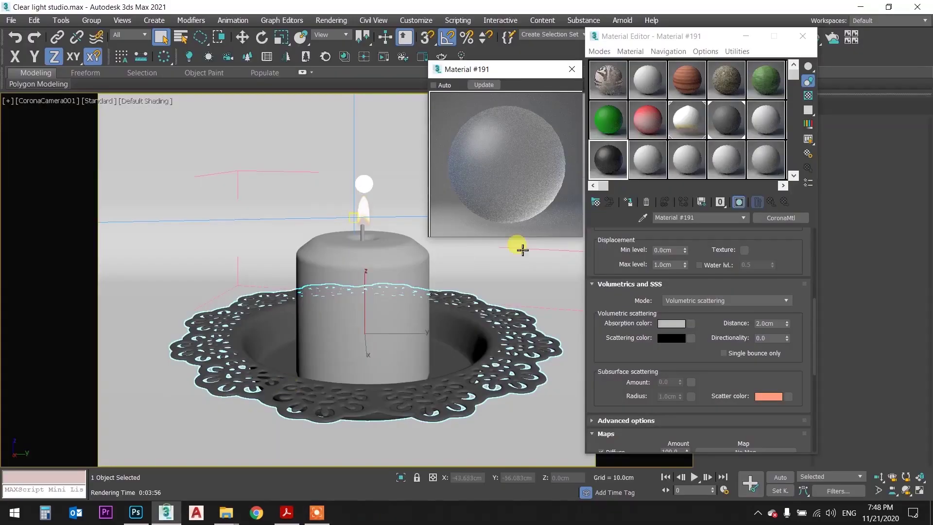
pyautogui.click(672, 323)
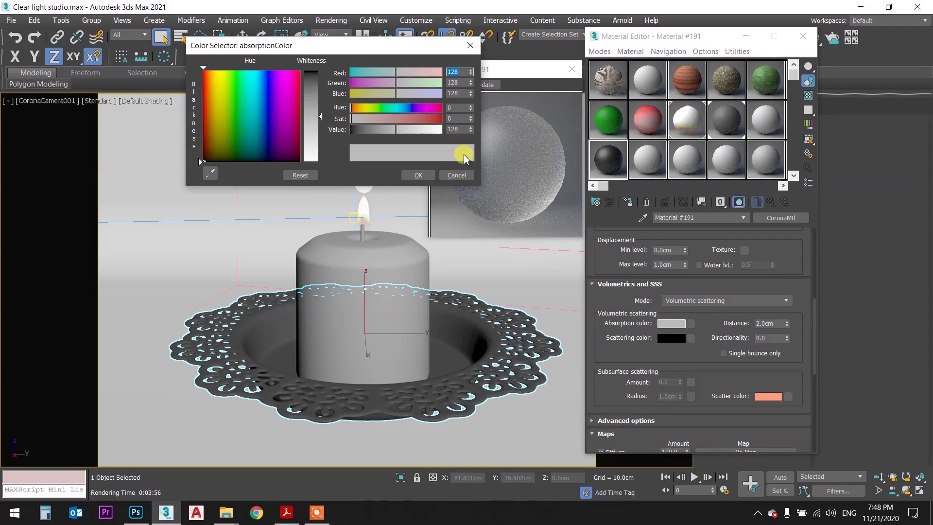
pyautogui.write('23')
pyautogui.write('9')
pyautogui.press('Tab')
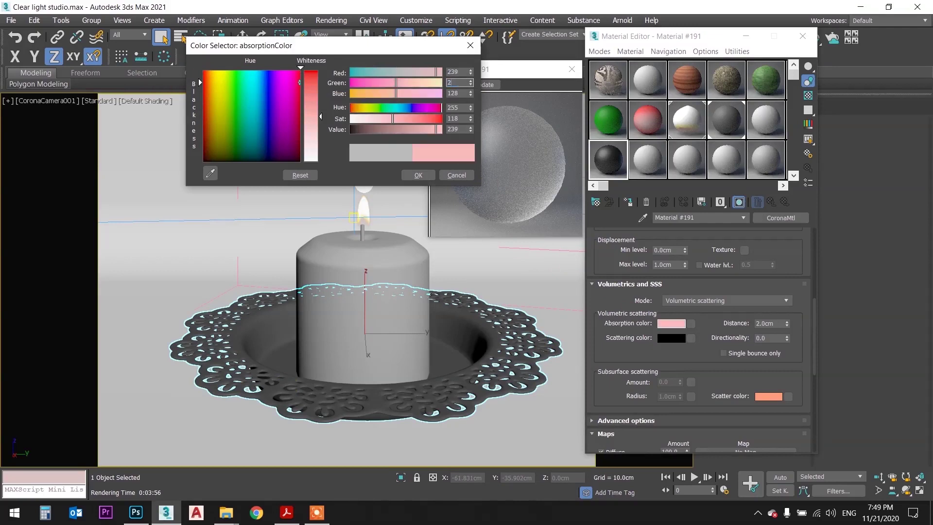
pyautogui.write('30')
pyautogui.press('Tab')
pyautogui.write('211')
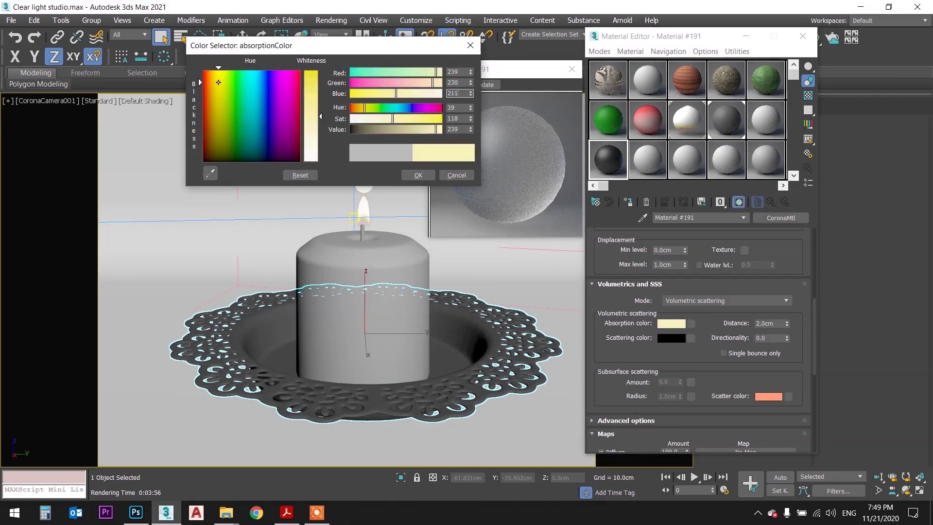
pyautogui.press('Return')
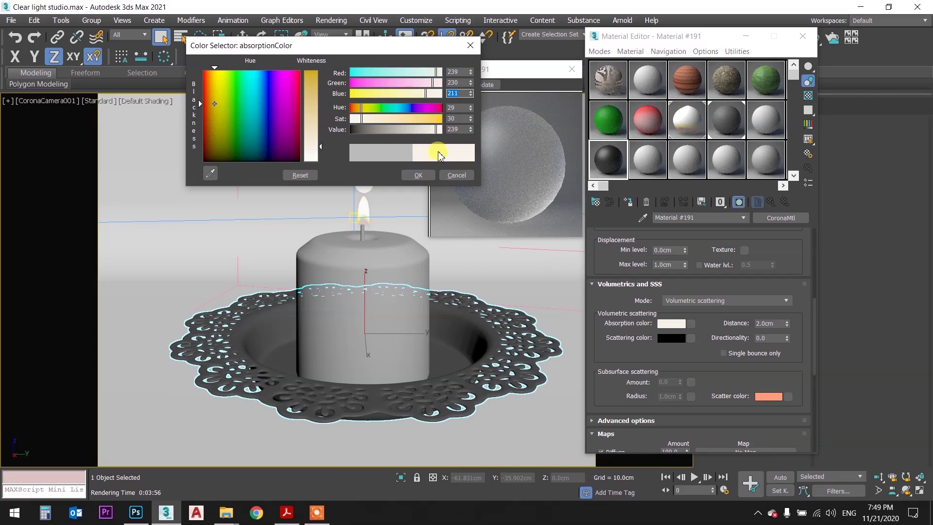
pyautogui.click(418, 175)
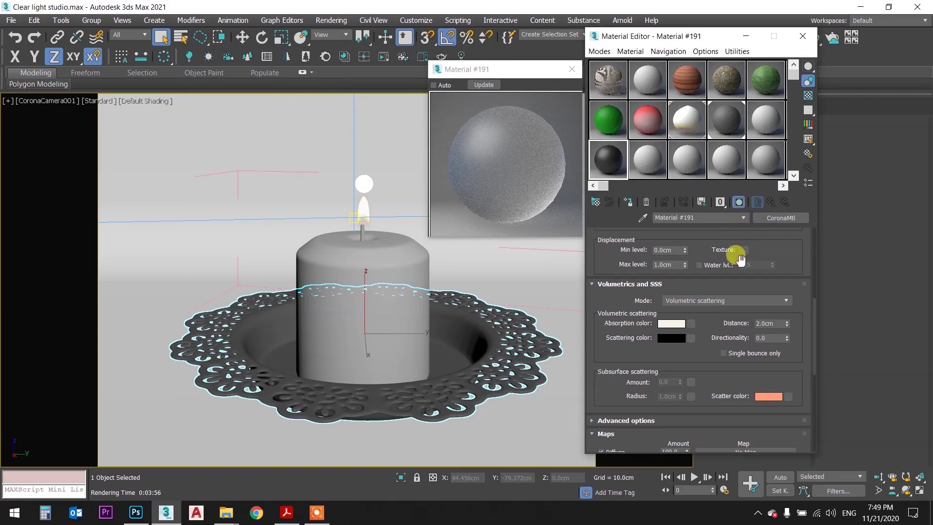
# Refresh and close the material preview, abort a test render, and drag absorption onto scattering colour.
pyautogui.click(483, 84)
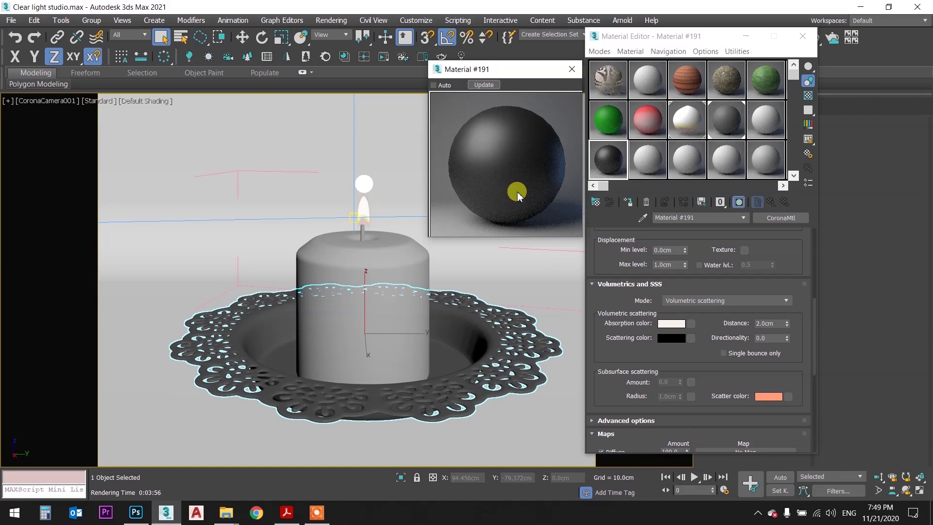
pyautogui.click(572, 69)
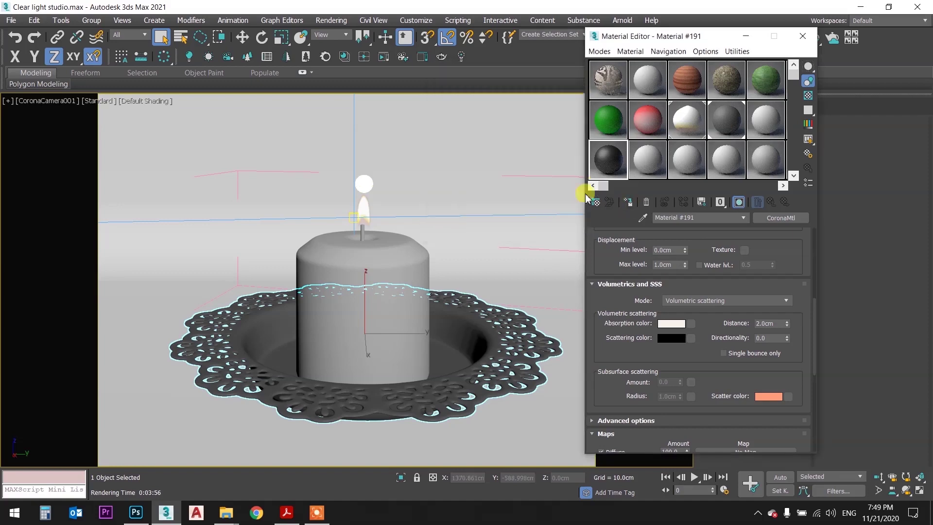
pyautogui.hotkey('shift', 'q')
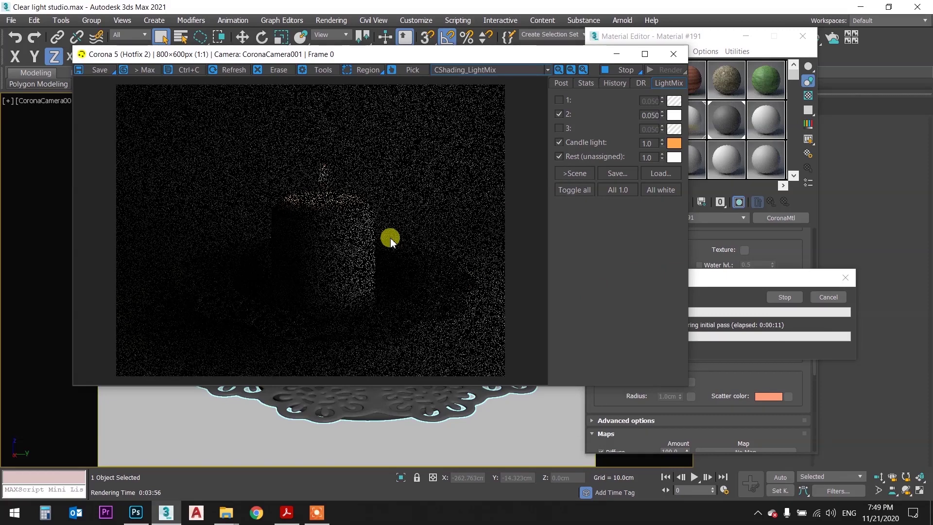
pyautogui.click(825, 297)
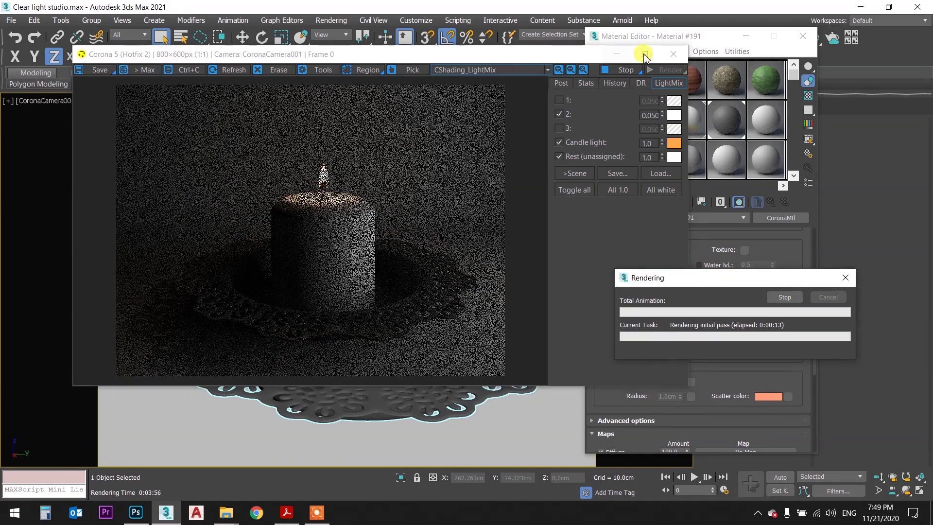
pyautogui.click(673, 58)
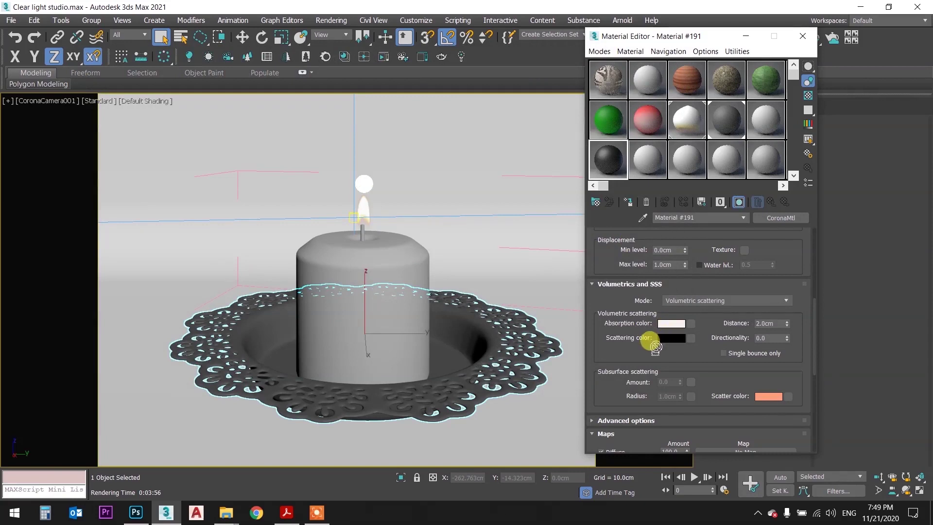
pyautogui.moveTo(671, 323); pyautogui.dragTo(667, 339)
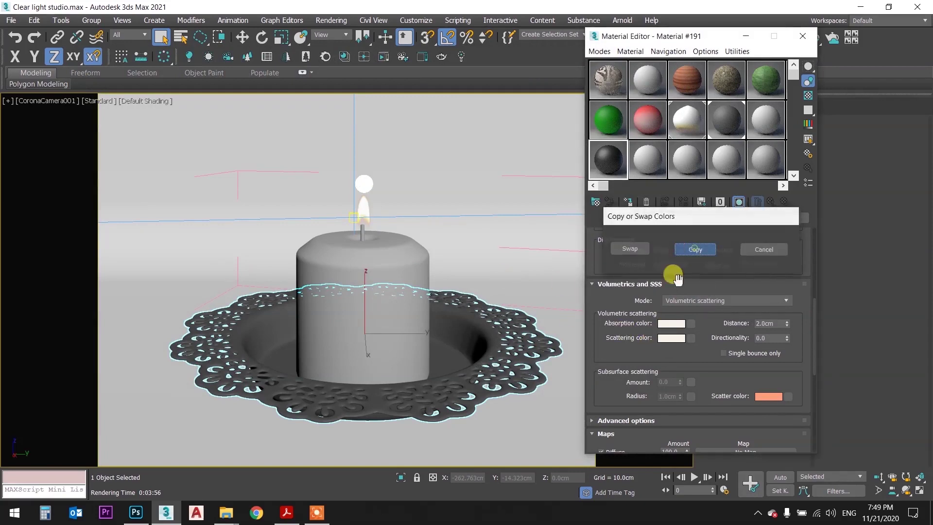
# Copy the cream absorption colour into Scattering color and open the magnified material preview.
pyautogui.click(694, 250)
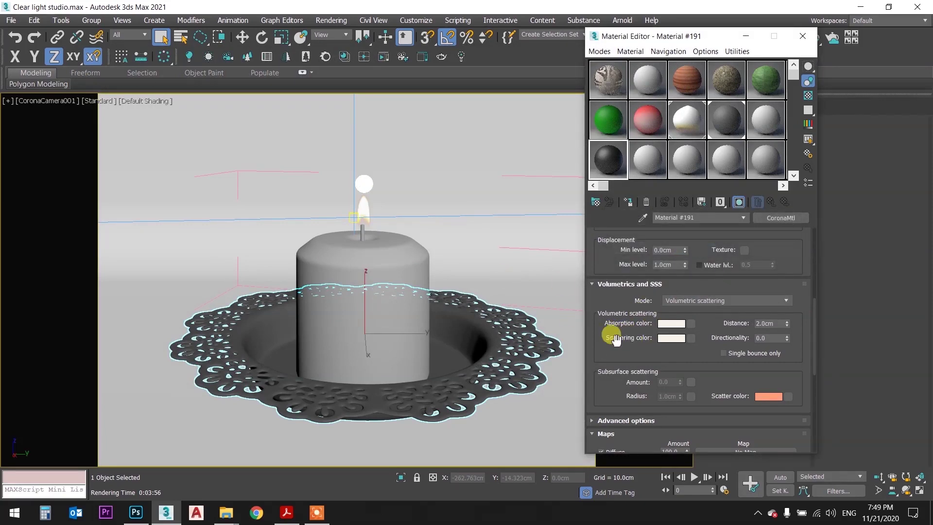
pyautogui.doubleClick(613, 159)
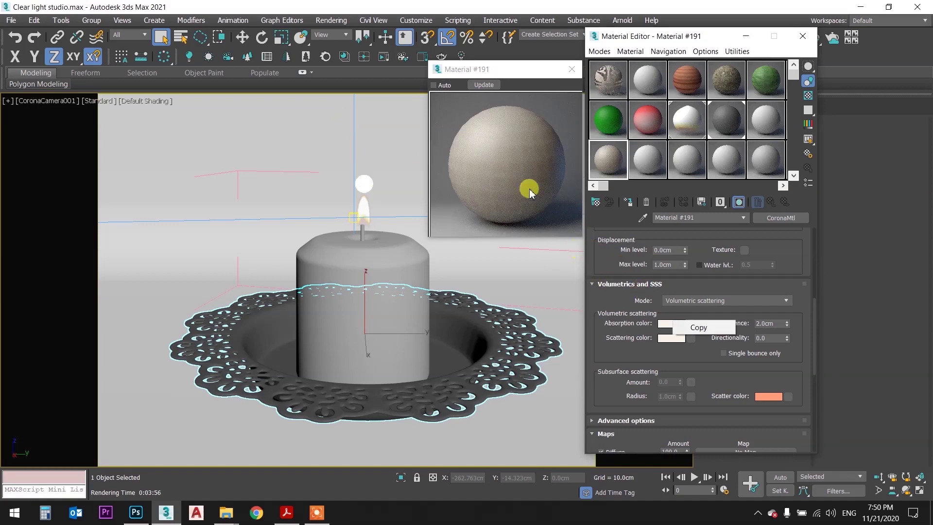
pyautogui.click(529, 192)
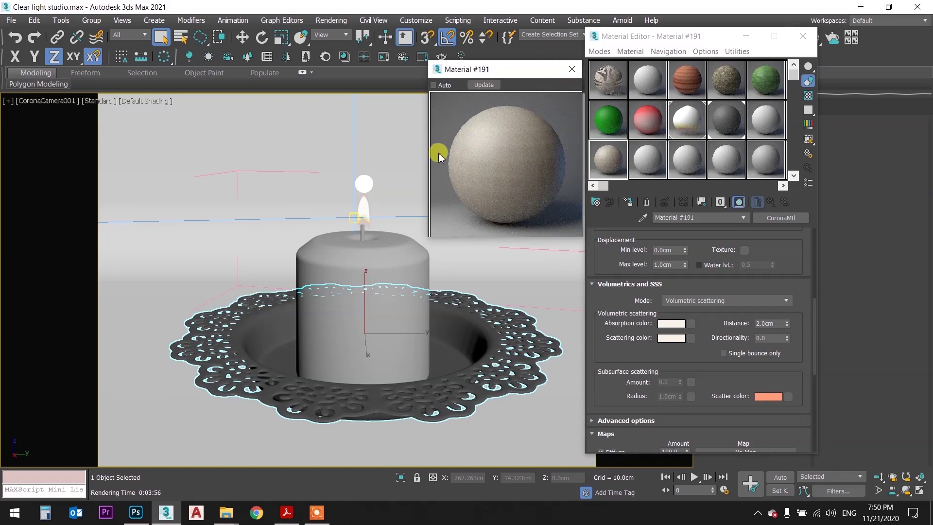
# Apply Material #191 to the candle body, deselect everything, and start a camera render.
pyautogui.click(571, 74)
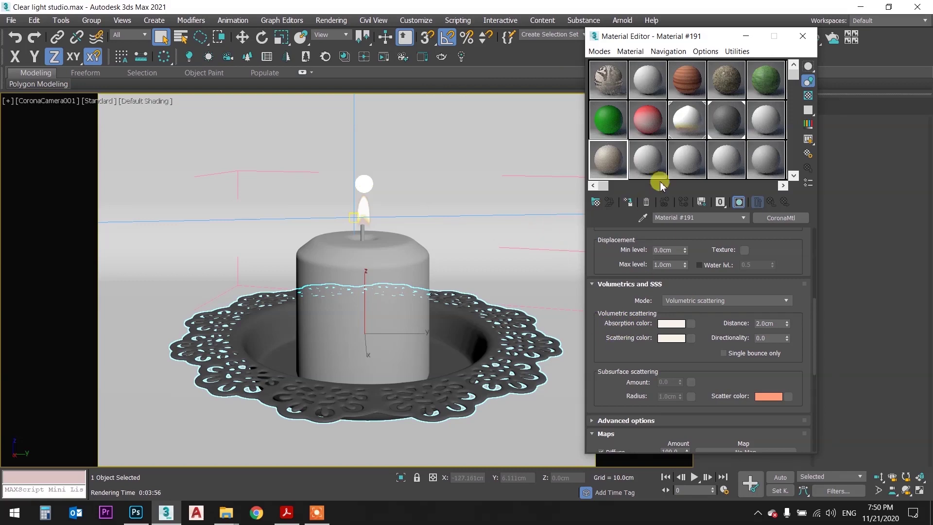
pyautogui.moveTo(607, 159); pyautogui.dragTo(406, 263)
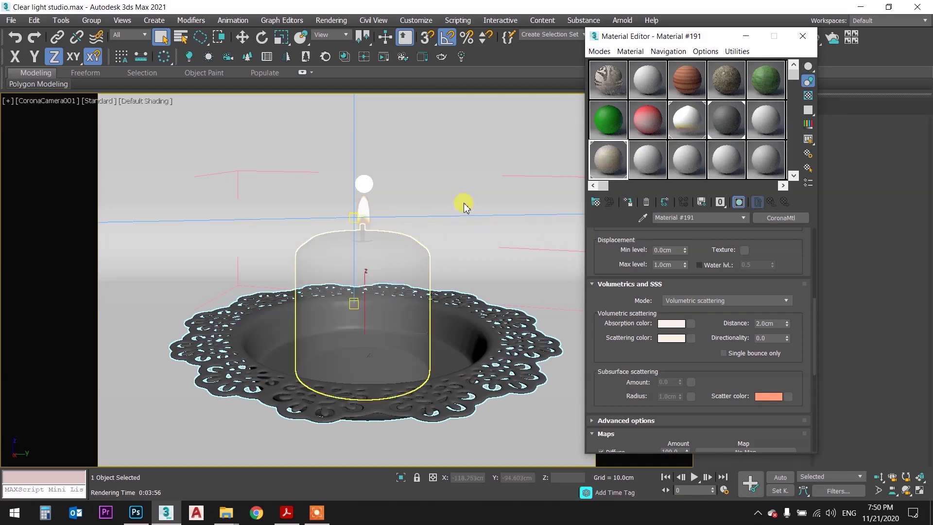
pyautogui.click(481, 242)
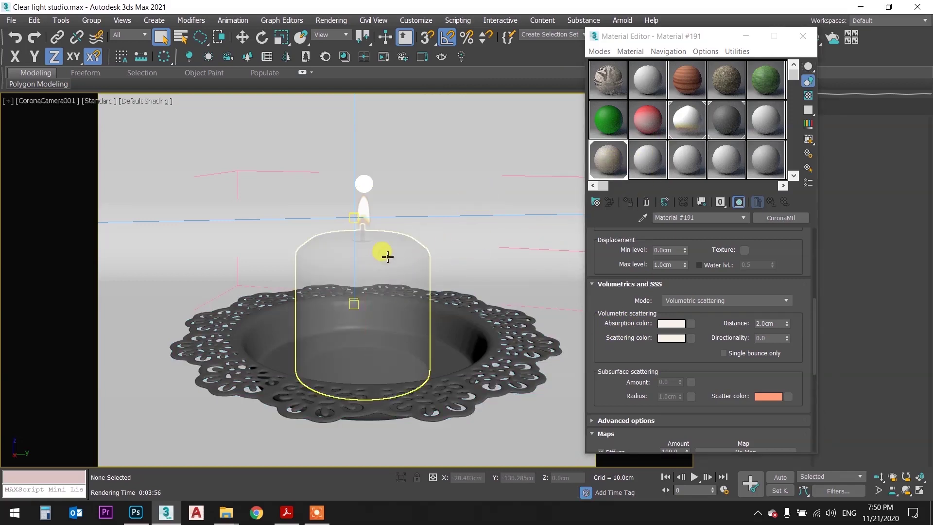
pyautogui.click(387, 256)
pyautogui.click(495, 240)
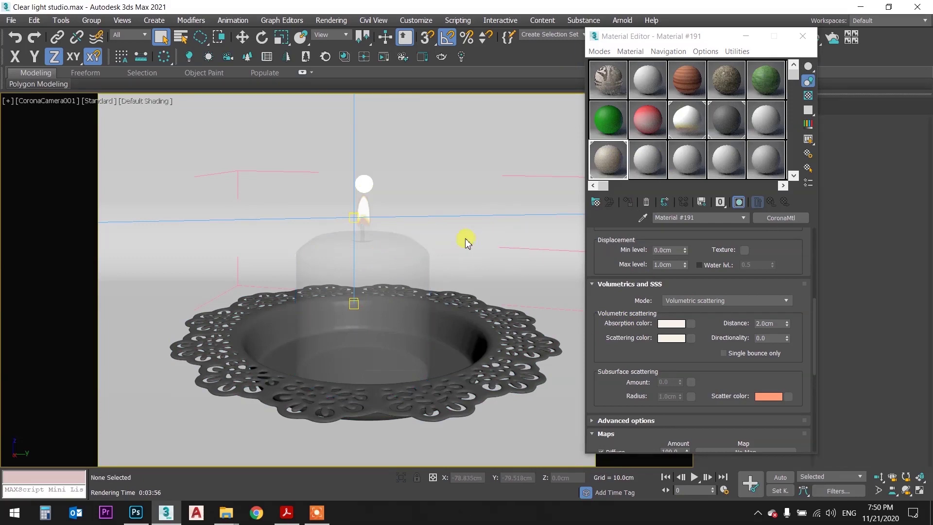
pyautogui.hotkey('shift', 'q')
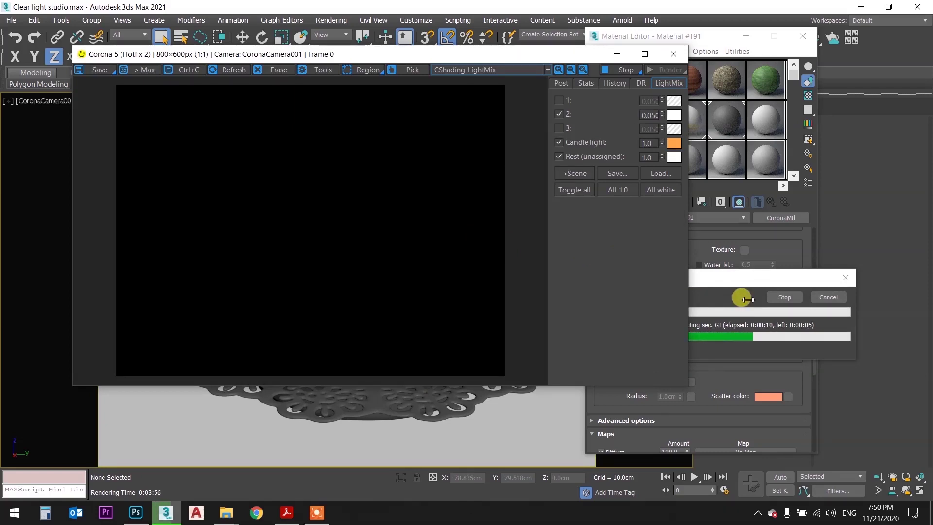
# Let the Corona render of the translucent candle finish, then return focus to 3ds Max.
pyautogui.moveTo(754, 287); pyautogui.dragTo(775, 242)
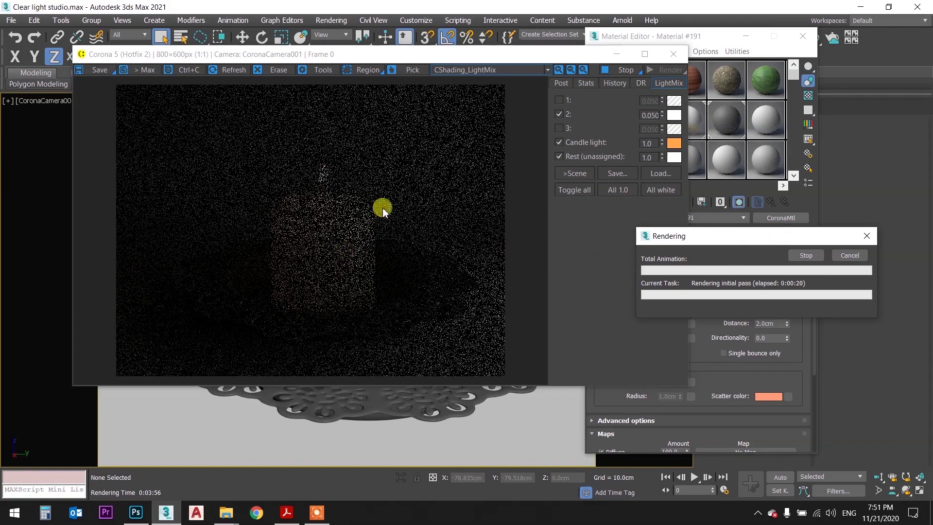
pyautogui.click(317, 510)
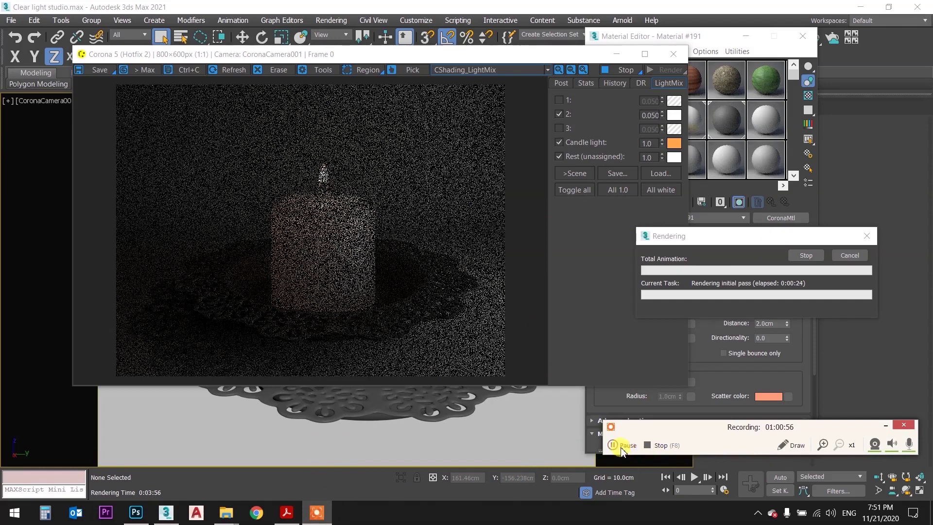
pyautogui.click(623, 445)
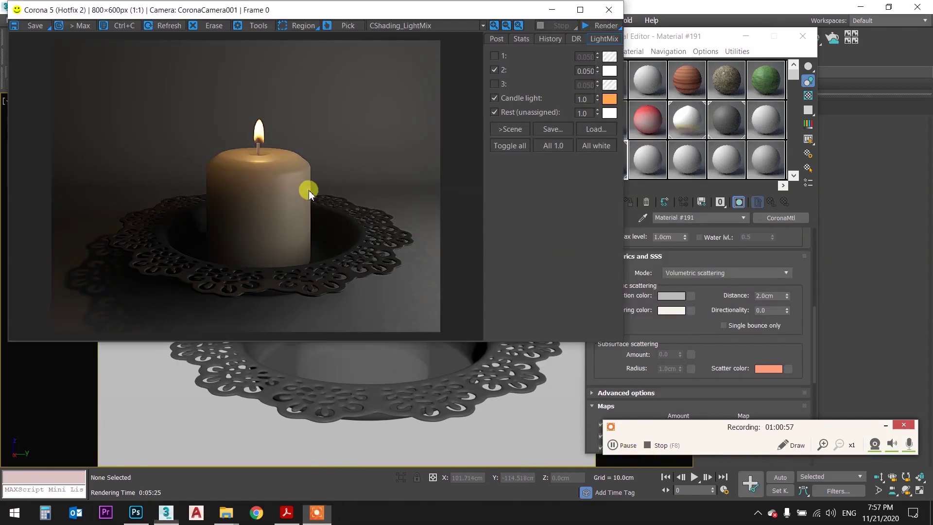
pyautogui.click(308, 191)
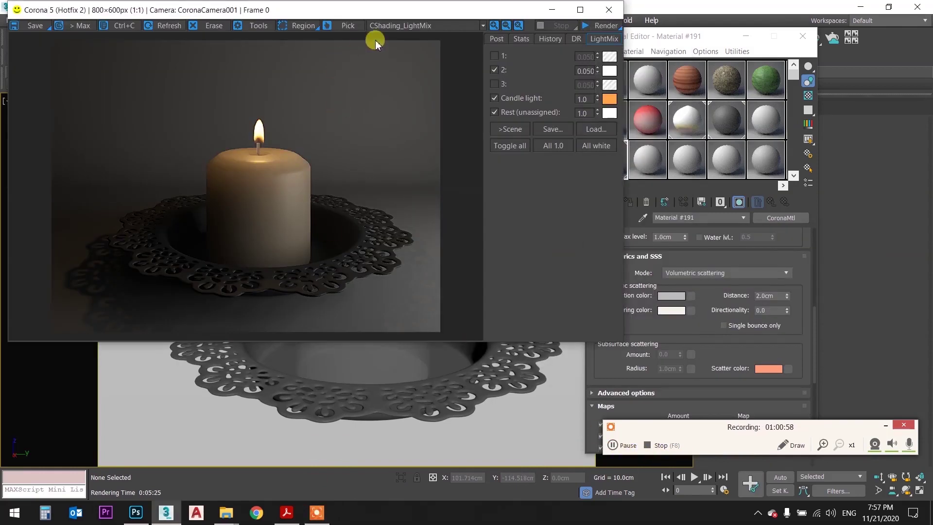
# Reposition the finished render window and switch between the Material Editor and the LightMix frame buffer.
pyautogui.moveTo(374, 17); pyautogui.dragTo(364, 25)
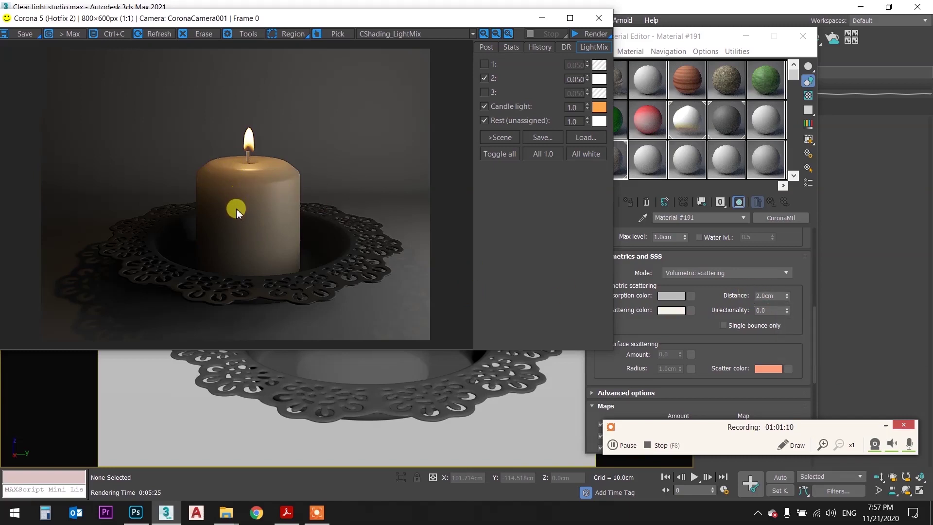
pyautogui.click(629, 323)
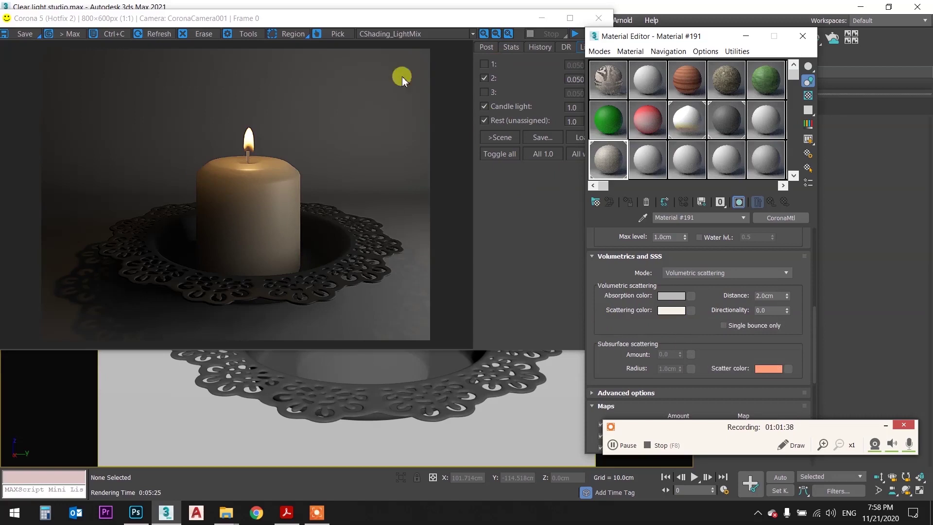
pyautogui.click(438, 117)
# Try Candle light intensities 2 and 0.2 in the LightMix, finally setting it to 0.
pyautogui.doubleClick(571, 107)
pyautogui.write('2')
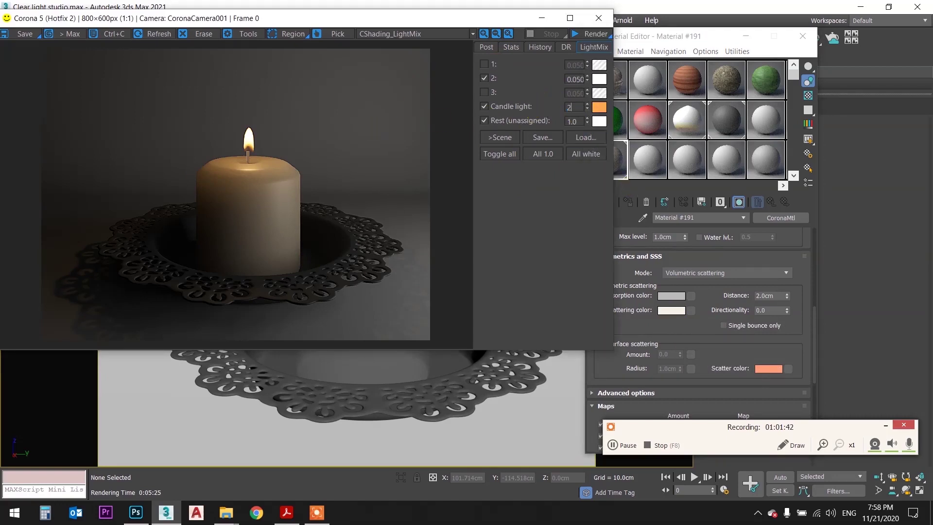
pyautogui.press('Return')
pyautogui.press('Return')
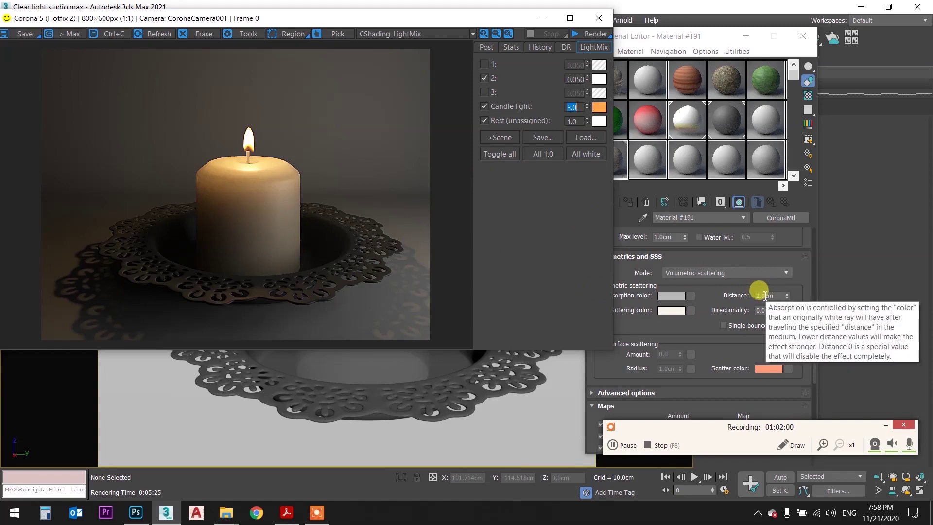
pyautogui.doubleClick(573, 106)
pyautogui.write('1')
pyautogui.press('Return')
pyautogui.write('0.2')
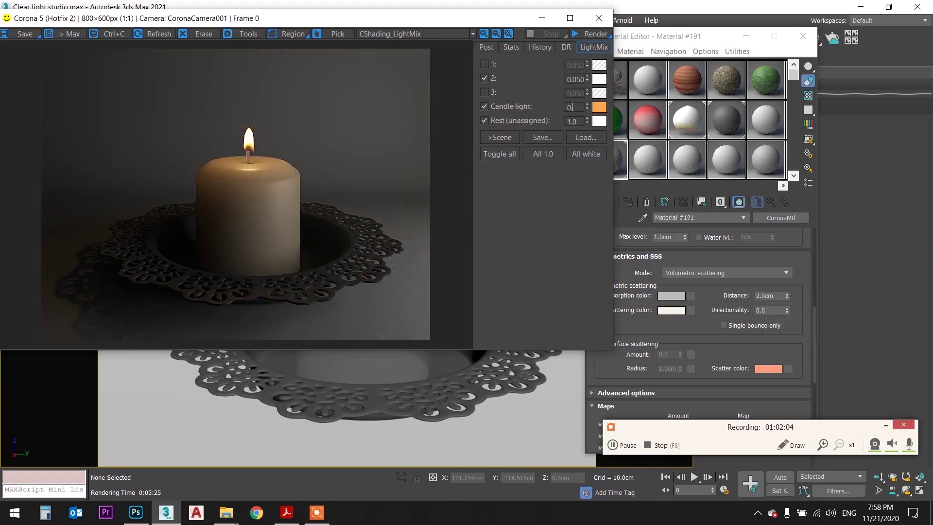
pyautogui.press('Return')
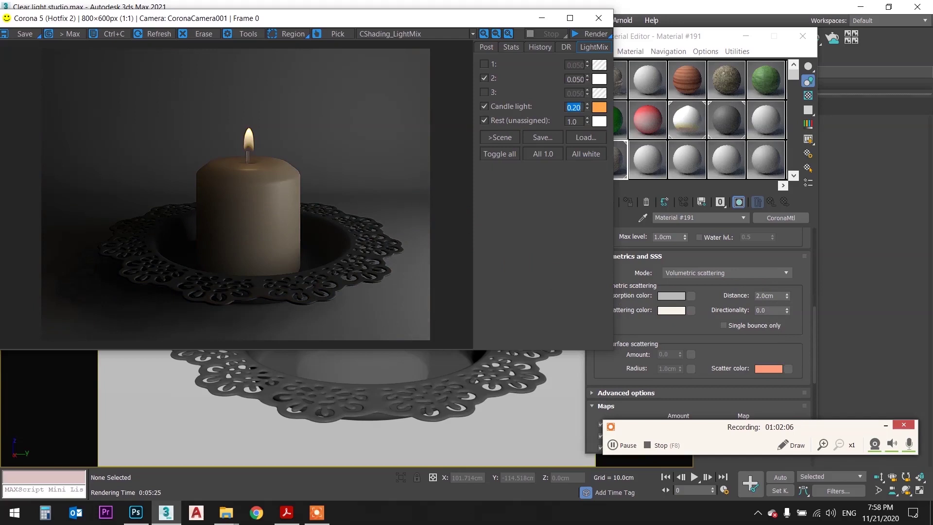
pyautogui.write('0')
pyautogui.press('Return')
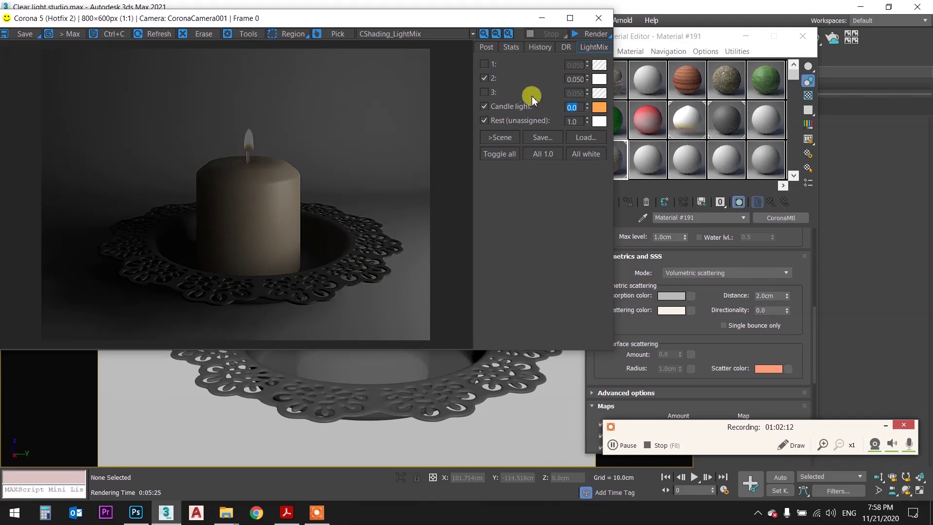
# Set light 2 to 0.090 and enable light 1 in the LightMix.
pyautogui.doubleClick(570, 78)
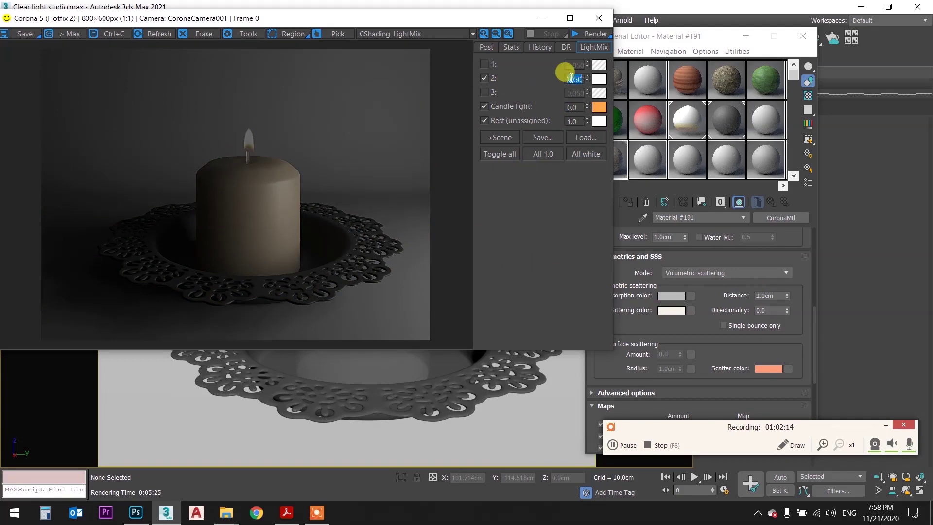
pyautogui.write('0')
pyautogui.press('Return')
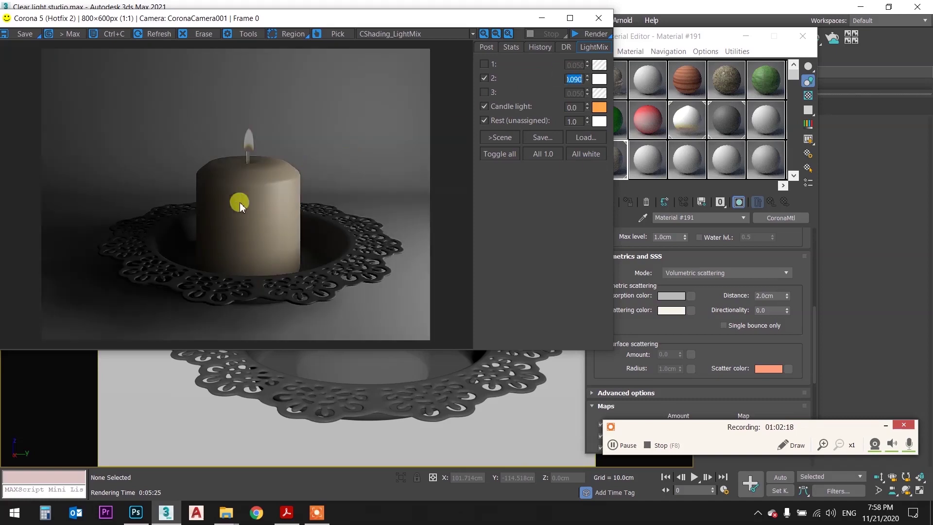
pyautogui.click(483, 63)
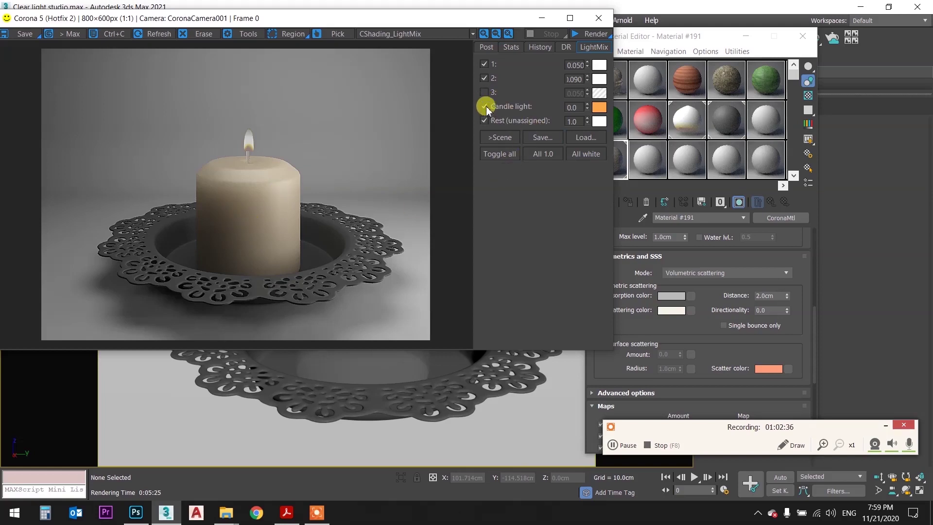
# Set Candle light to 1.50, leave only light 3 enabled, and view the Light studio slide.
pyautogui.write('1.5')
pyautogui.press('Return')
pyautogui.click(484, 78)
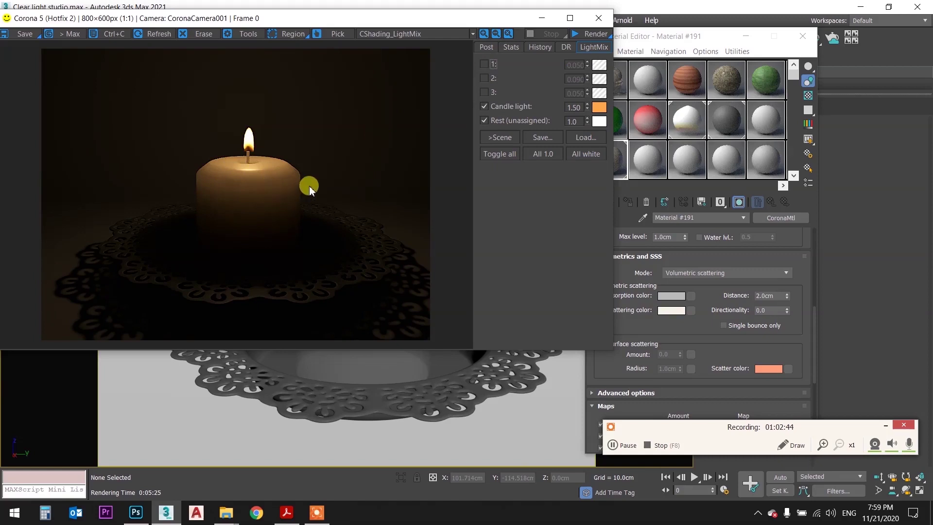
pyautogui.click(484, 63)
pyautogui.click(484, 64)
pyautogui.click(484, 78)
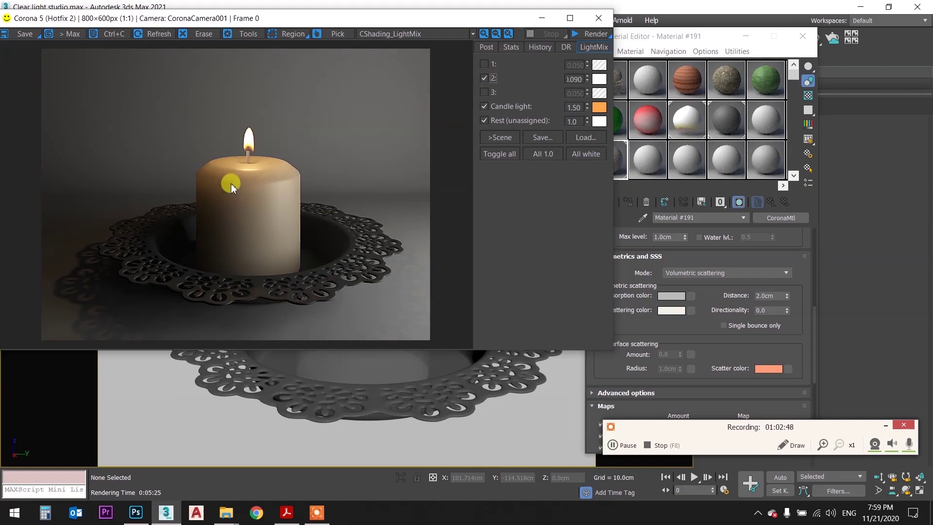
pyautogui.click(483, 79)
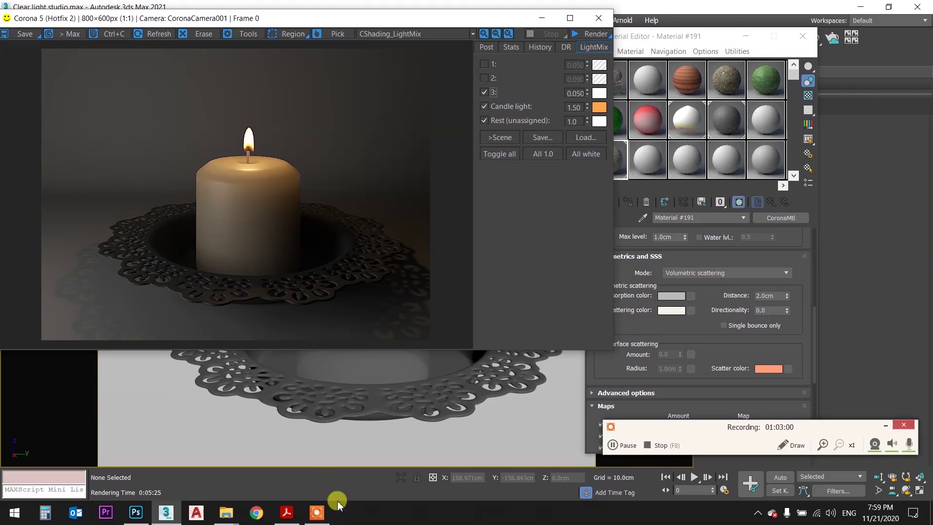
pyautogui.click(286, 512)
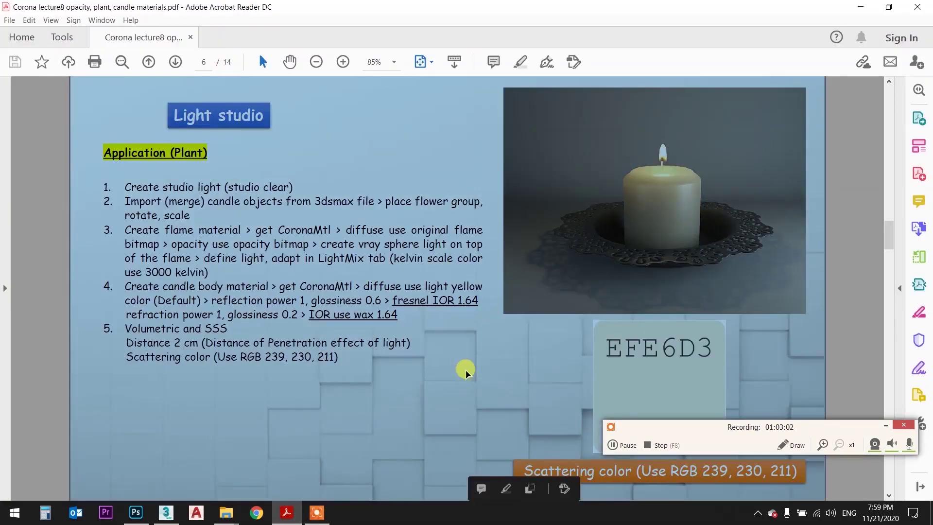
# Bring Acrobat Reader to page 7, the wax-material slide with skull, coil and teapot.
pyautogui.scroll(-1, 466, 340)
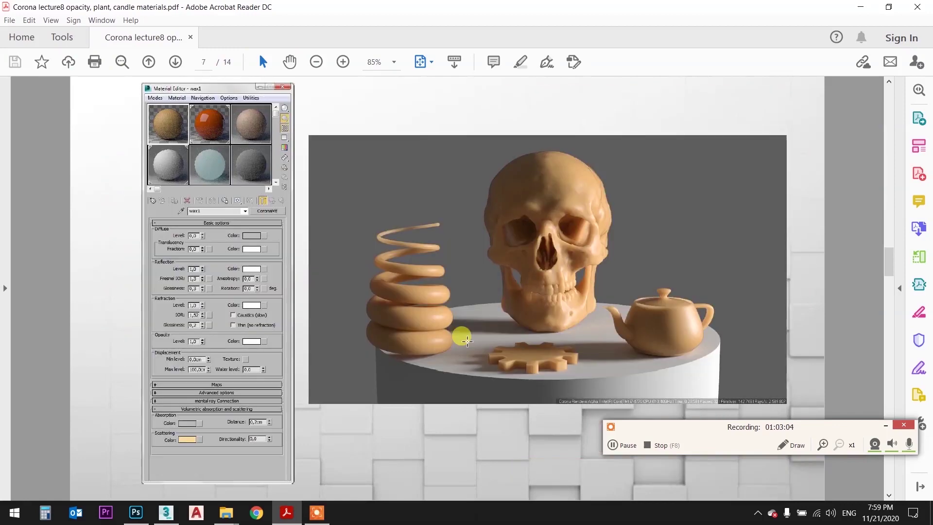
pyautogui.click(887, 426)
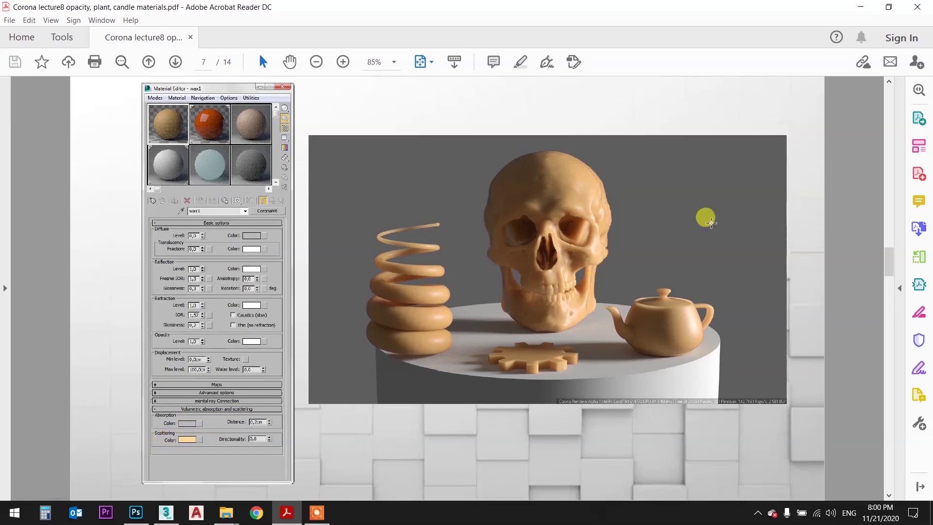
# Flip between the wax and skin slides, then scroll on to the orange_juice slide.
pyautogui.scroll(-1, 770, 214)
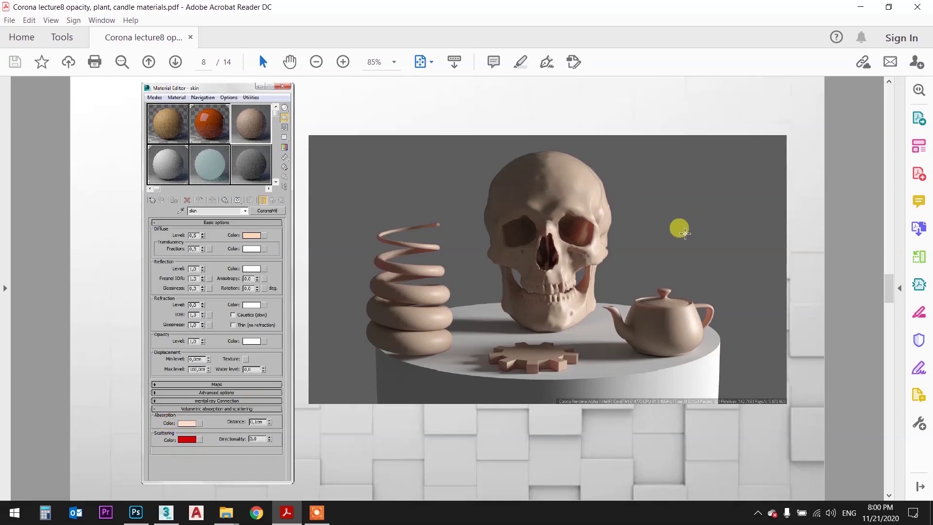
pyautogui.press('Left')
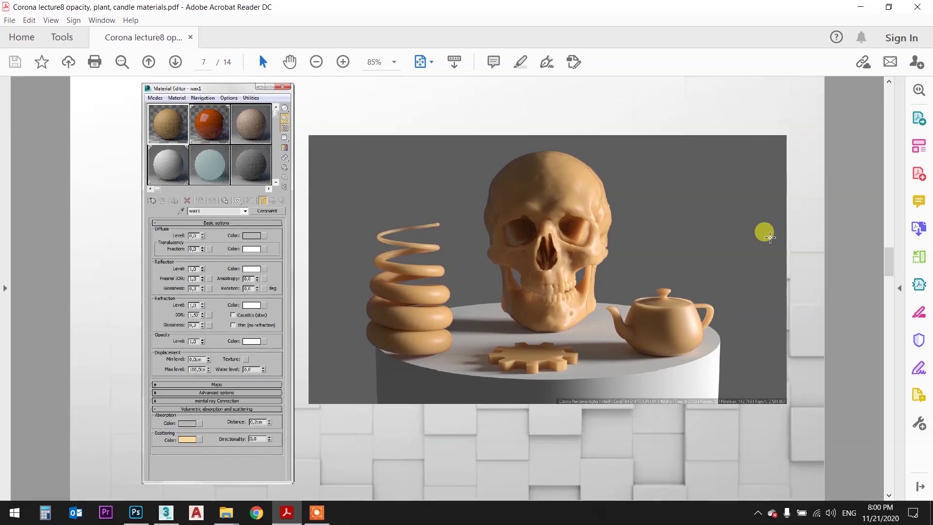
pyautogui.press('Right')
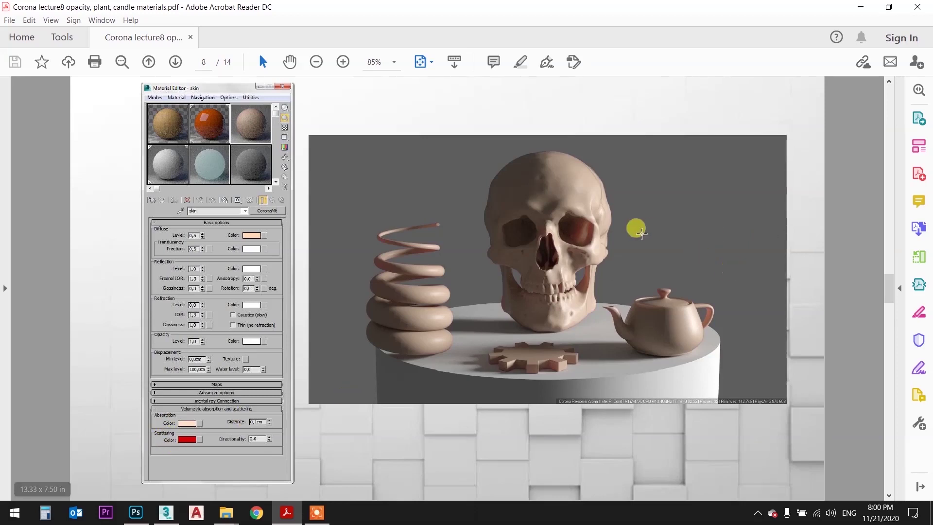
pyautogui.scroll(-1, 724, 205)
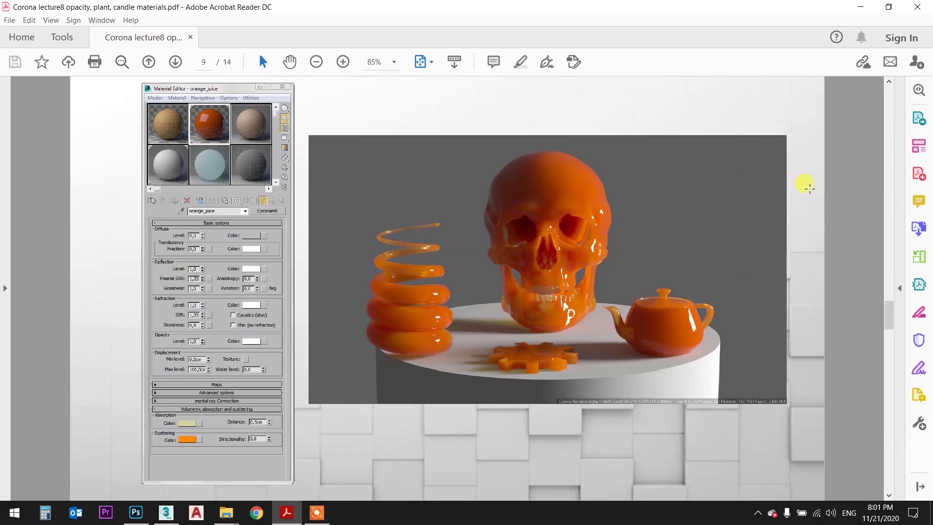
pyautogui.scroll(-1, 808, 188)
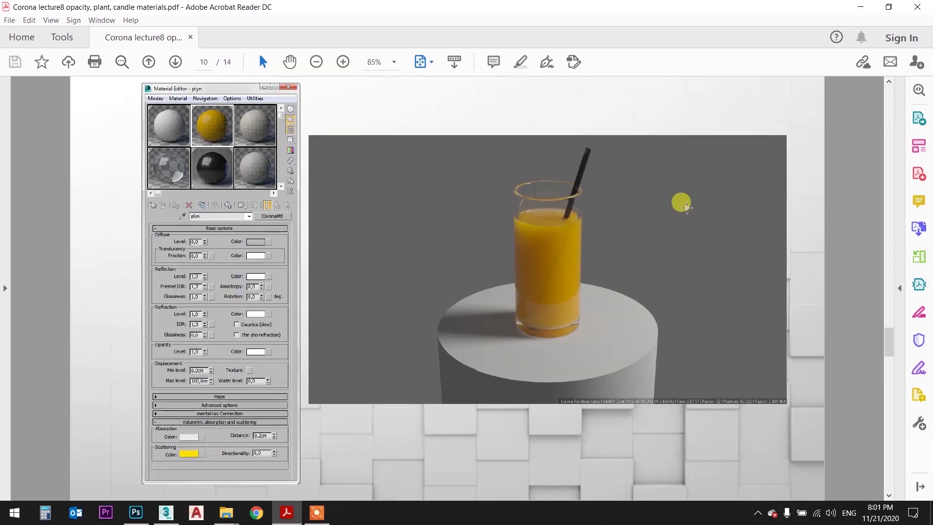
# Scroll through pages 11–14 to the final slide of melted candles and a wax dragon.
pyautogui.scroll(-1, 686, 207)
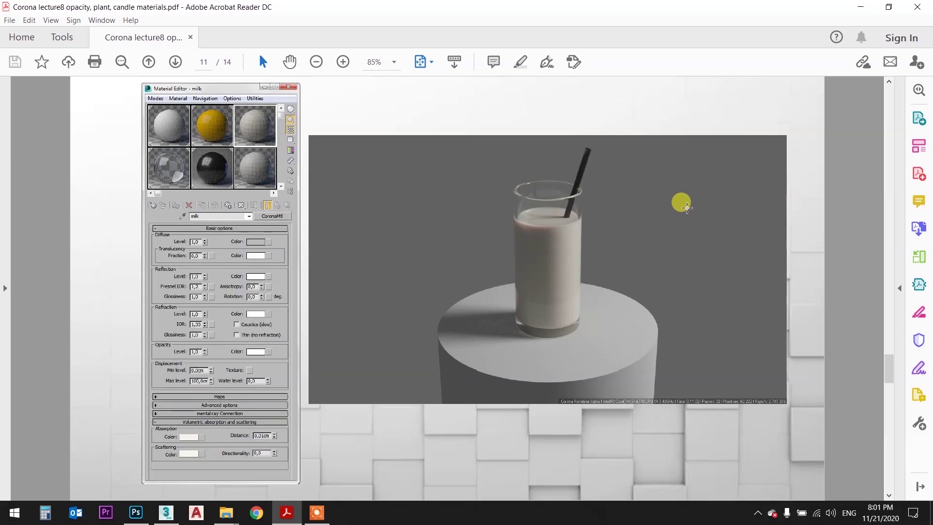
pyautogui.scroll(-1, 686, 207)
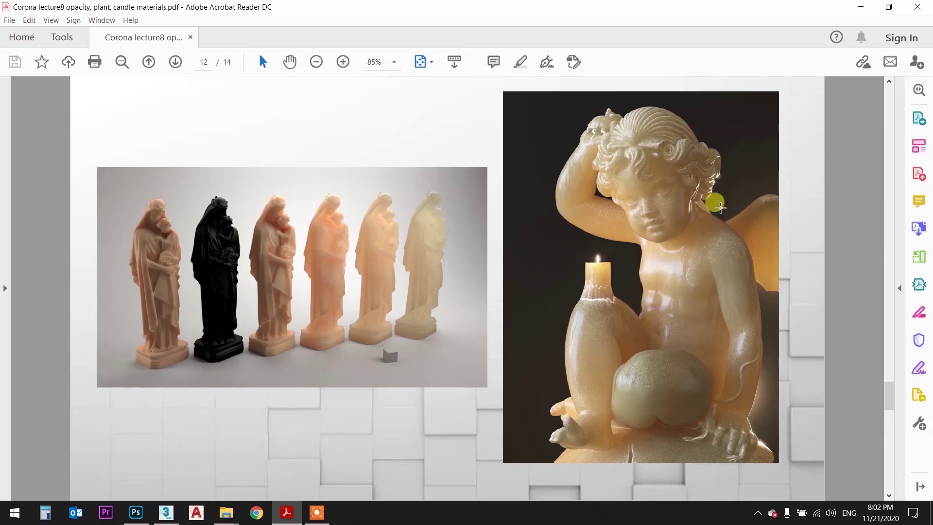
pyautogui.scroll(-1, 541, 261)
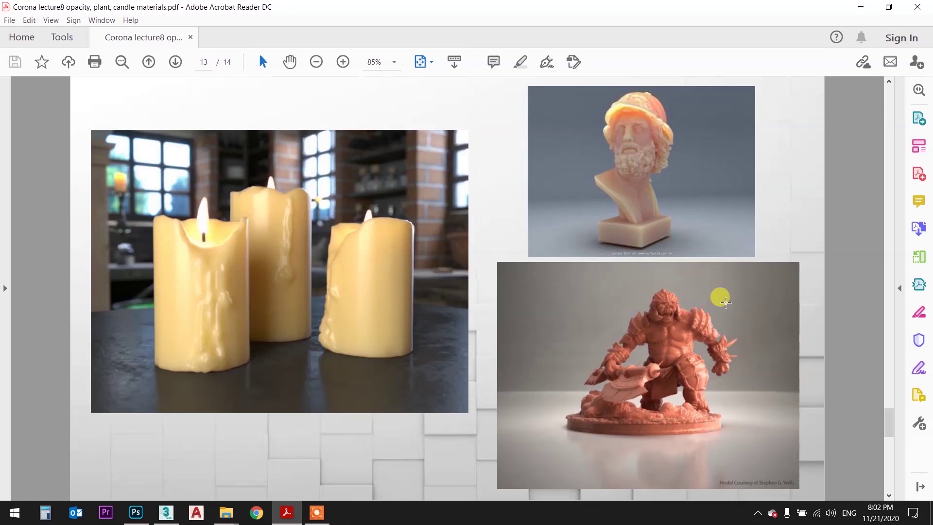
pyautogui.scroll(-3, 726, 302)
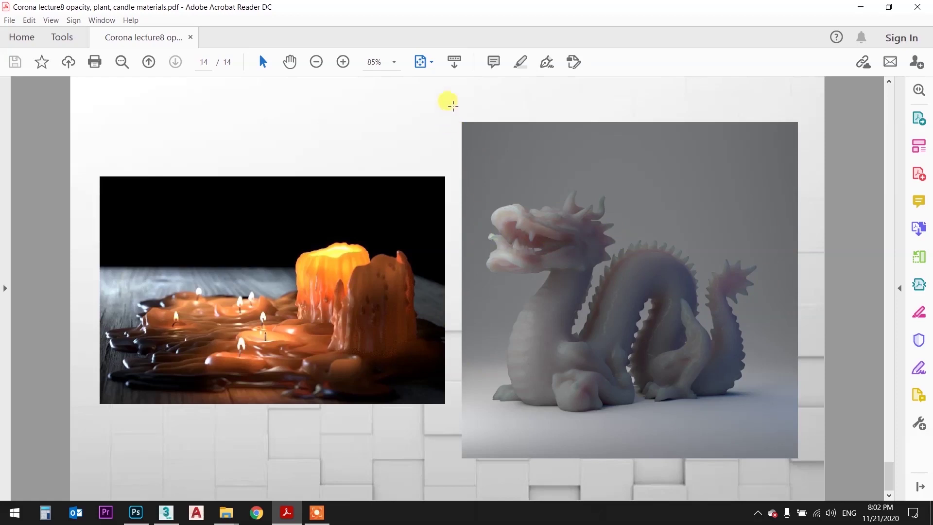
pyautogui.click(317, 510)
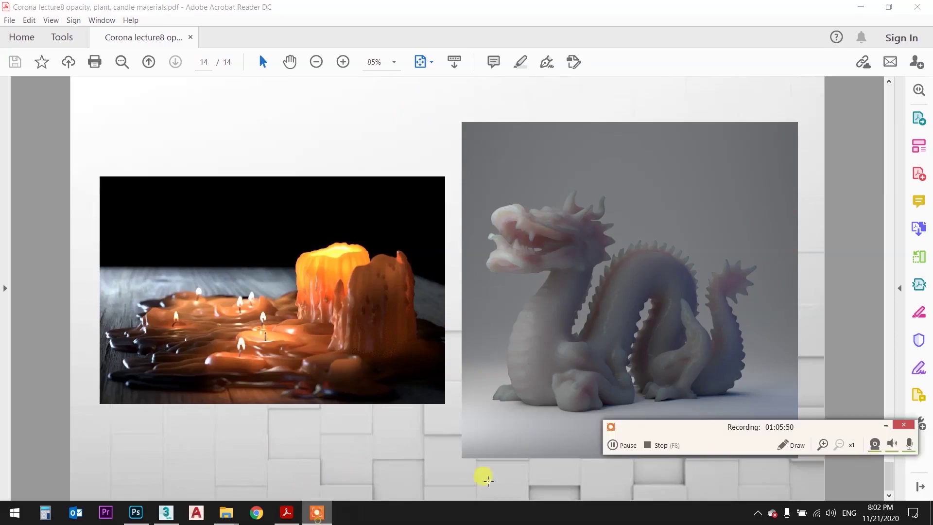